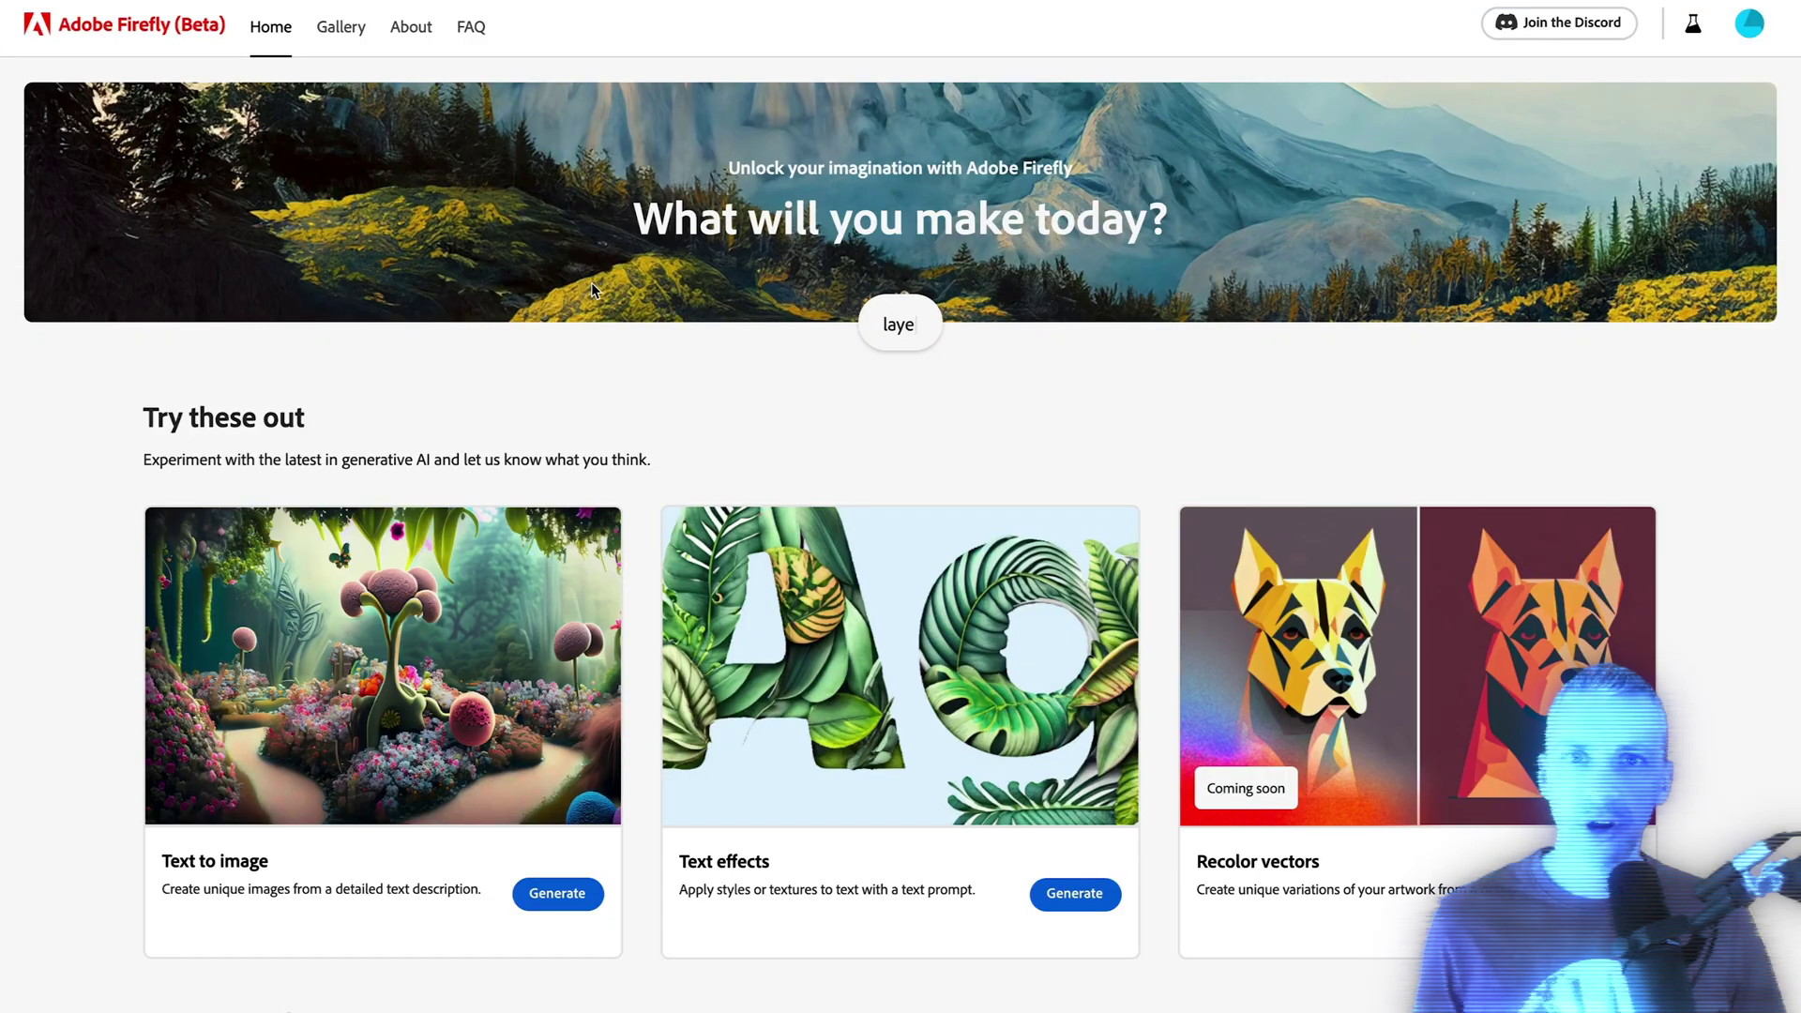
Open the Text to image generator from the home page.
type("y")
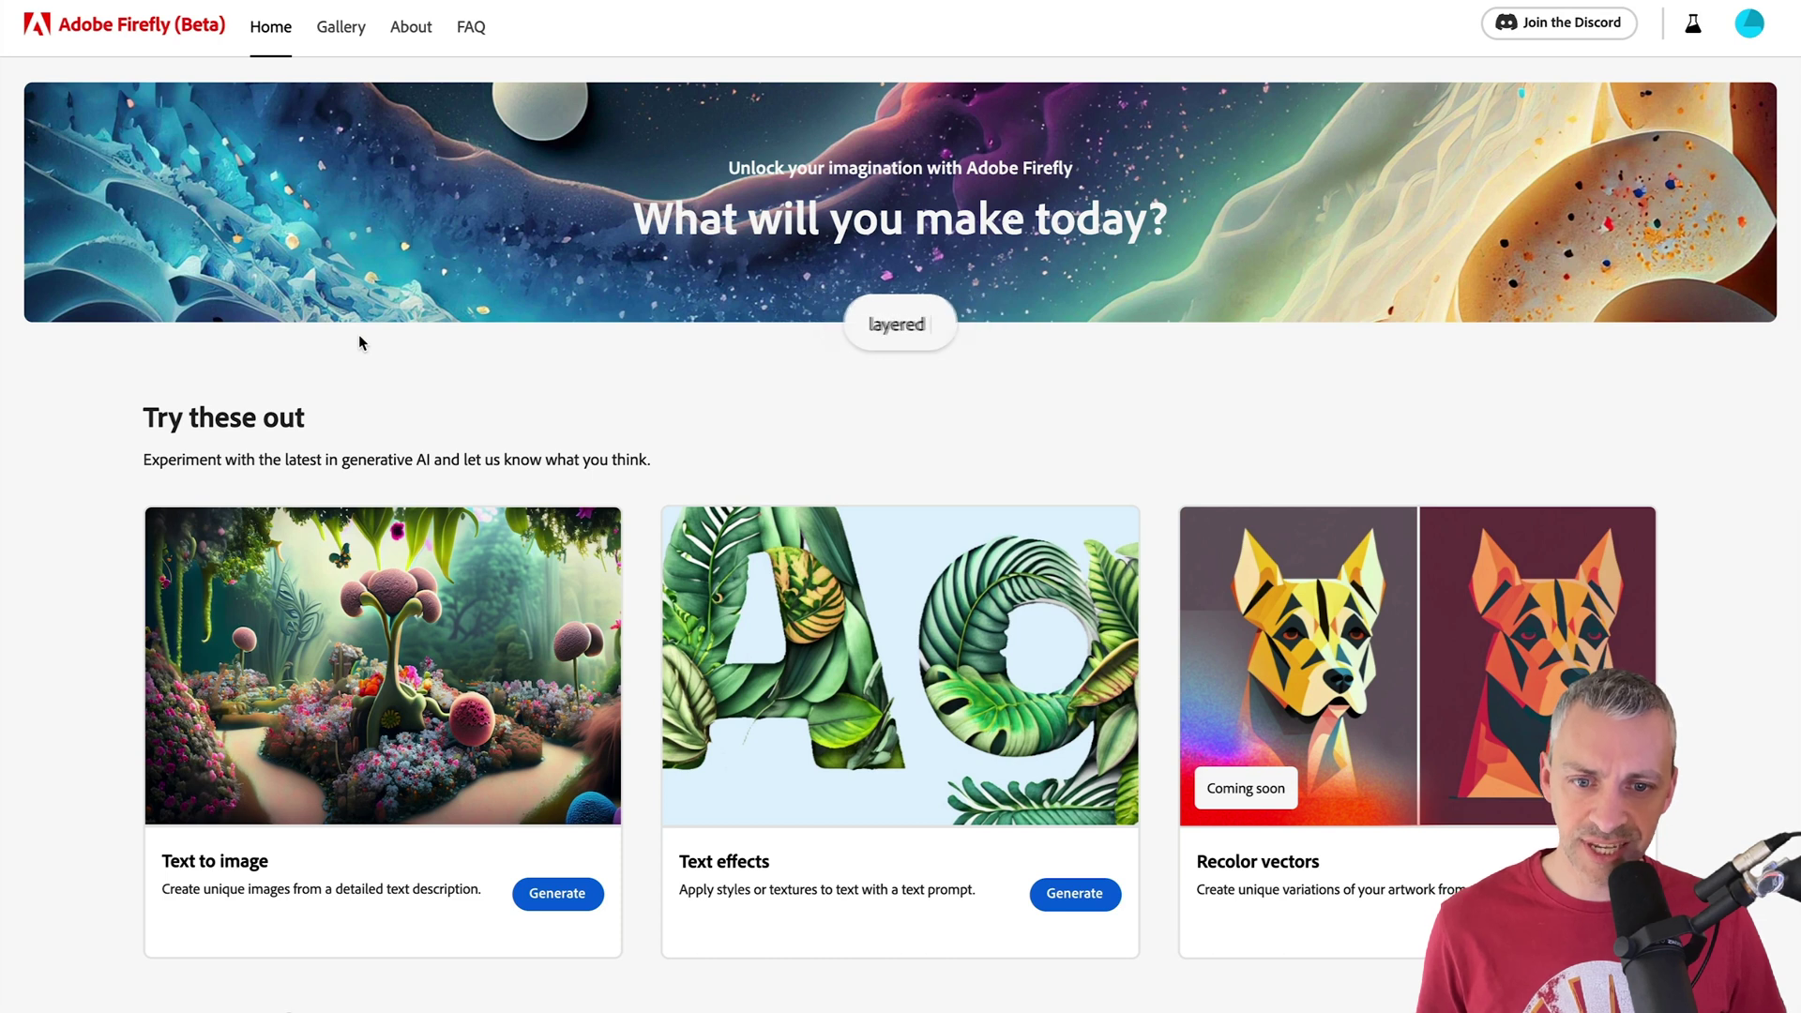
scroll(356, 508, "down", 2)
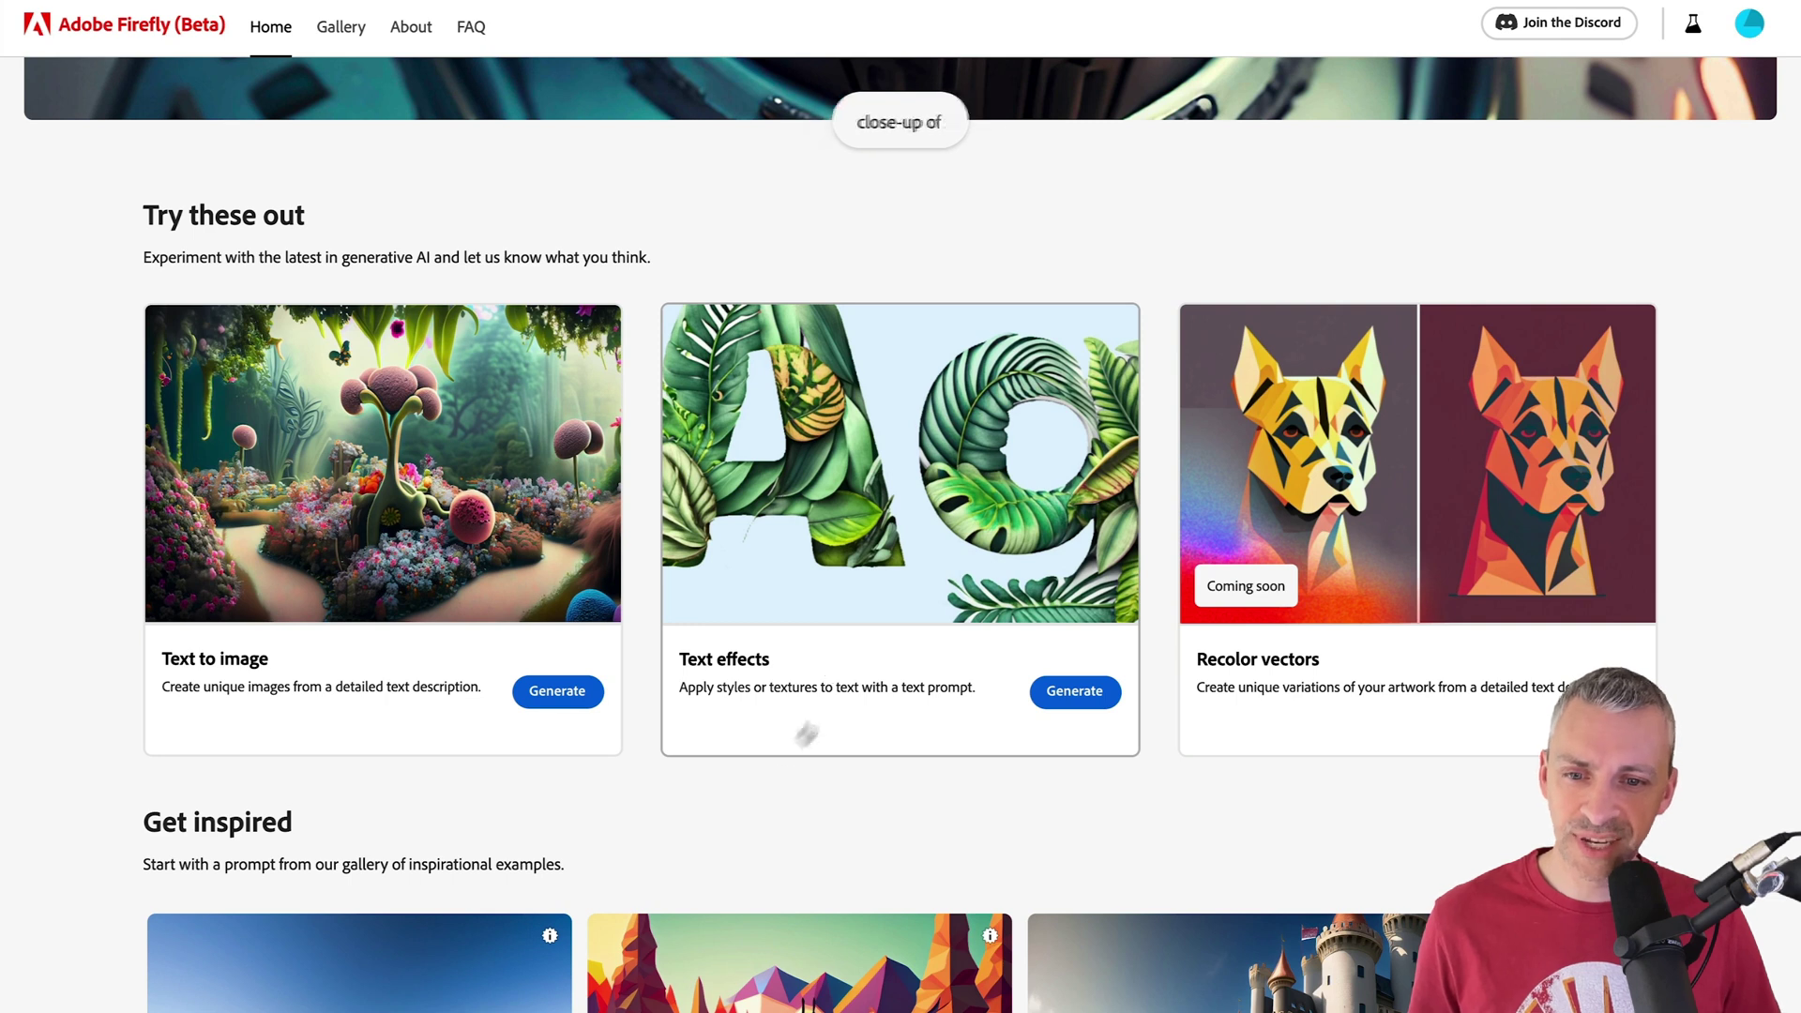
left_click(544, 698)
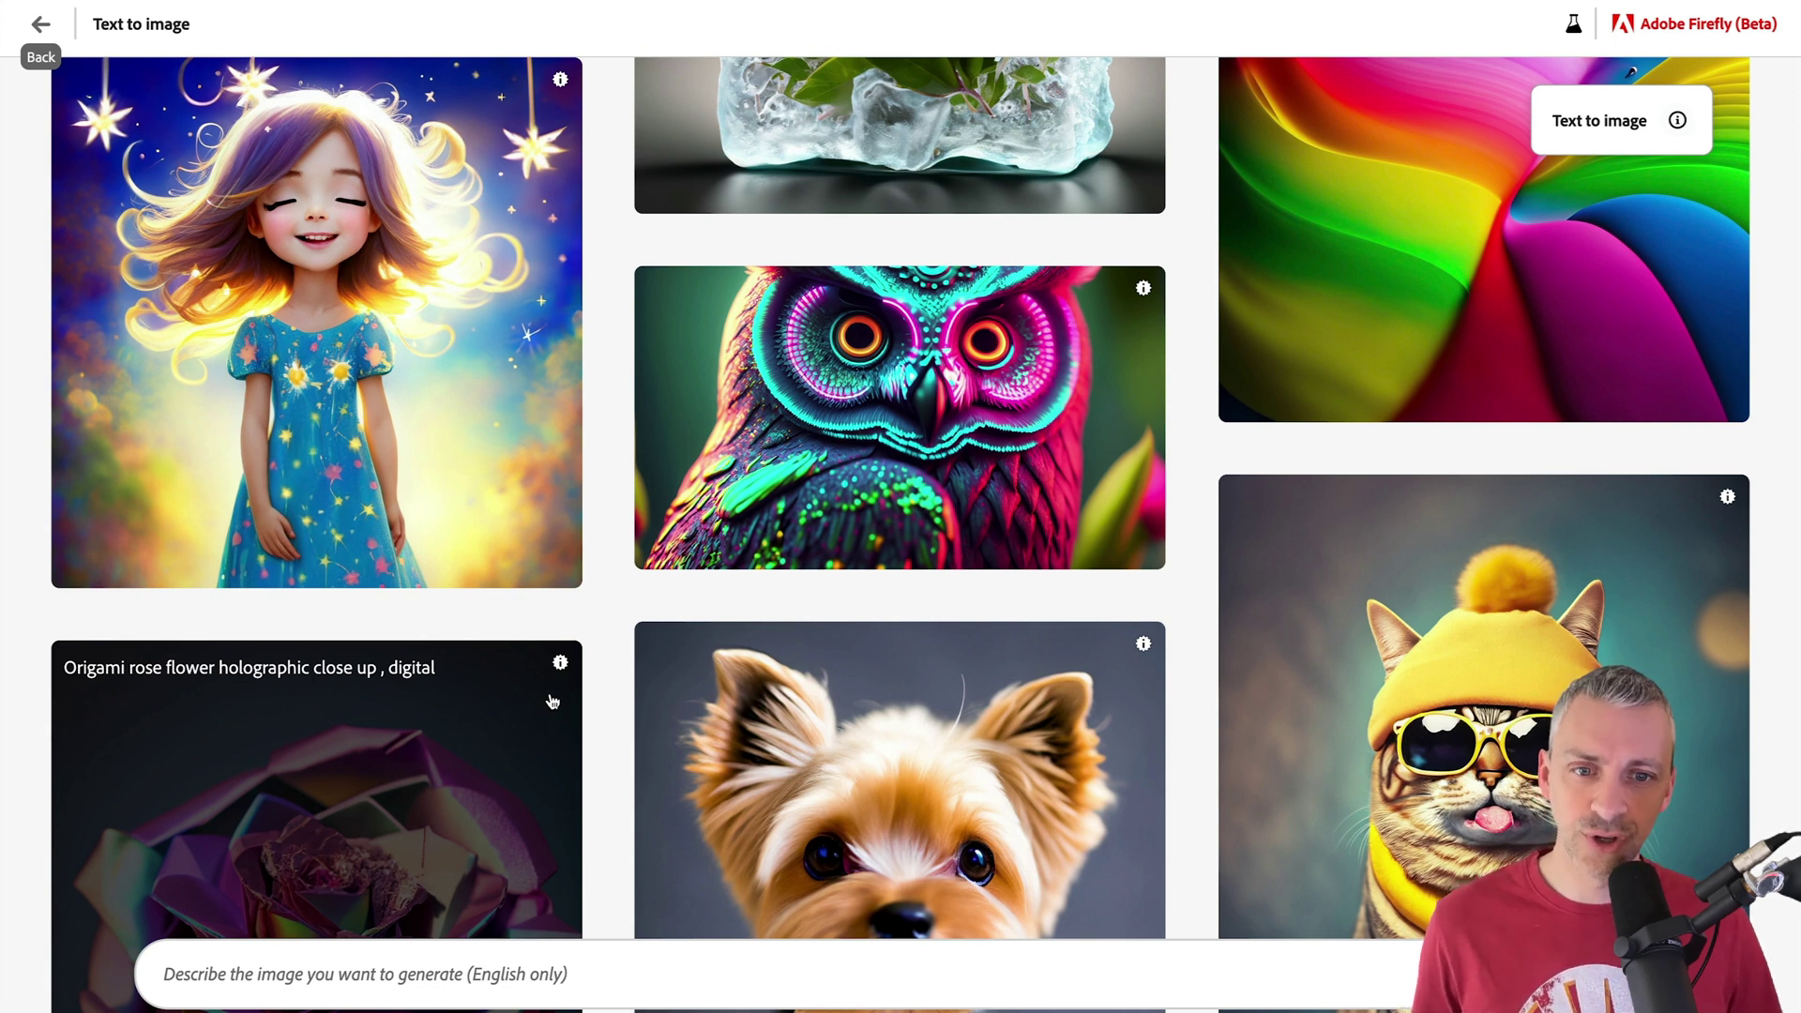
Try the gallery's sample prompt for a modern house sitting on an island in a pond surrounded by mountains.
scroll(553, 702, "down", 5)
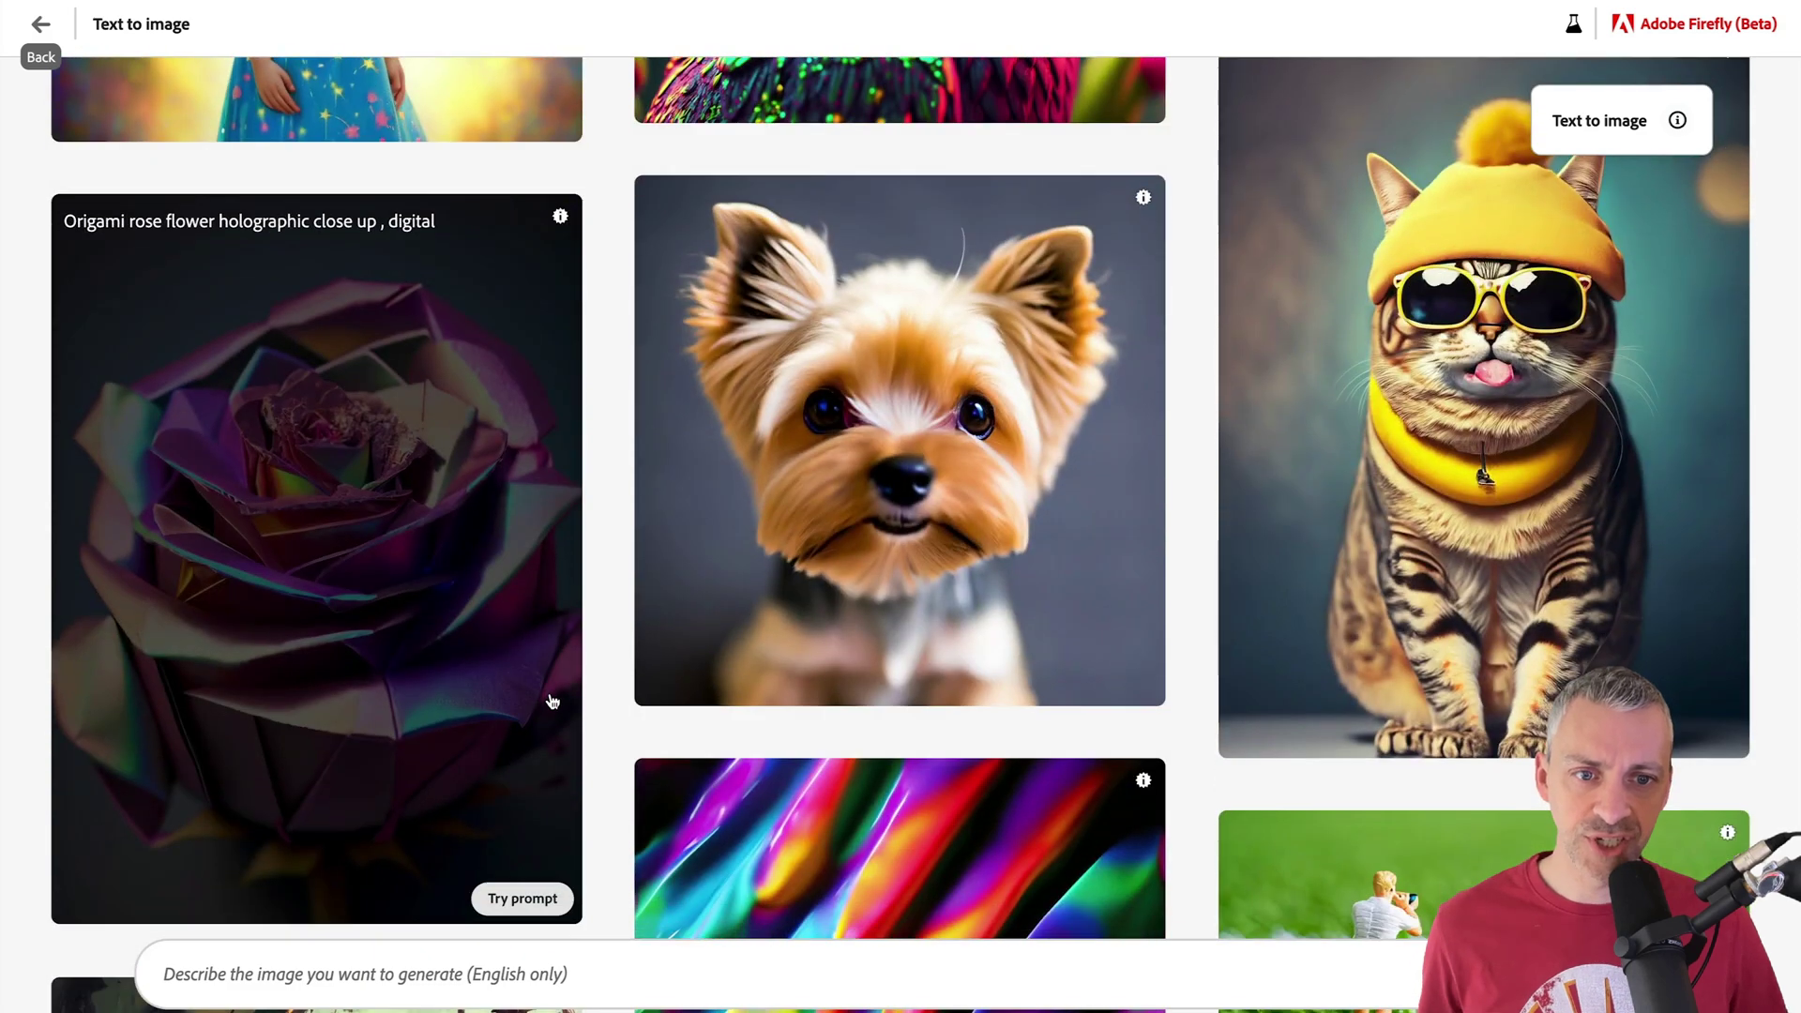
scroll(552, 702, "down", 11)
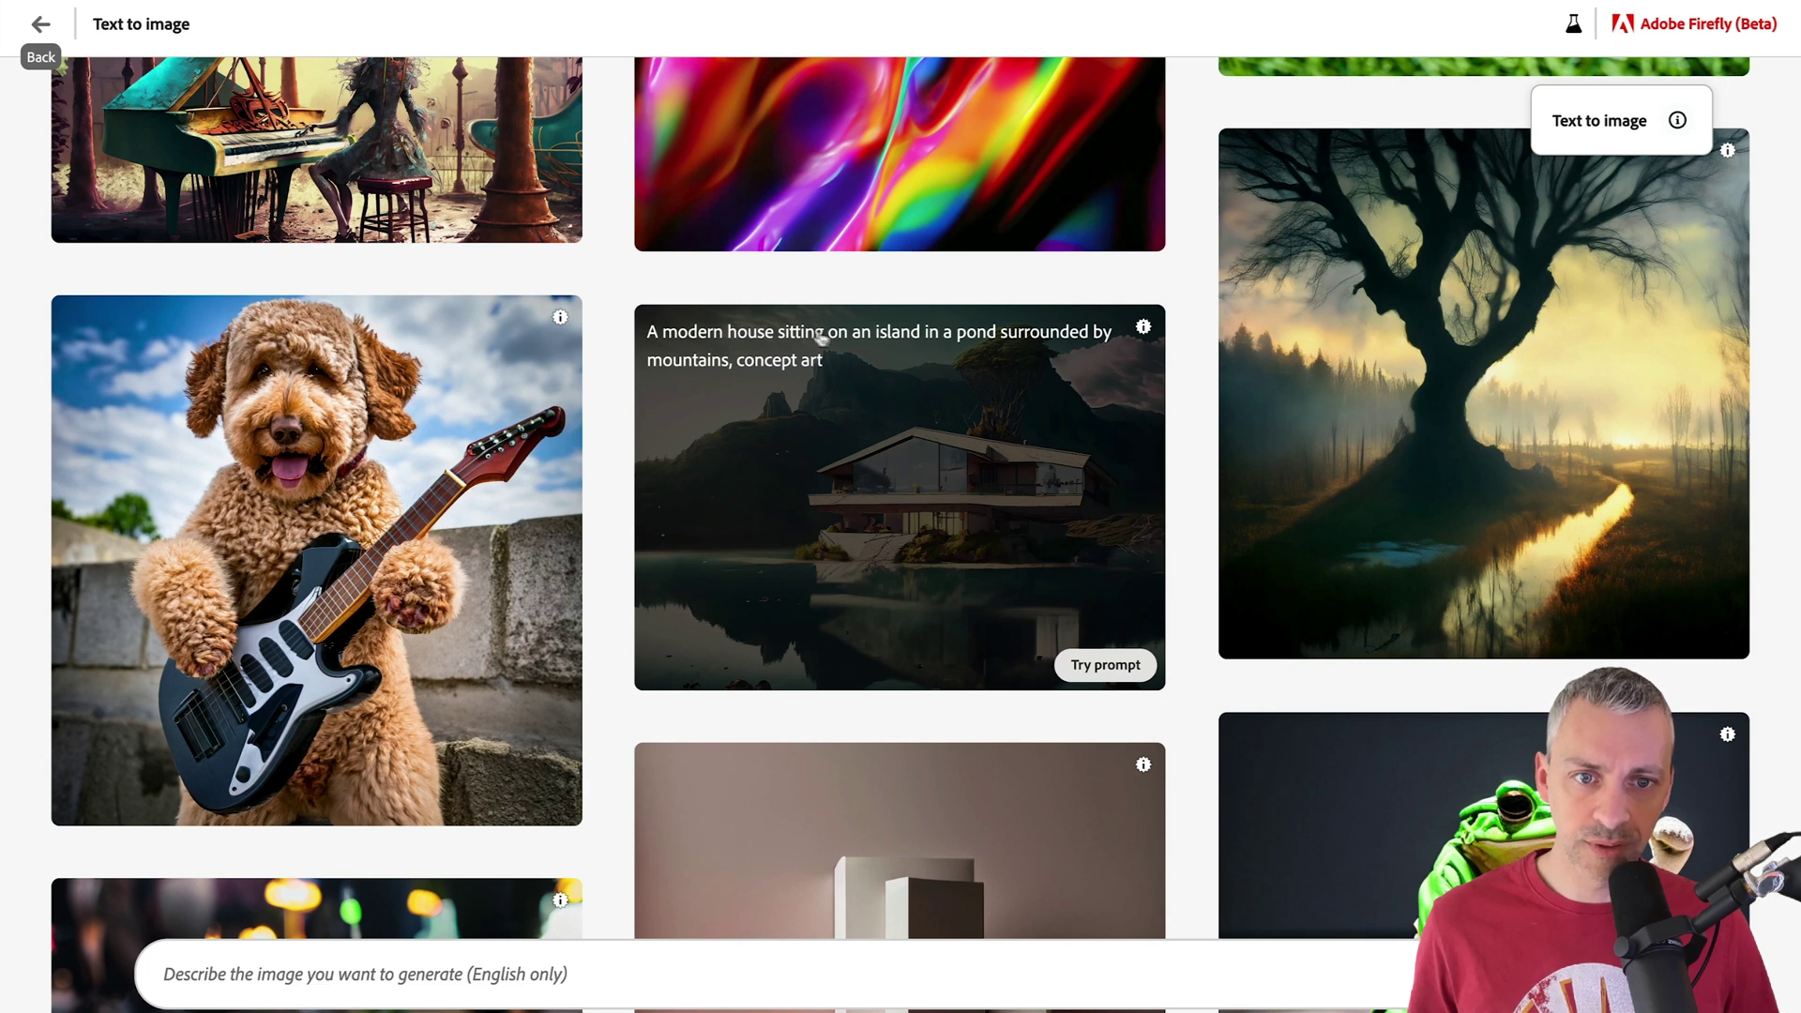
left_click_drag(647, 331, 854, 363)
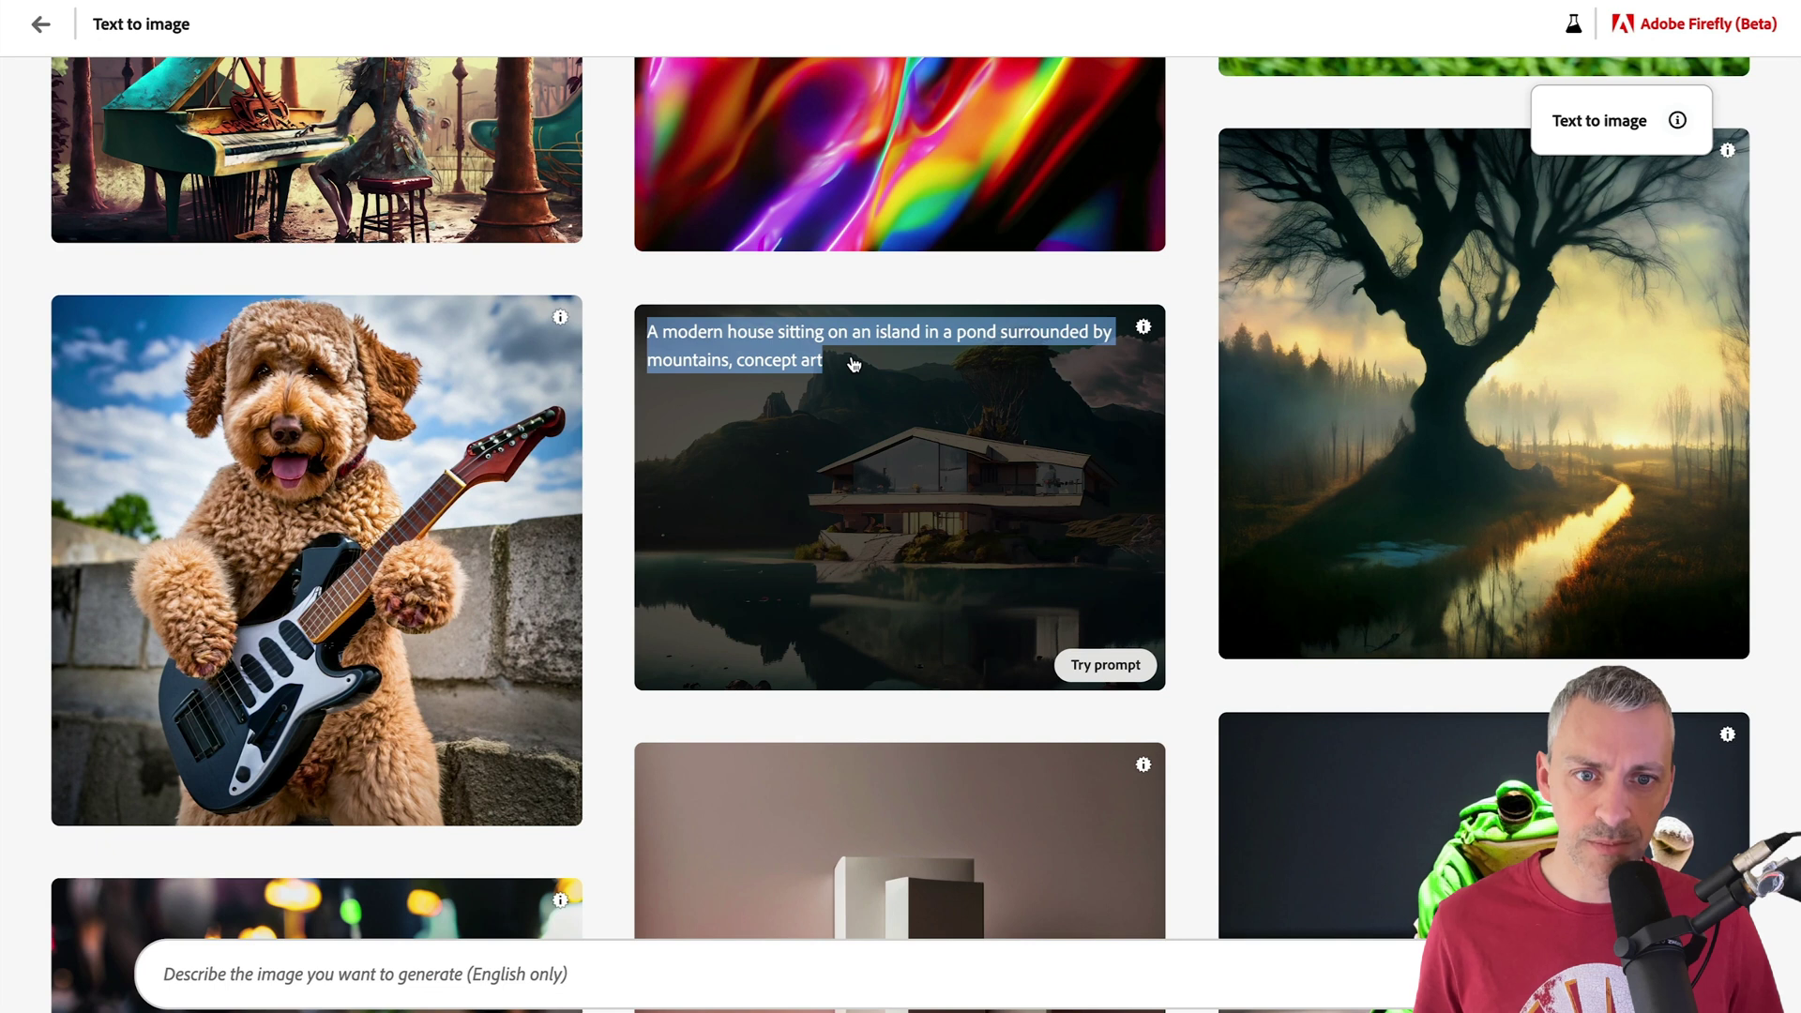
left_click(843, 474)
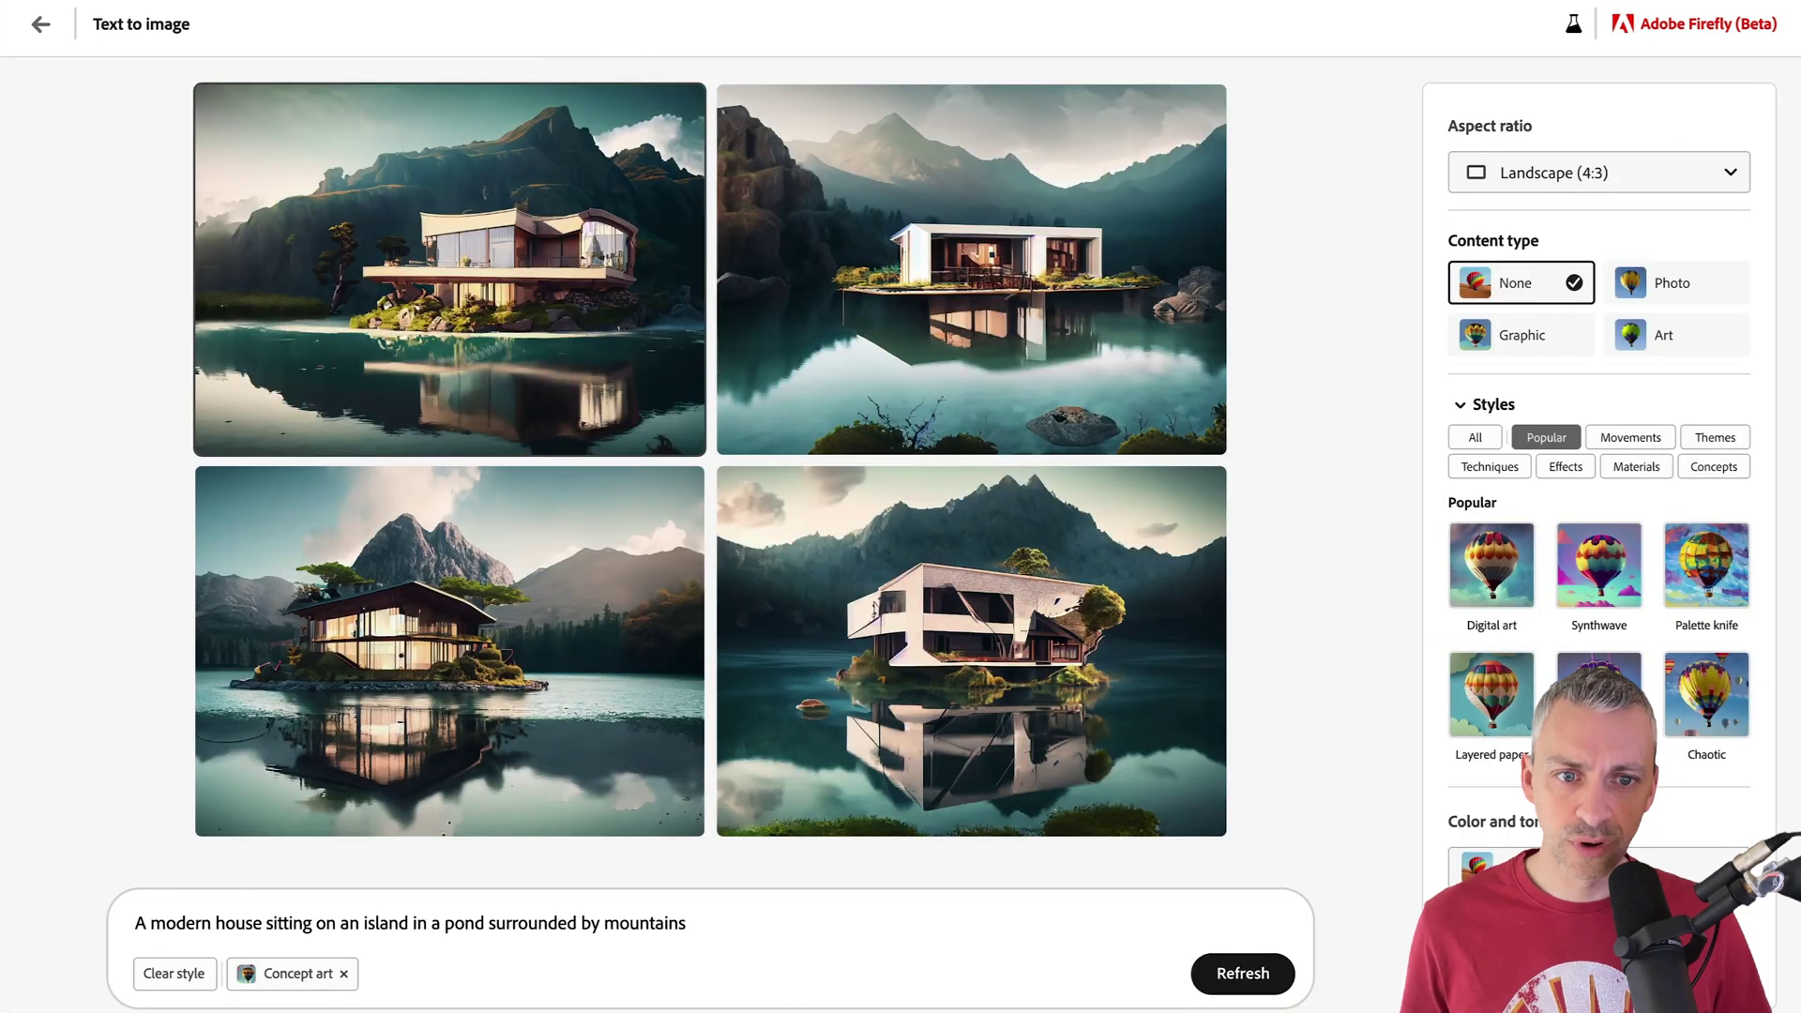
Return to the gallery and try the sample prompt "Koala in a hot pink astronaut suit".
left_click(39, 27)
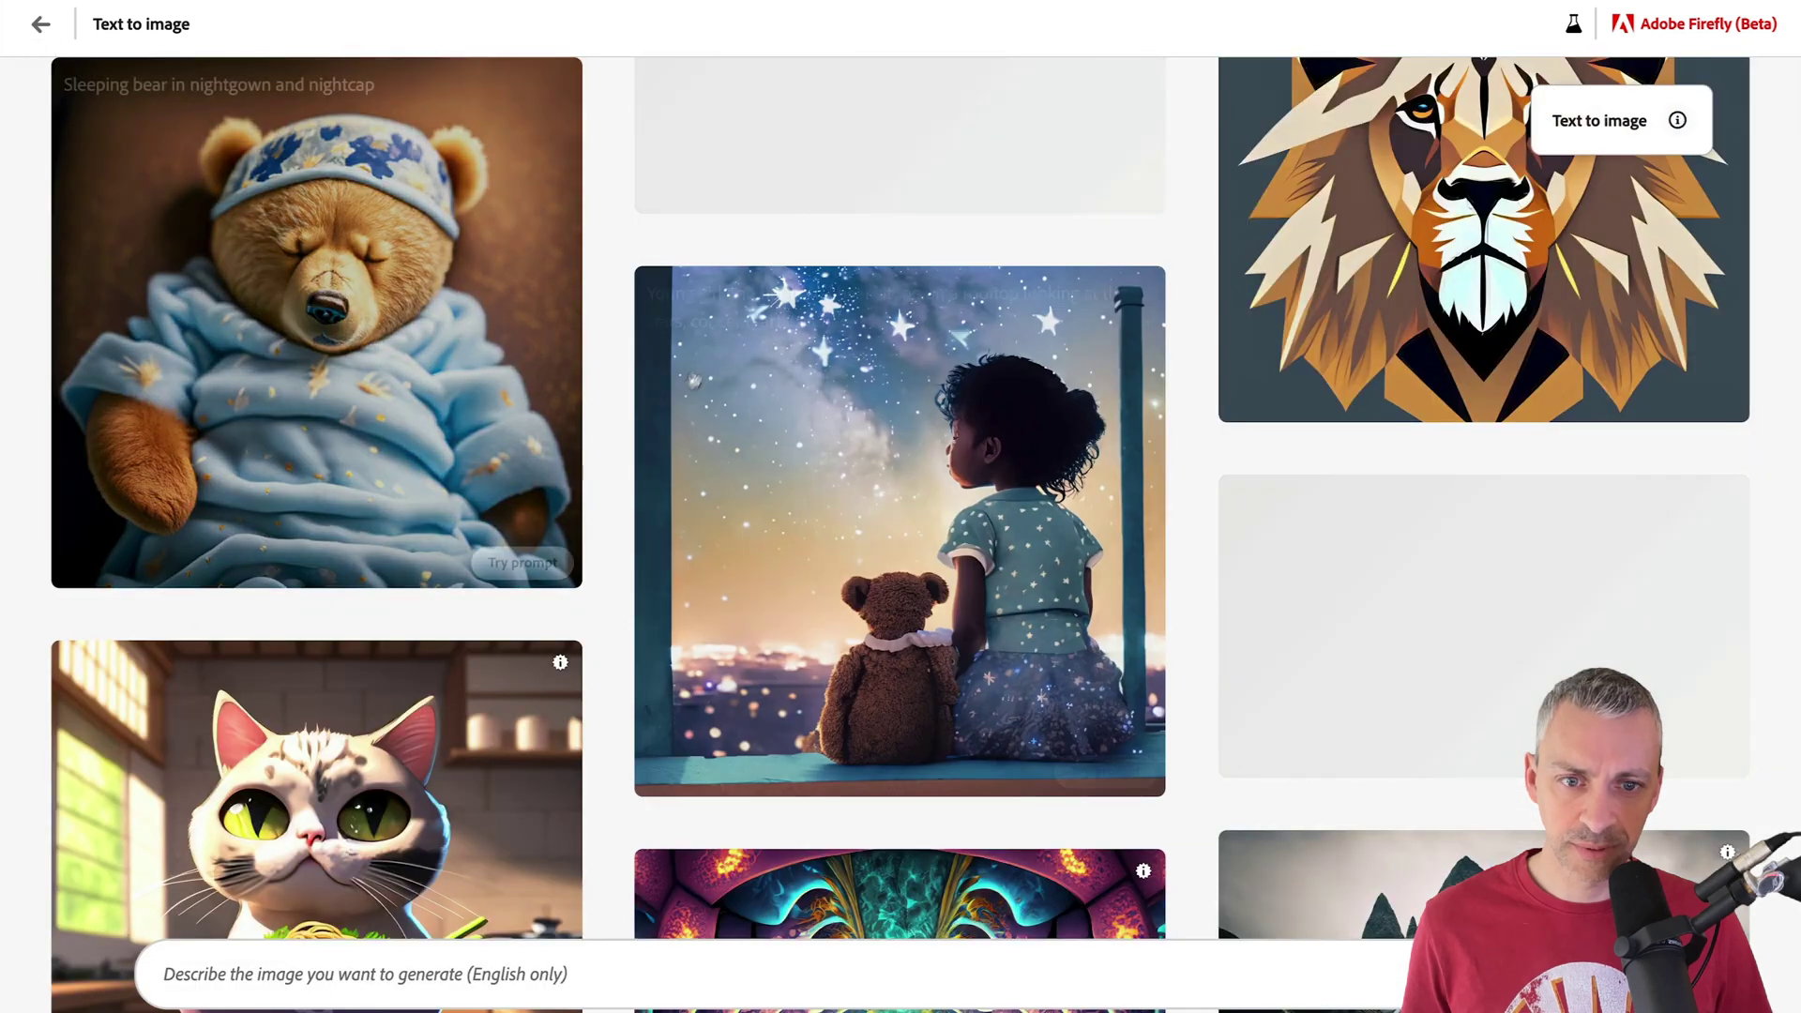
scroll(692, 383, "down", 7)
scroll(691, 382, "down", 4)
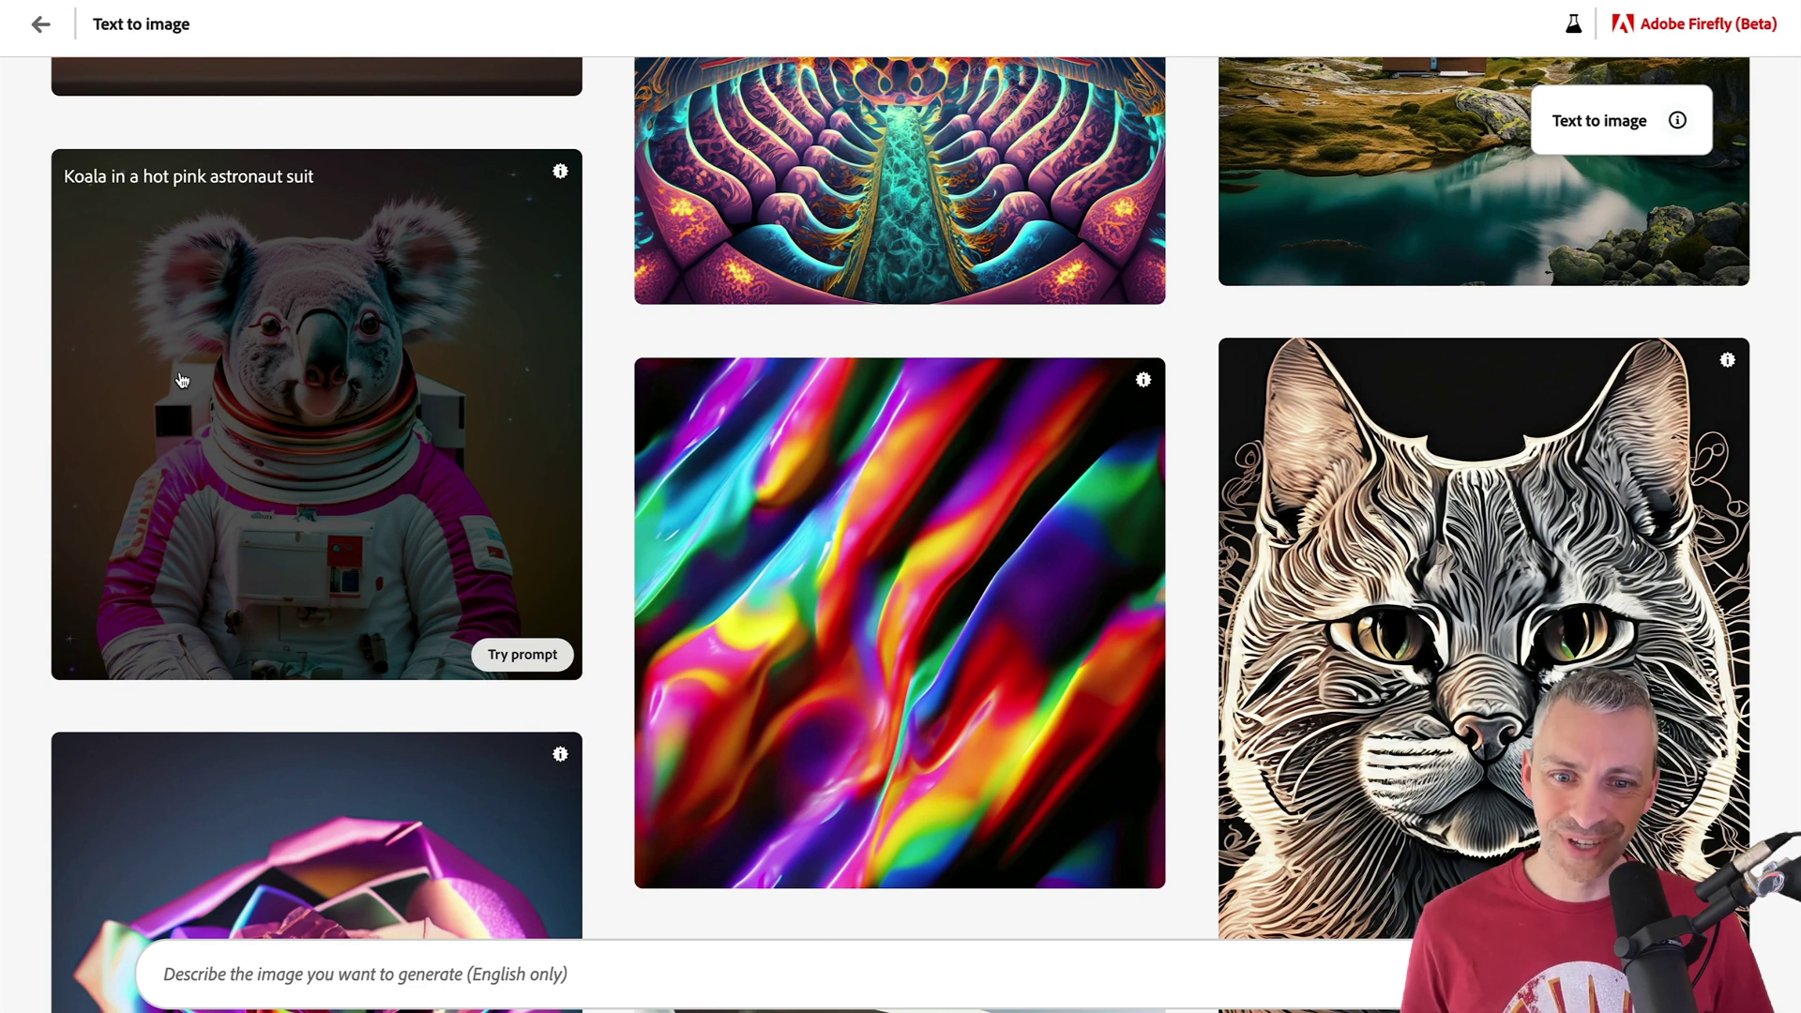
left_click(532, 657)
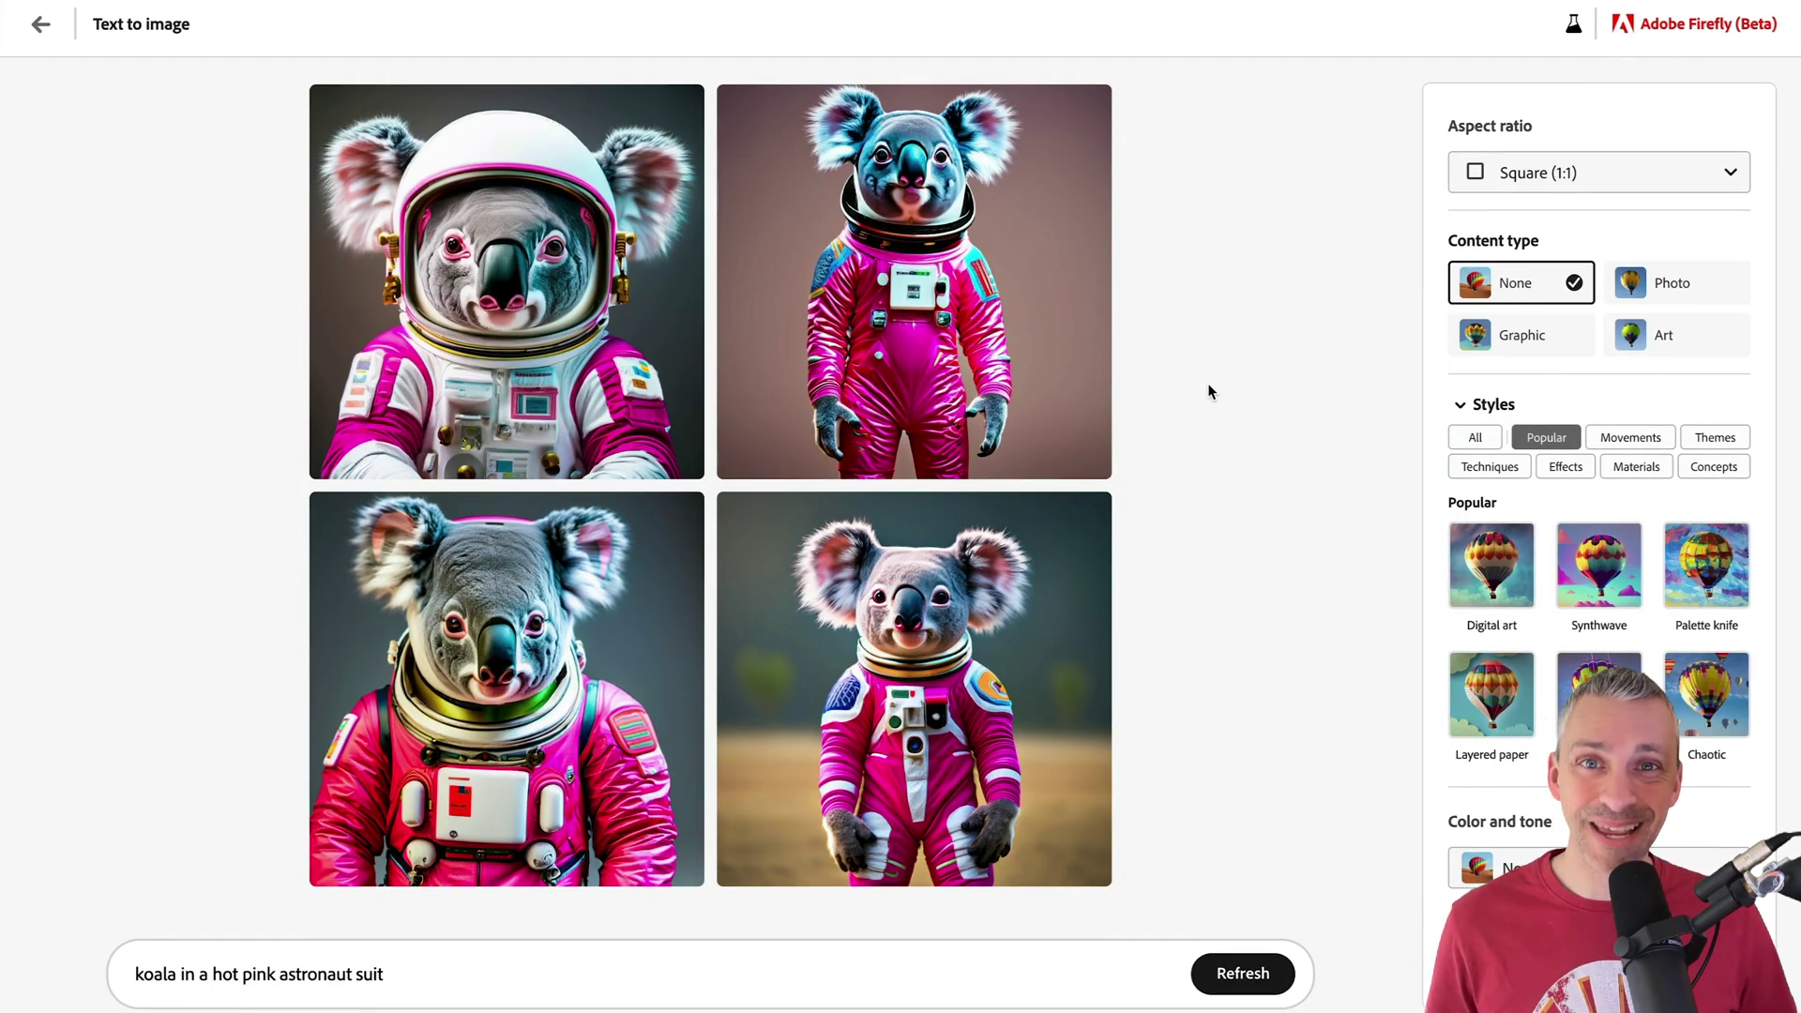
Go back to the gallery, browse its sample images and read the prompts behind them.
left_click(40, 24)
scroll(1067, 446, "down", 9)
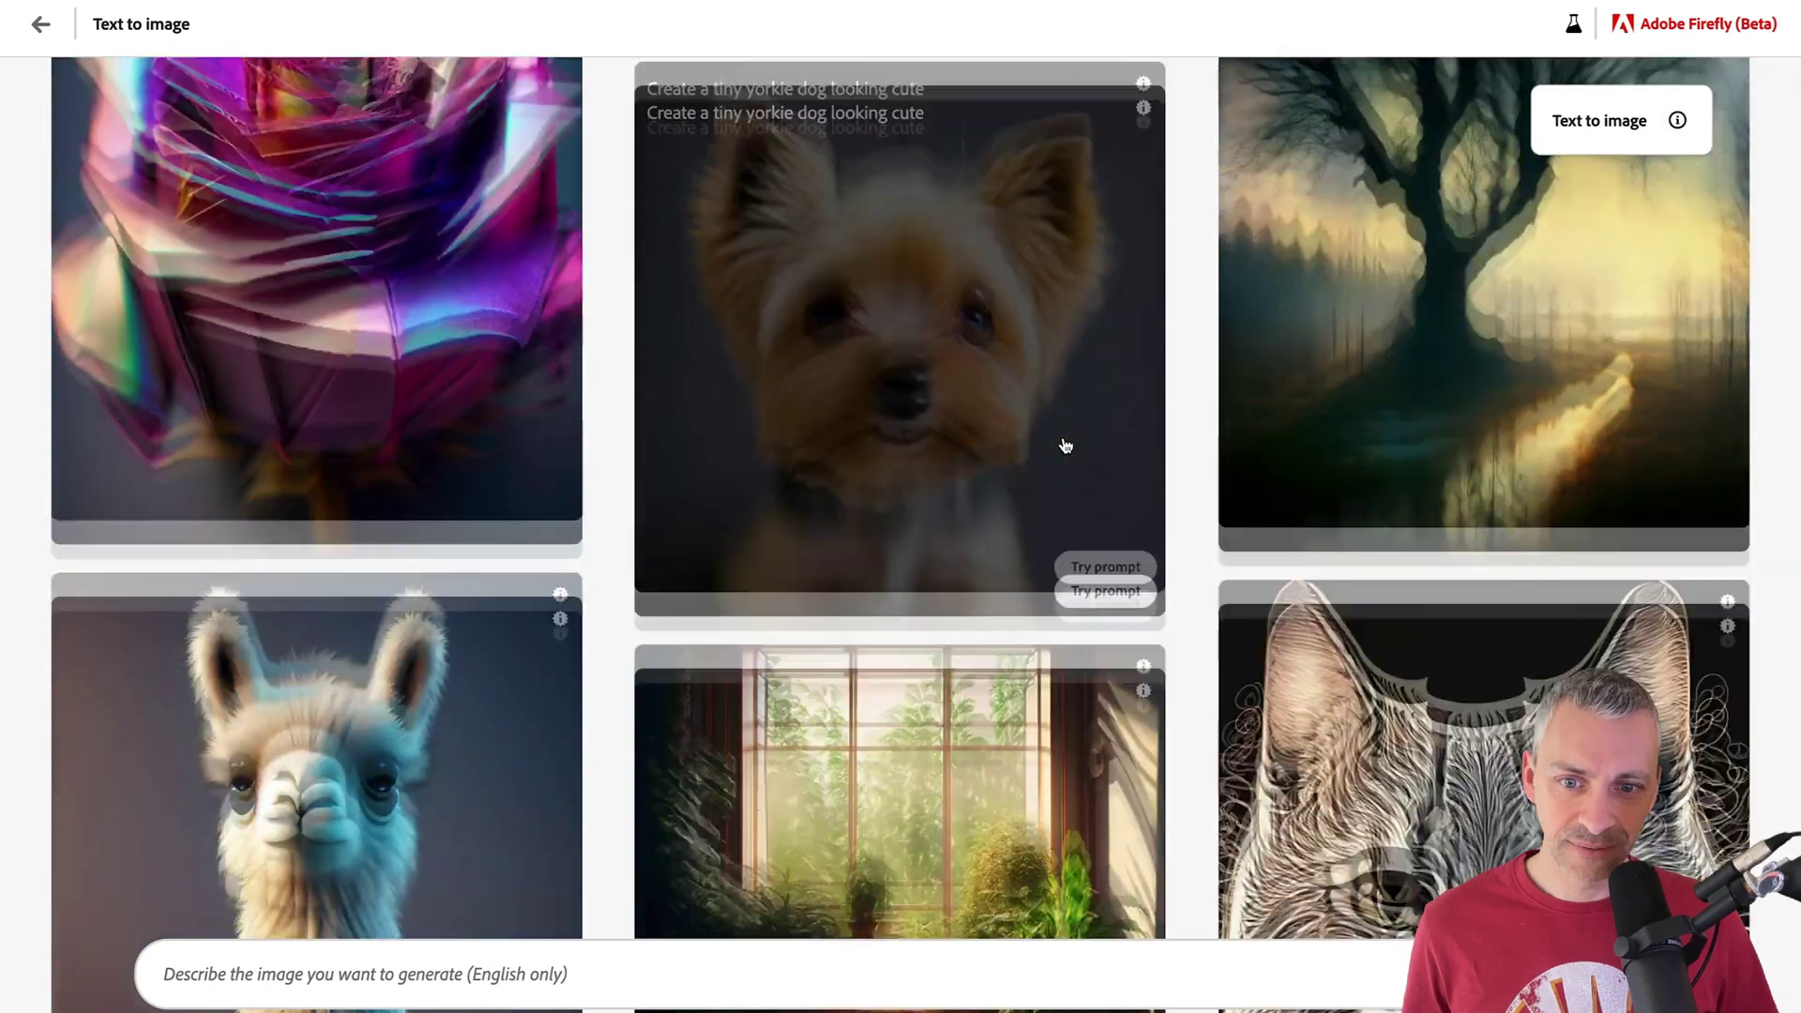
scroll(1067, 446, "down", 8)
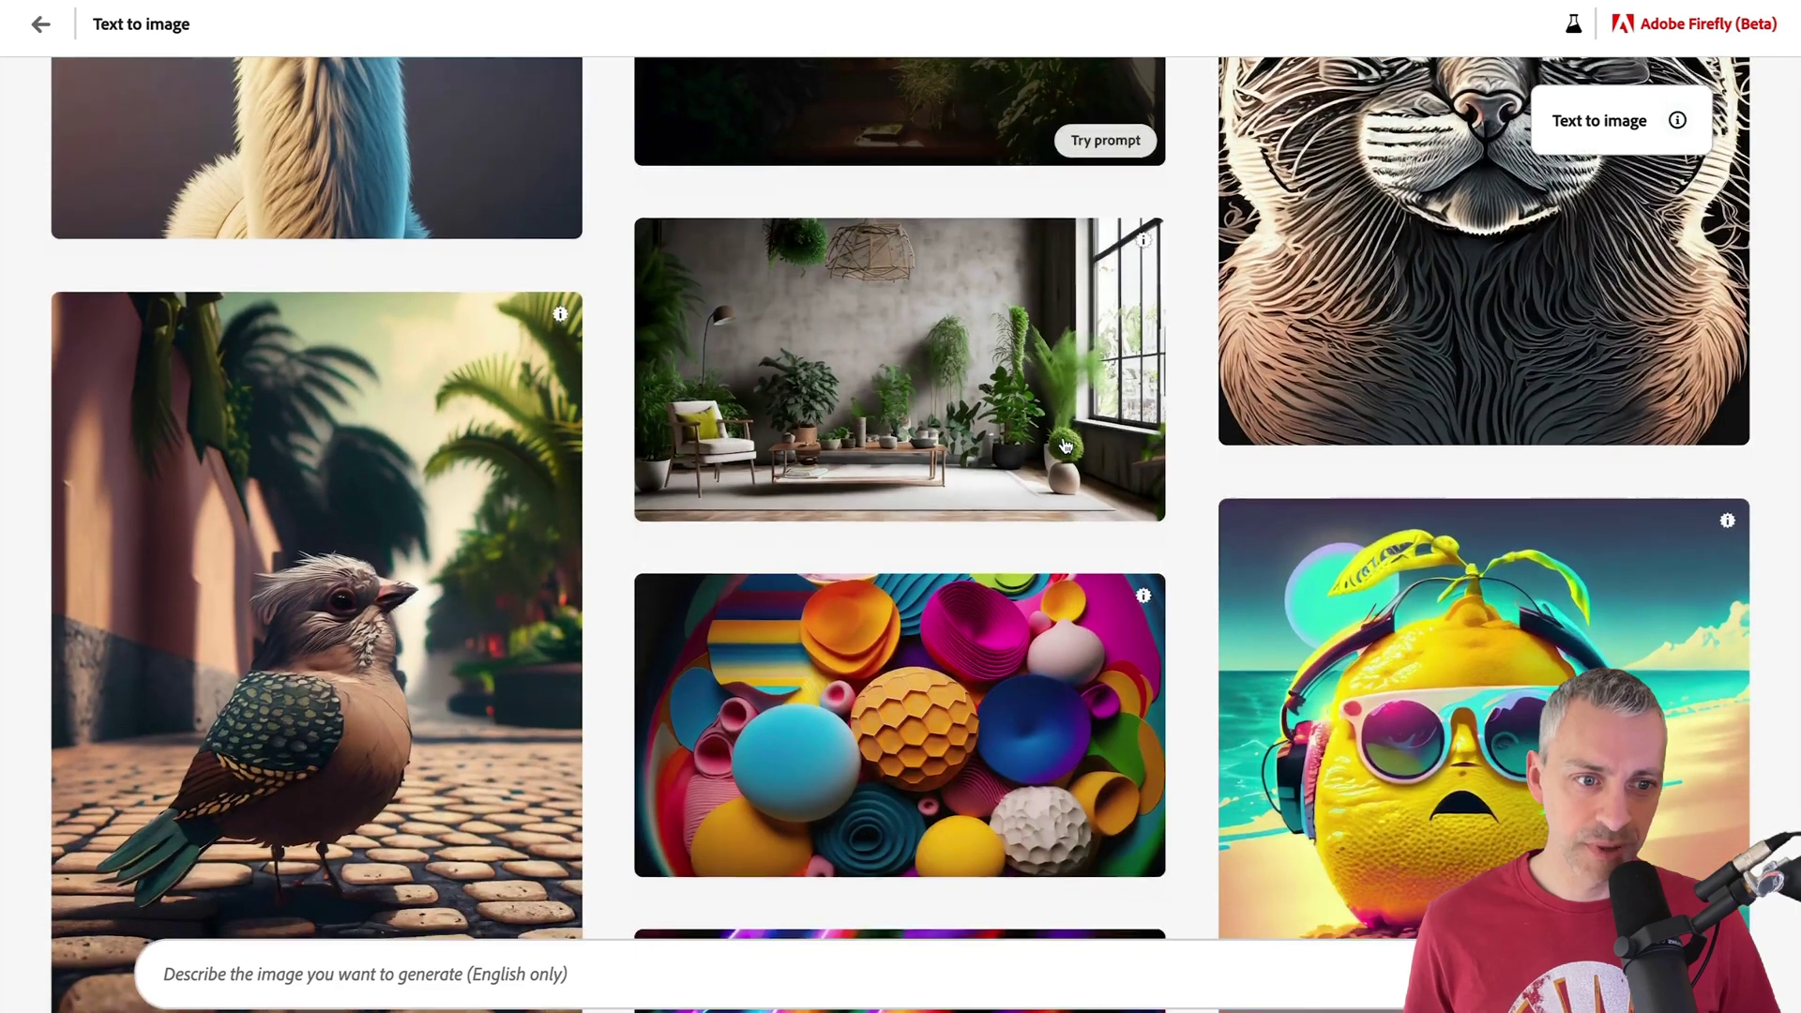
scroll(1066, 446, "down", 2)
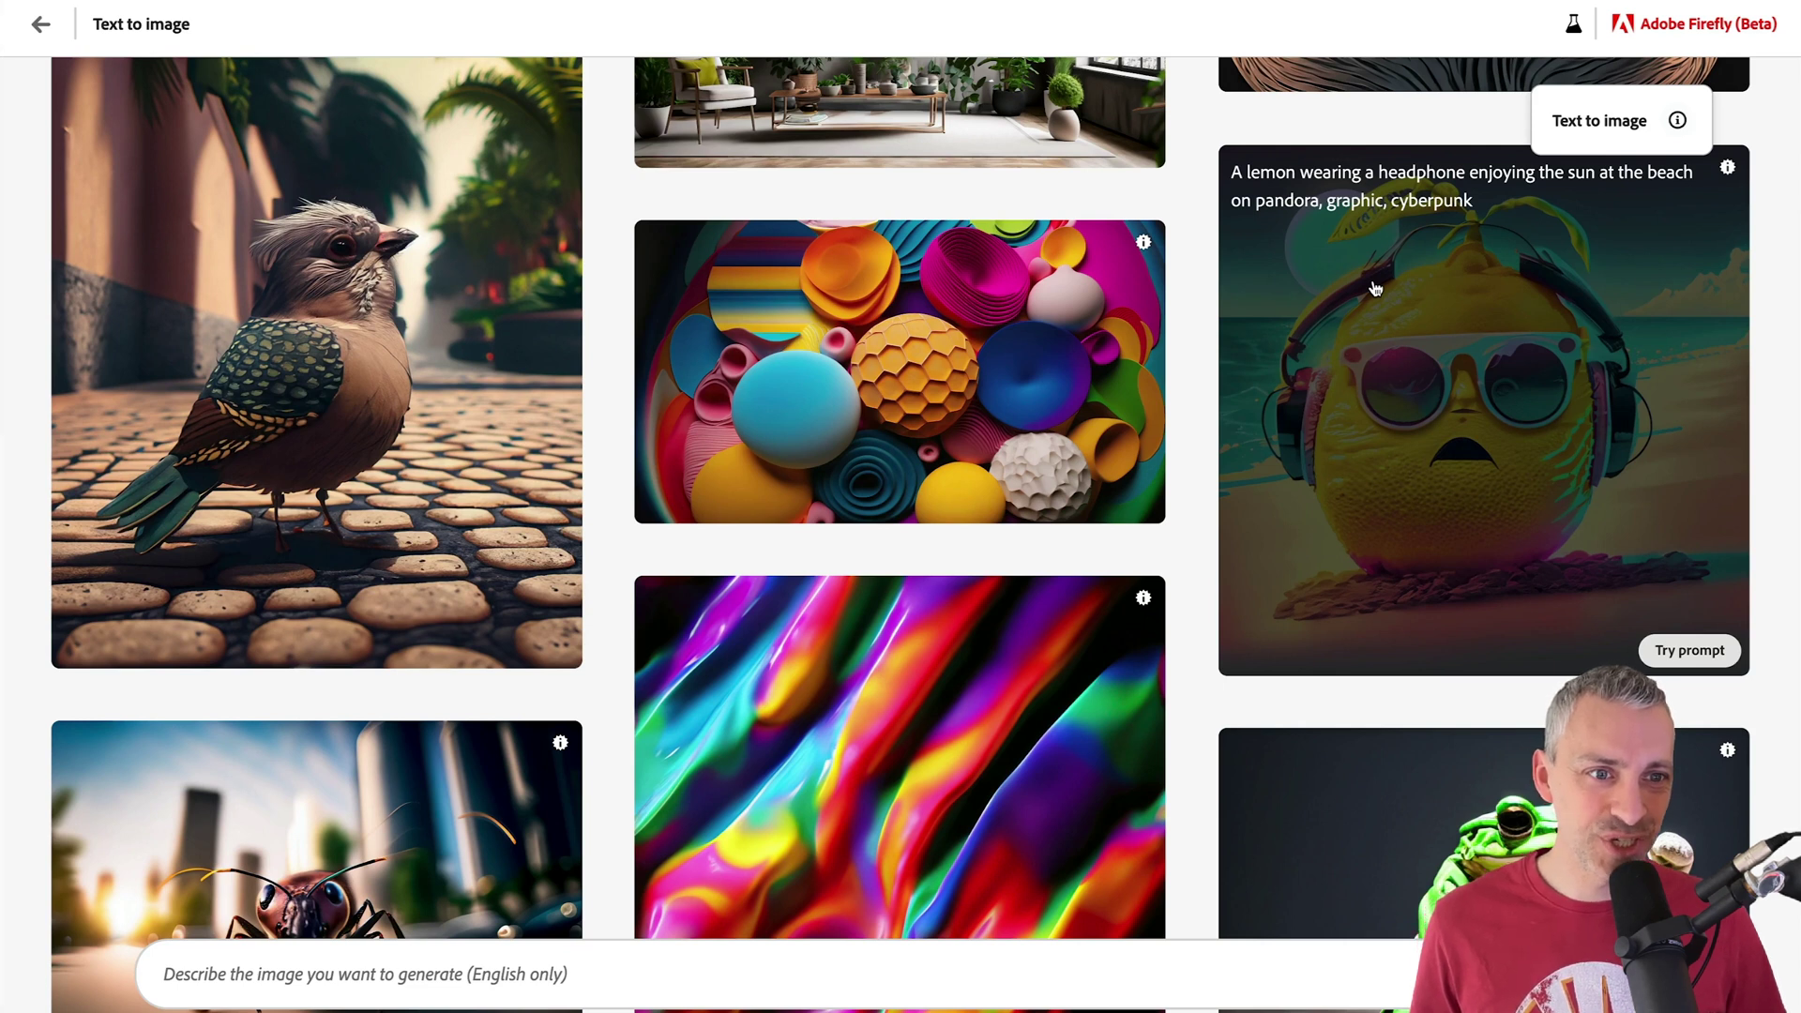
scroll(1376, 288, "down", 4)
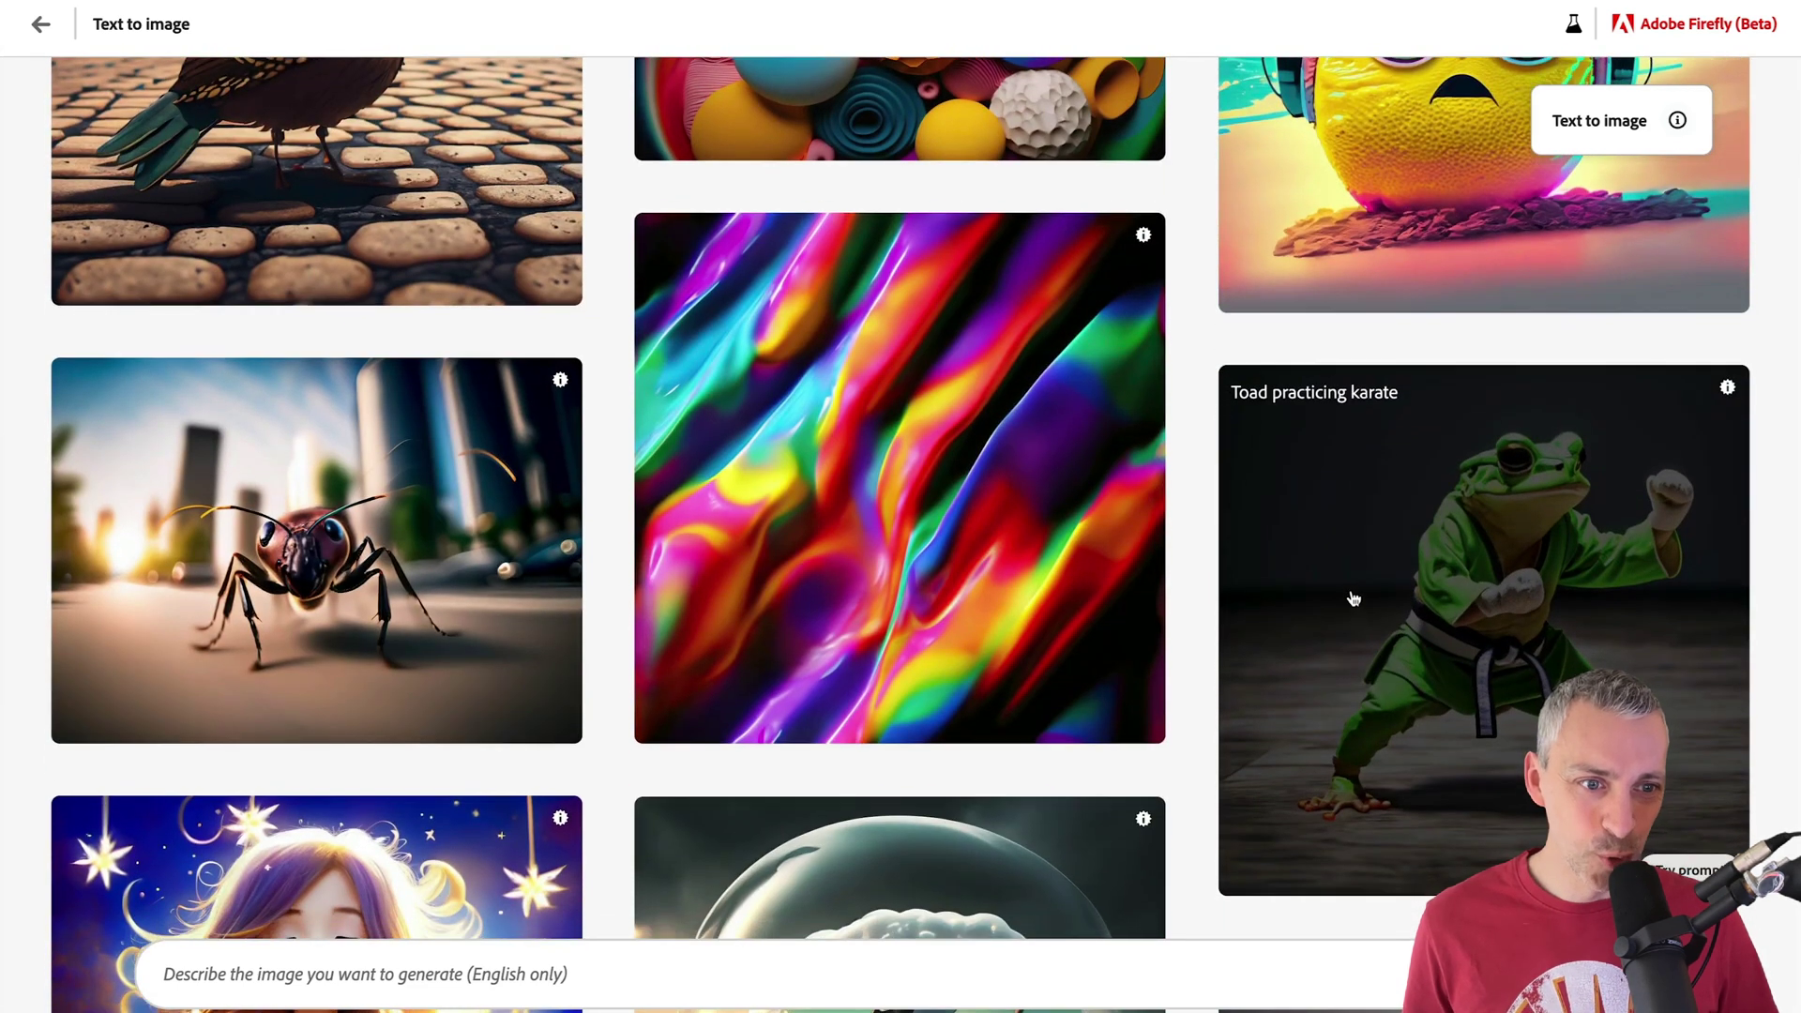
scroll(1353, 599, "down", 5)
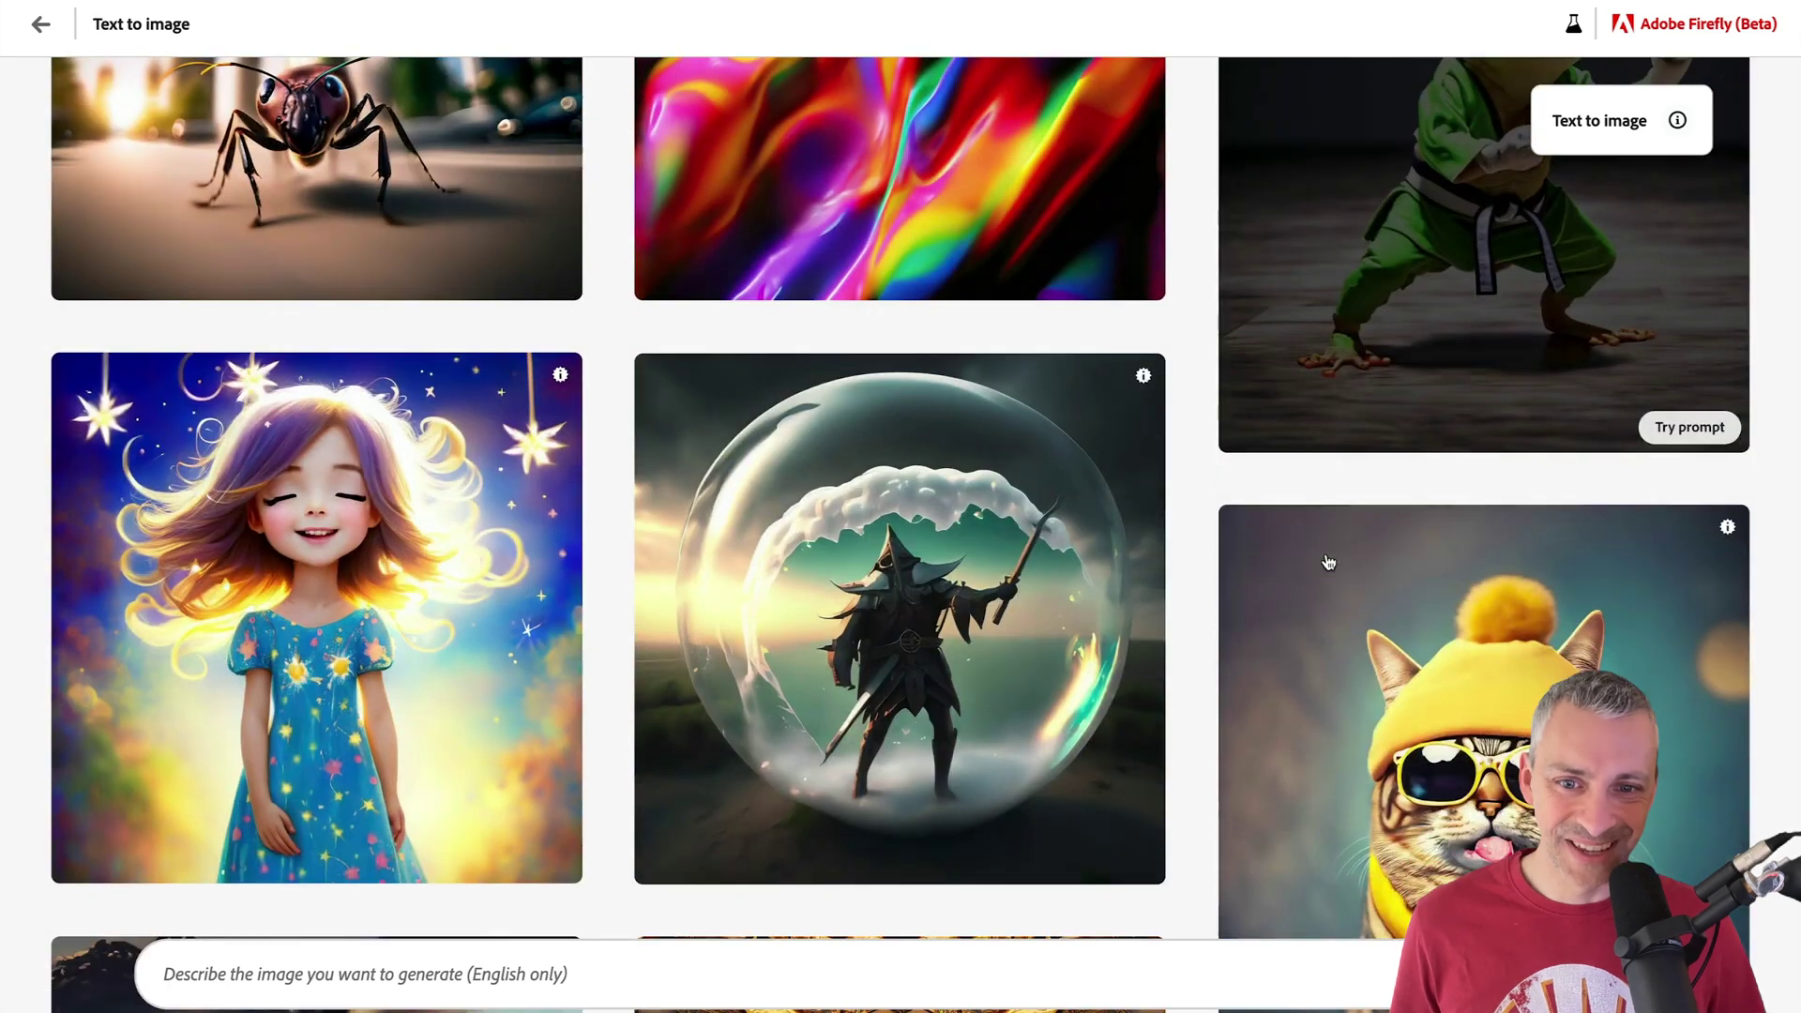
scroll(844, 497, "down", 2)
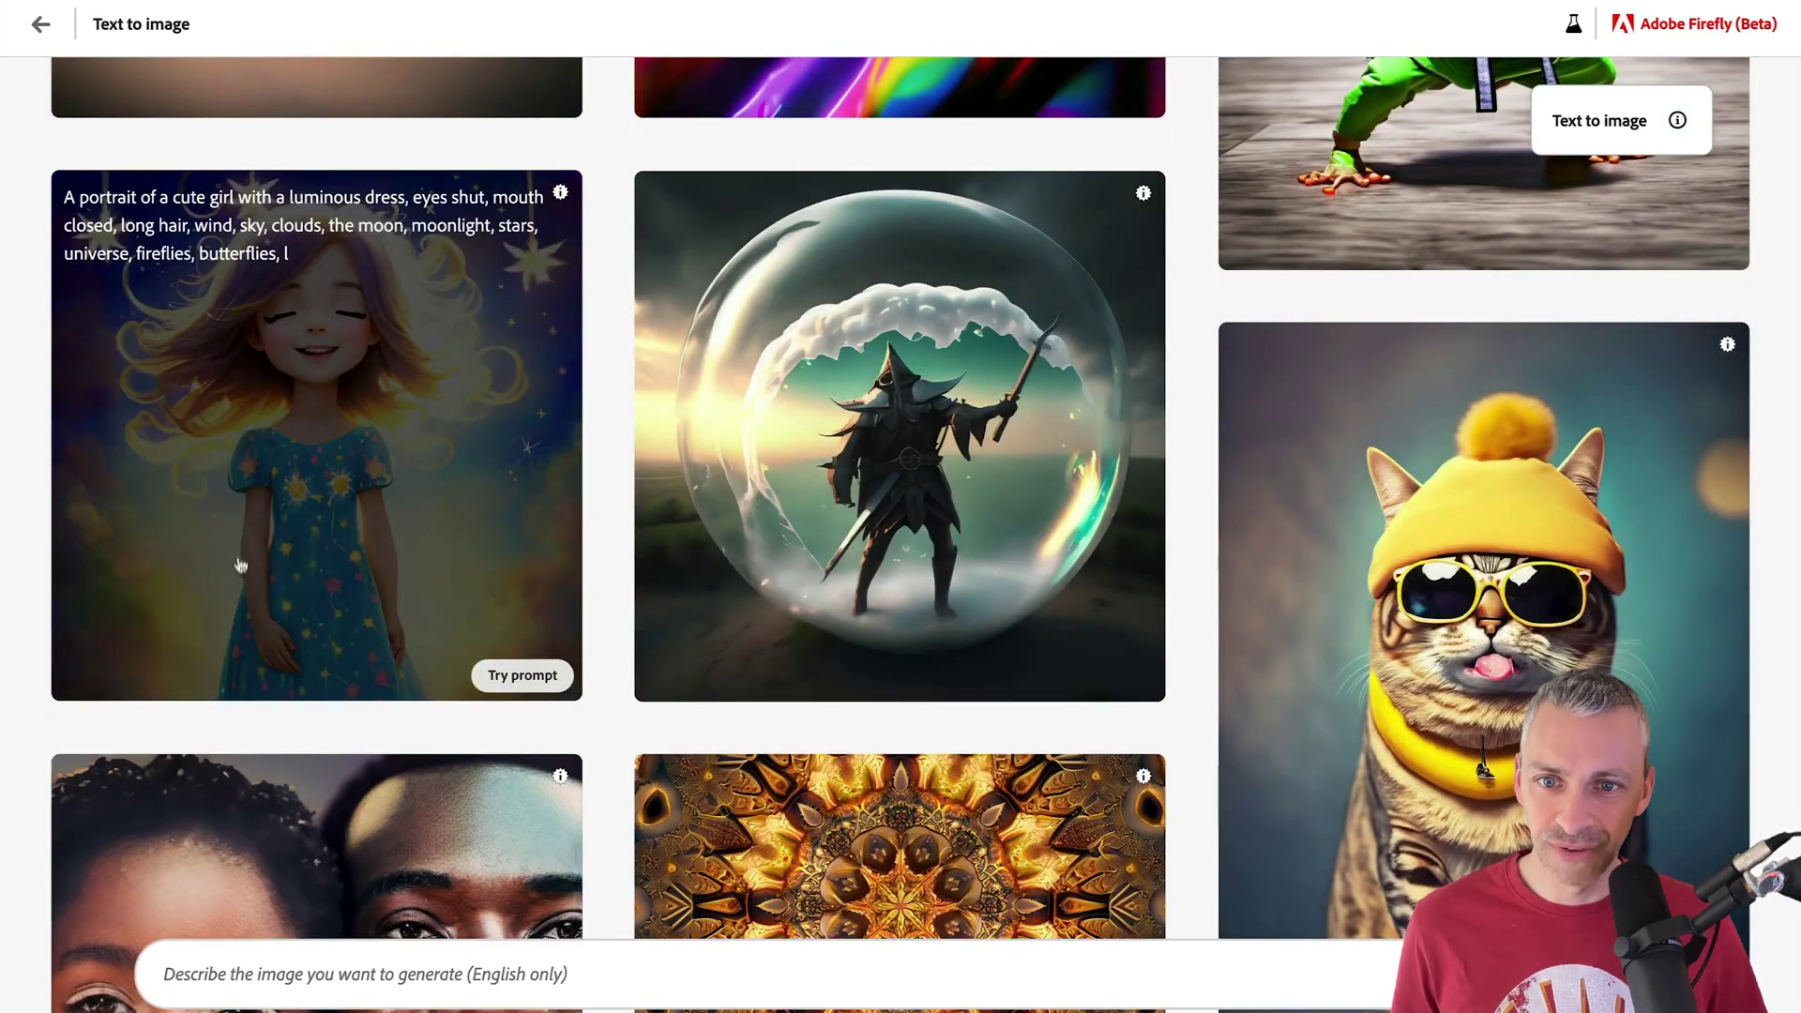
scroll(241, 533, "down", 6)
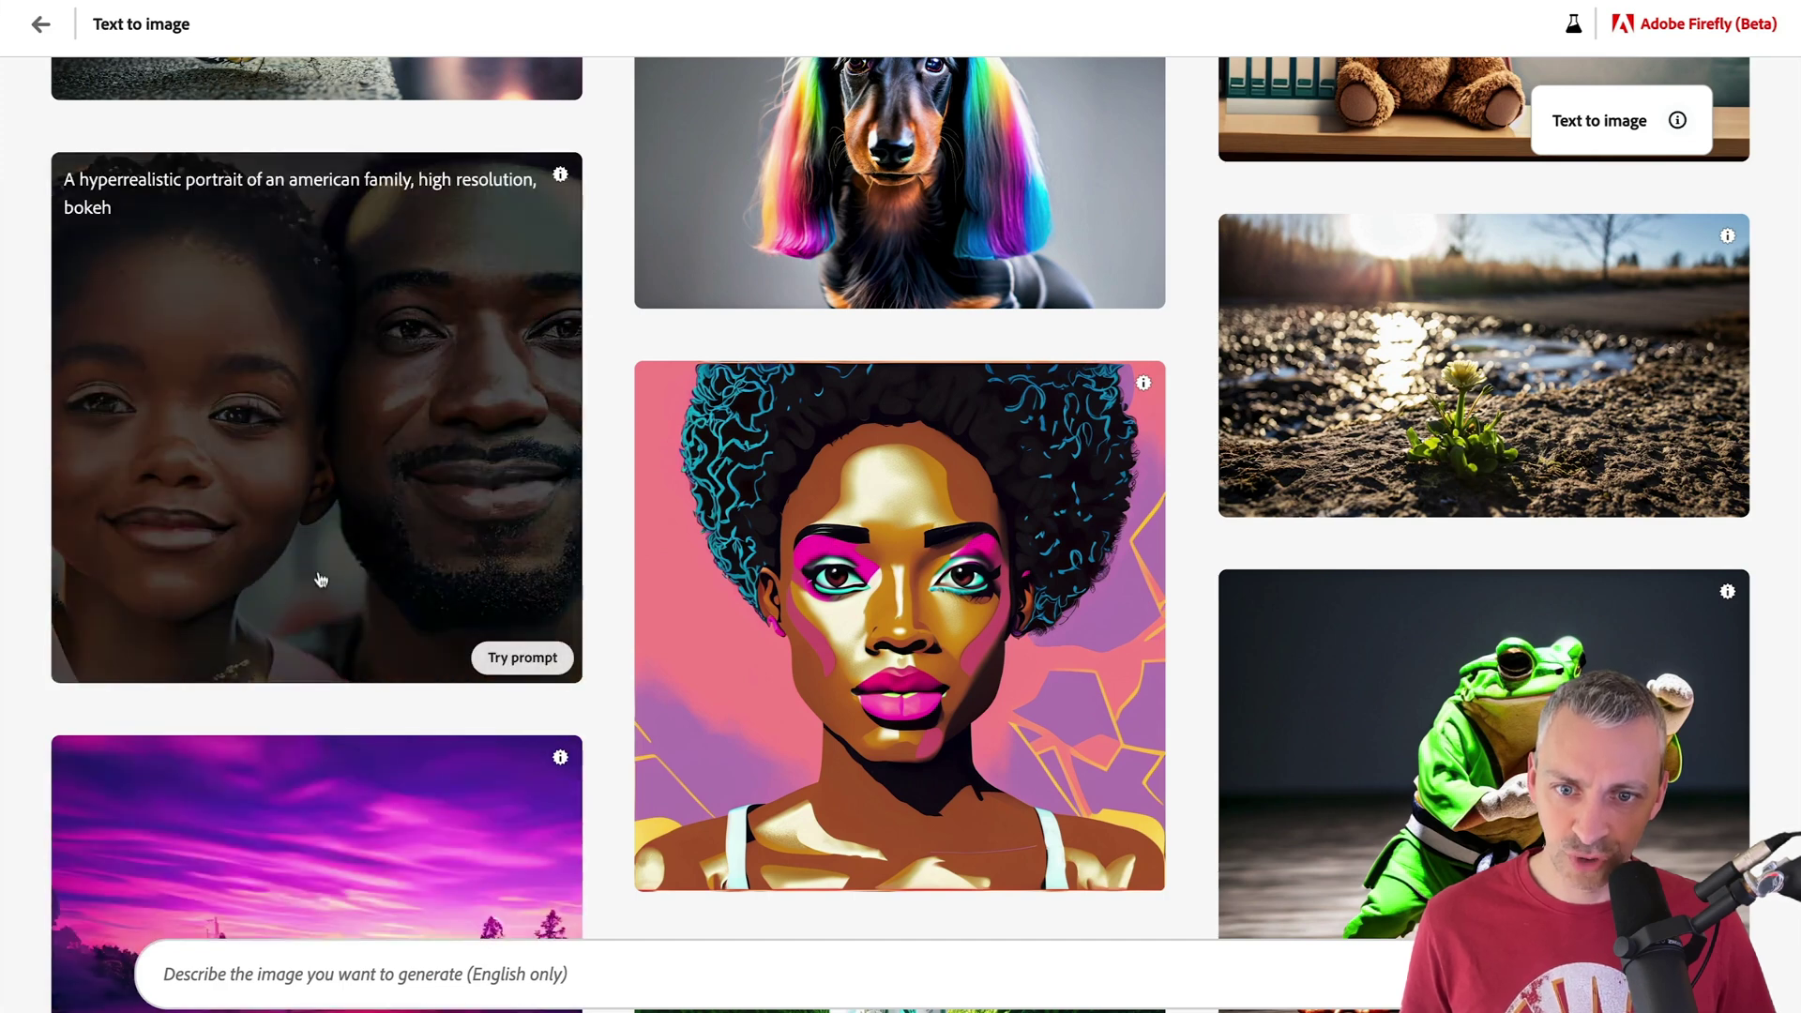
scroll(337, 750, "down", 12)
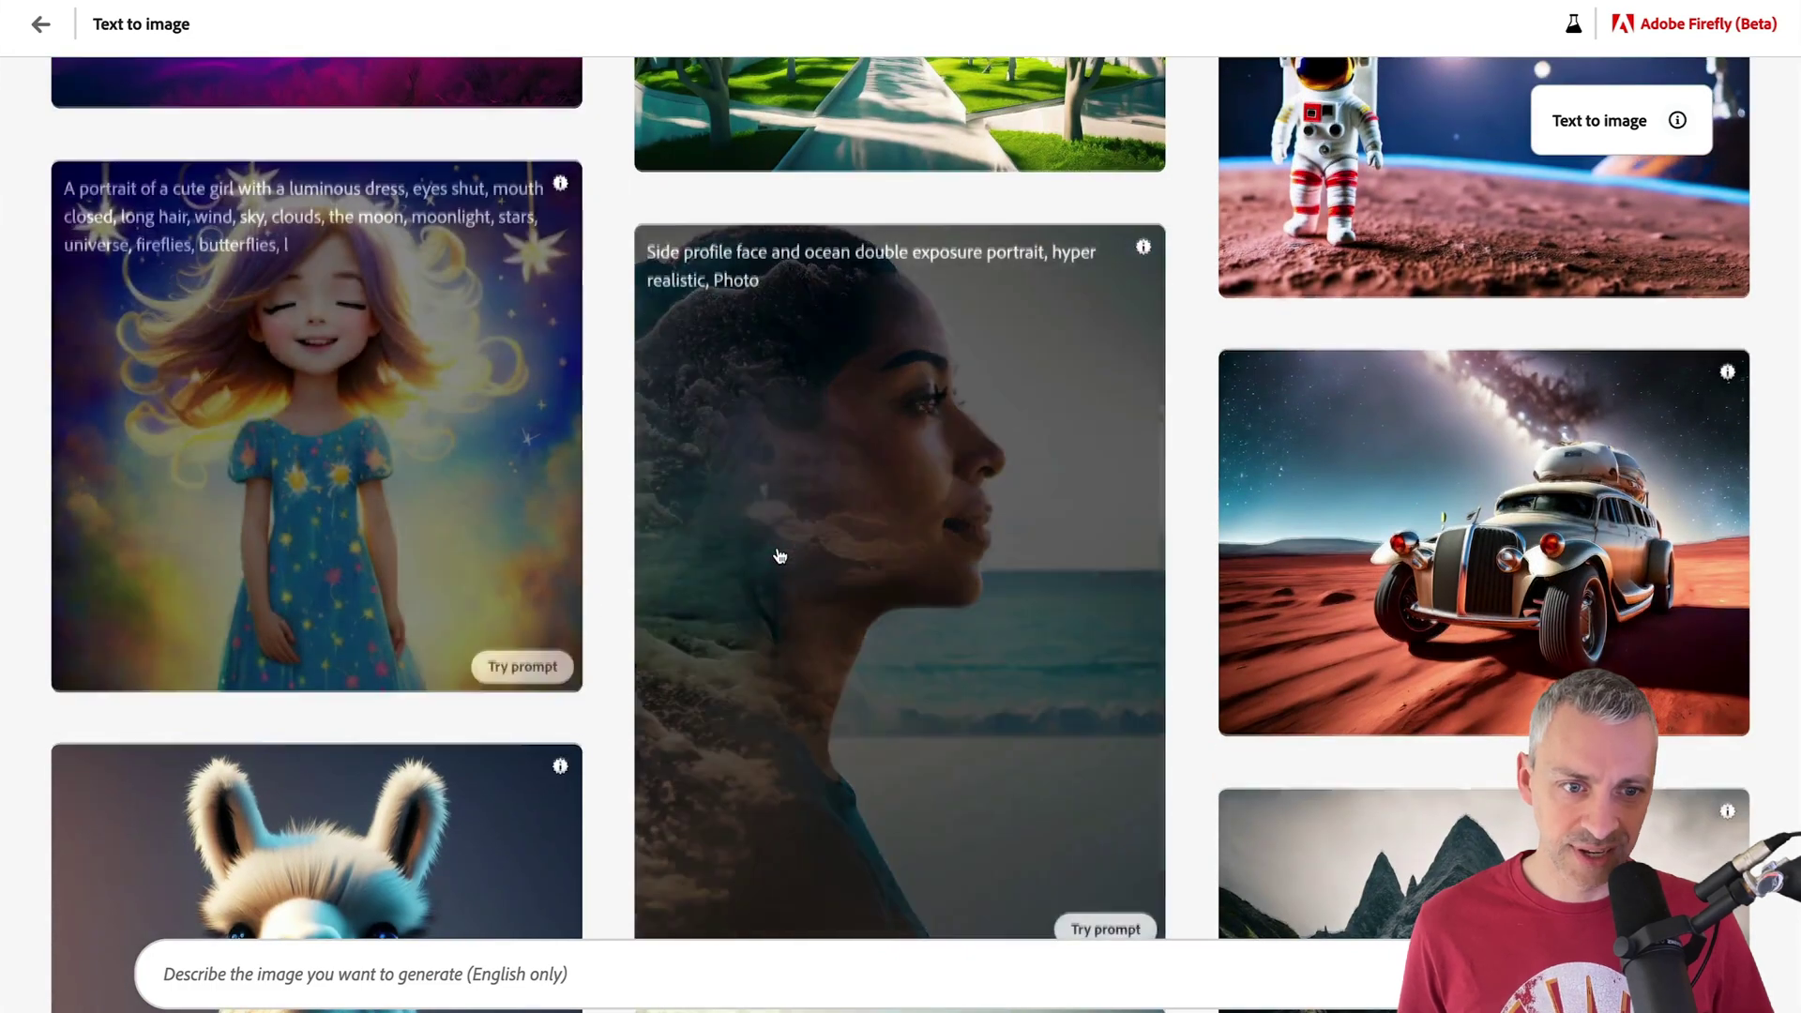
scroll(777, 554, "down", 12)
scroll(777, 554, "up", 5)
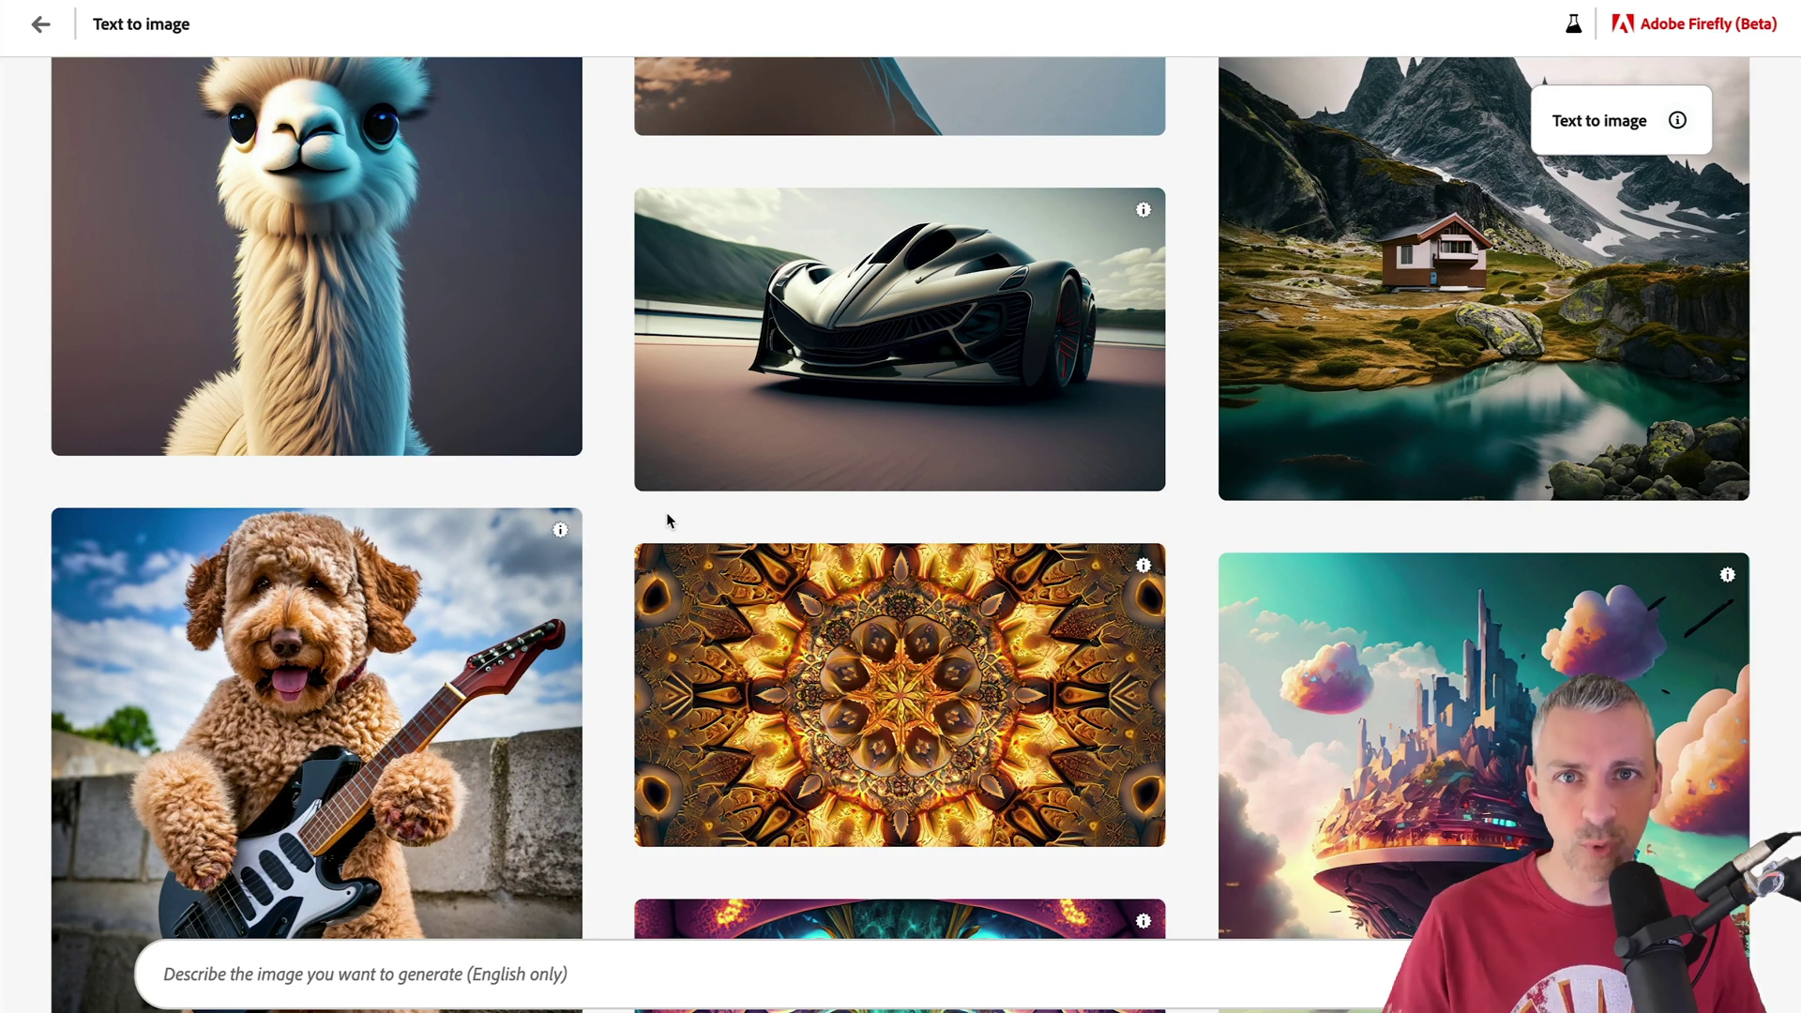
scroll(666, 512, "down", 10)
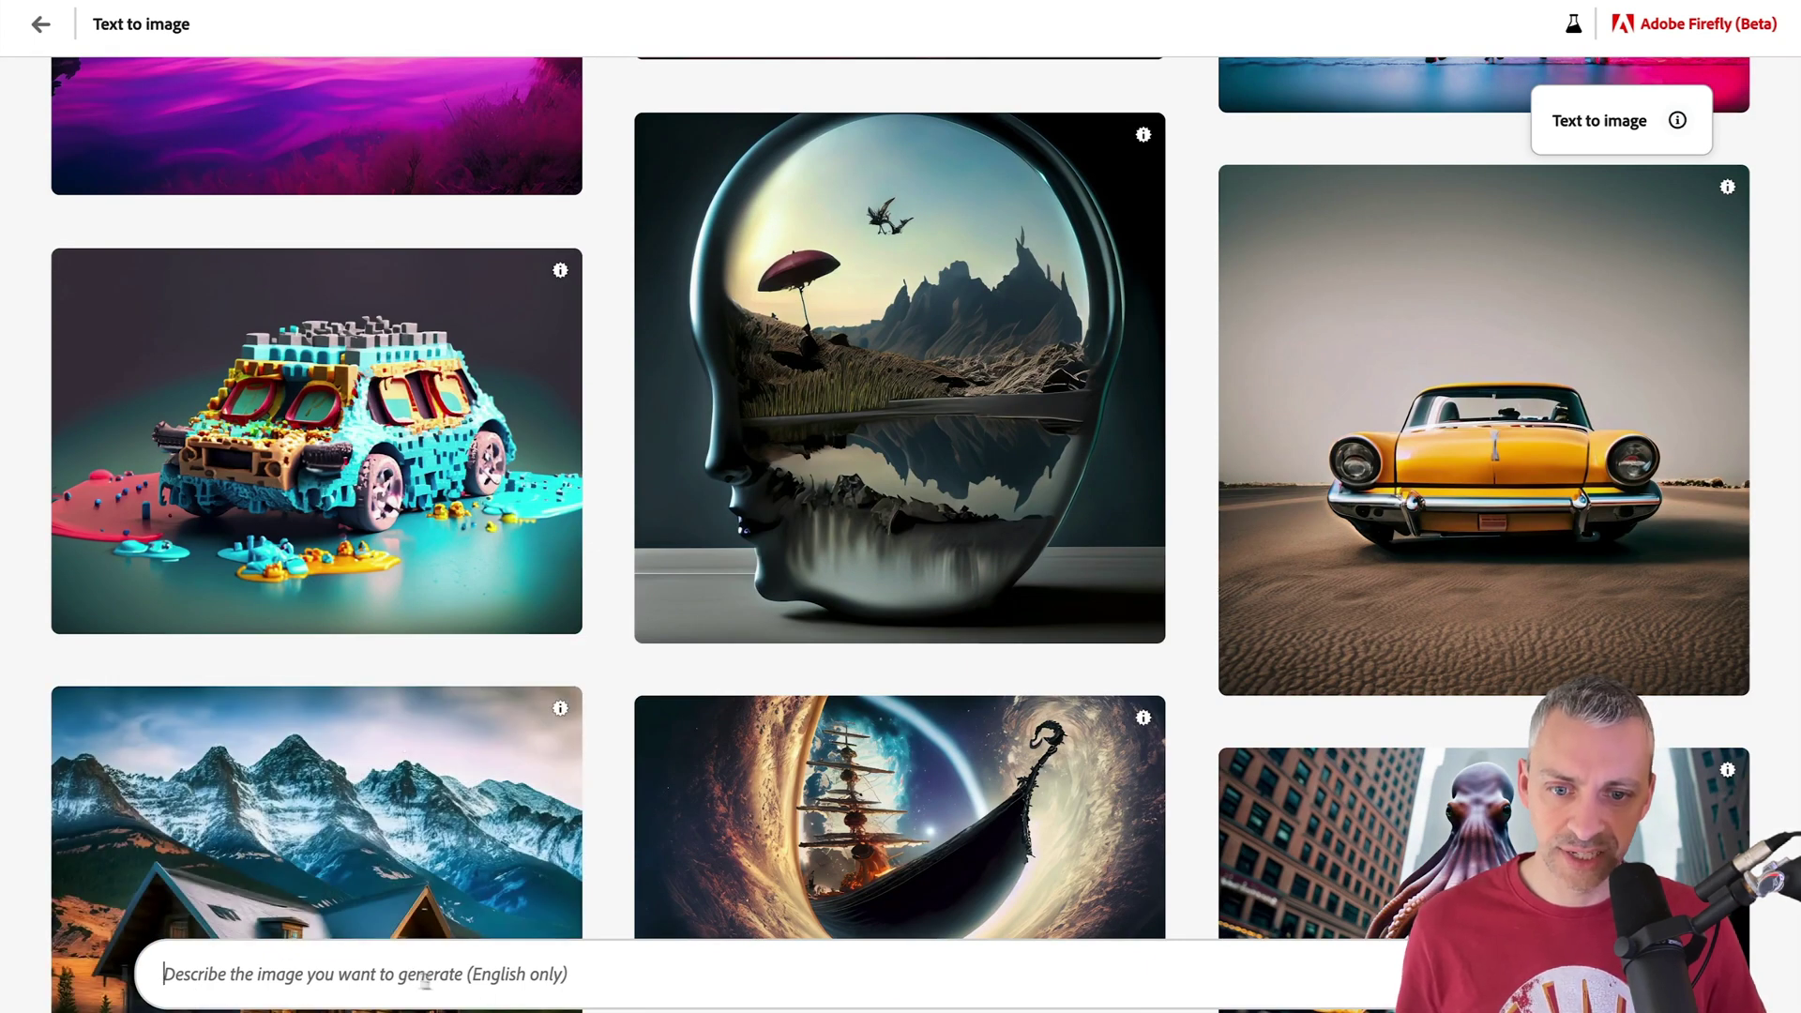
Generate images from the prompt "cool koala wearing sunglasses and a hoodie" and change their aspect ratio to Landscape (4:3).
type("cool koala wearing sunglasses and a hoodie")
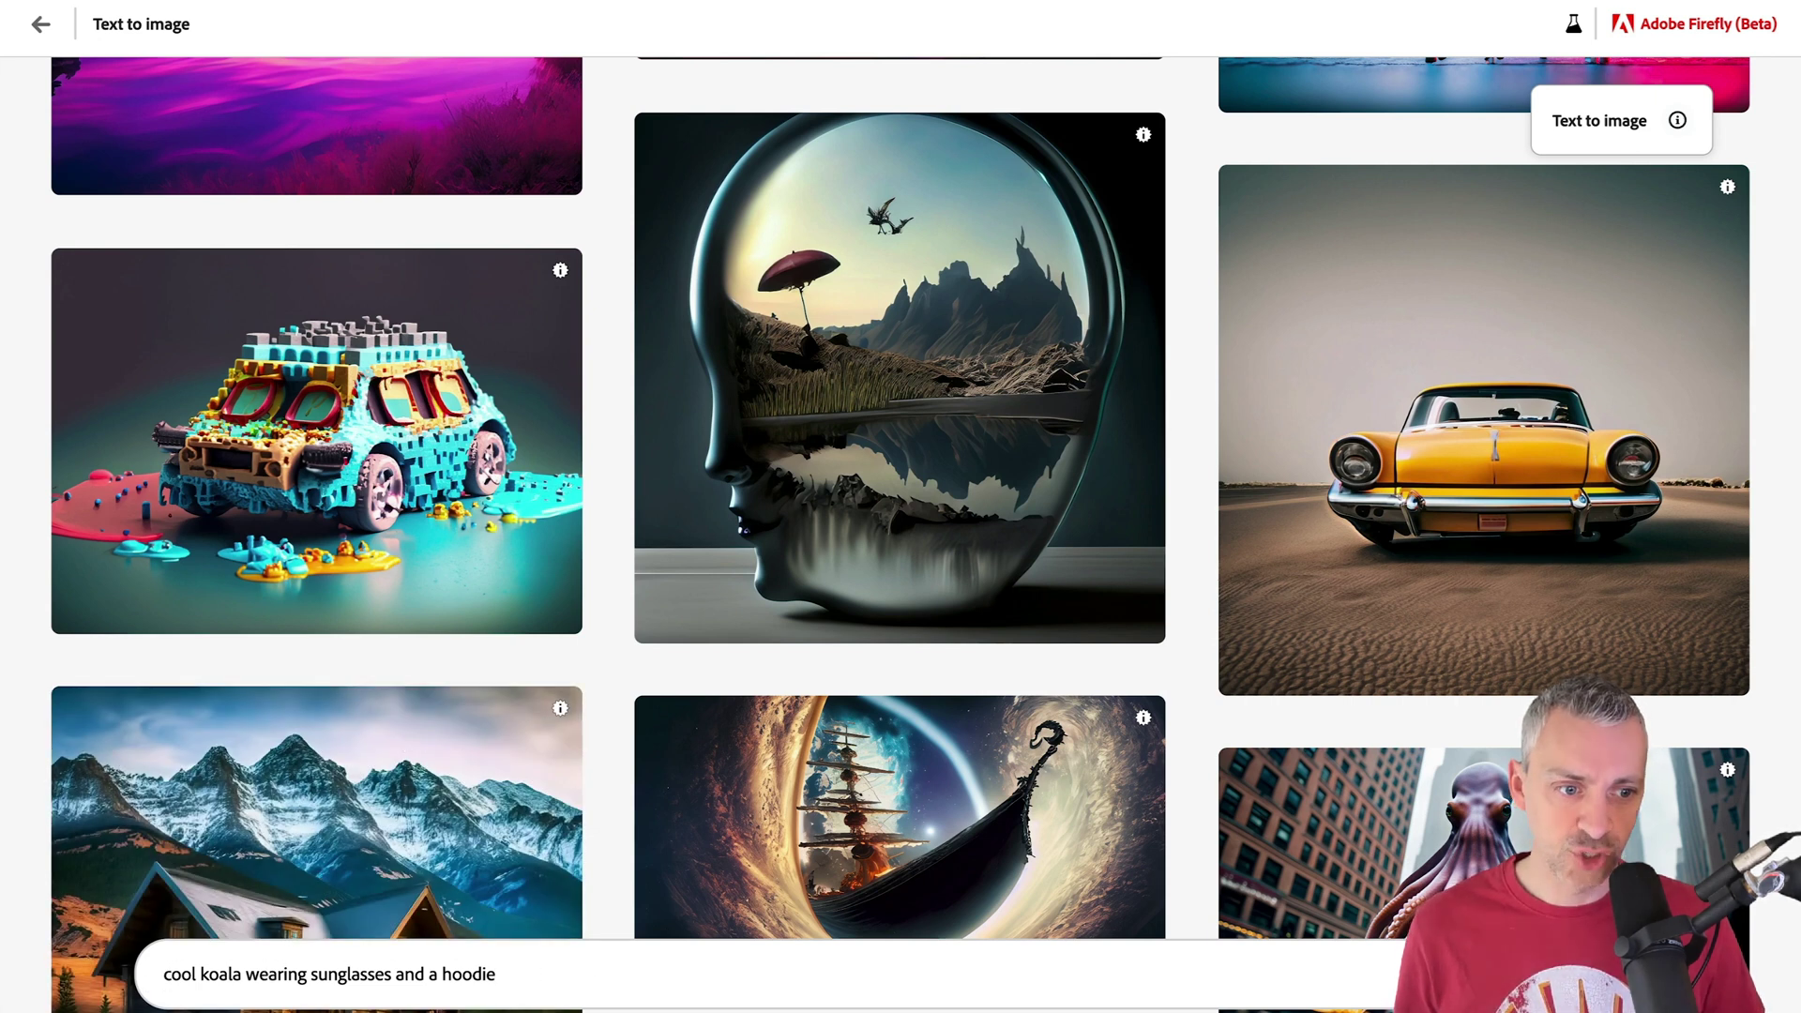
key("Return")
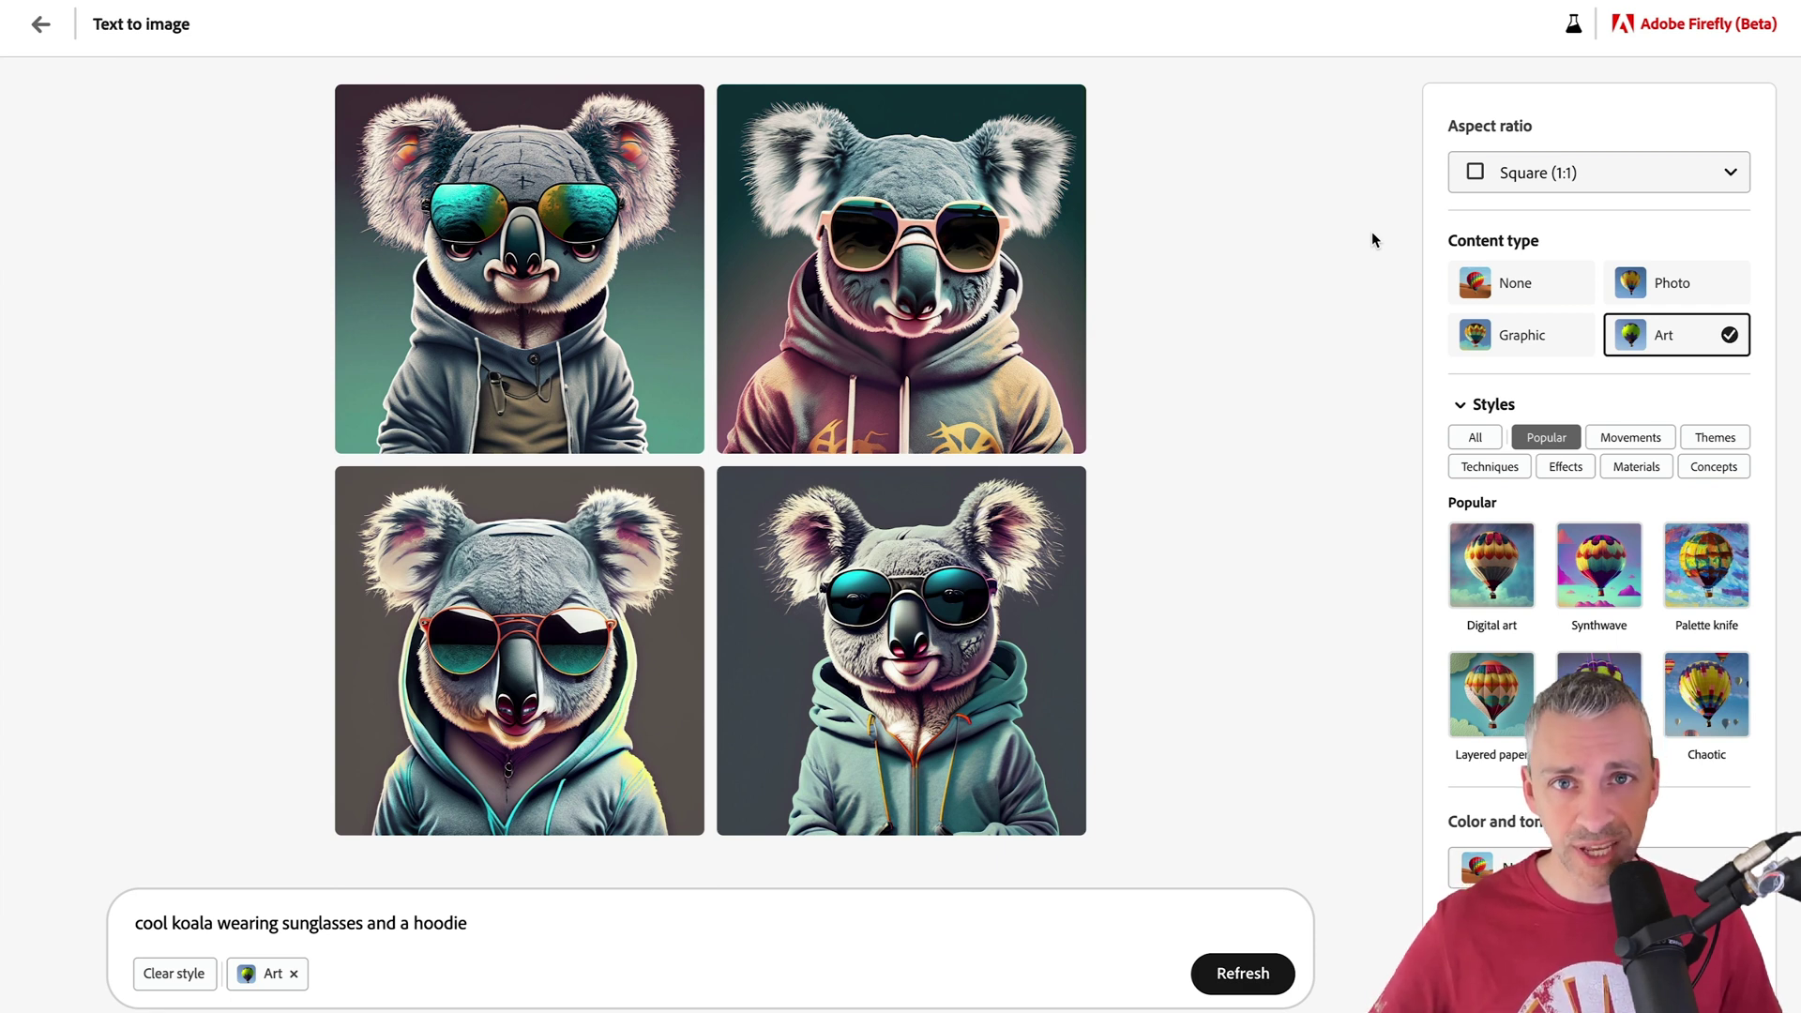
left_click(1526, 180)
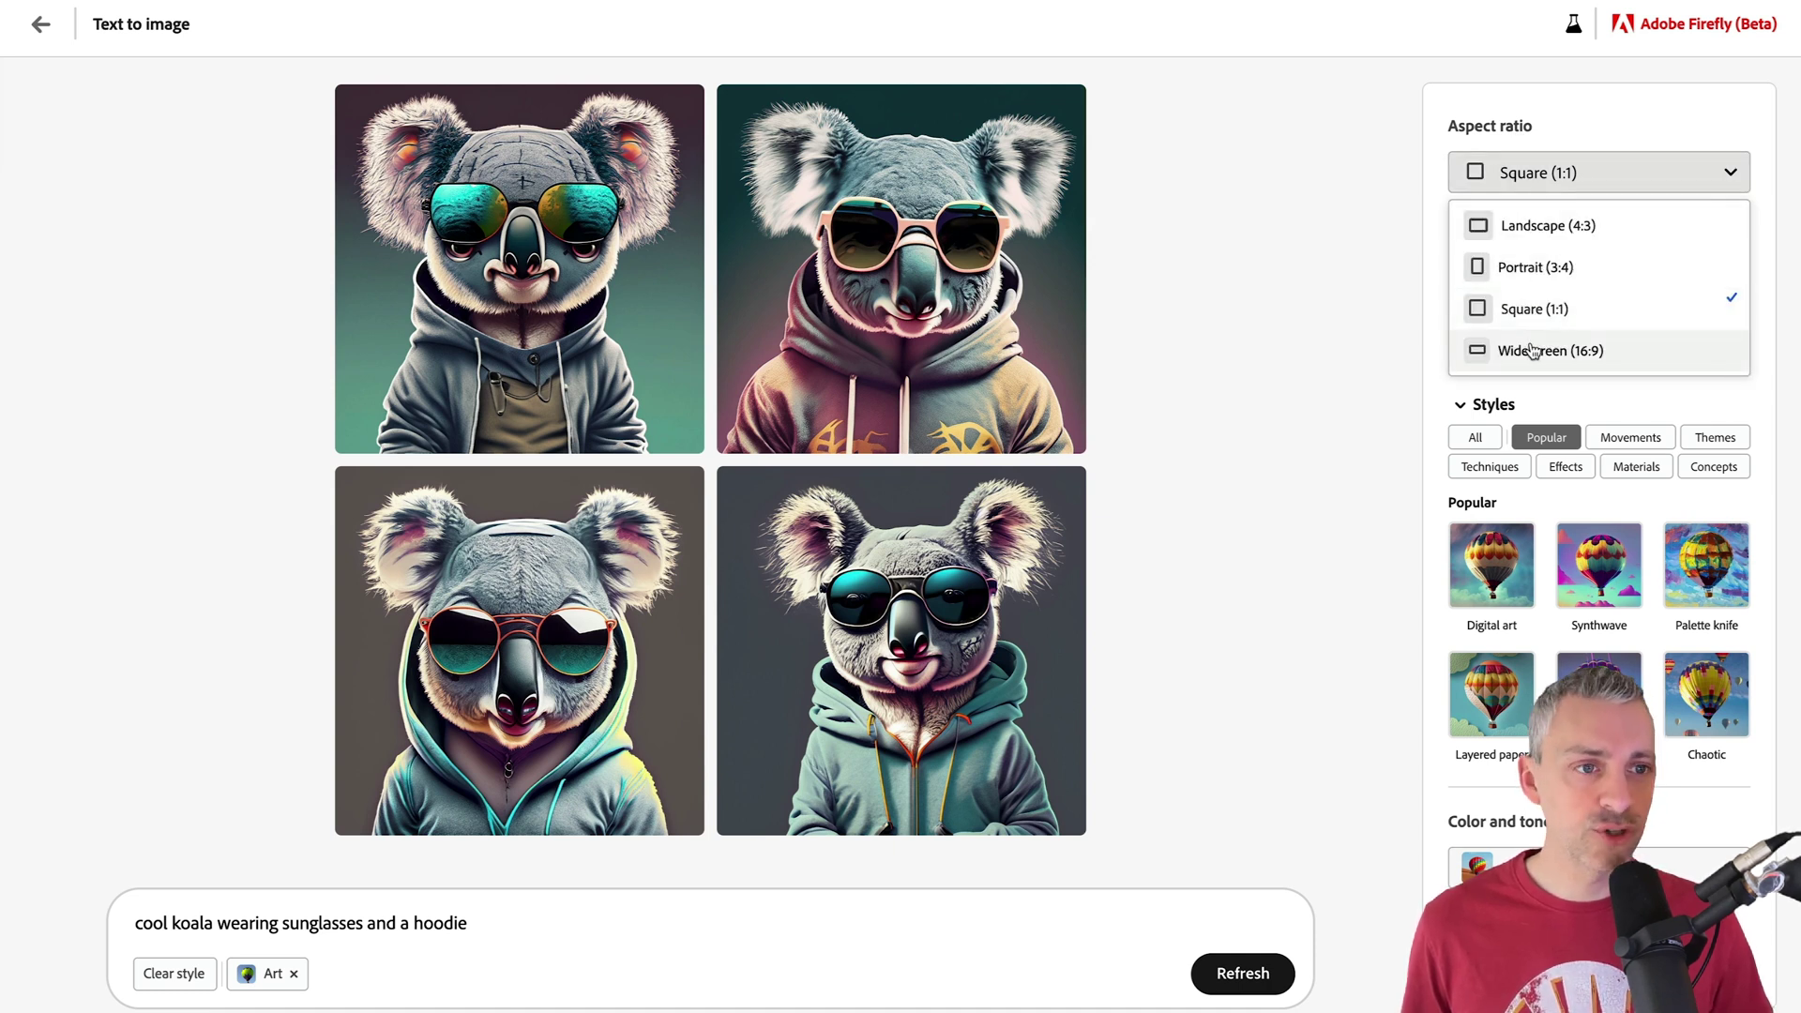
left_click(1532, 225)
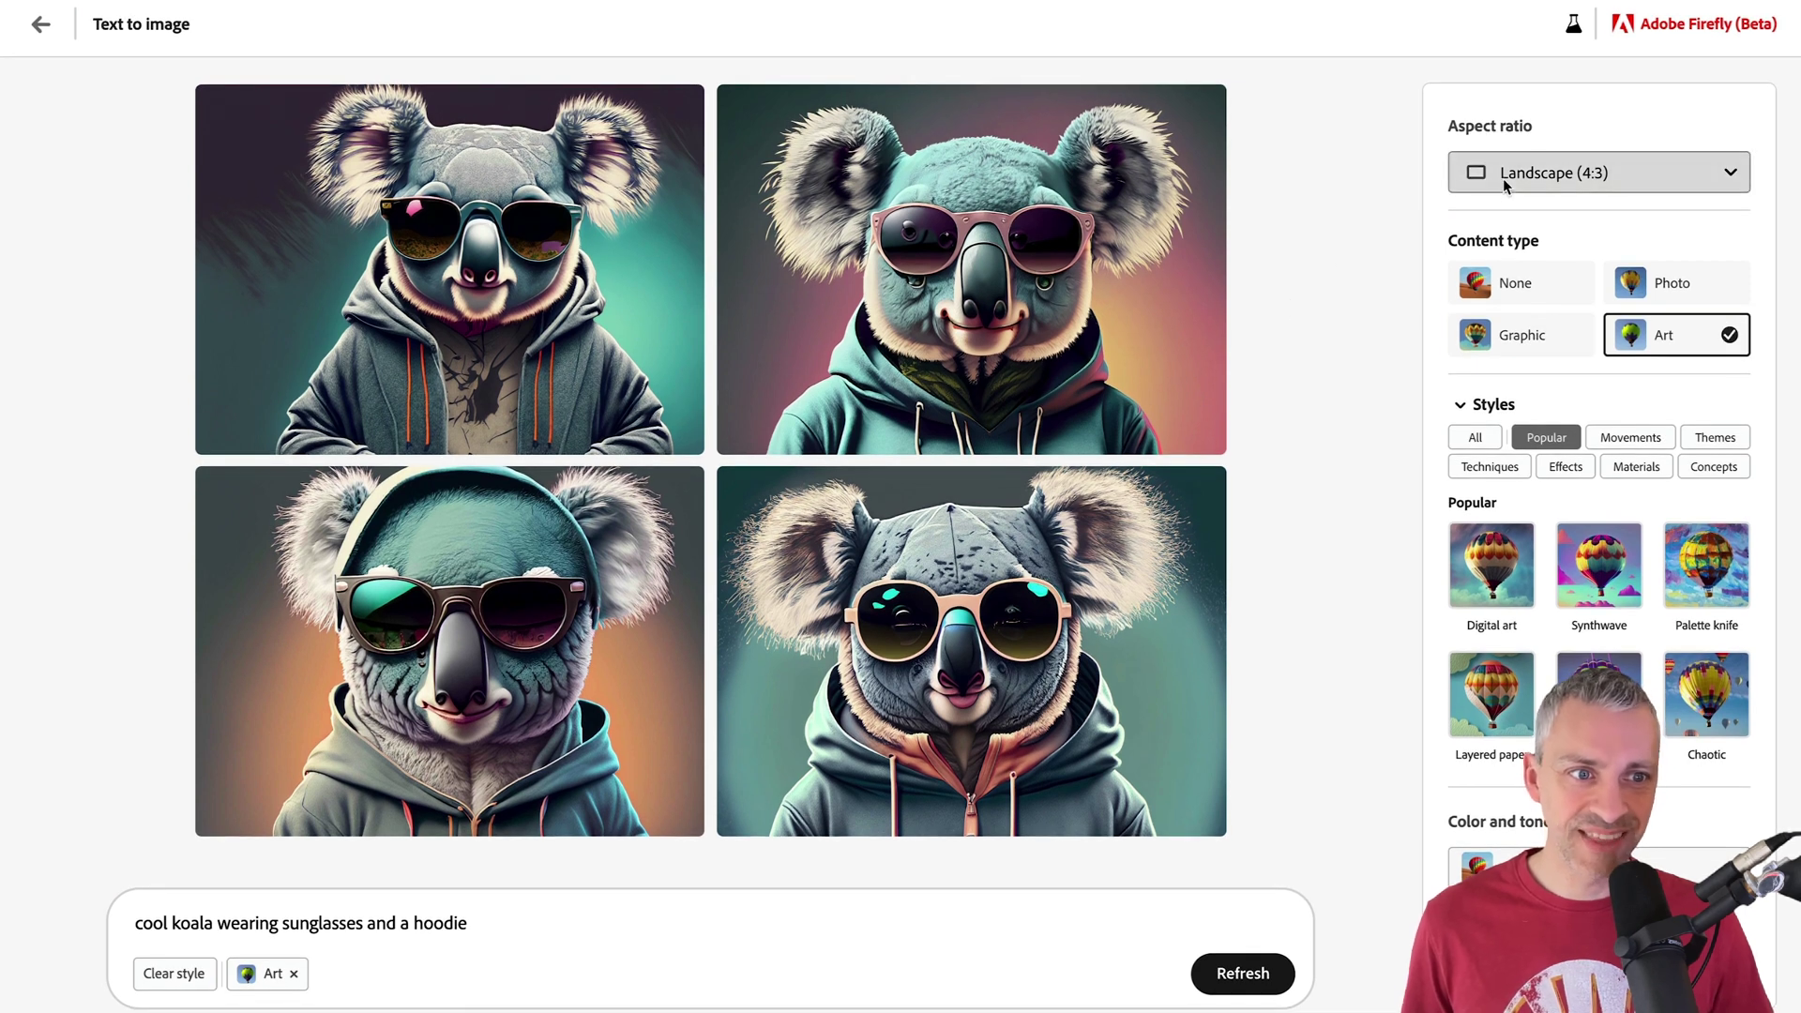
left_click(1539, 172)
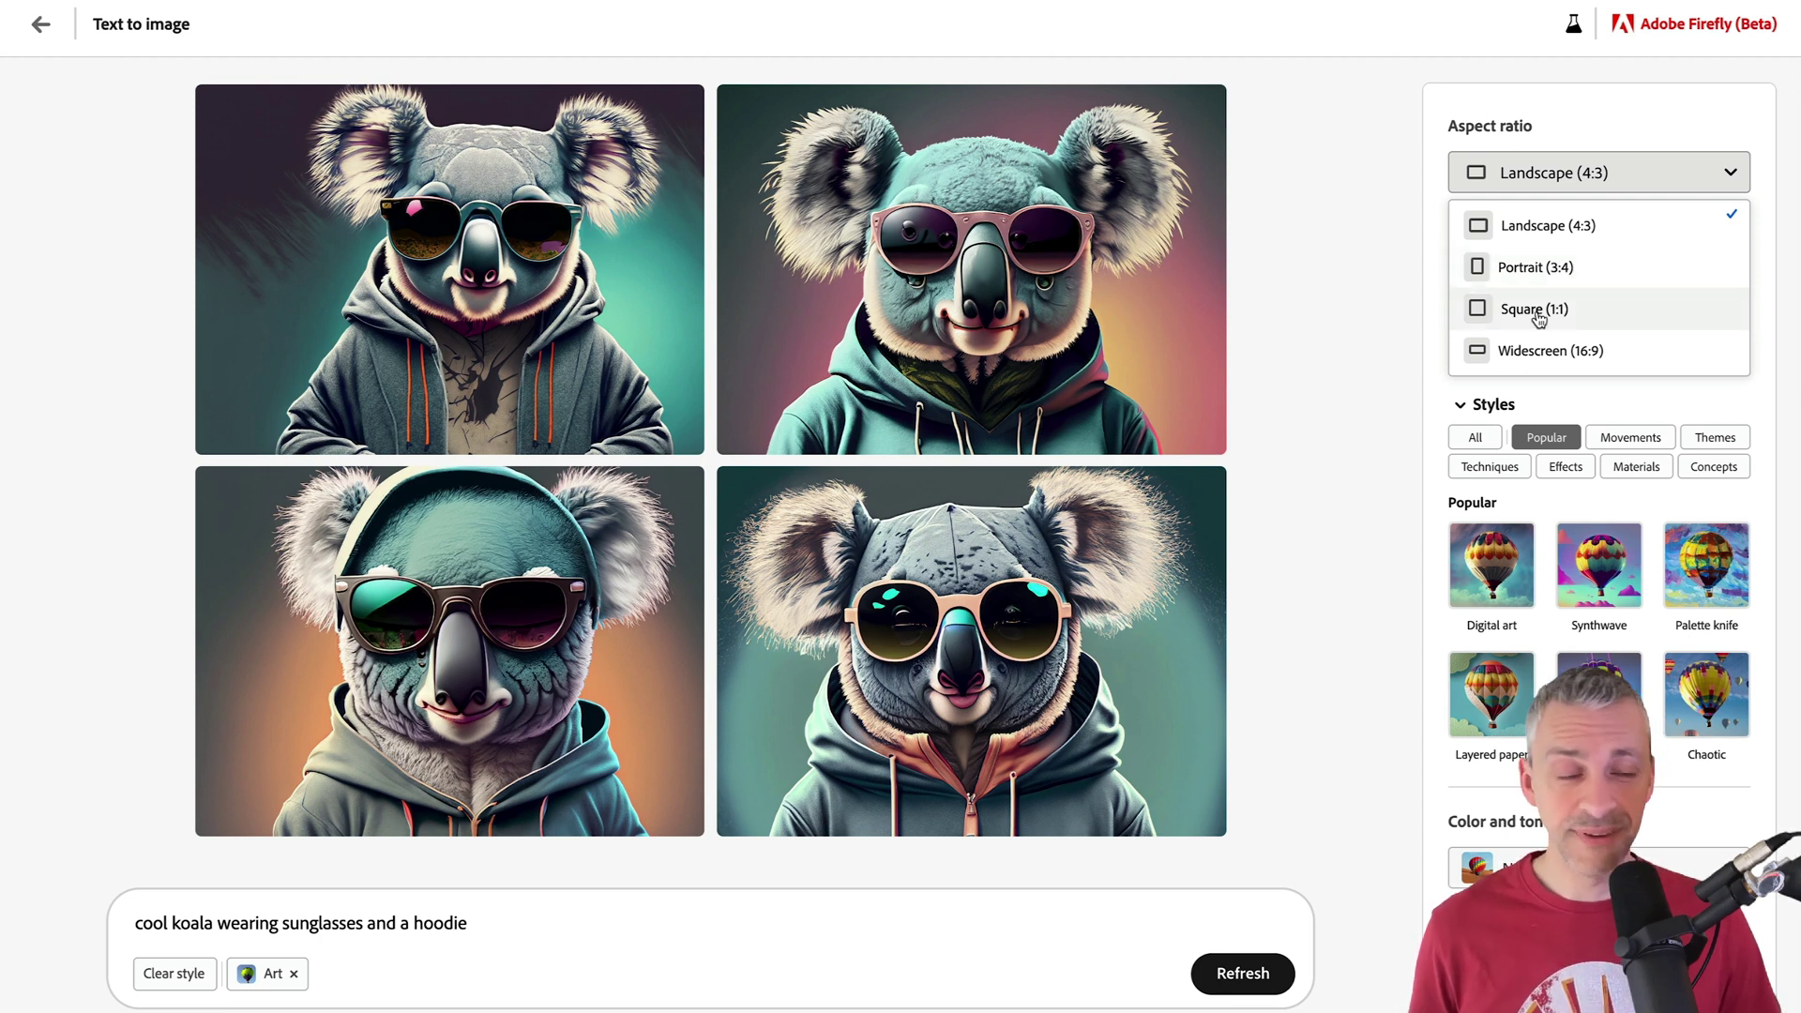
left_click(1539, 225)
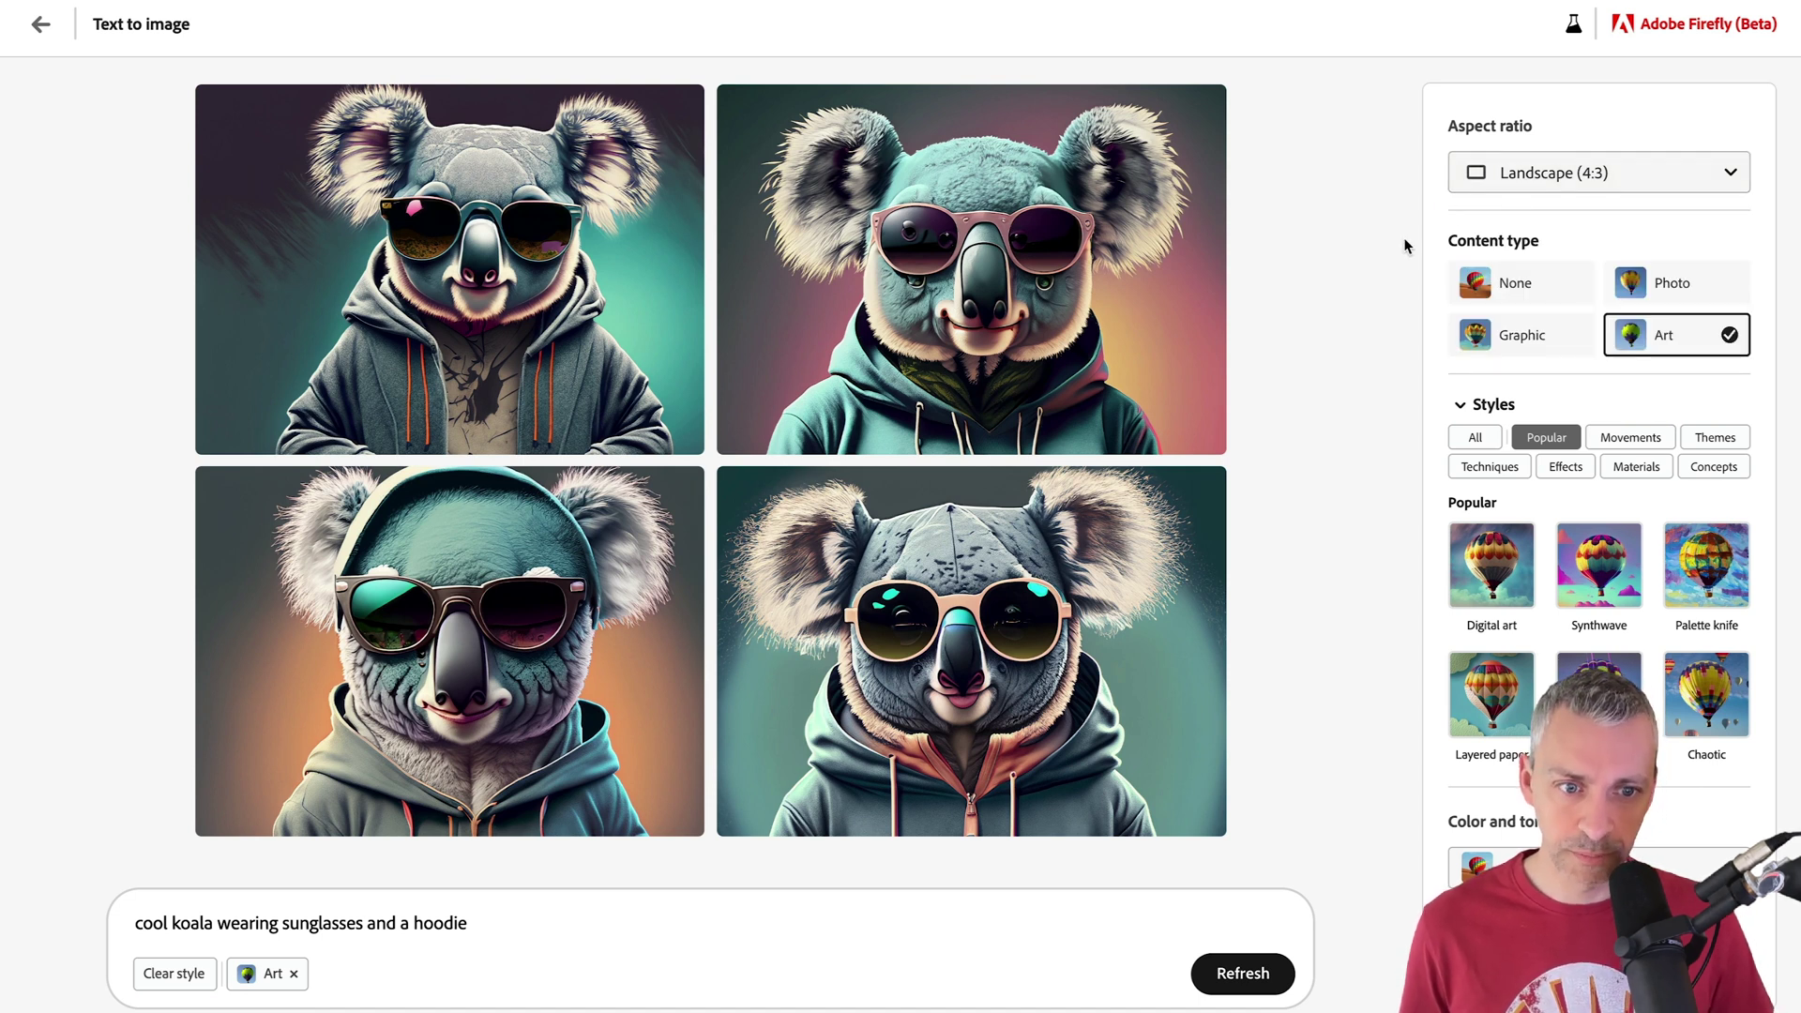
Enlarge the first koala image, go through all four results and generate images similar to the first one.
left_click(505, 283)
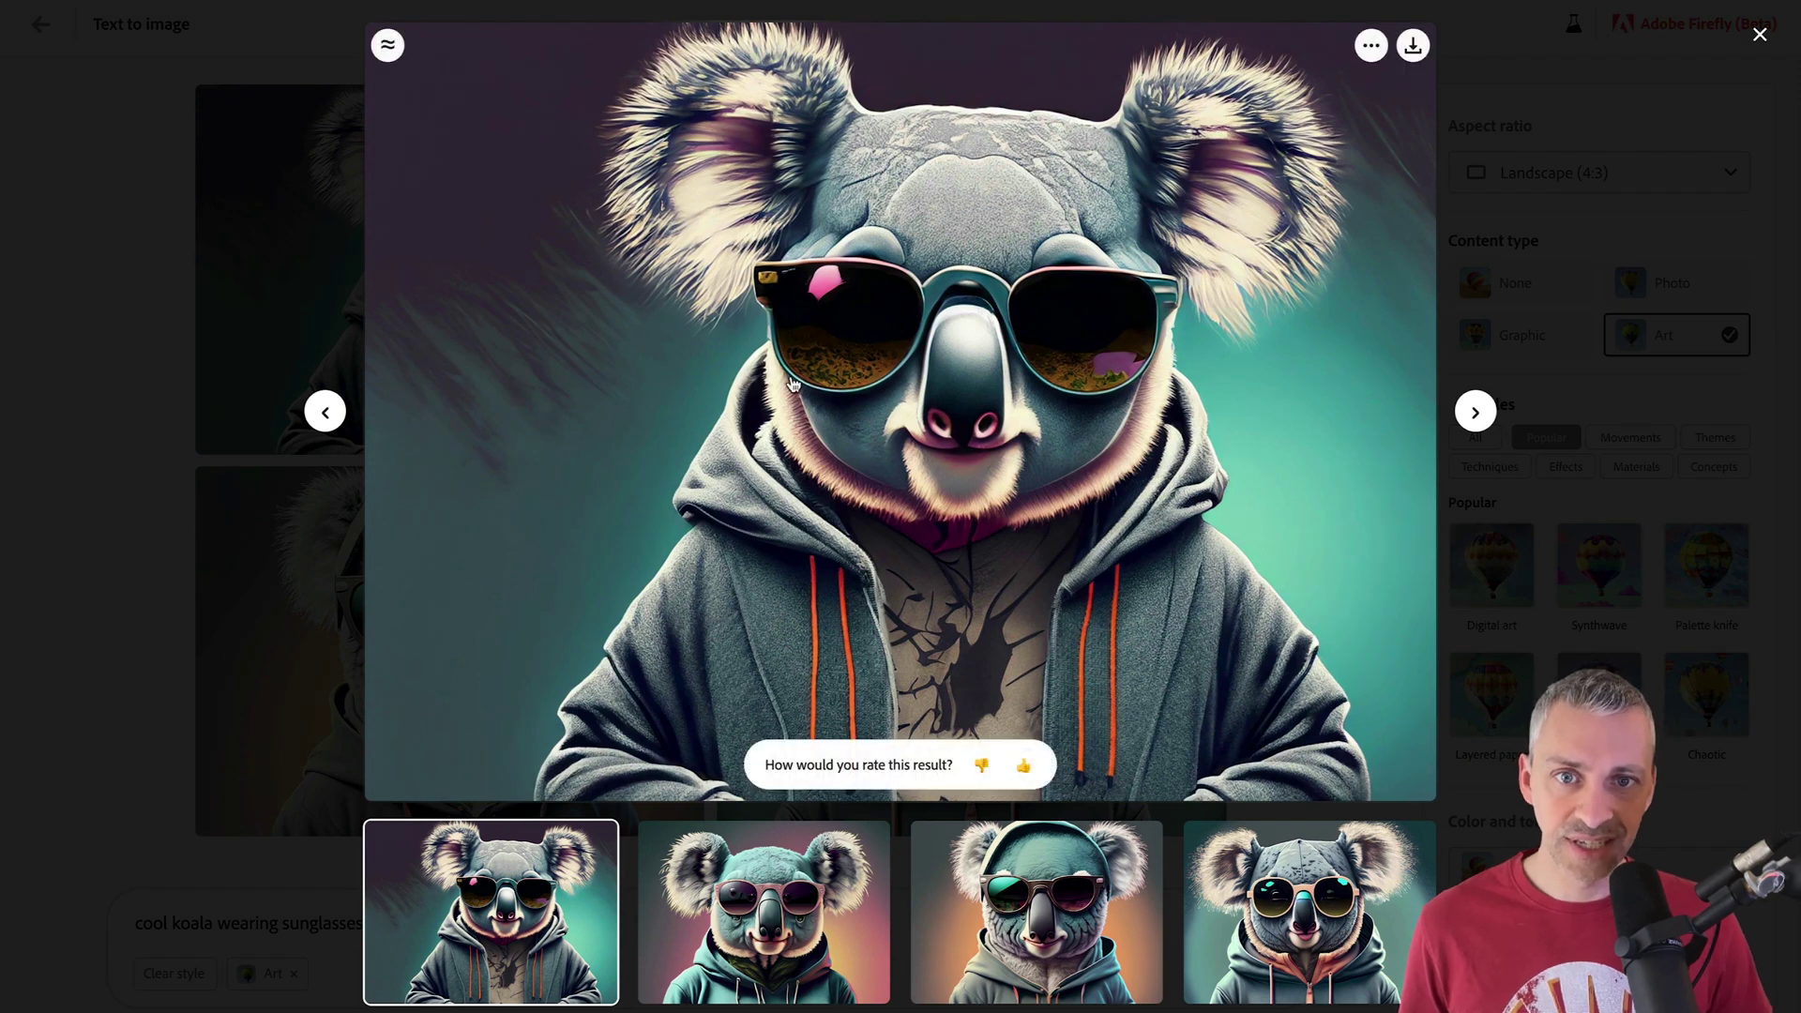
left_click(1411, 47)
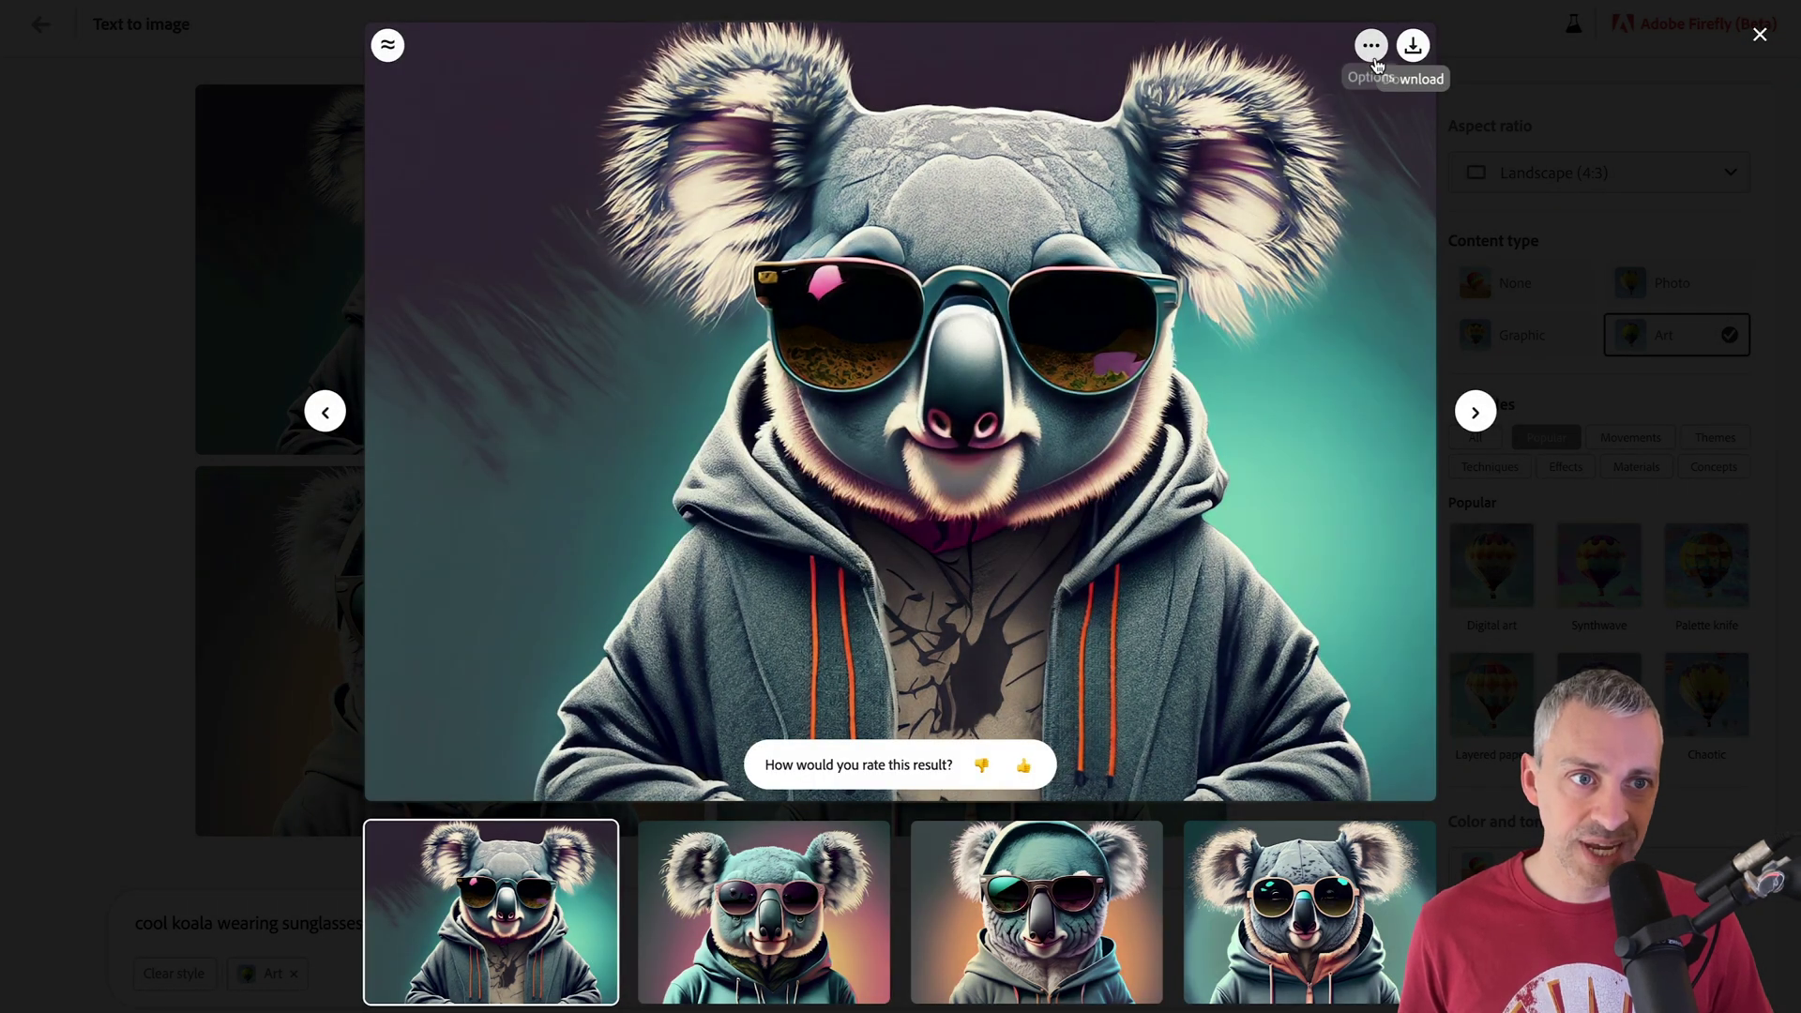
left_click(1373, 49)
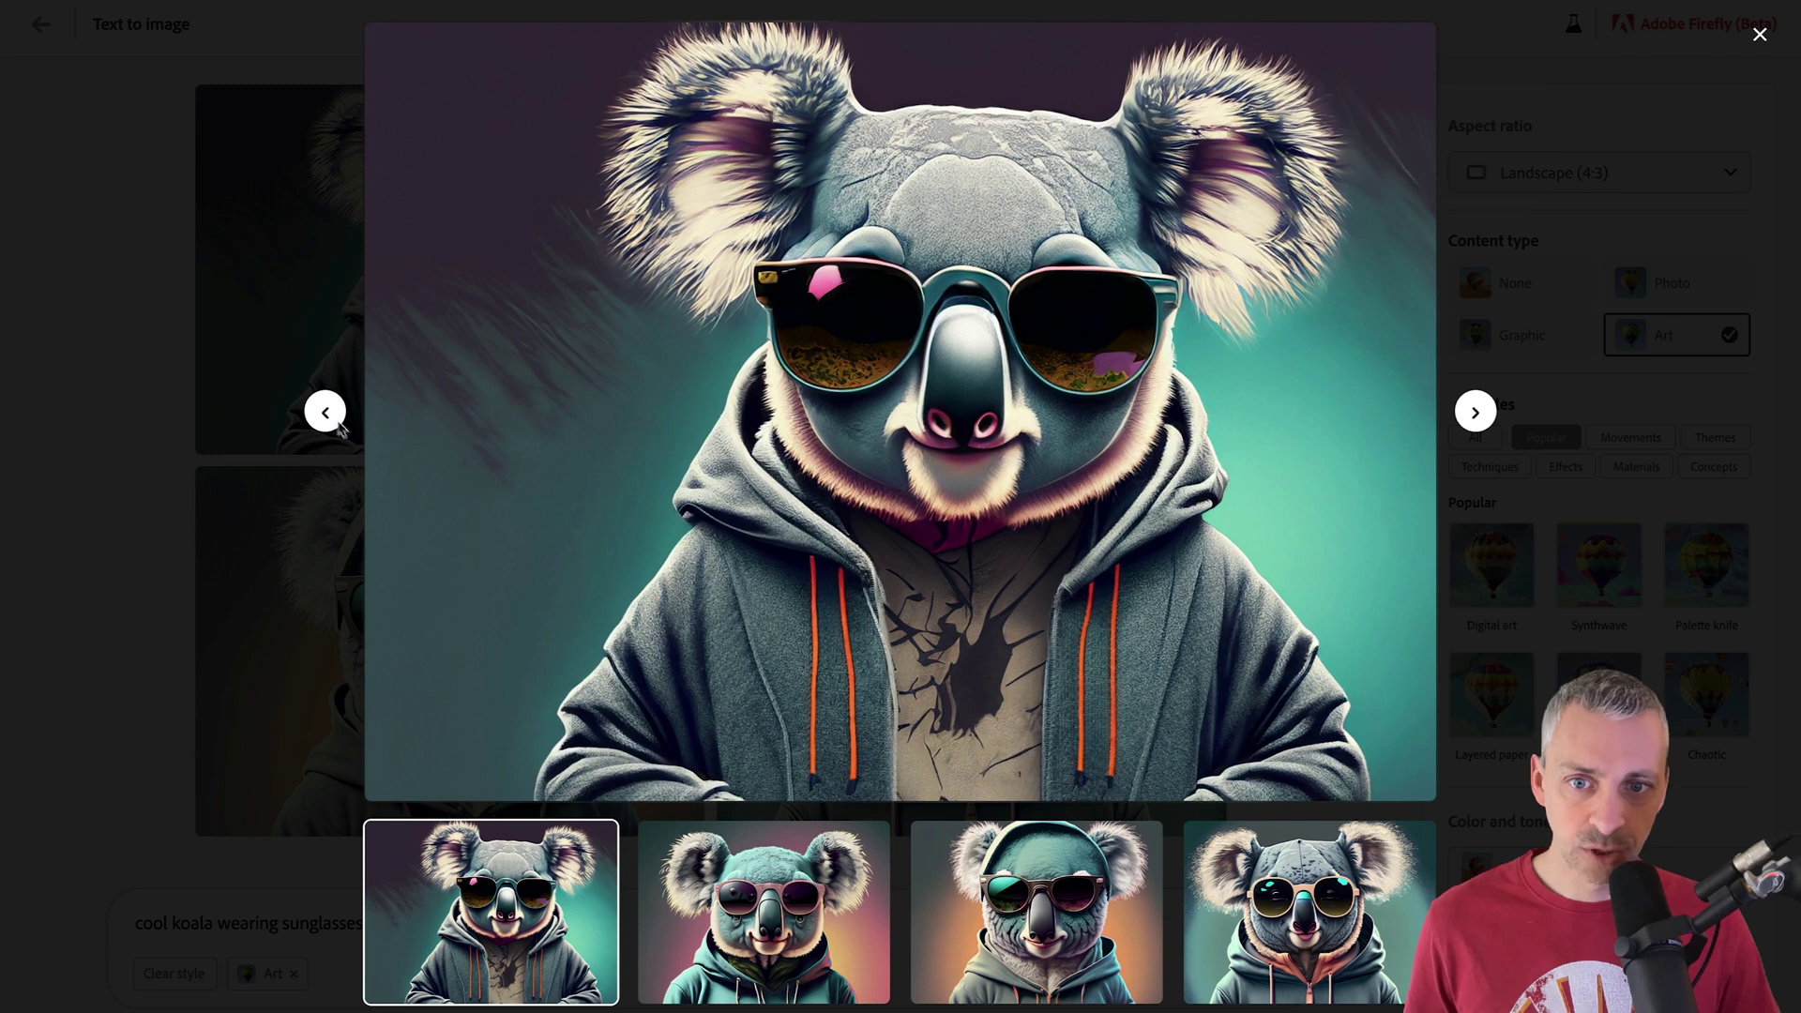
left_click(1476, 413)
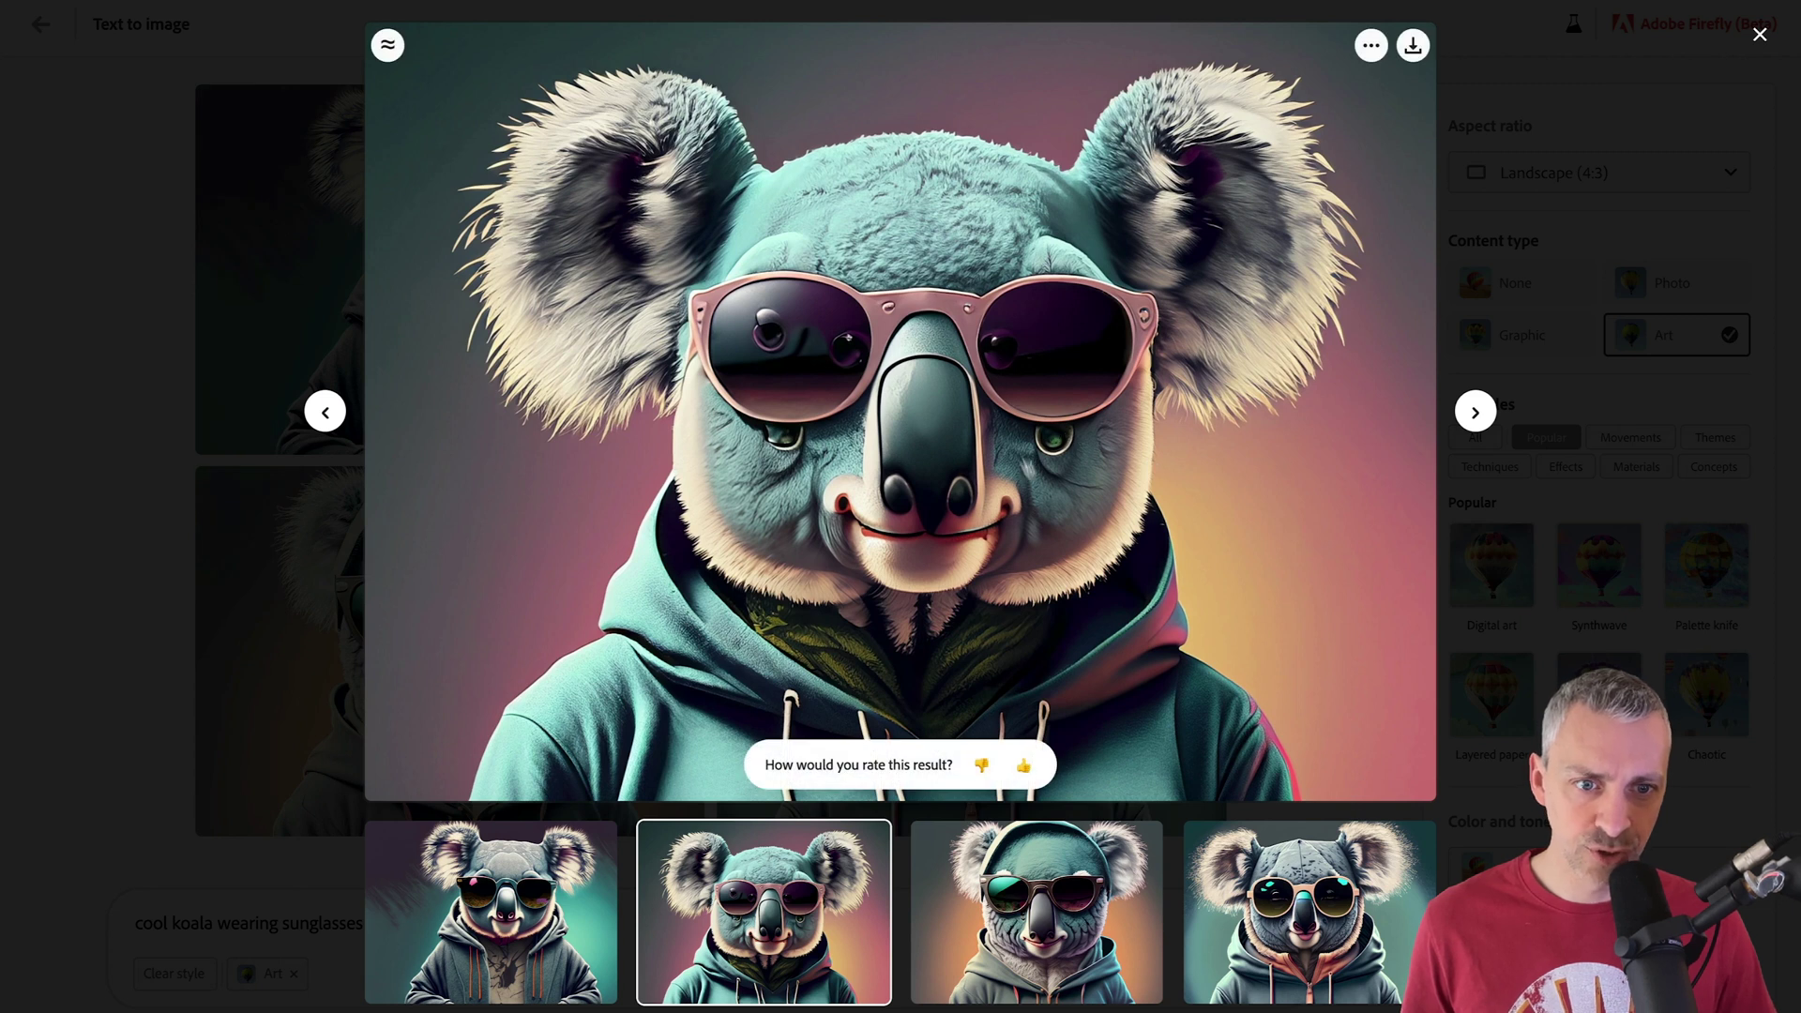
left_click(1475, 413)
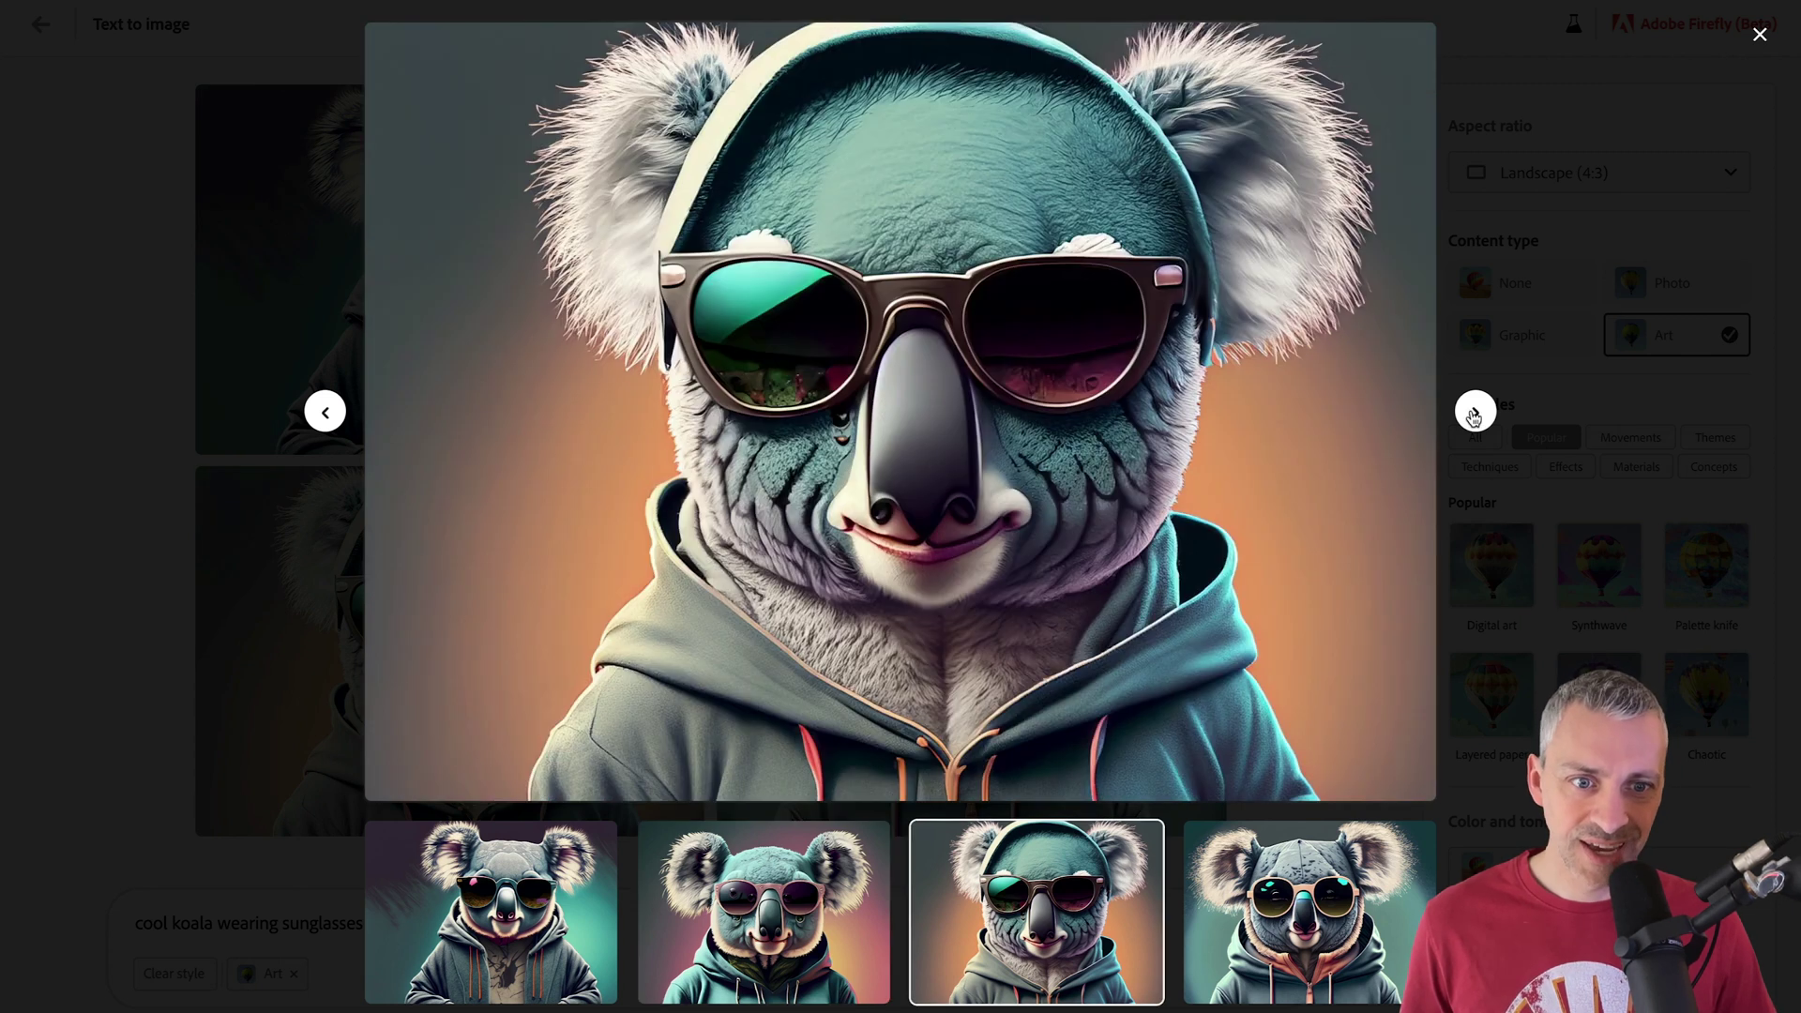
left_click(1475, 413)
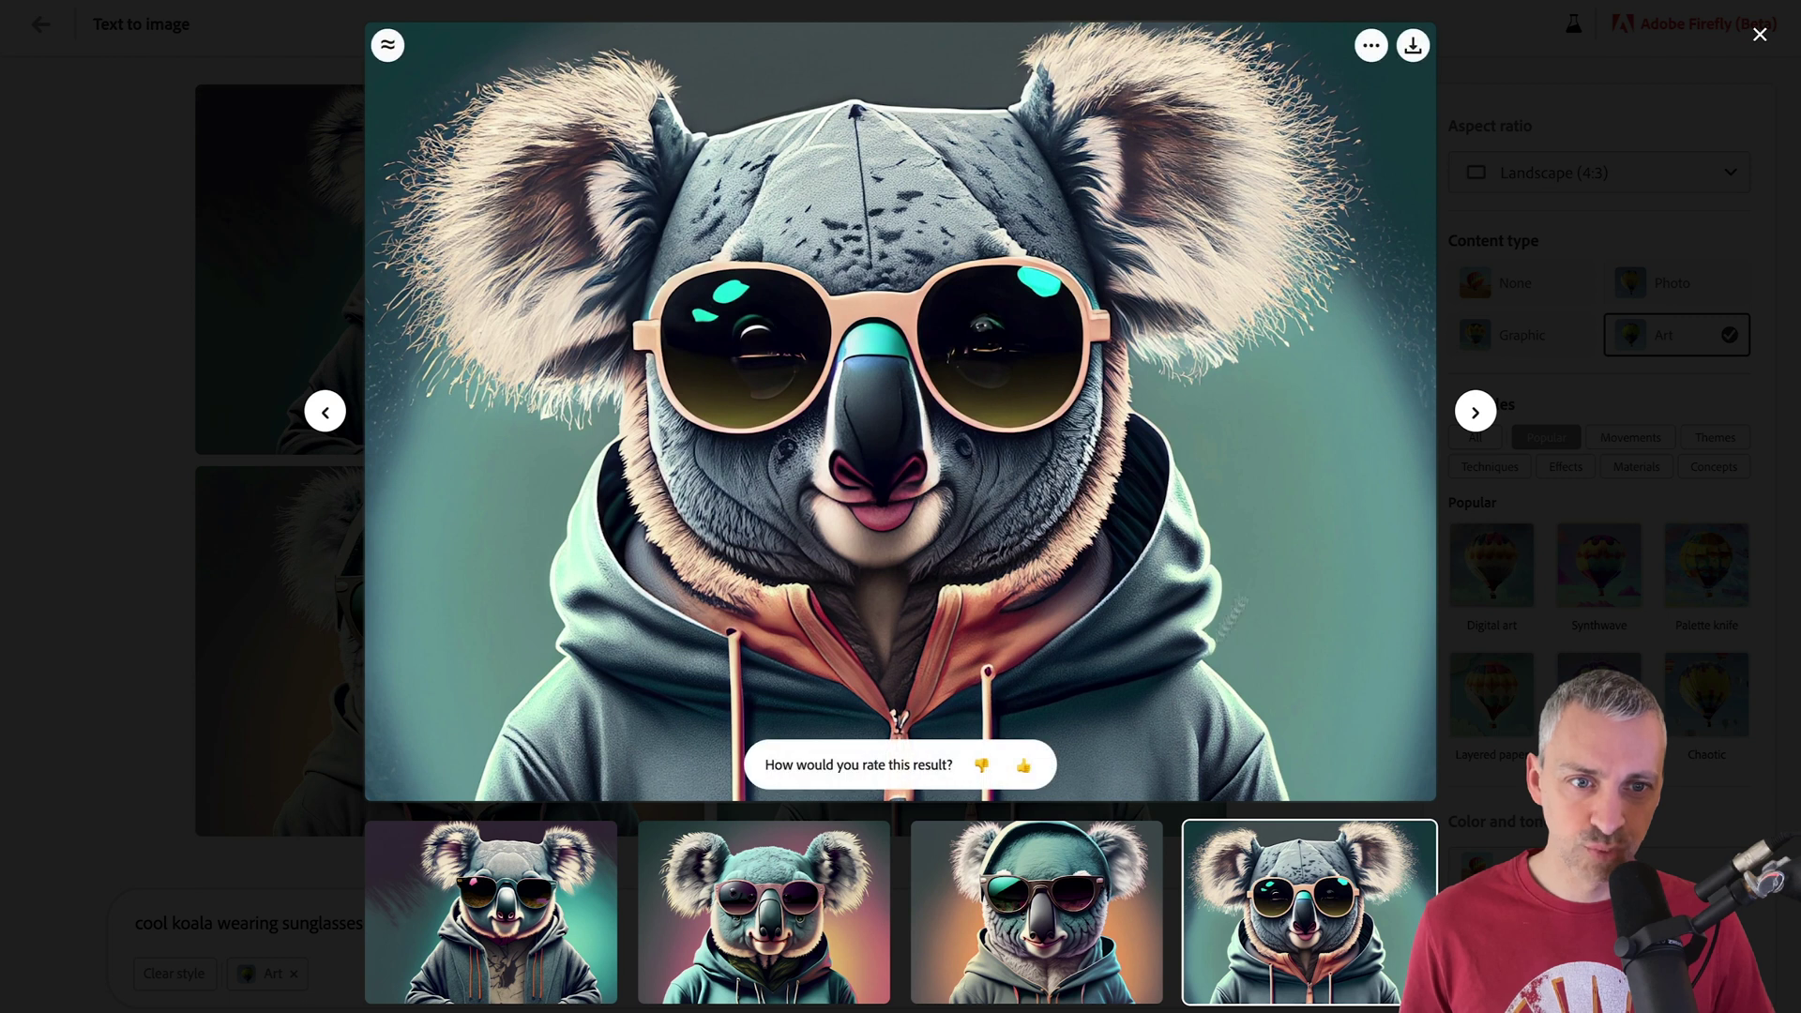
left_click(1475, 413)
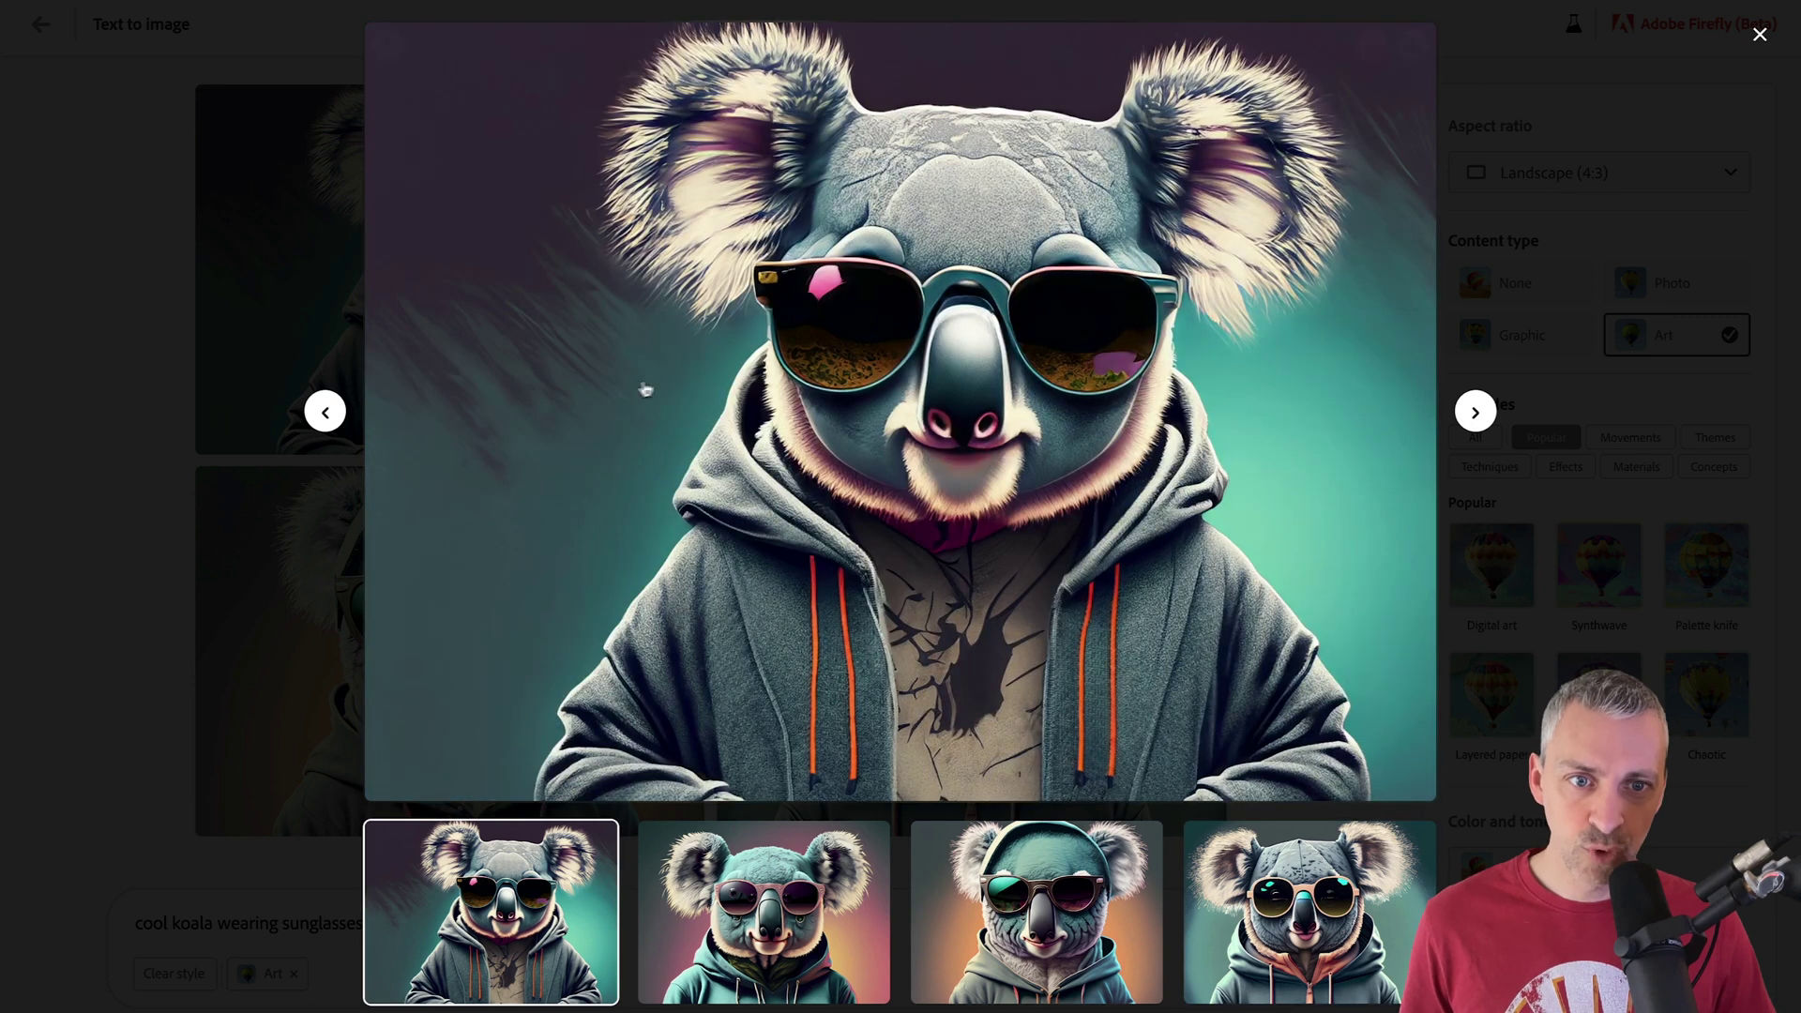
left_click(389, 45)
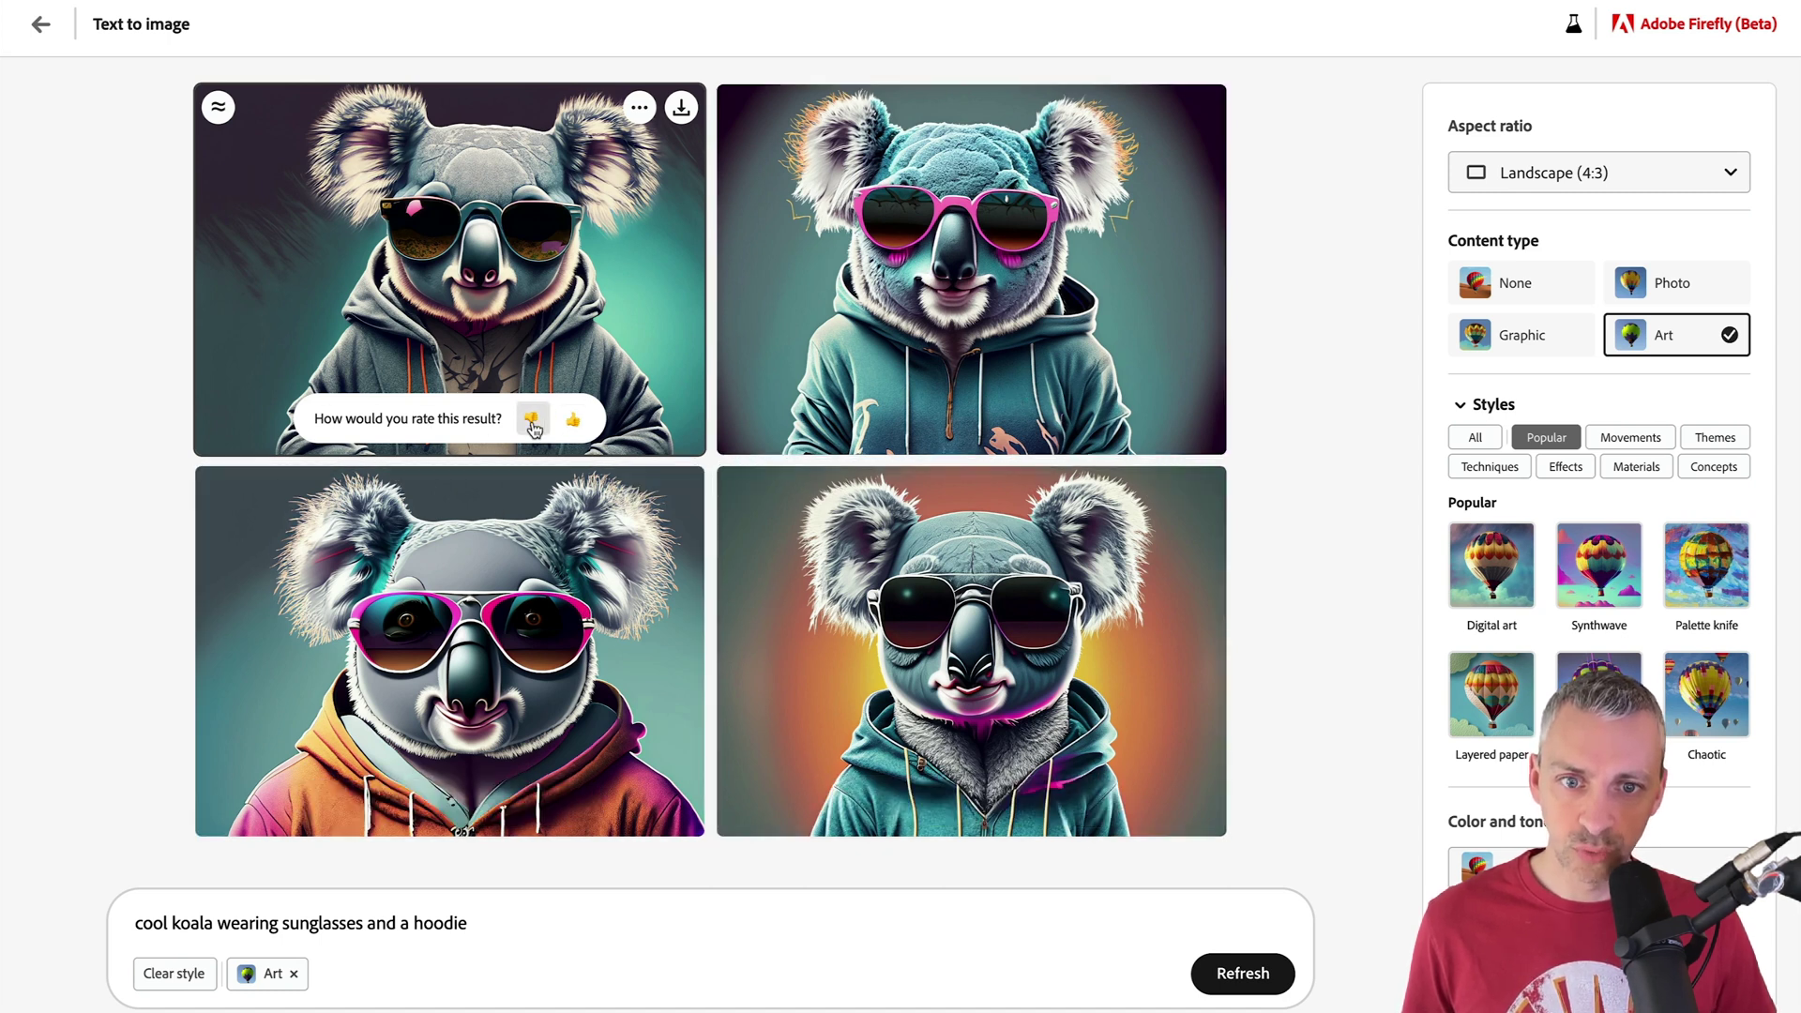
Open the positive rating form for the first koala image, close it without submitting and compare the four results.
left_click(573, 422)
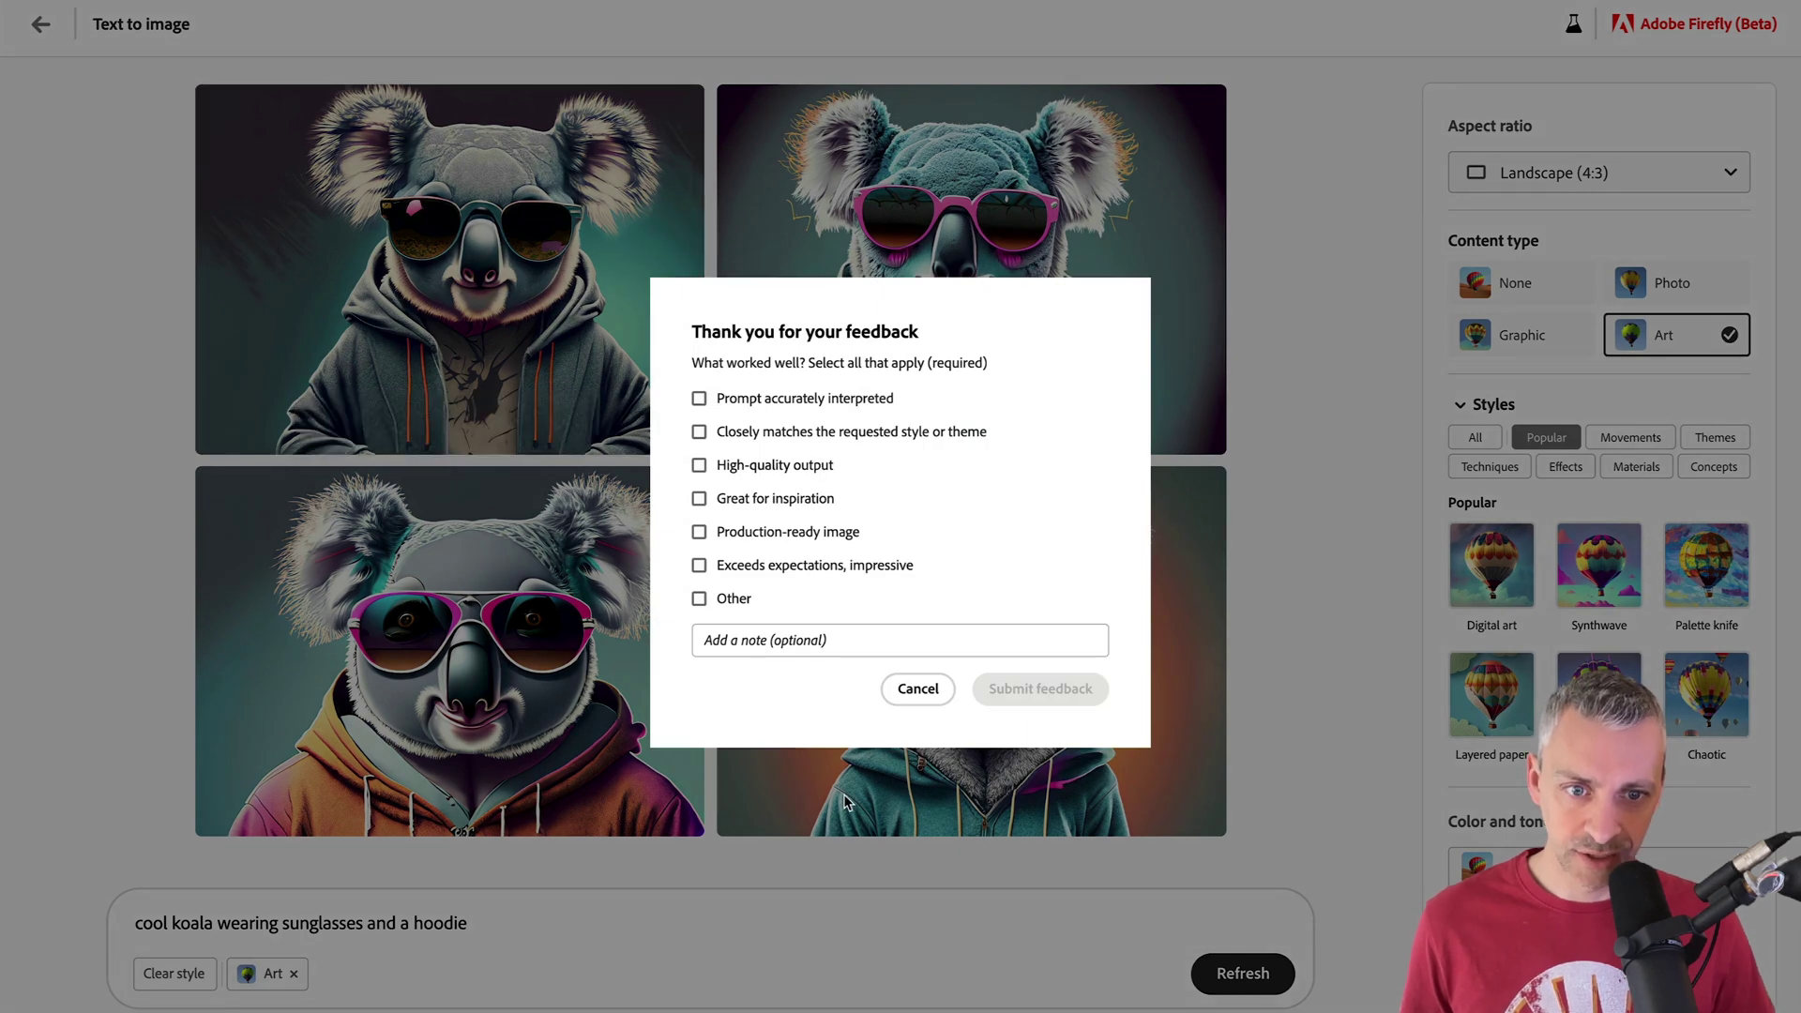
left_click(918, 689)
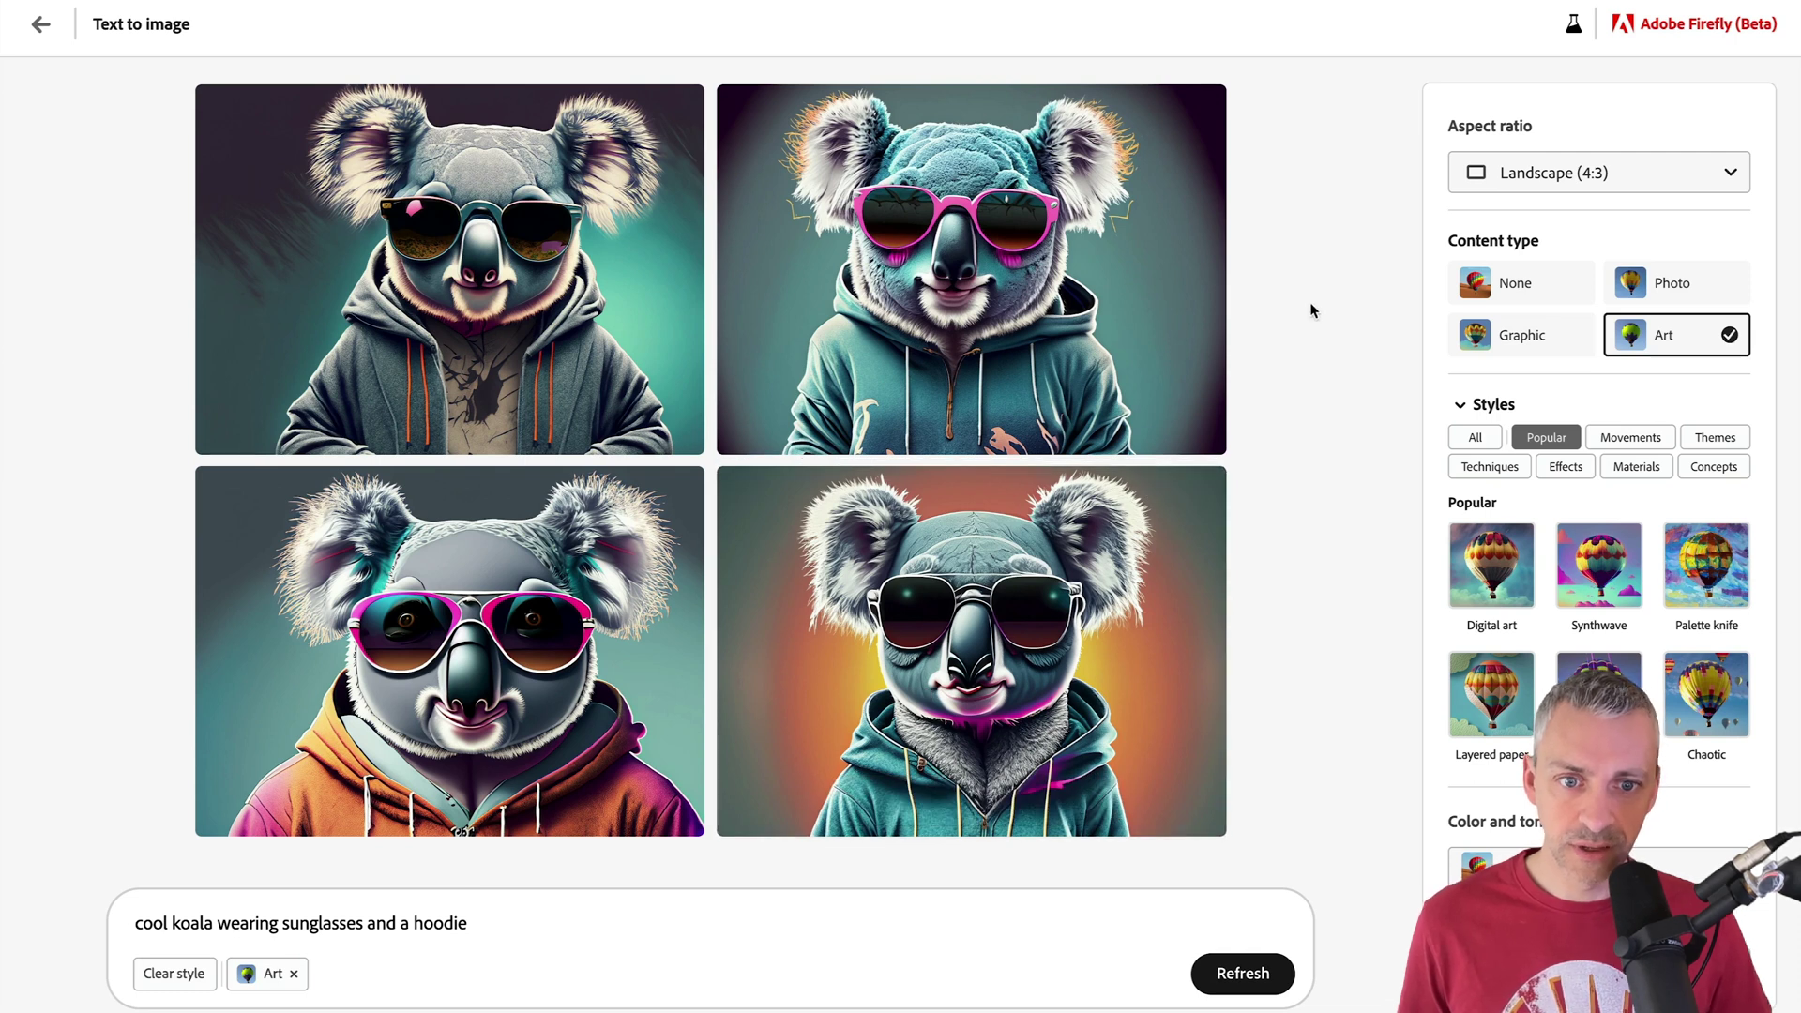
mouse_move(831, 293)
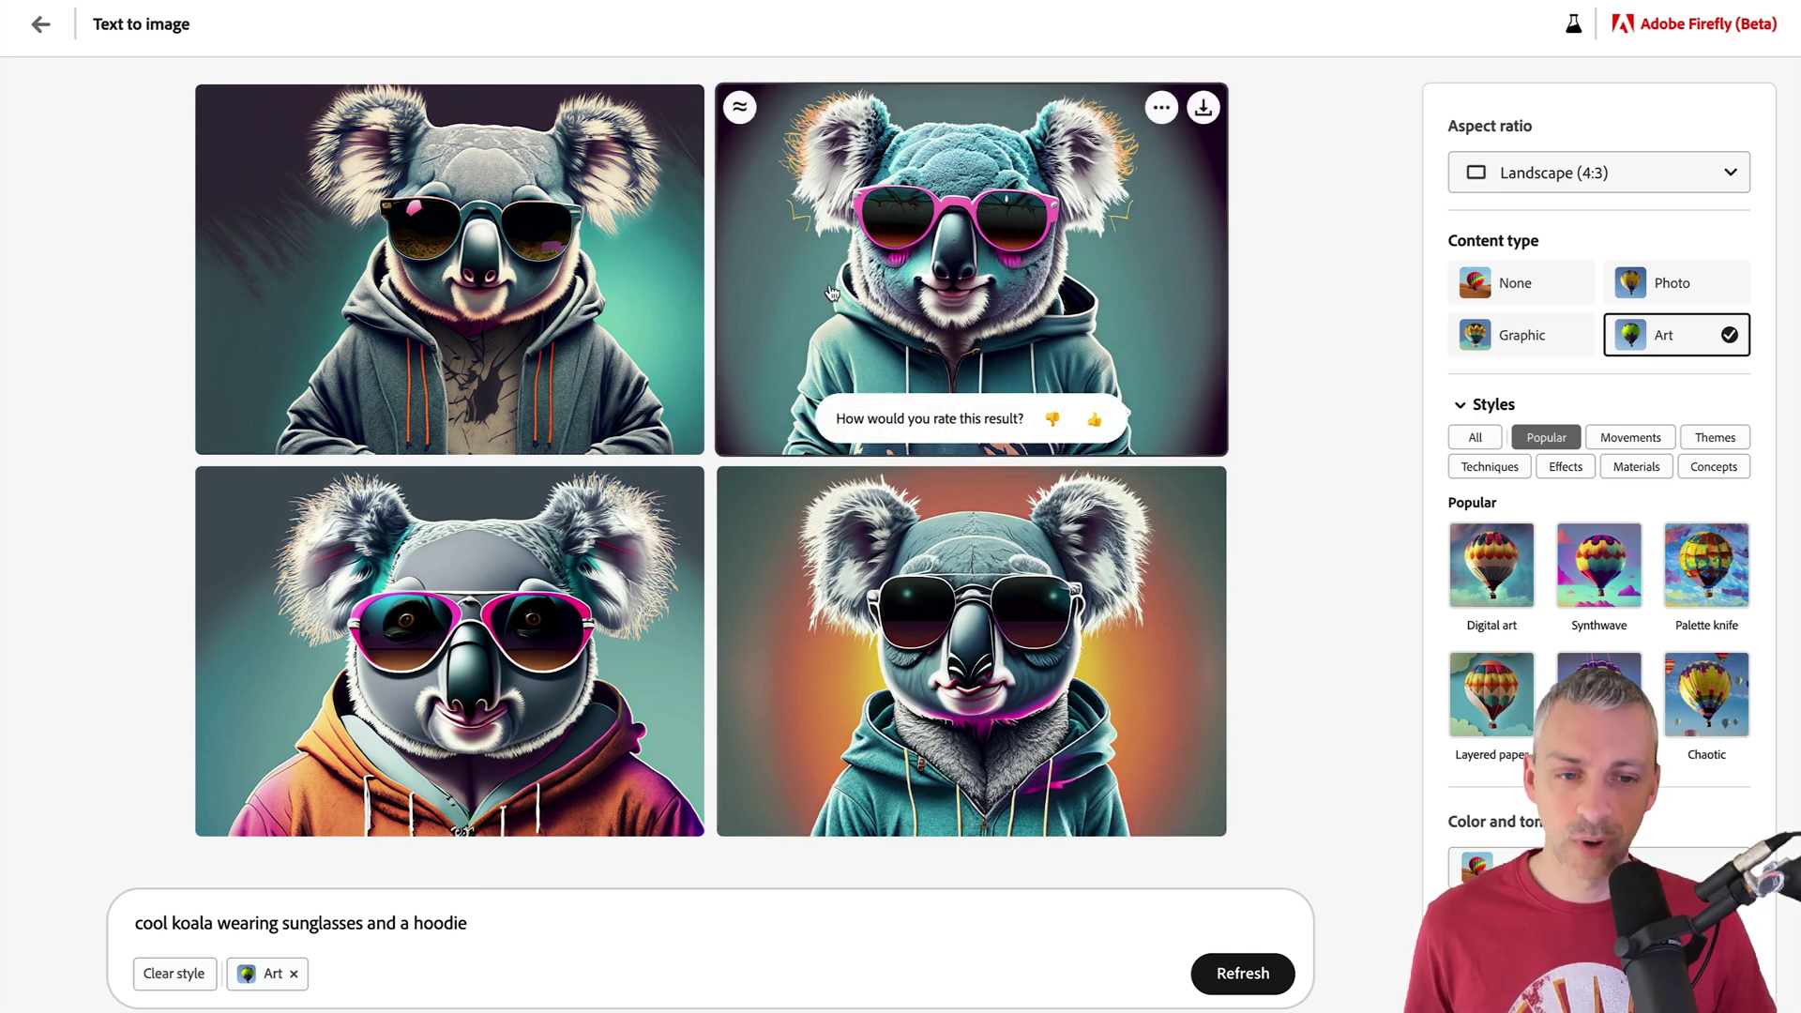
mouse_move(996, 579)
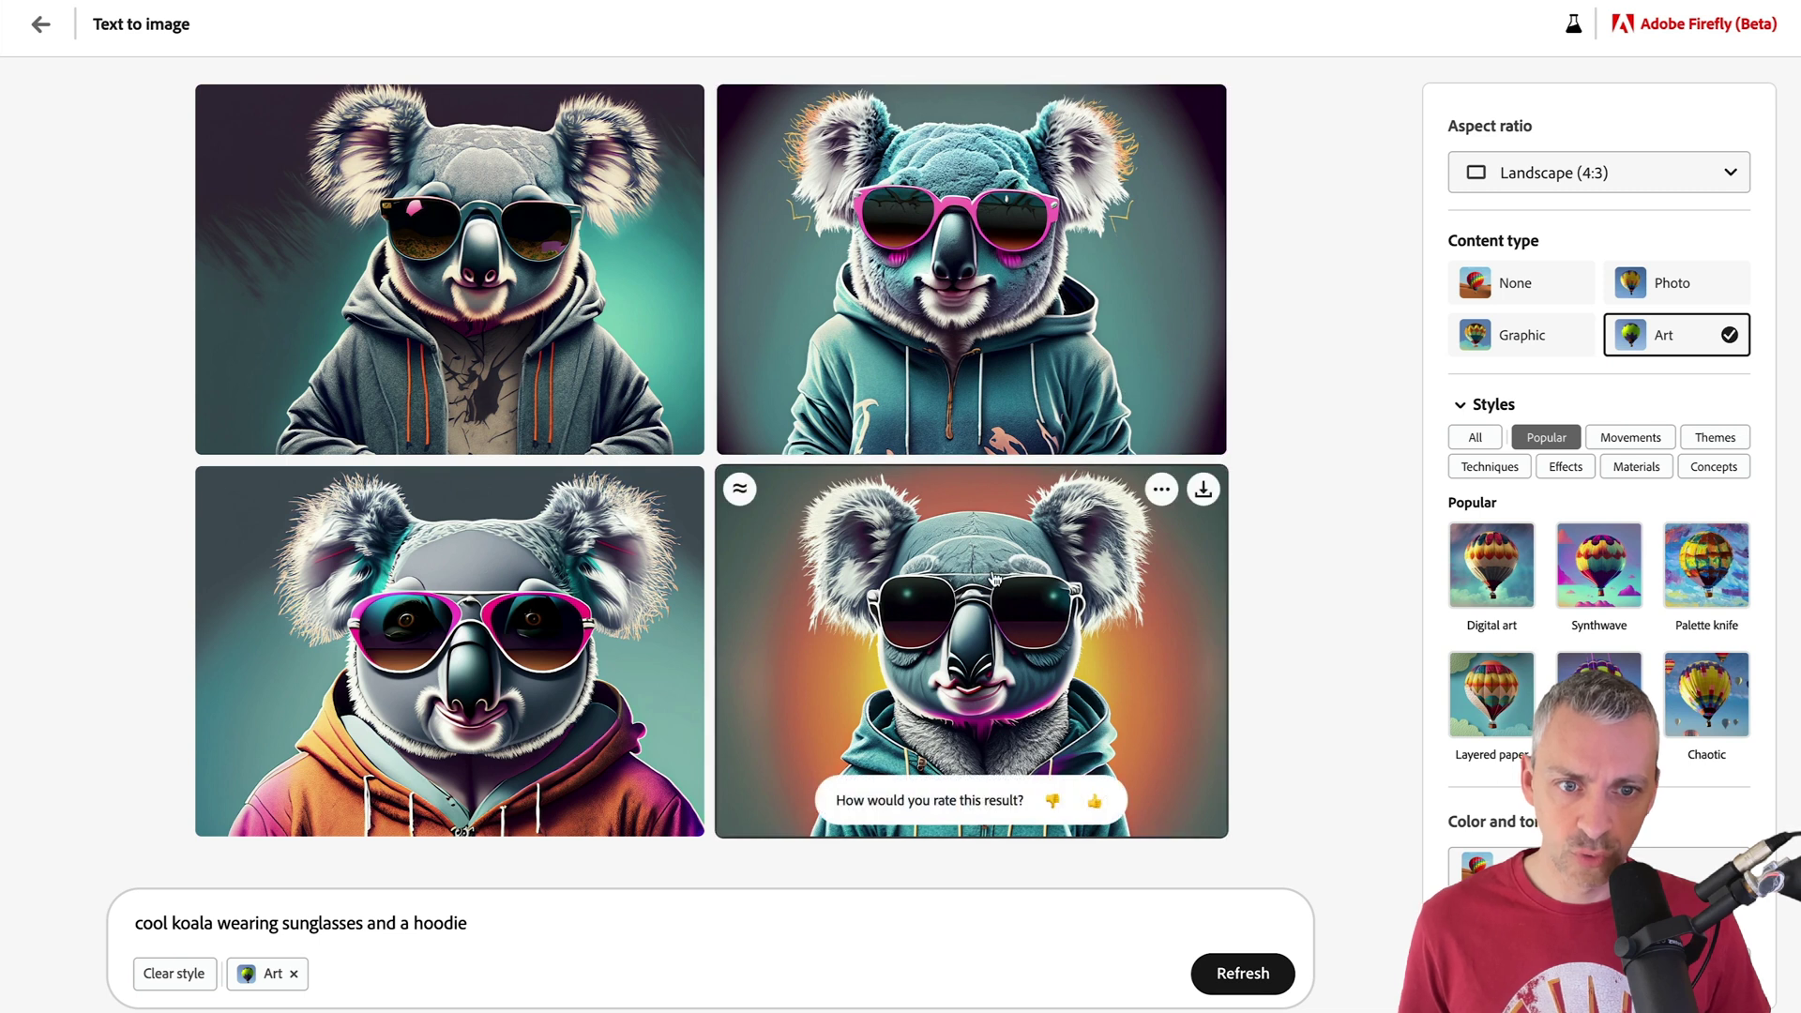
mouse_move(450, 272)
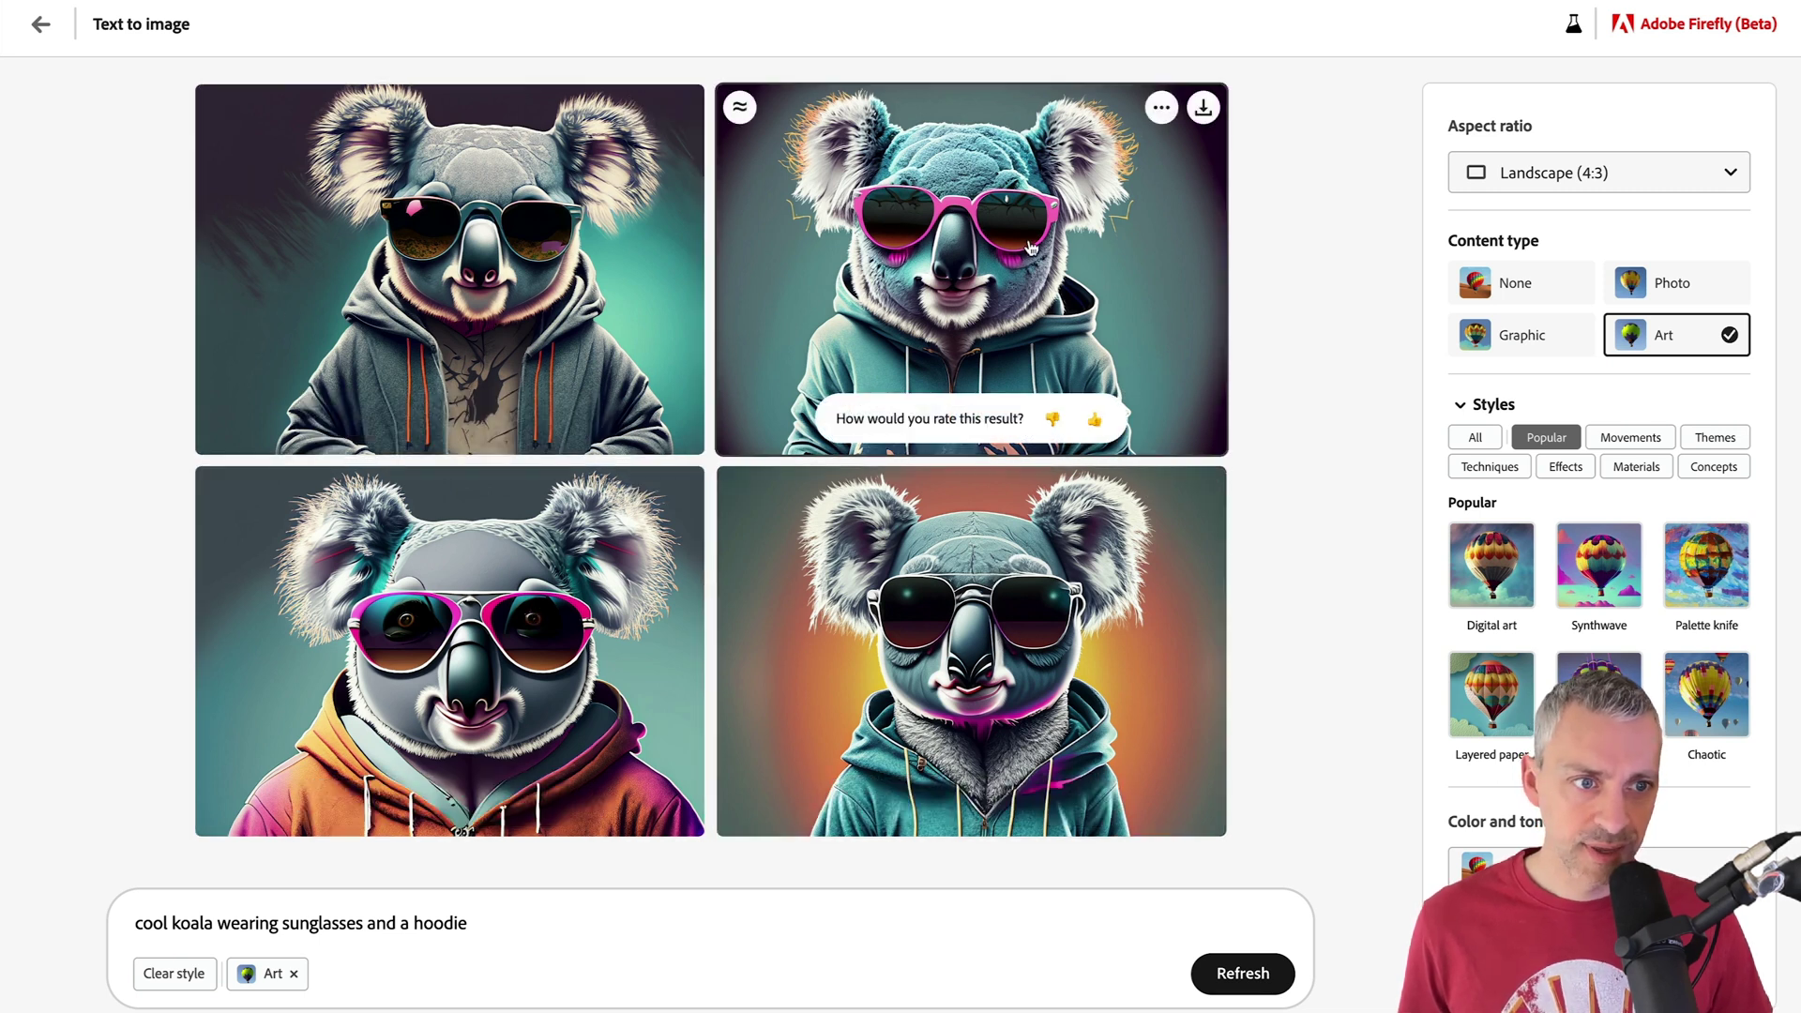
Regenerate the koala images with the content types None, Photo and Graphic, and clear the style.
left_click(1498, 284)
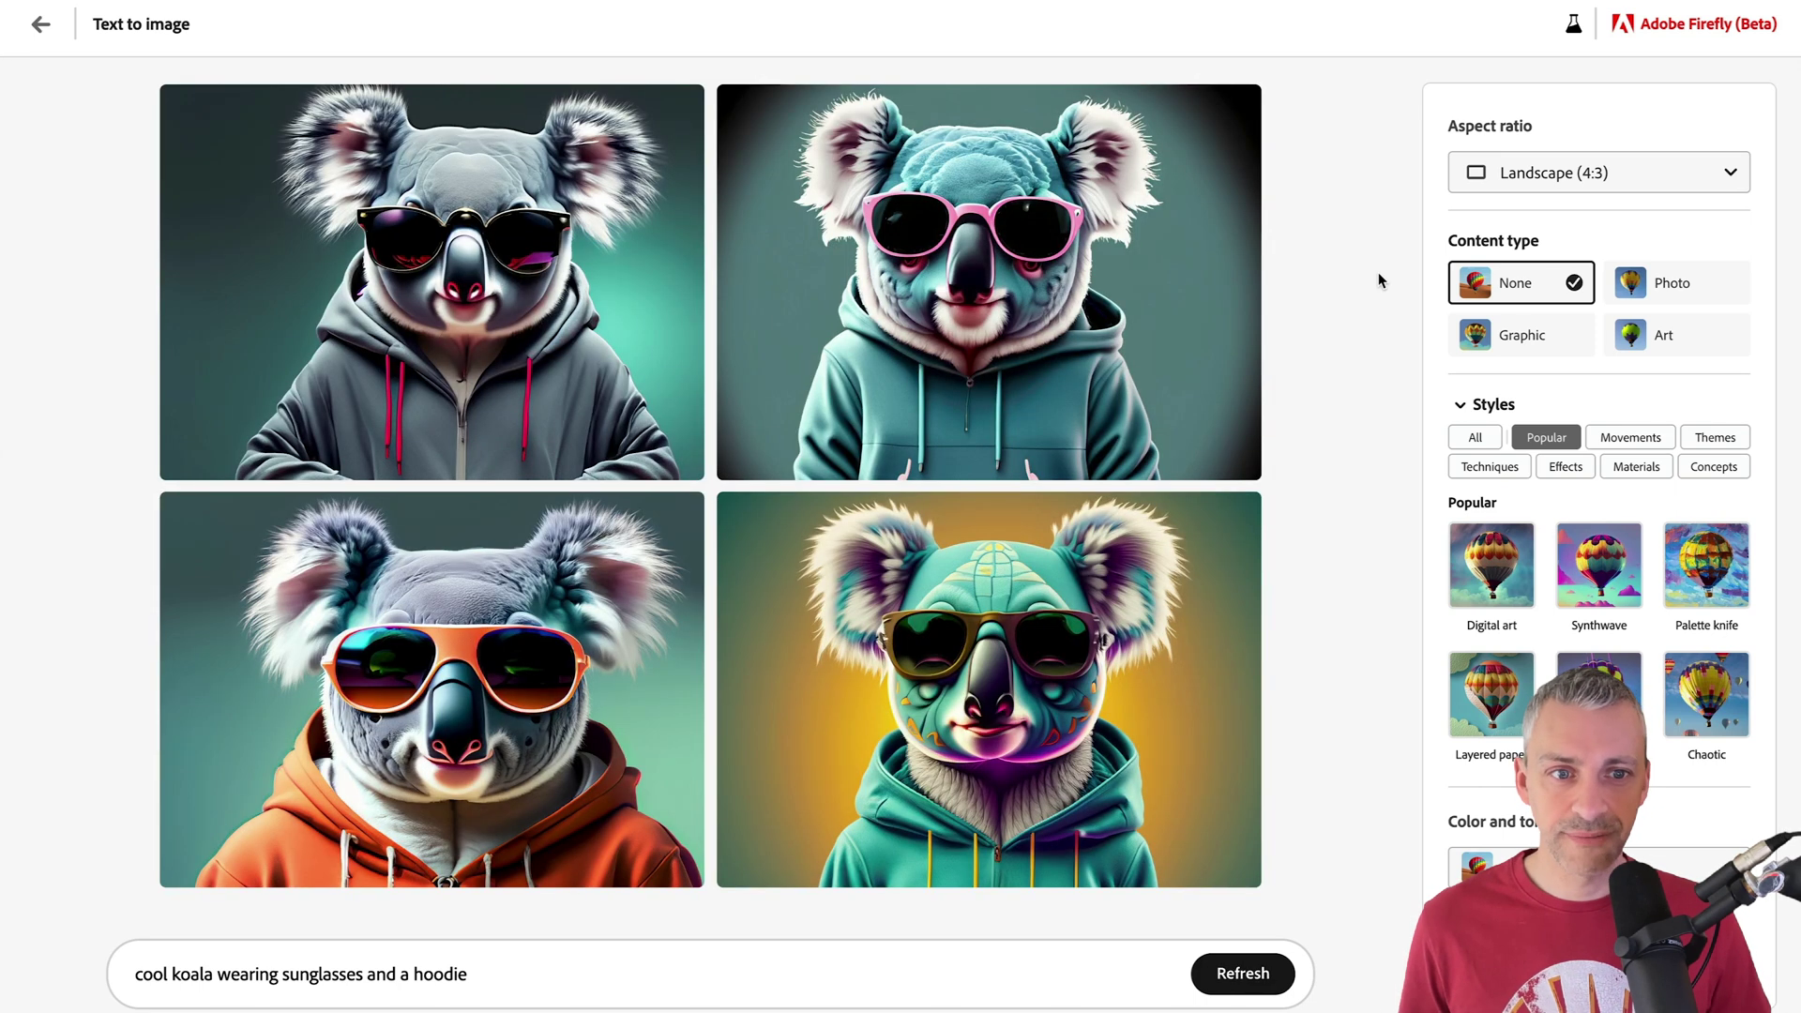
left_click(1675, 285)
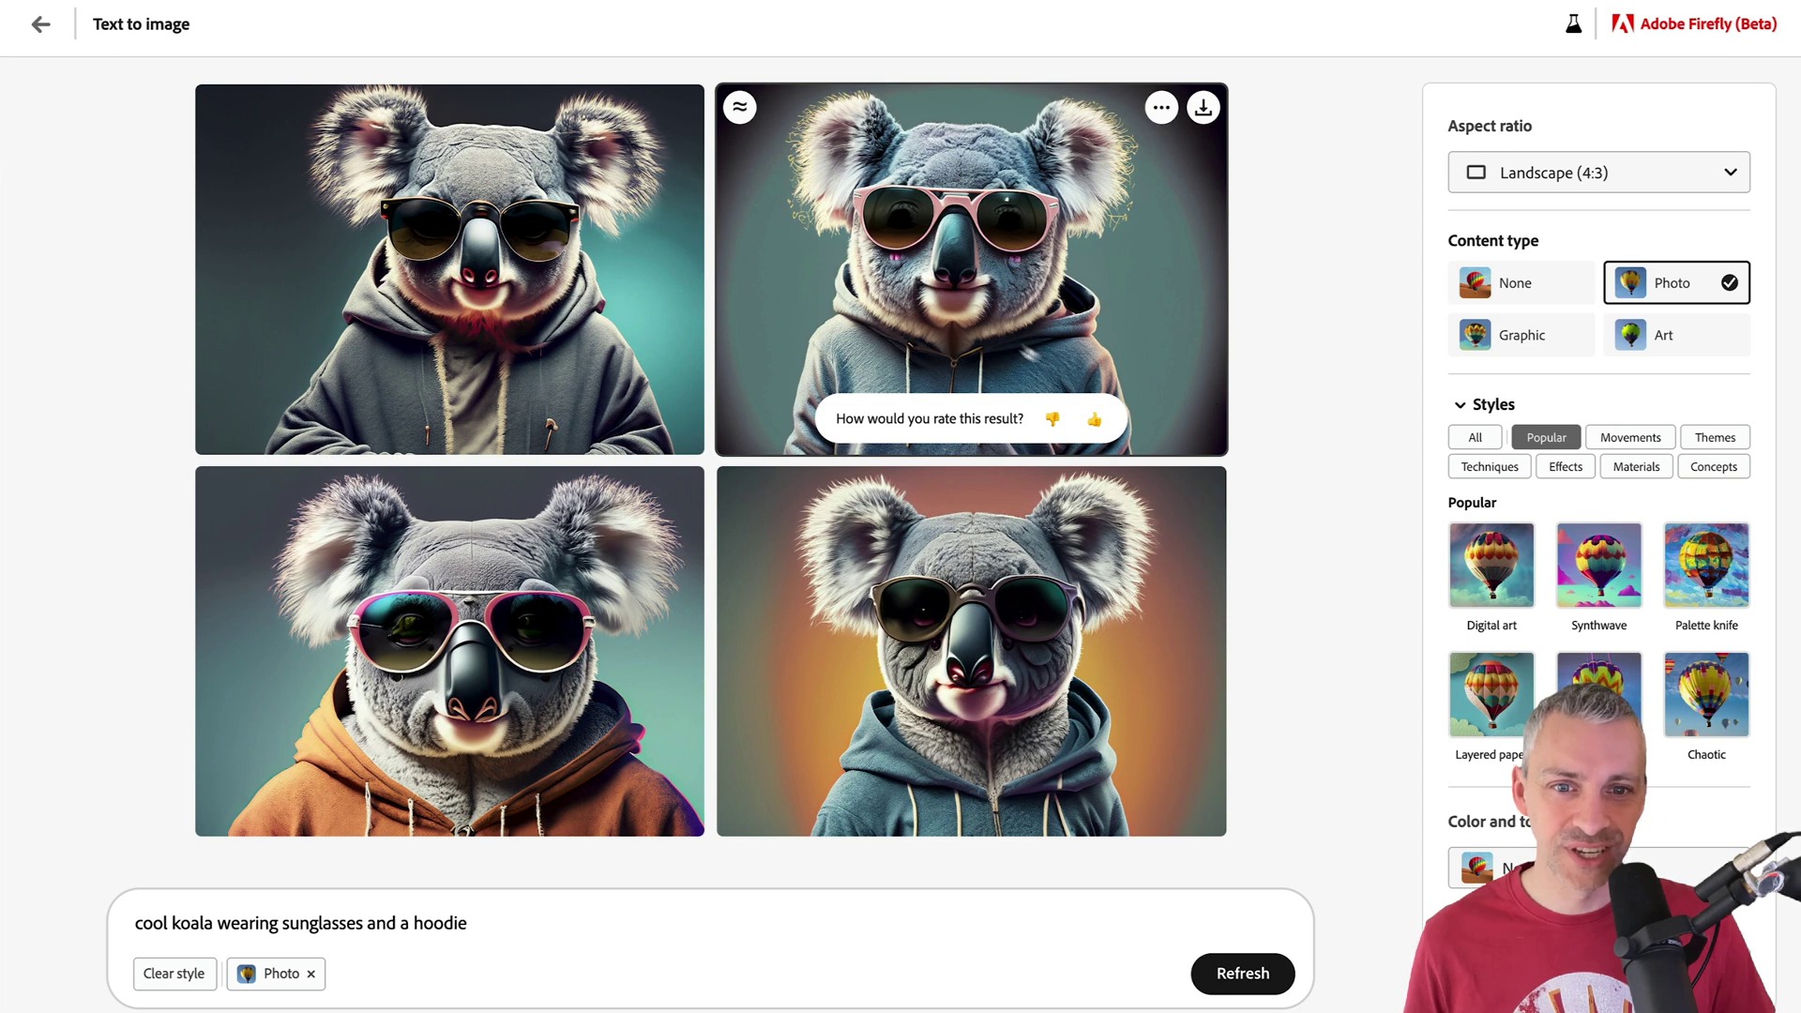
left_click(1507, 340)
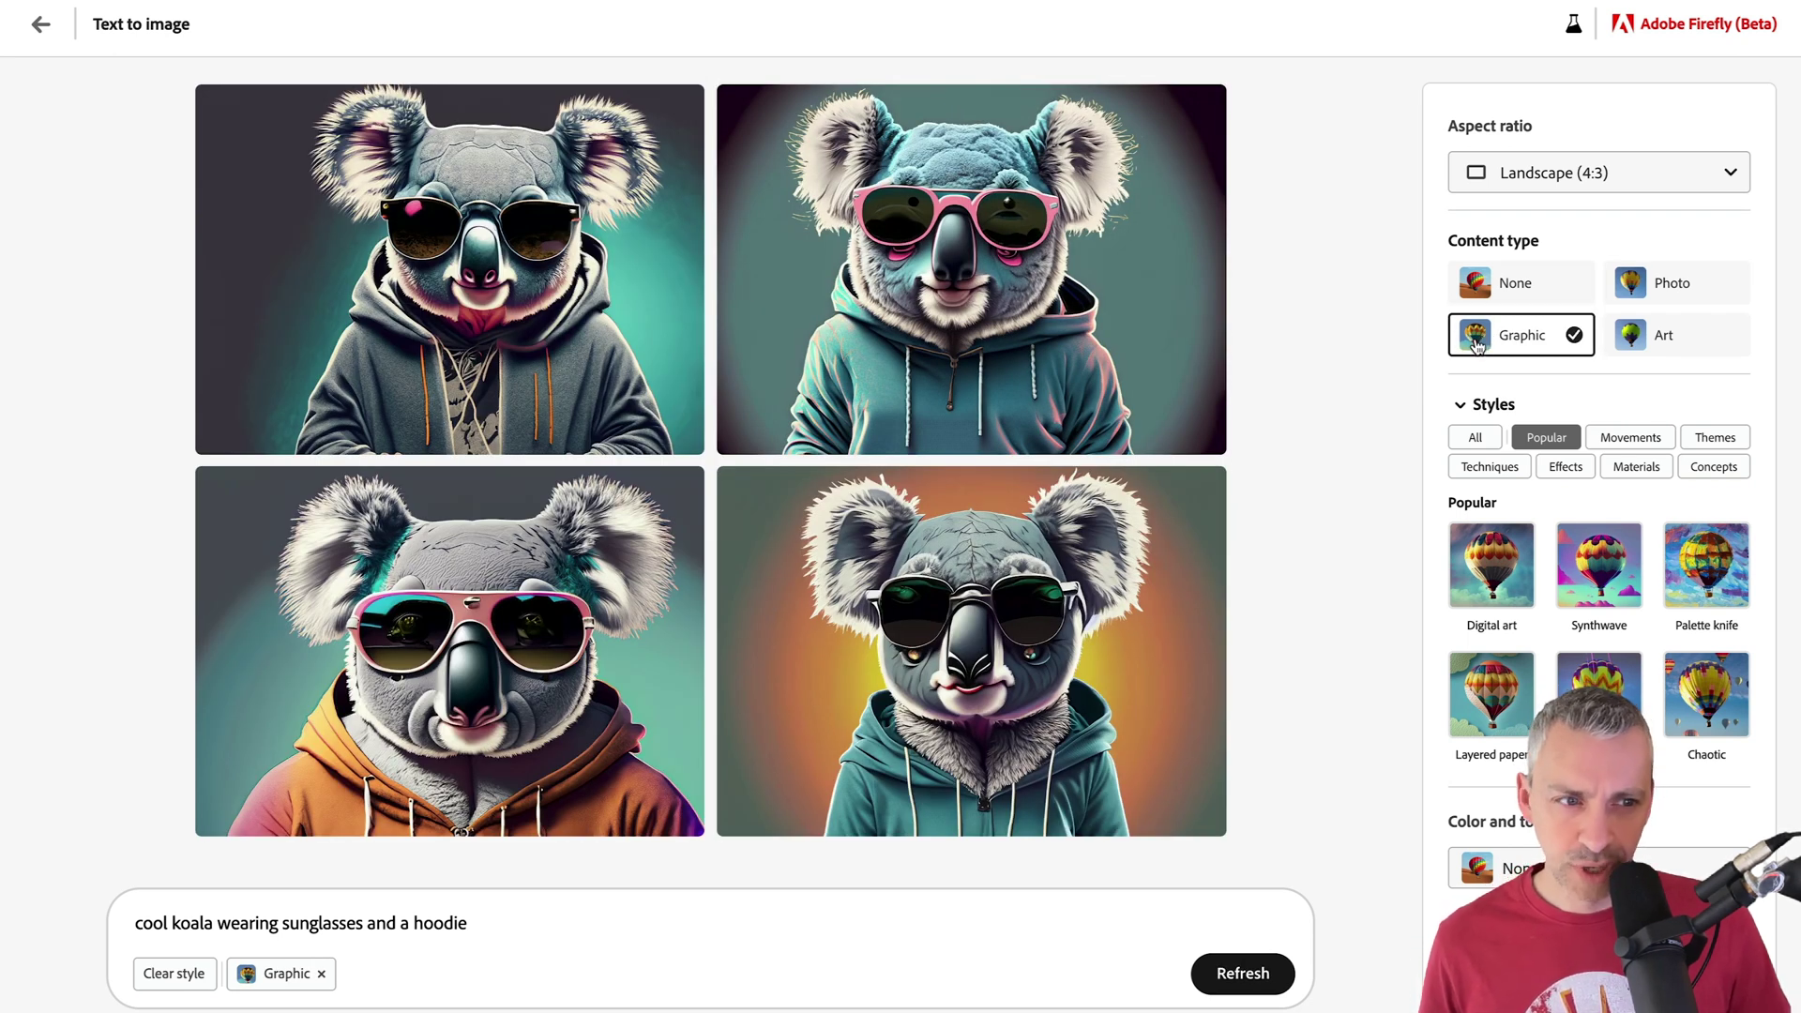
left_click(163, 972)
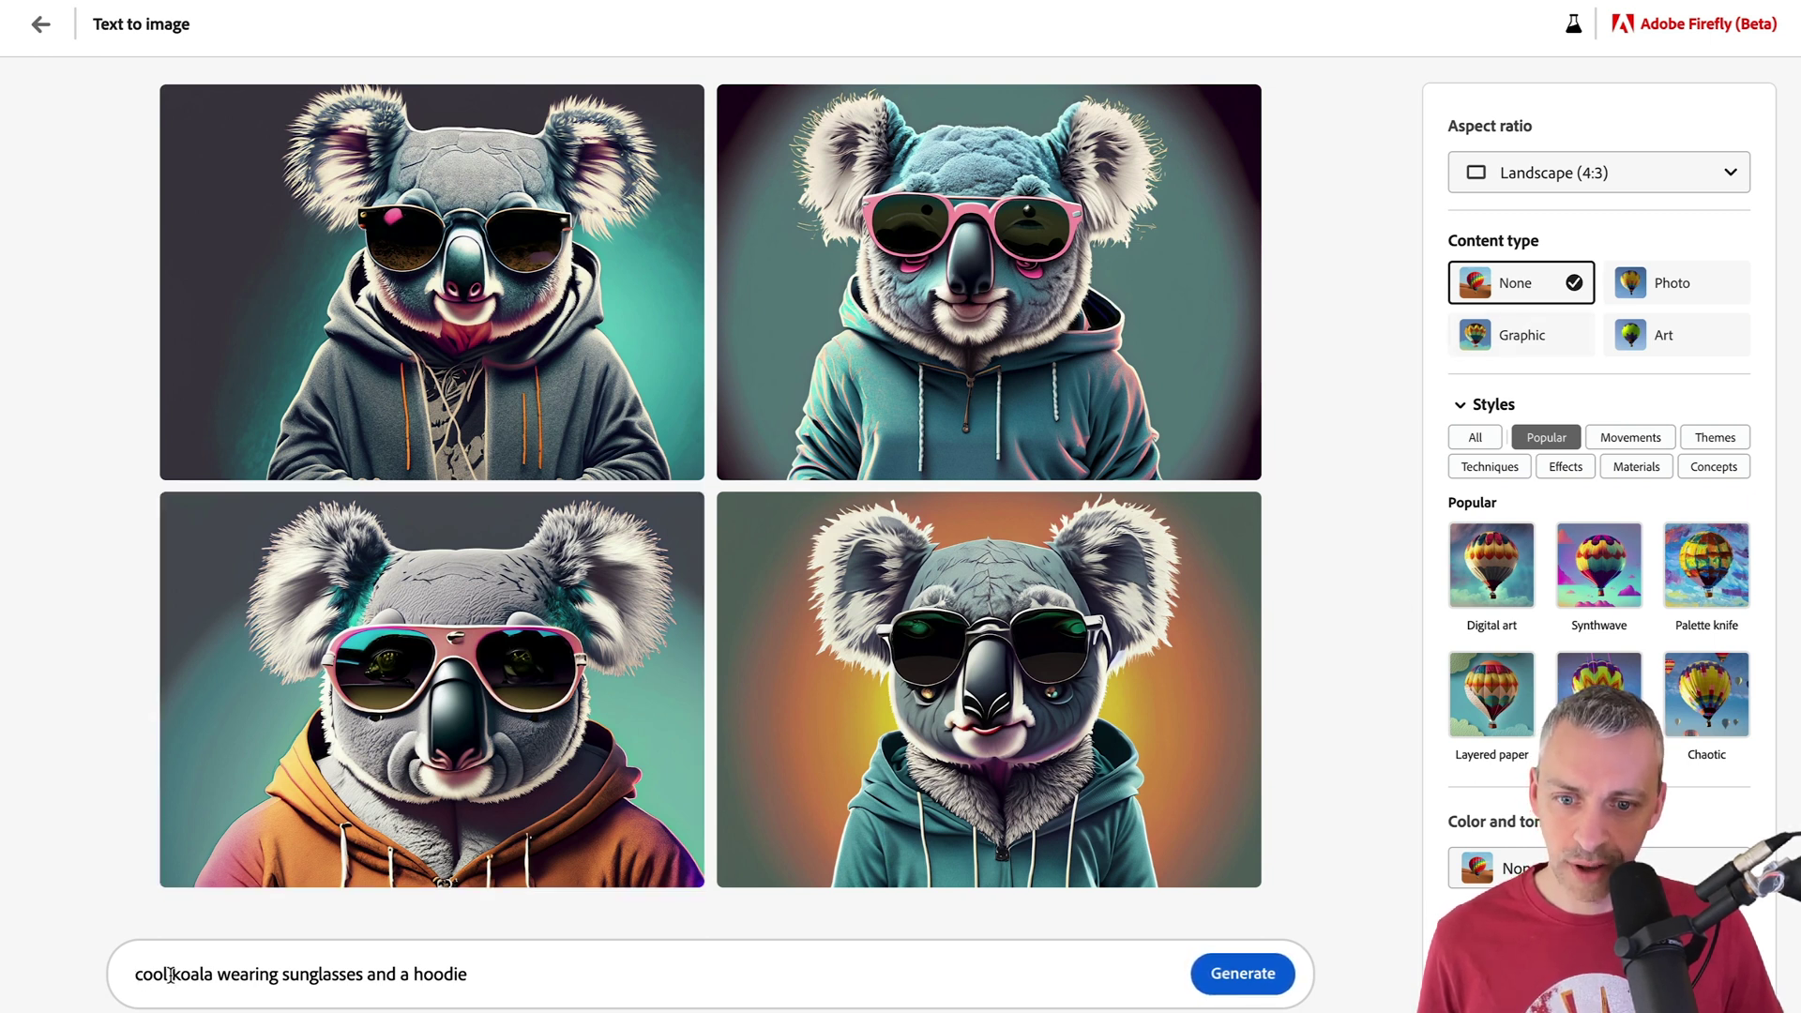
Change the prompt to "cool koala wearing sunglasses and a red hoodie" and generate new images.
left_click(416, 975)
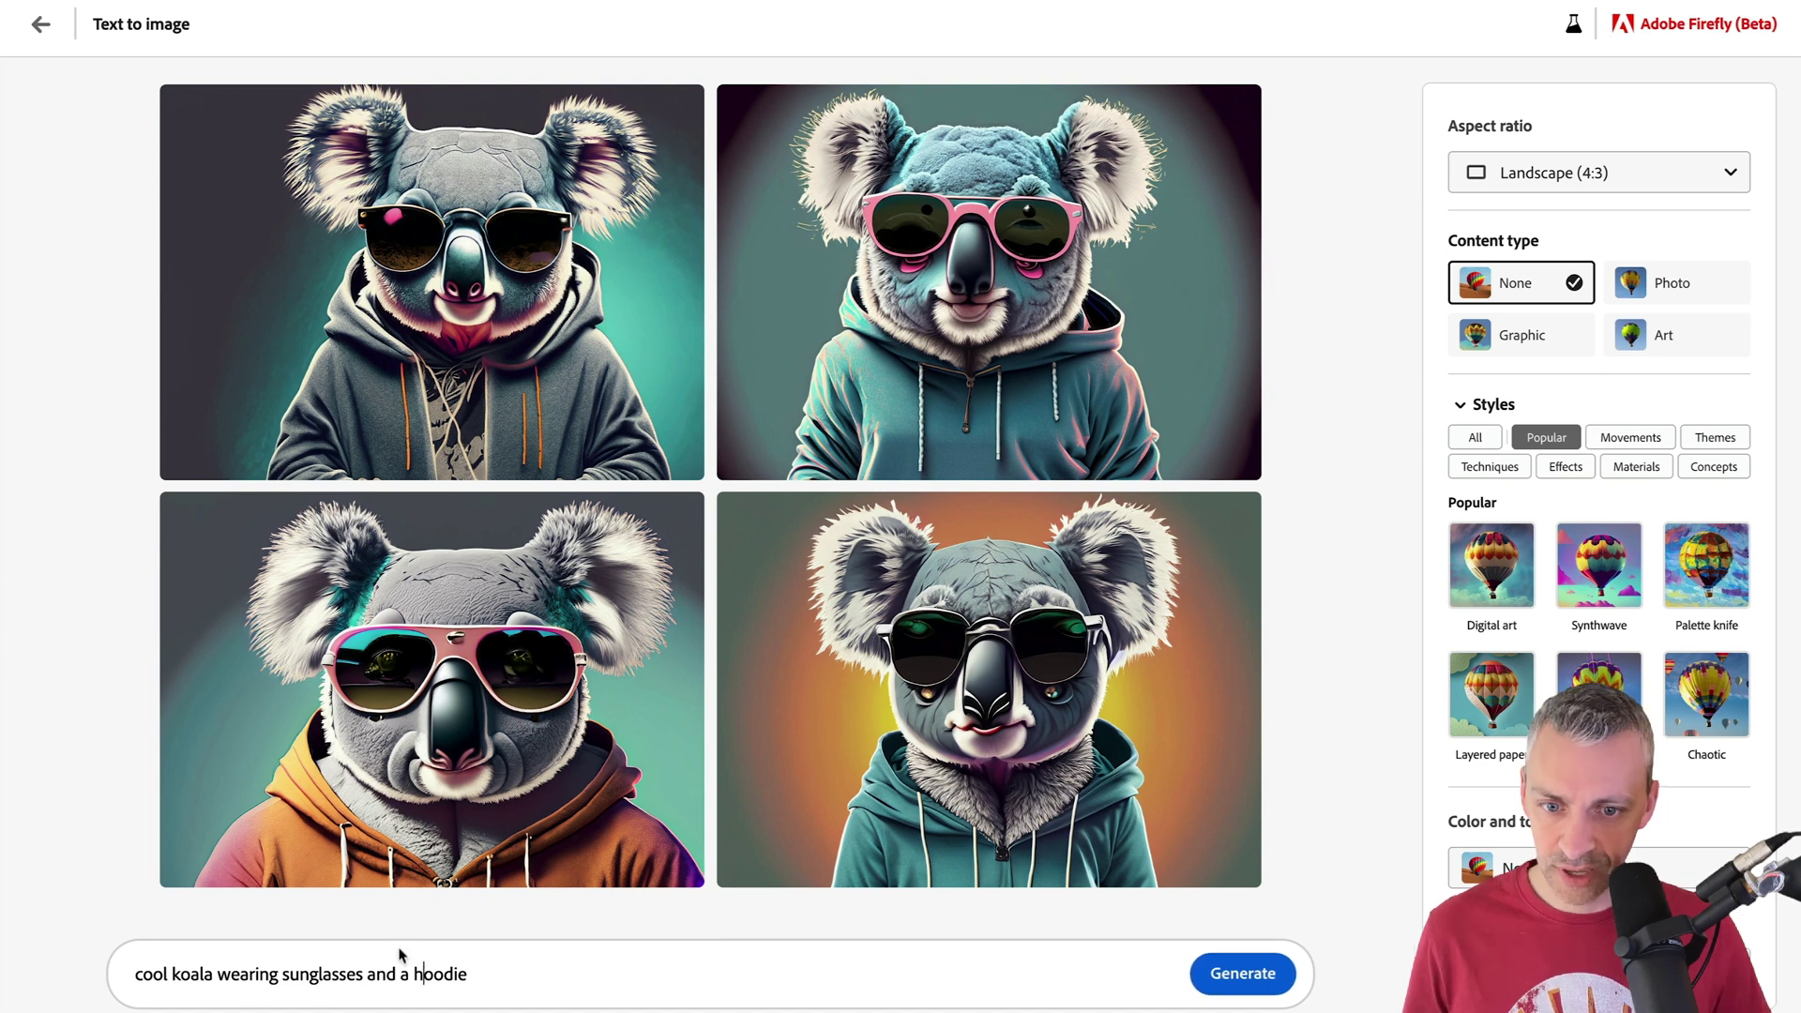
type("red")
key("Return")
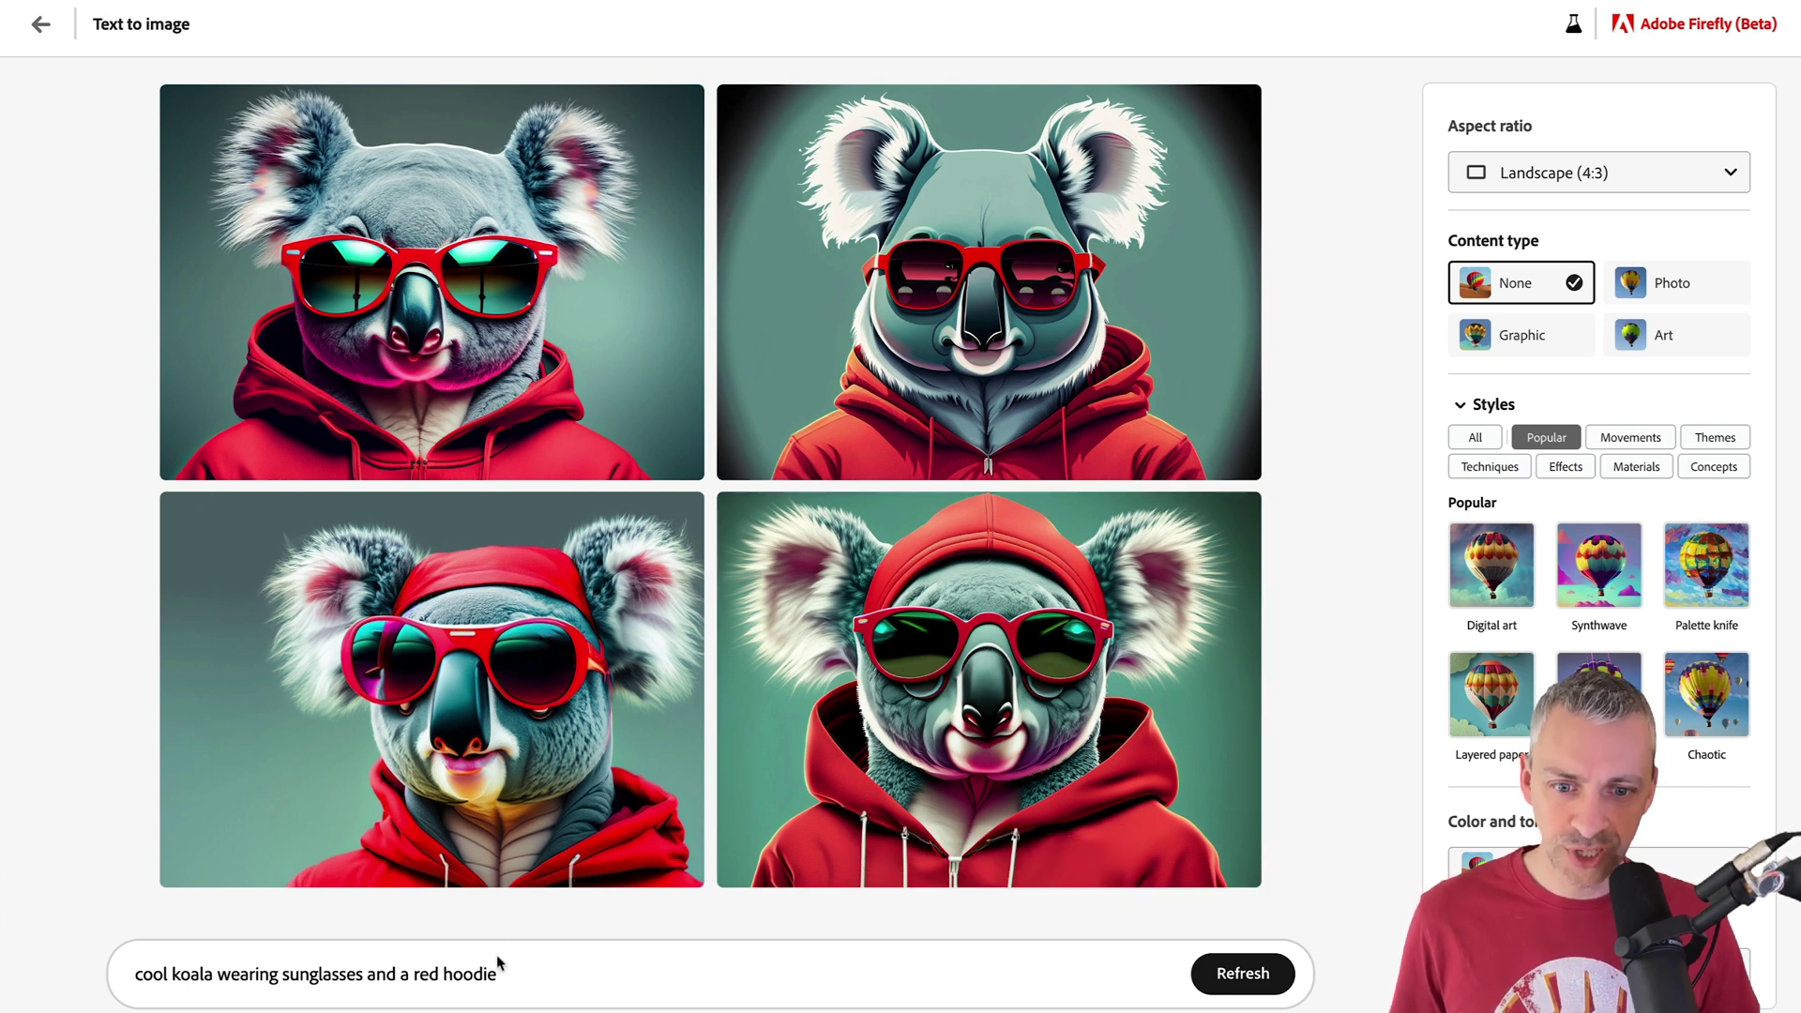
Replace the prompt with "donuts flying in air, on a colourful background, with sprinkles" and generate images.
triple_click(523, 971)
type("donuts flying in air, on a colourful background, with sprinkles")
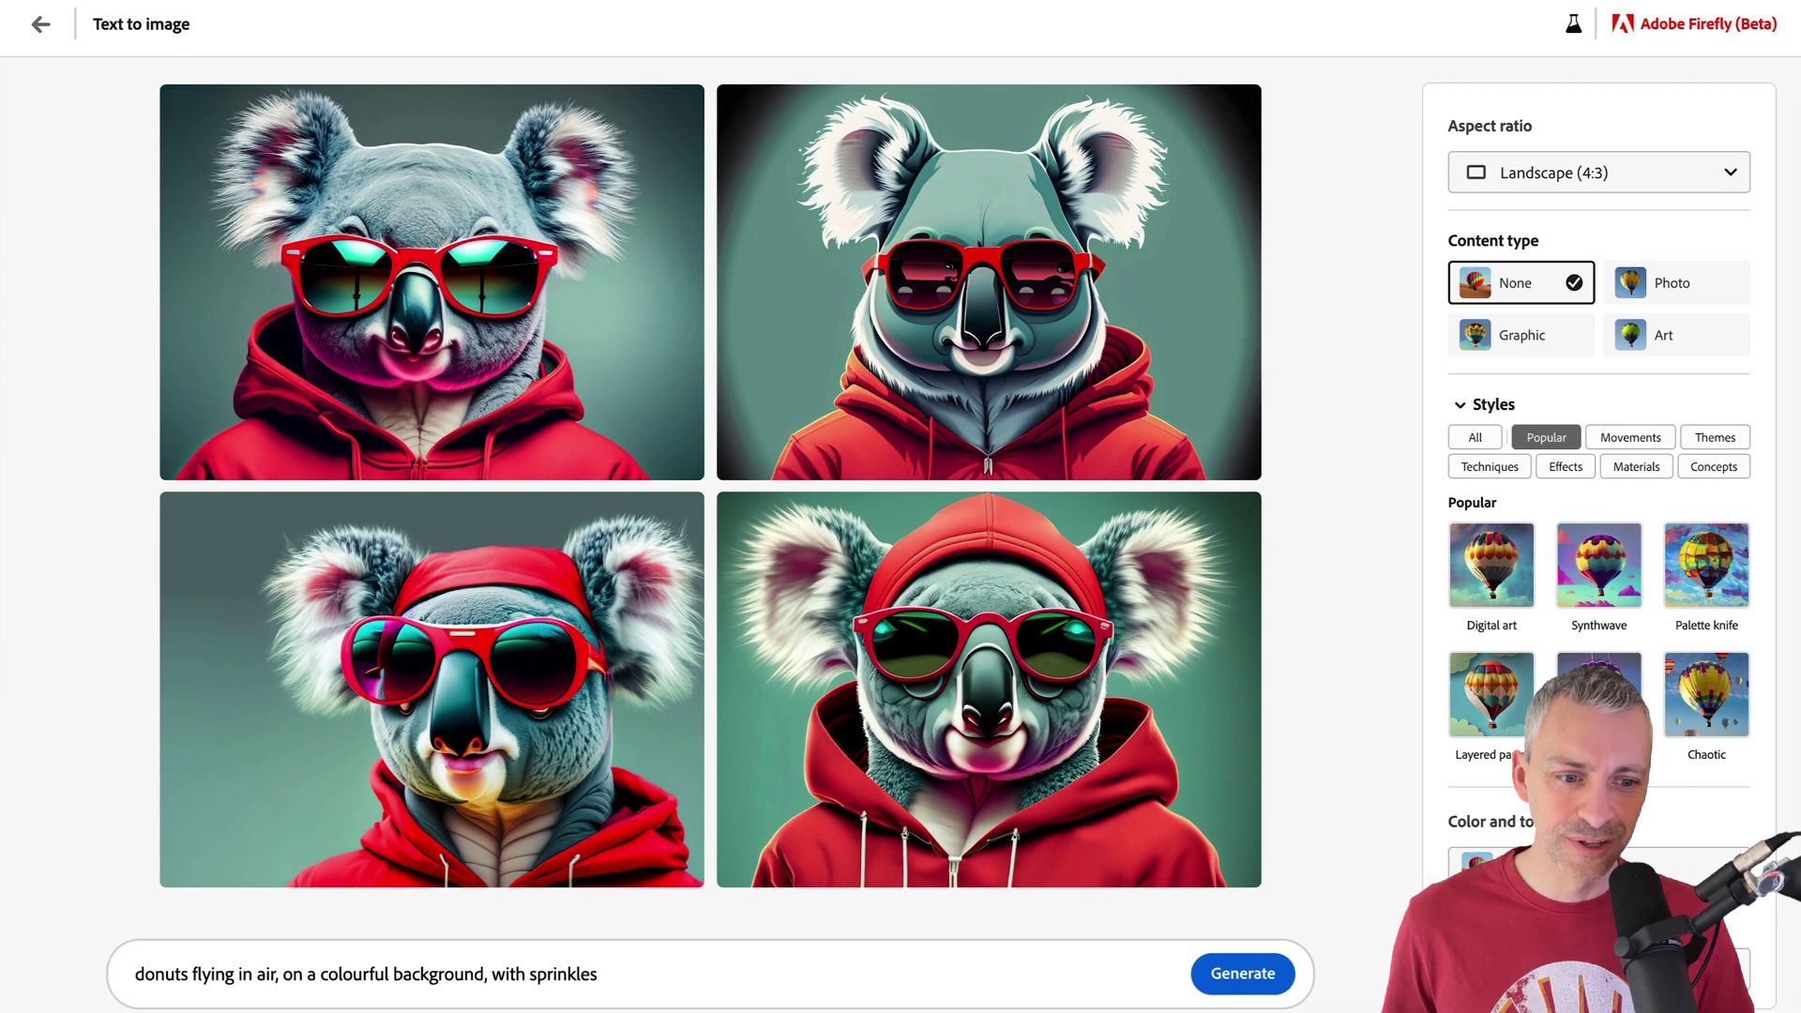
left_click(1257, 975)
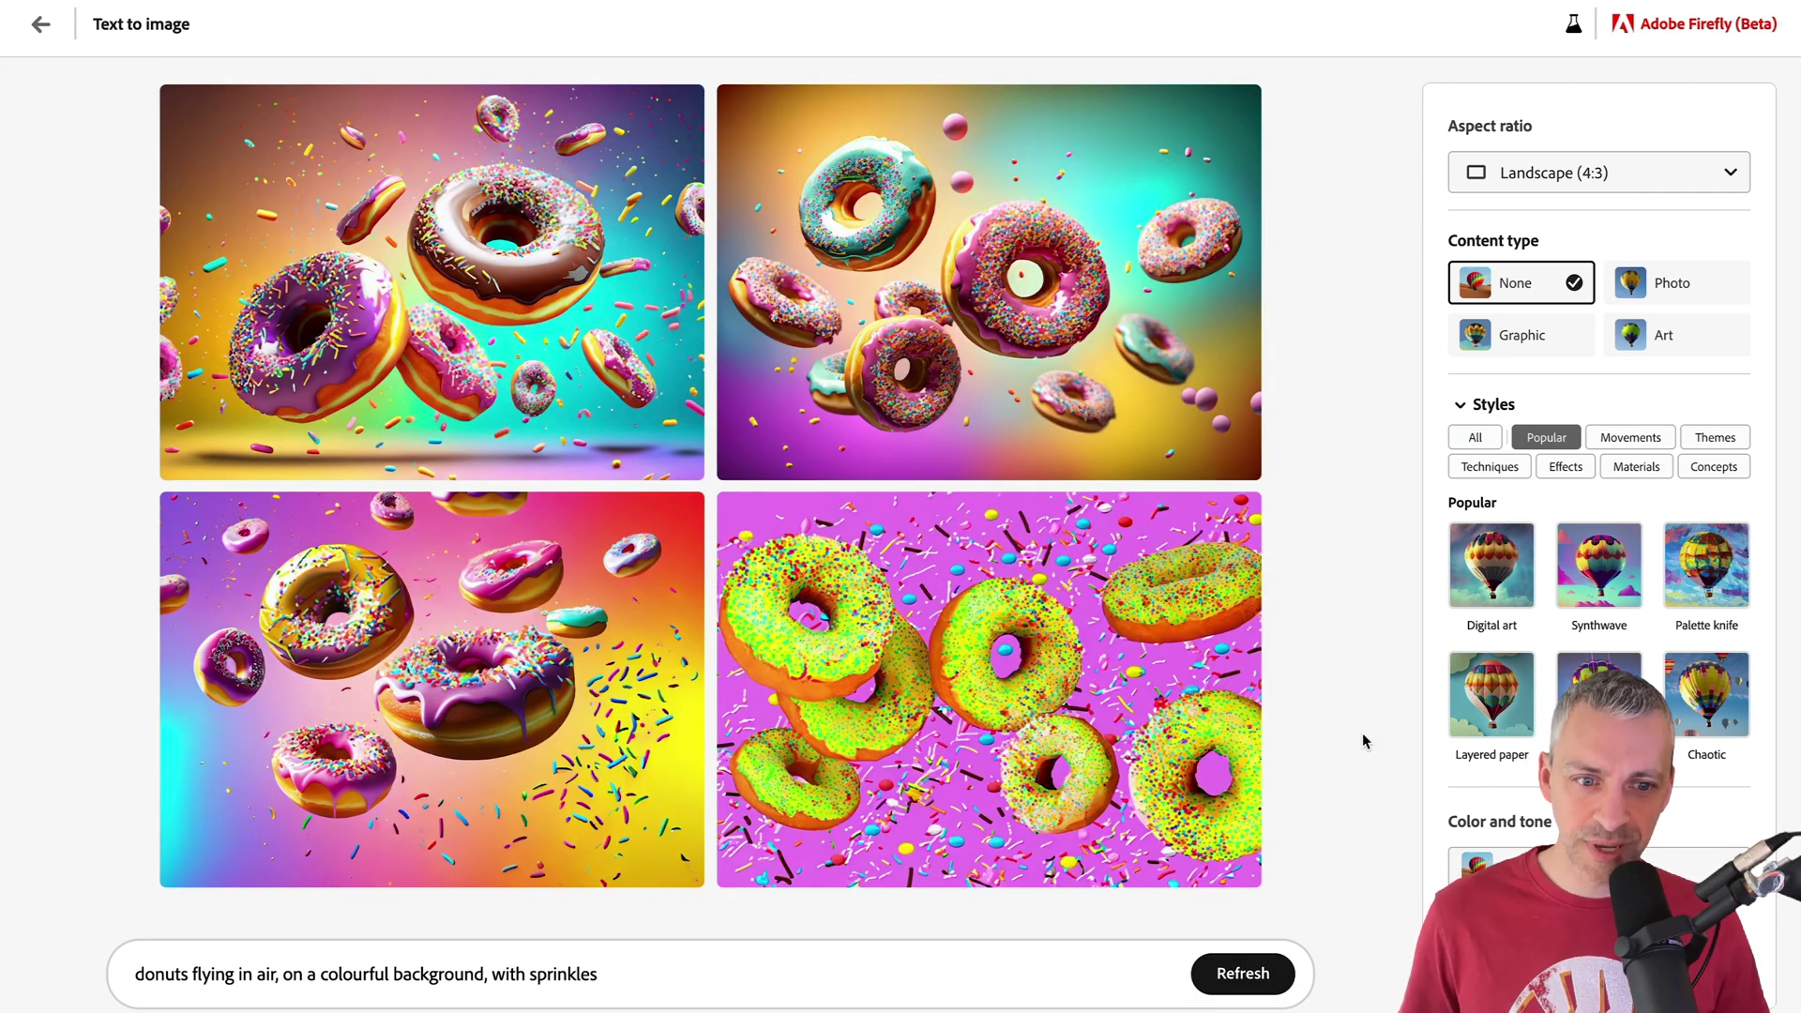
Compare the donut results, enlarge the second image, download it and close the enlarged view.
mouse_move(1133, 727)
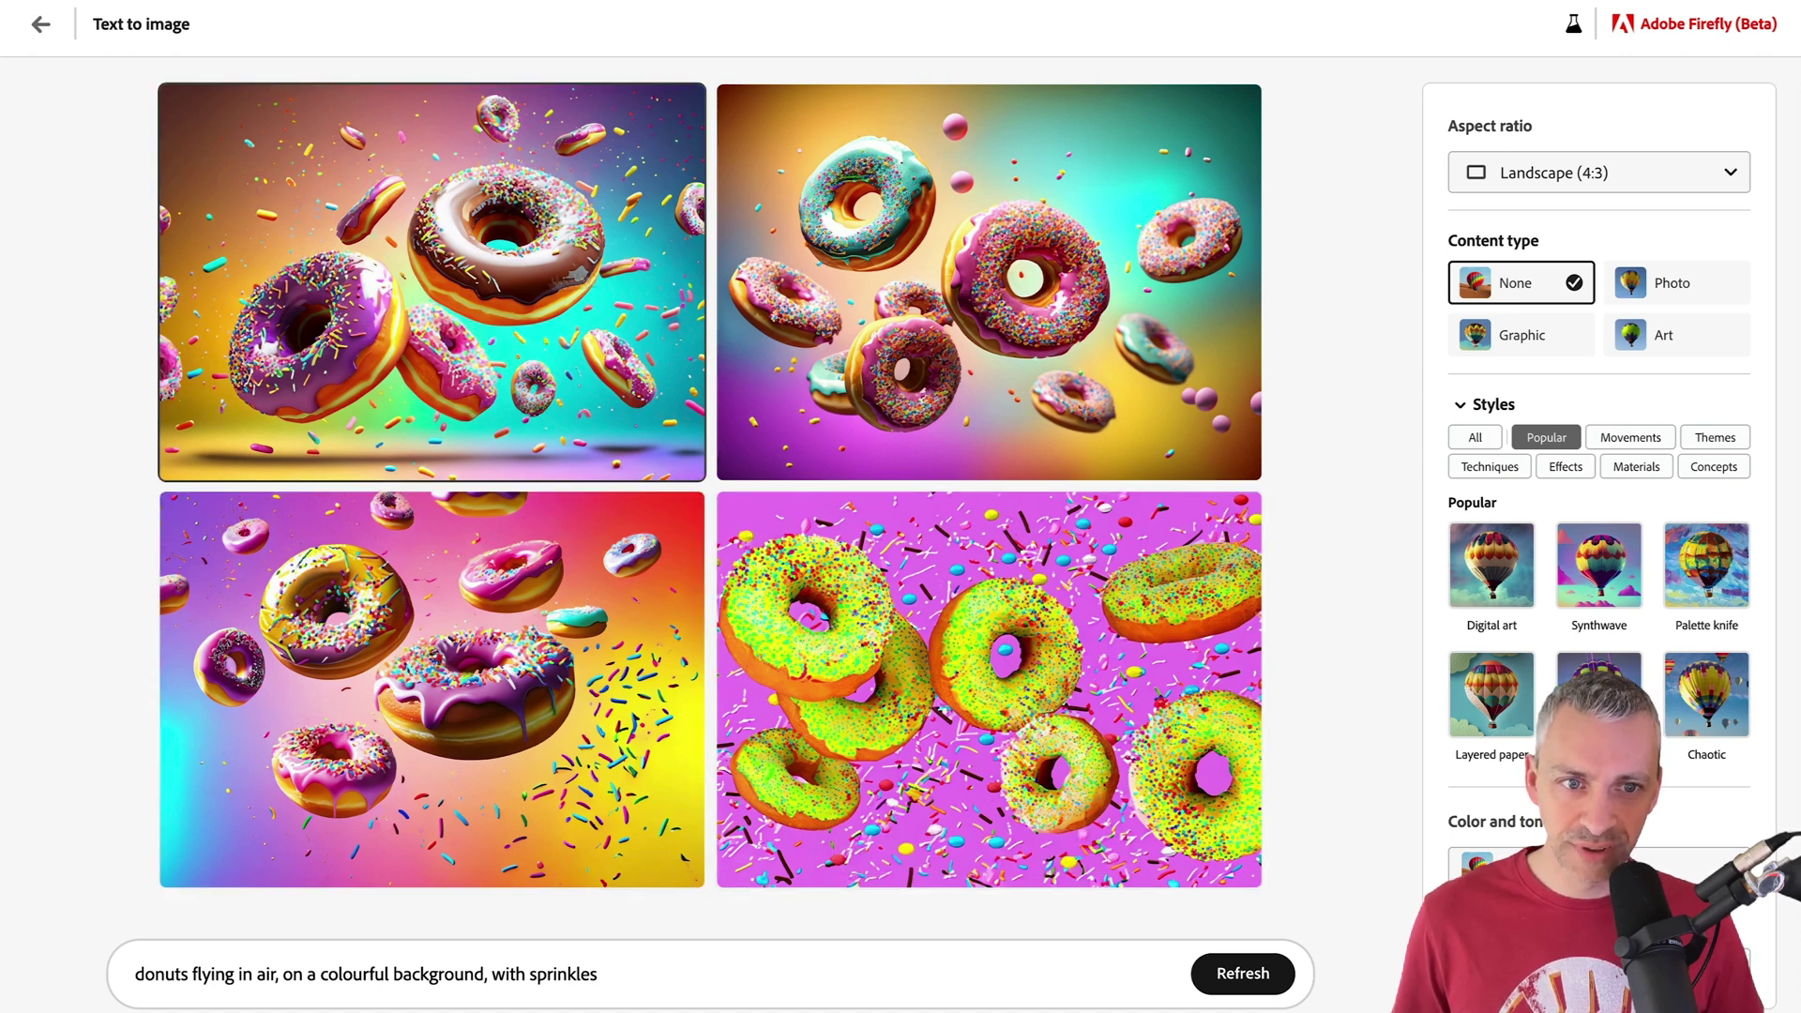
mouse_move(588, 666)
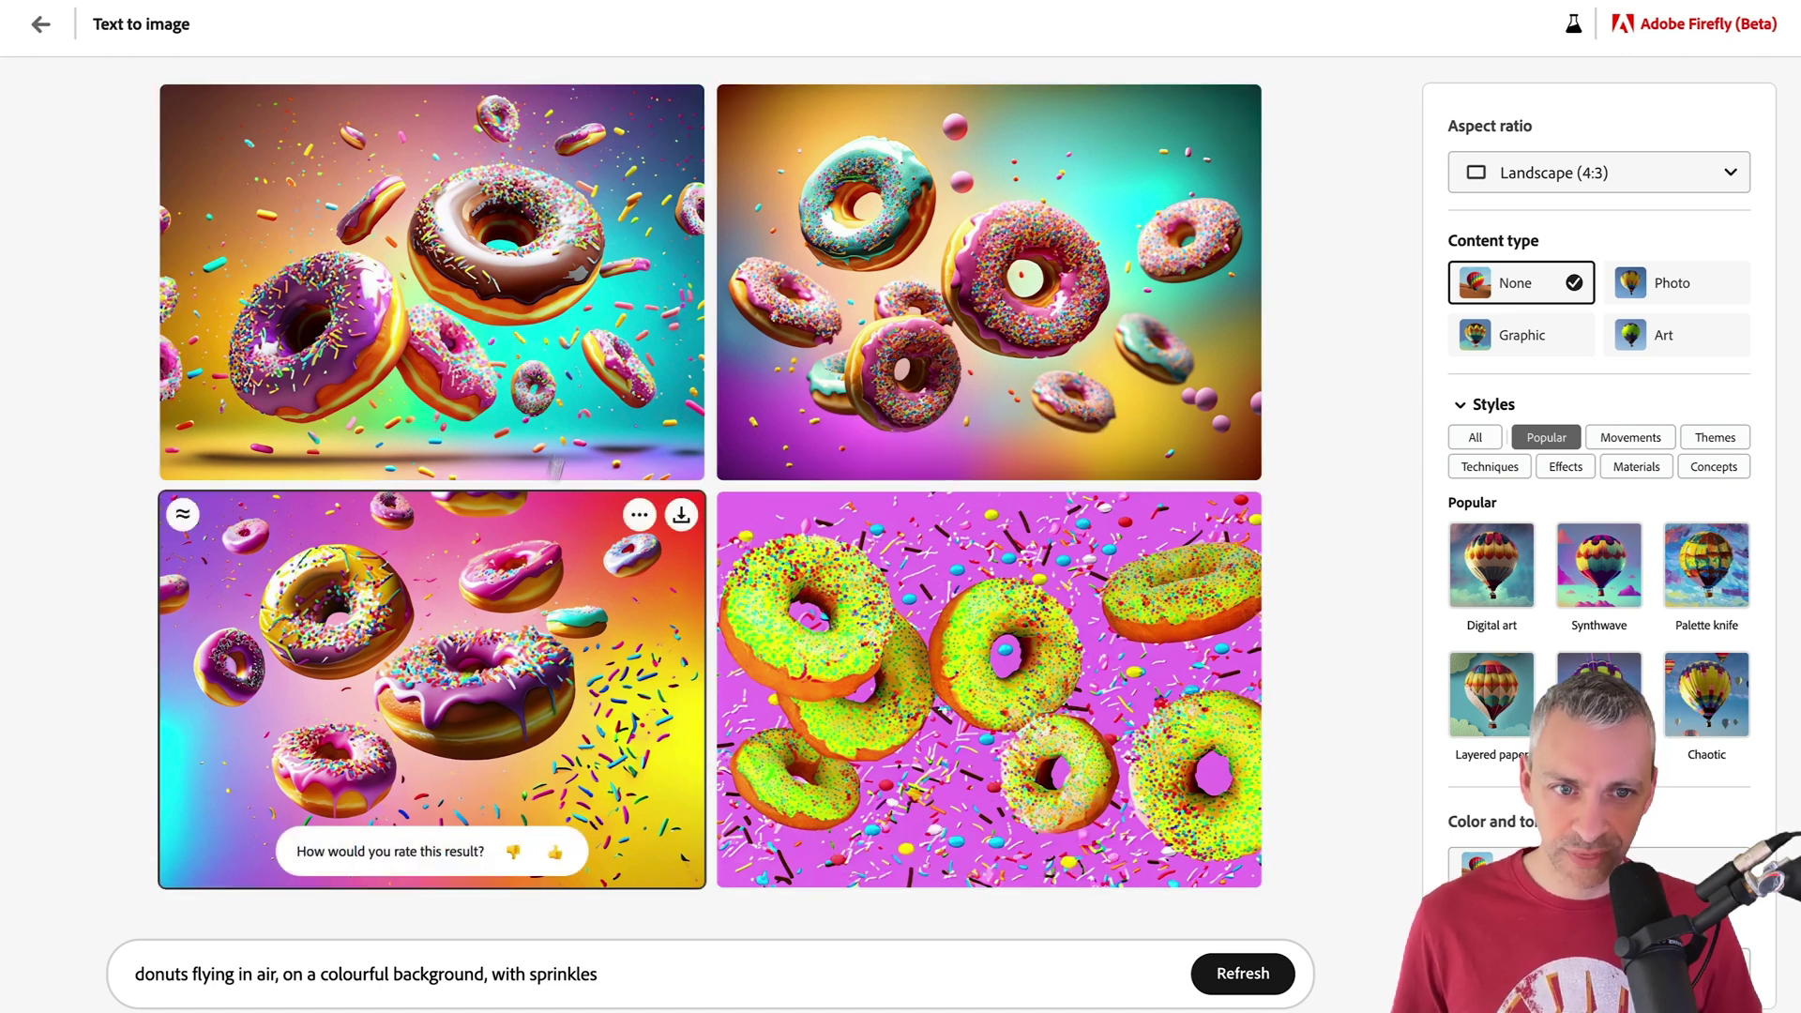
mouse_move(919, 445)
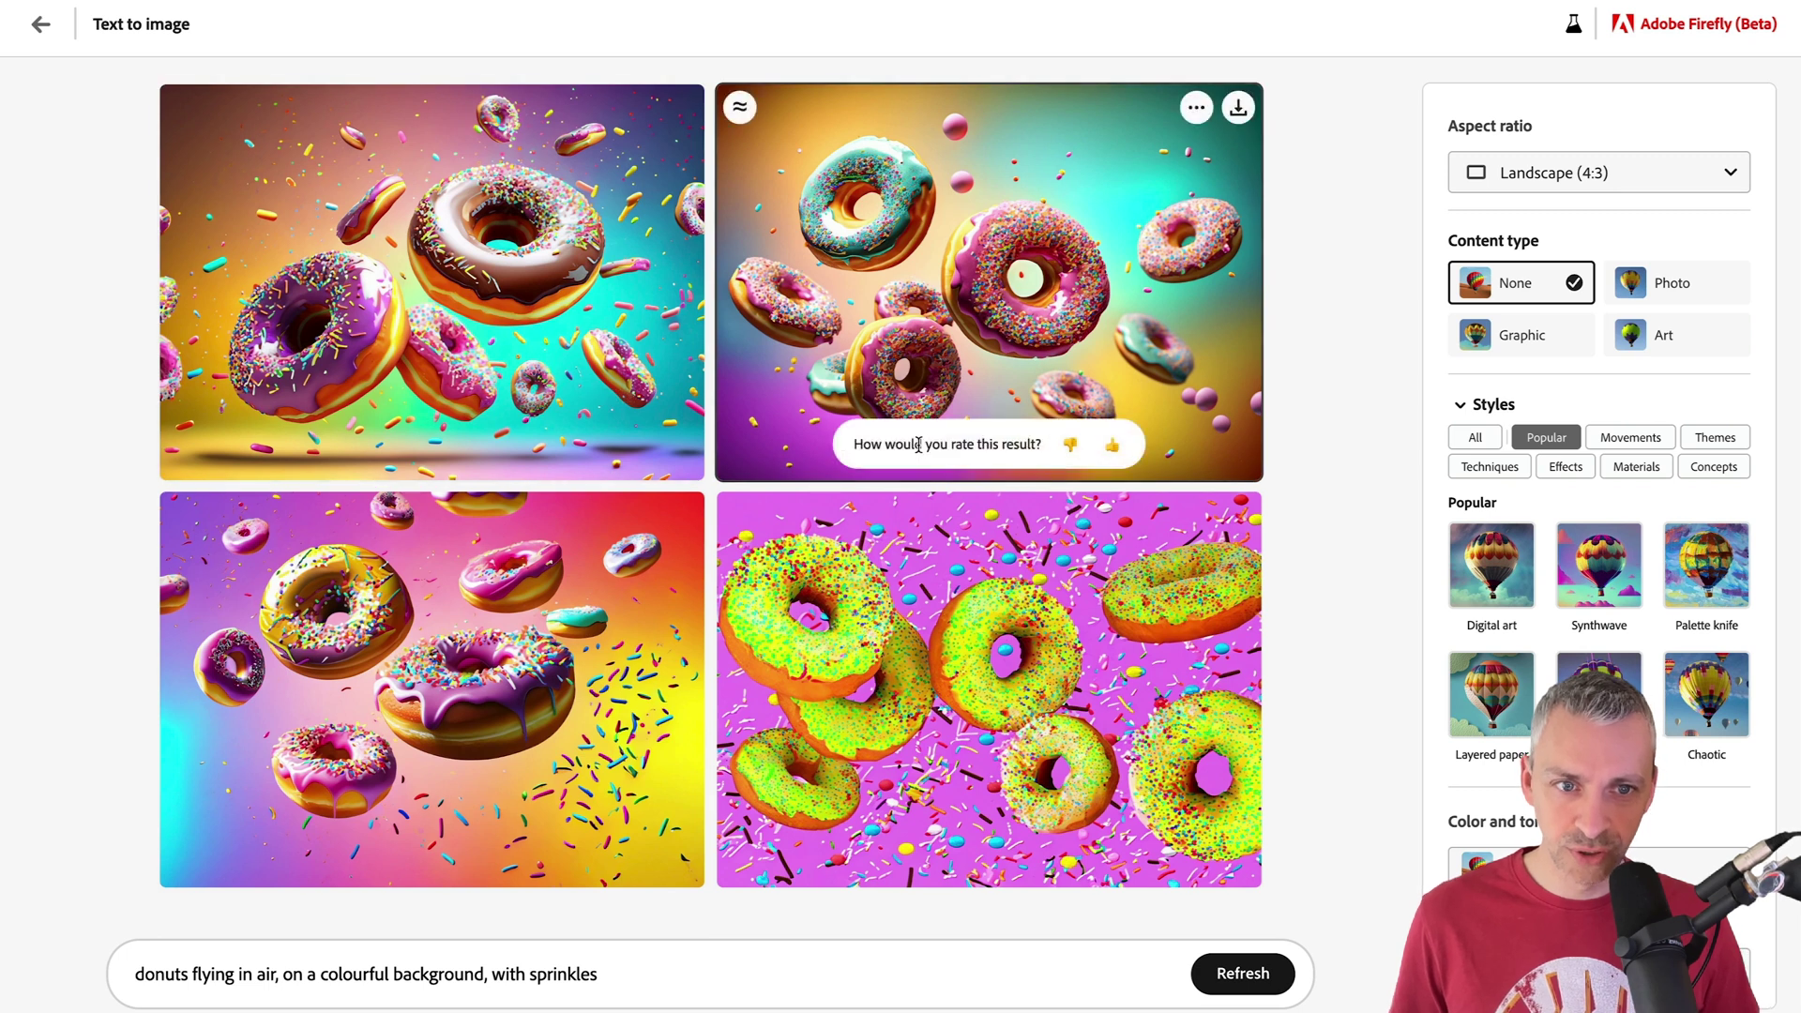
left_click(936, 250)
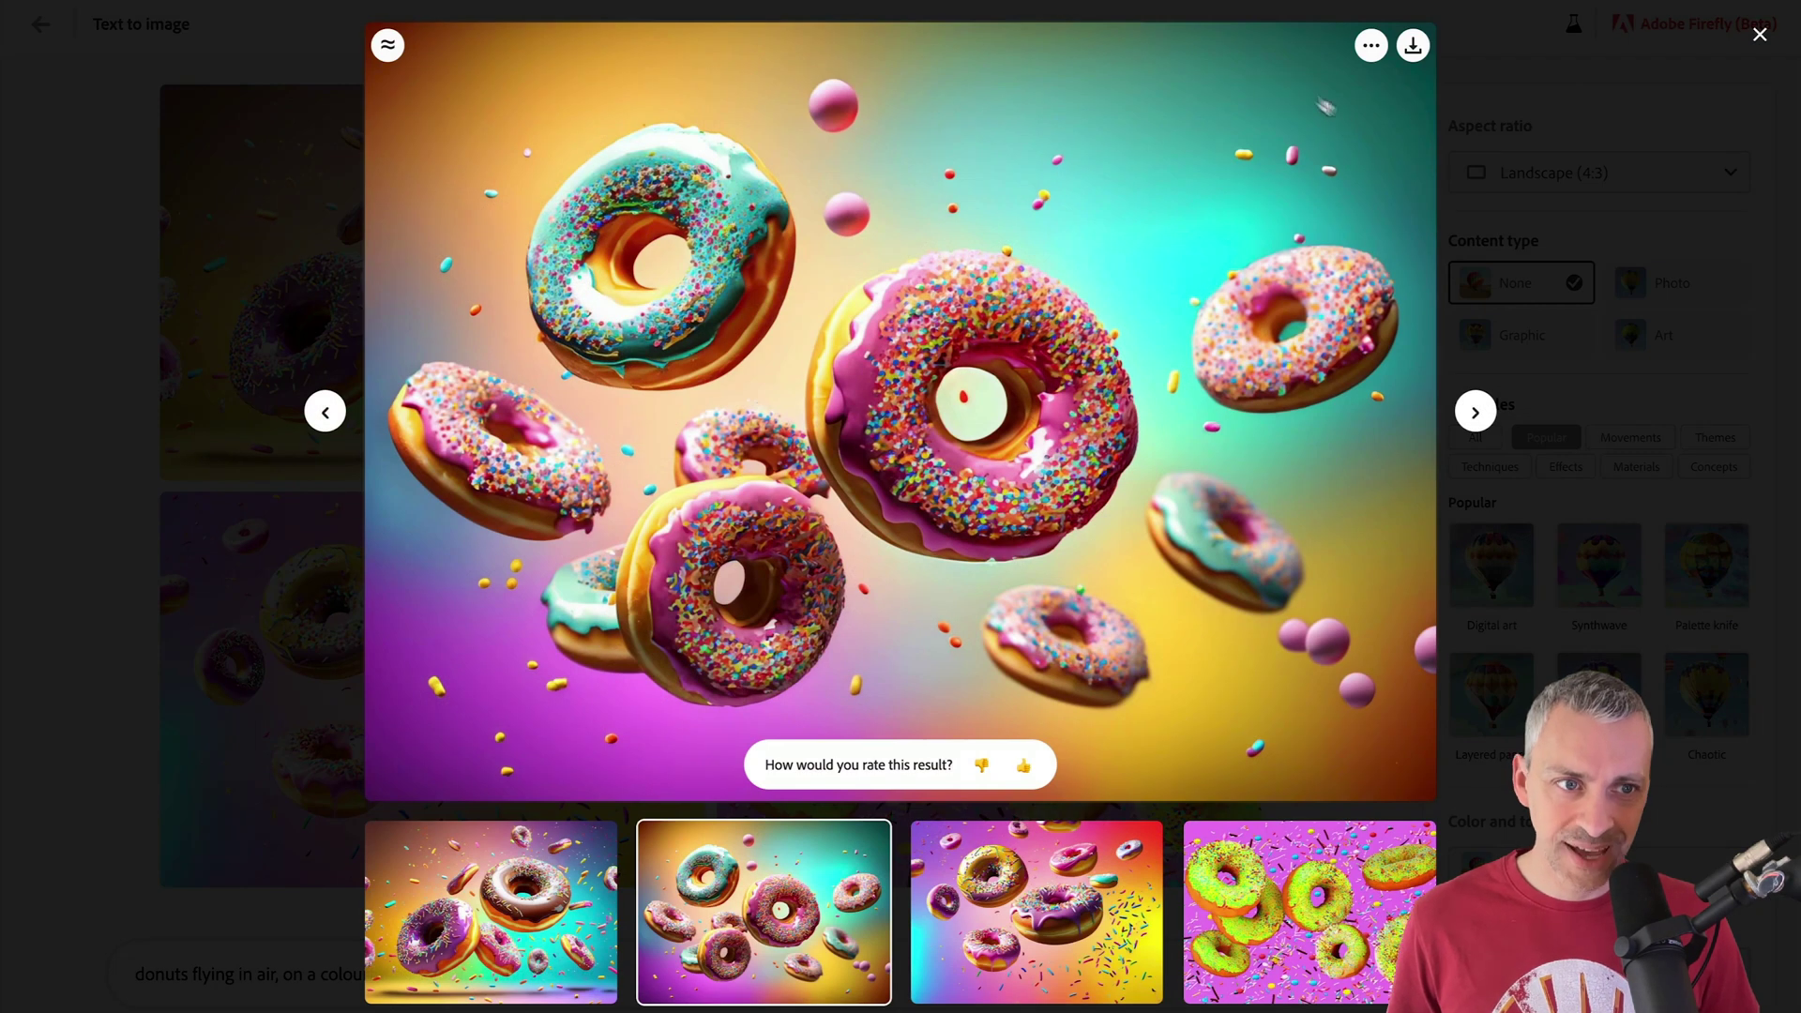
left_click(1413, 45)
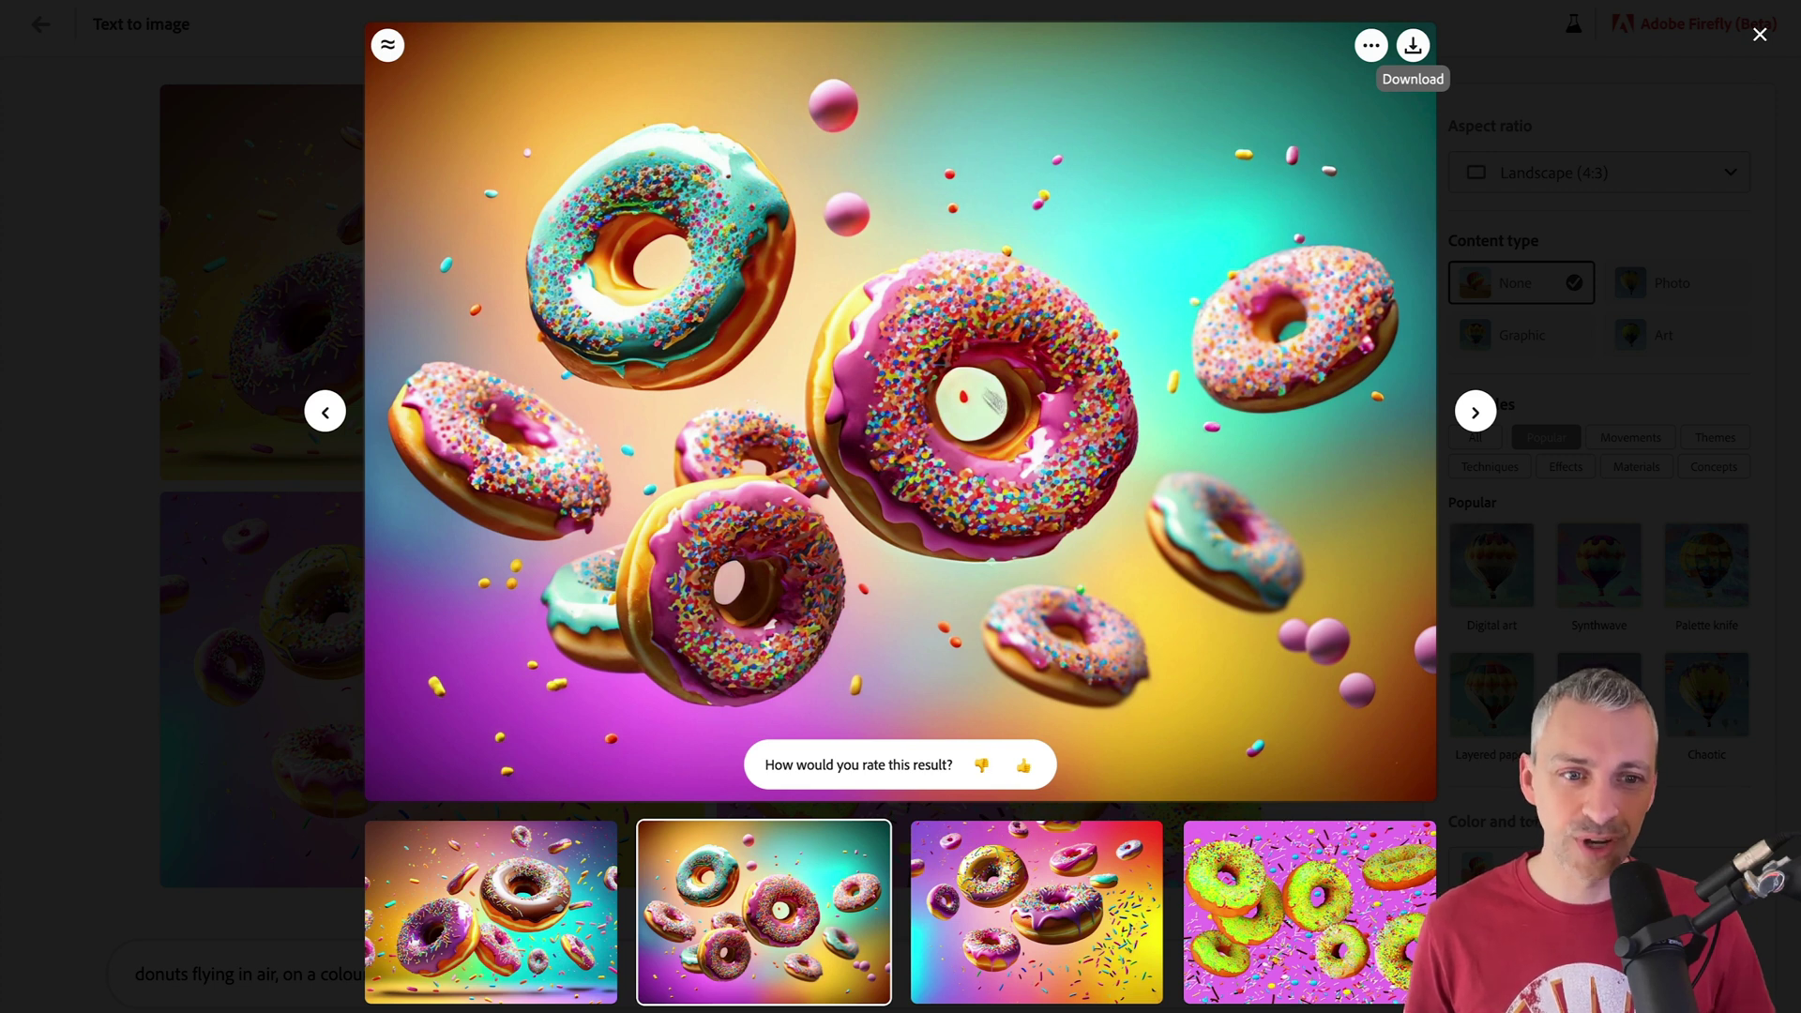
left_click(1510, 314)
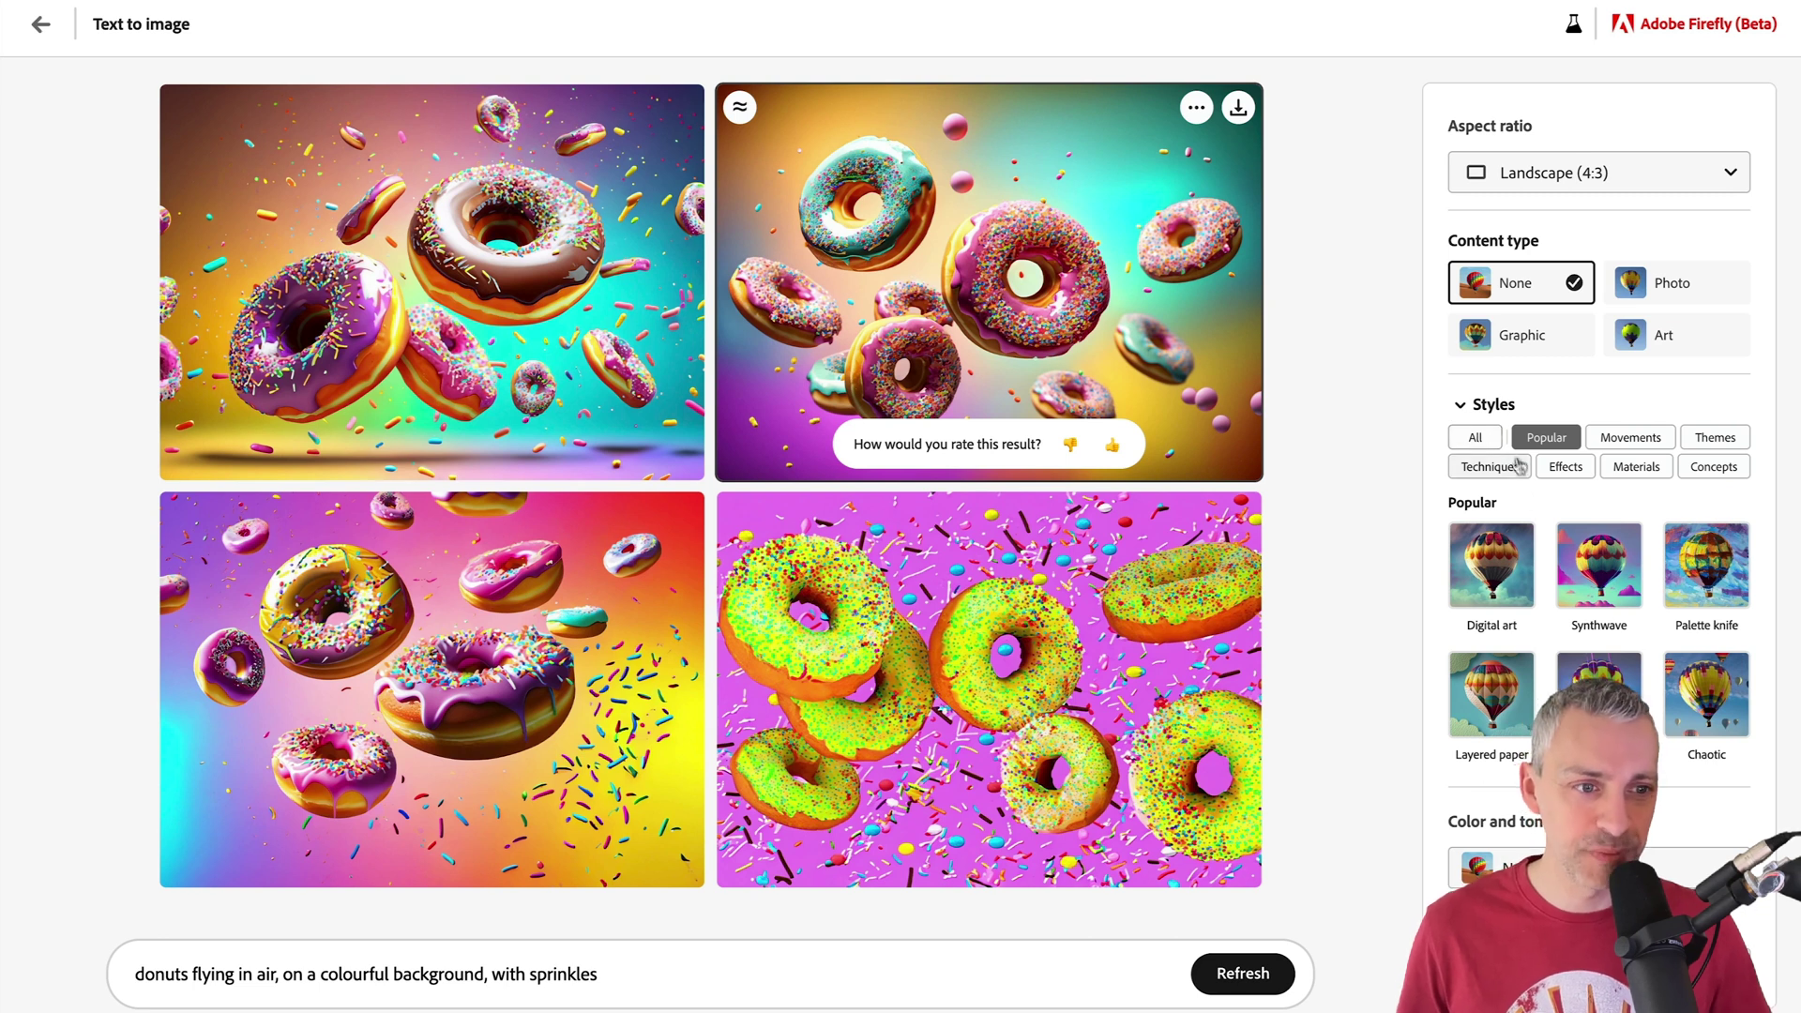
Browse the full and popular style lists, apply the Synthwave style to the donut prompt and generate images.
left_click(1475, 439)
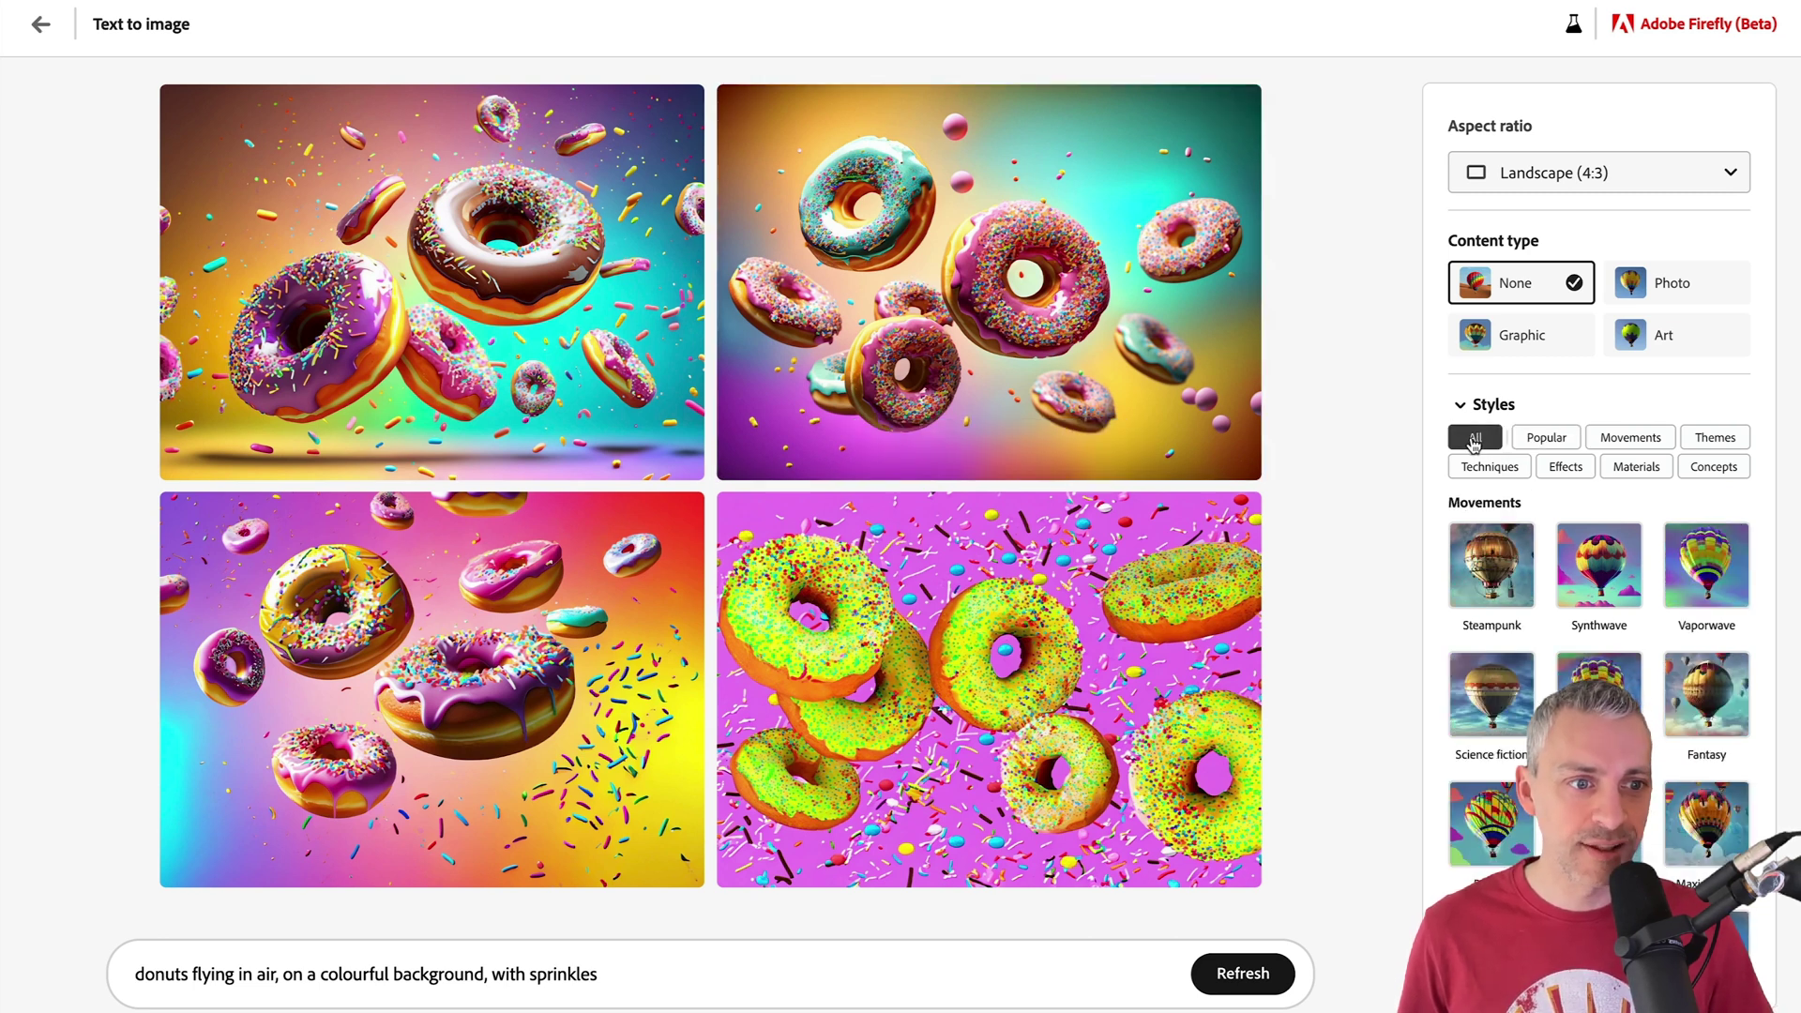
left_click(1550, 439)
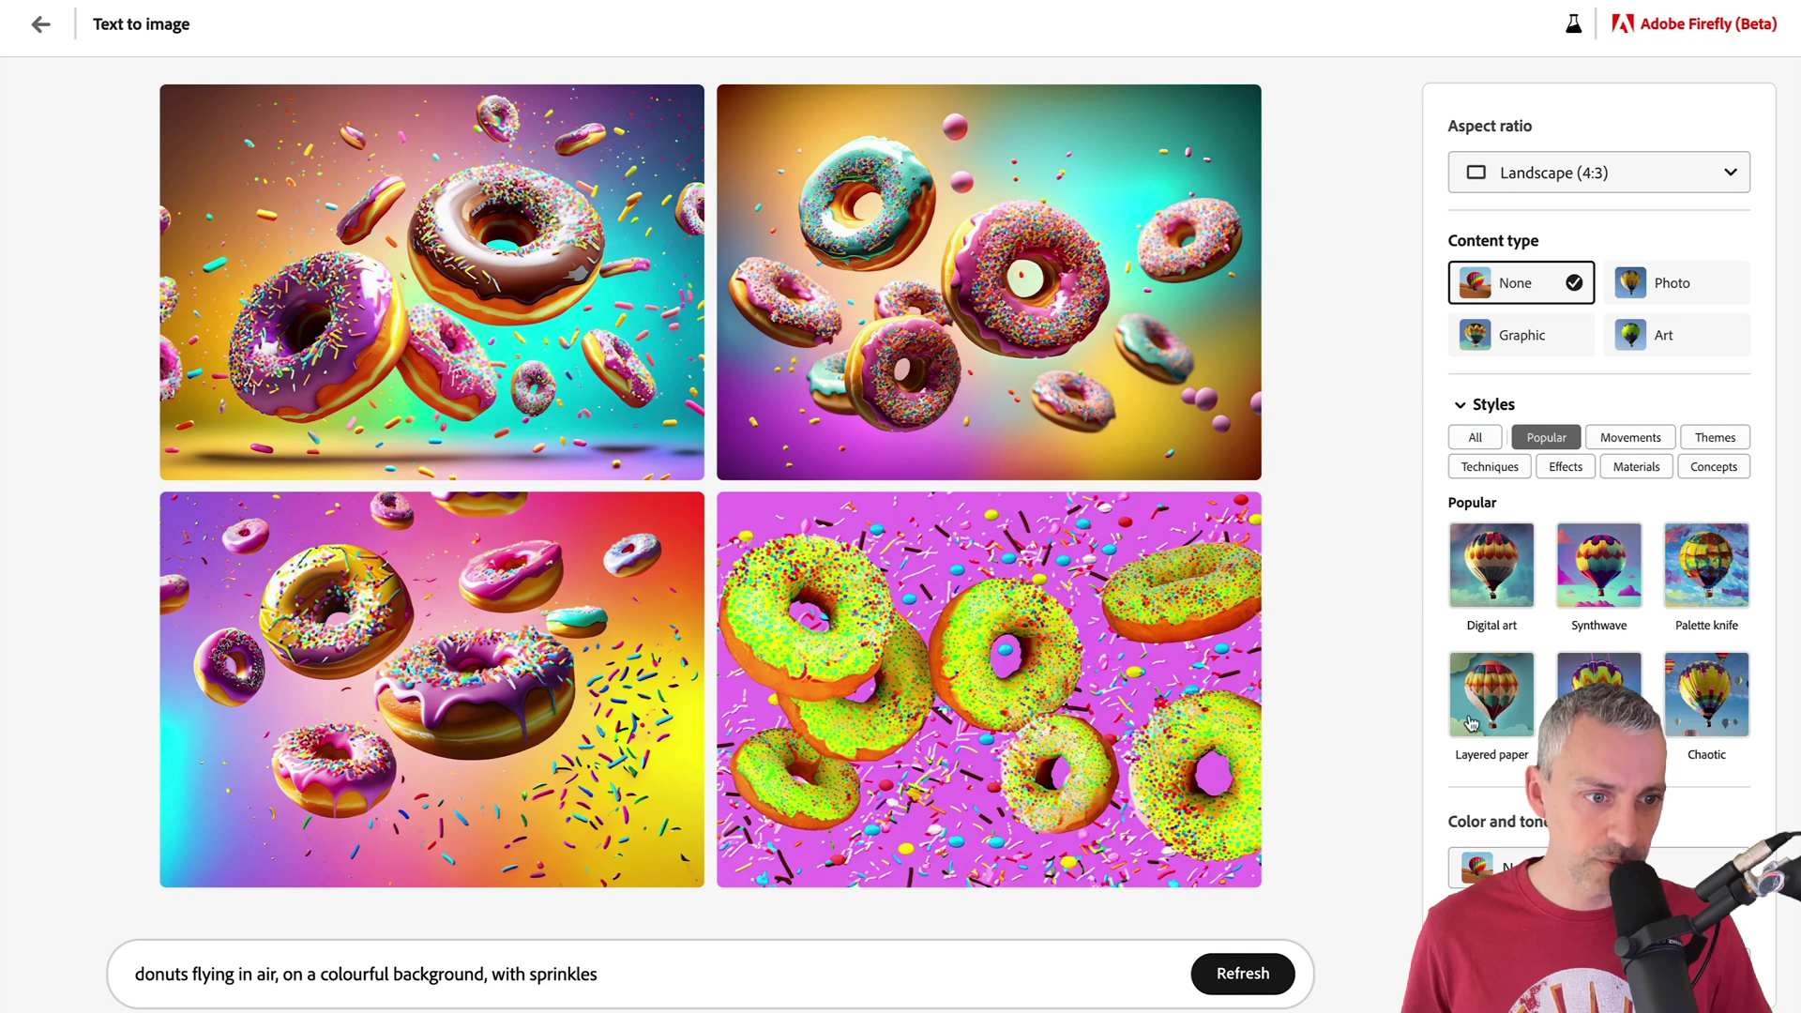
left_click(1588, 579)
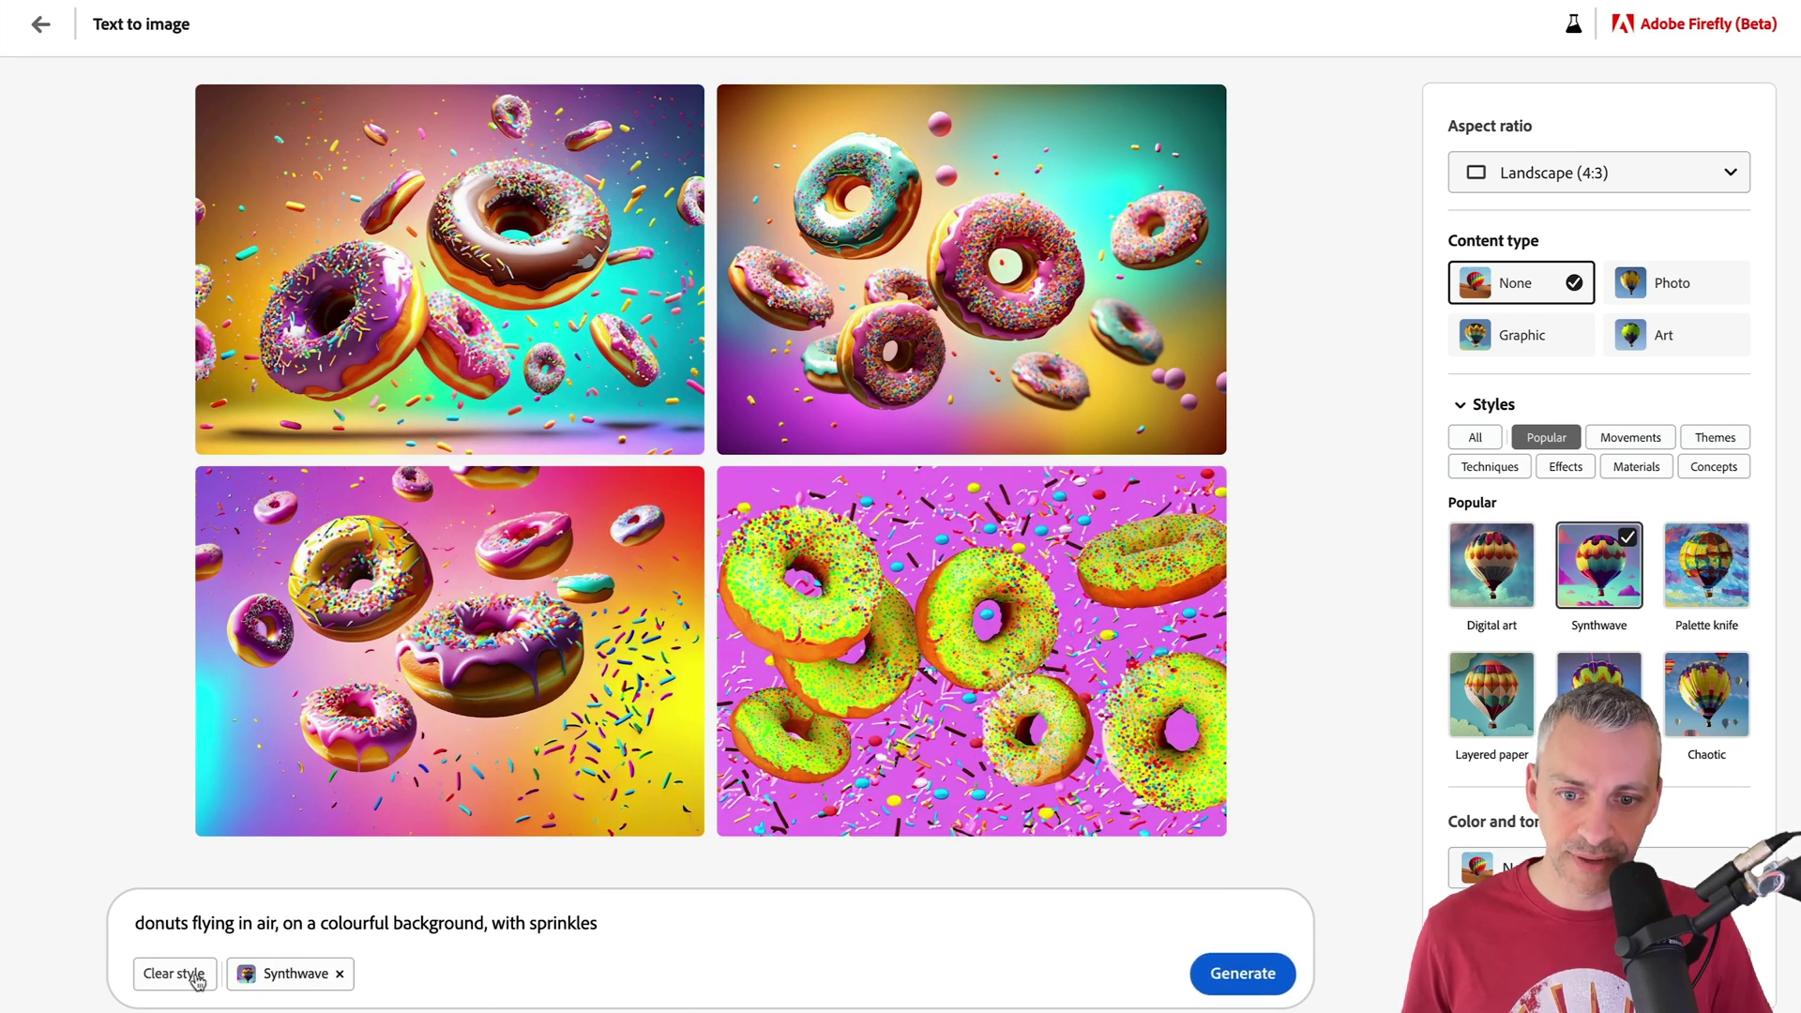
left_click(1243, 976)
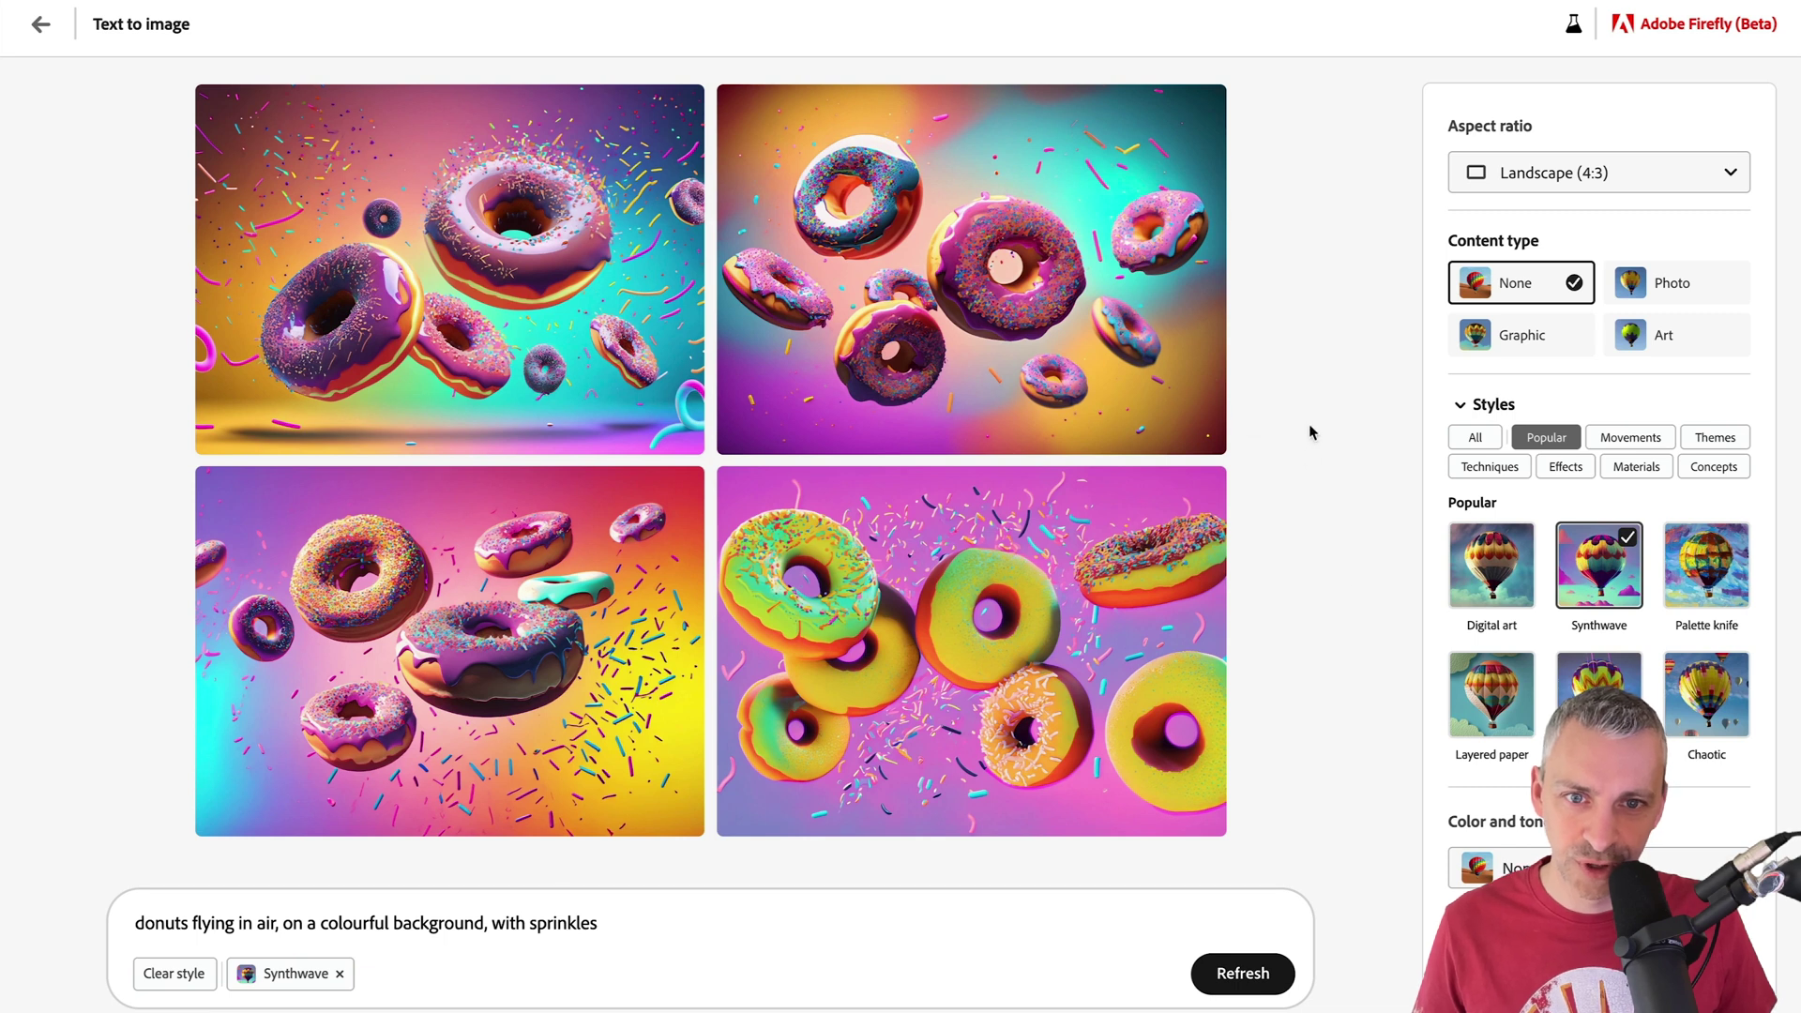
Remove the Synthwave style from the donut prompt and browse the Movements styles.
mouse_move(450, 272)
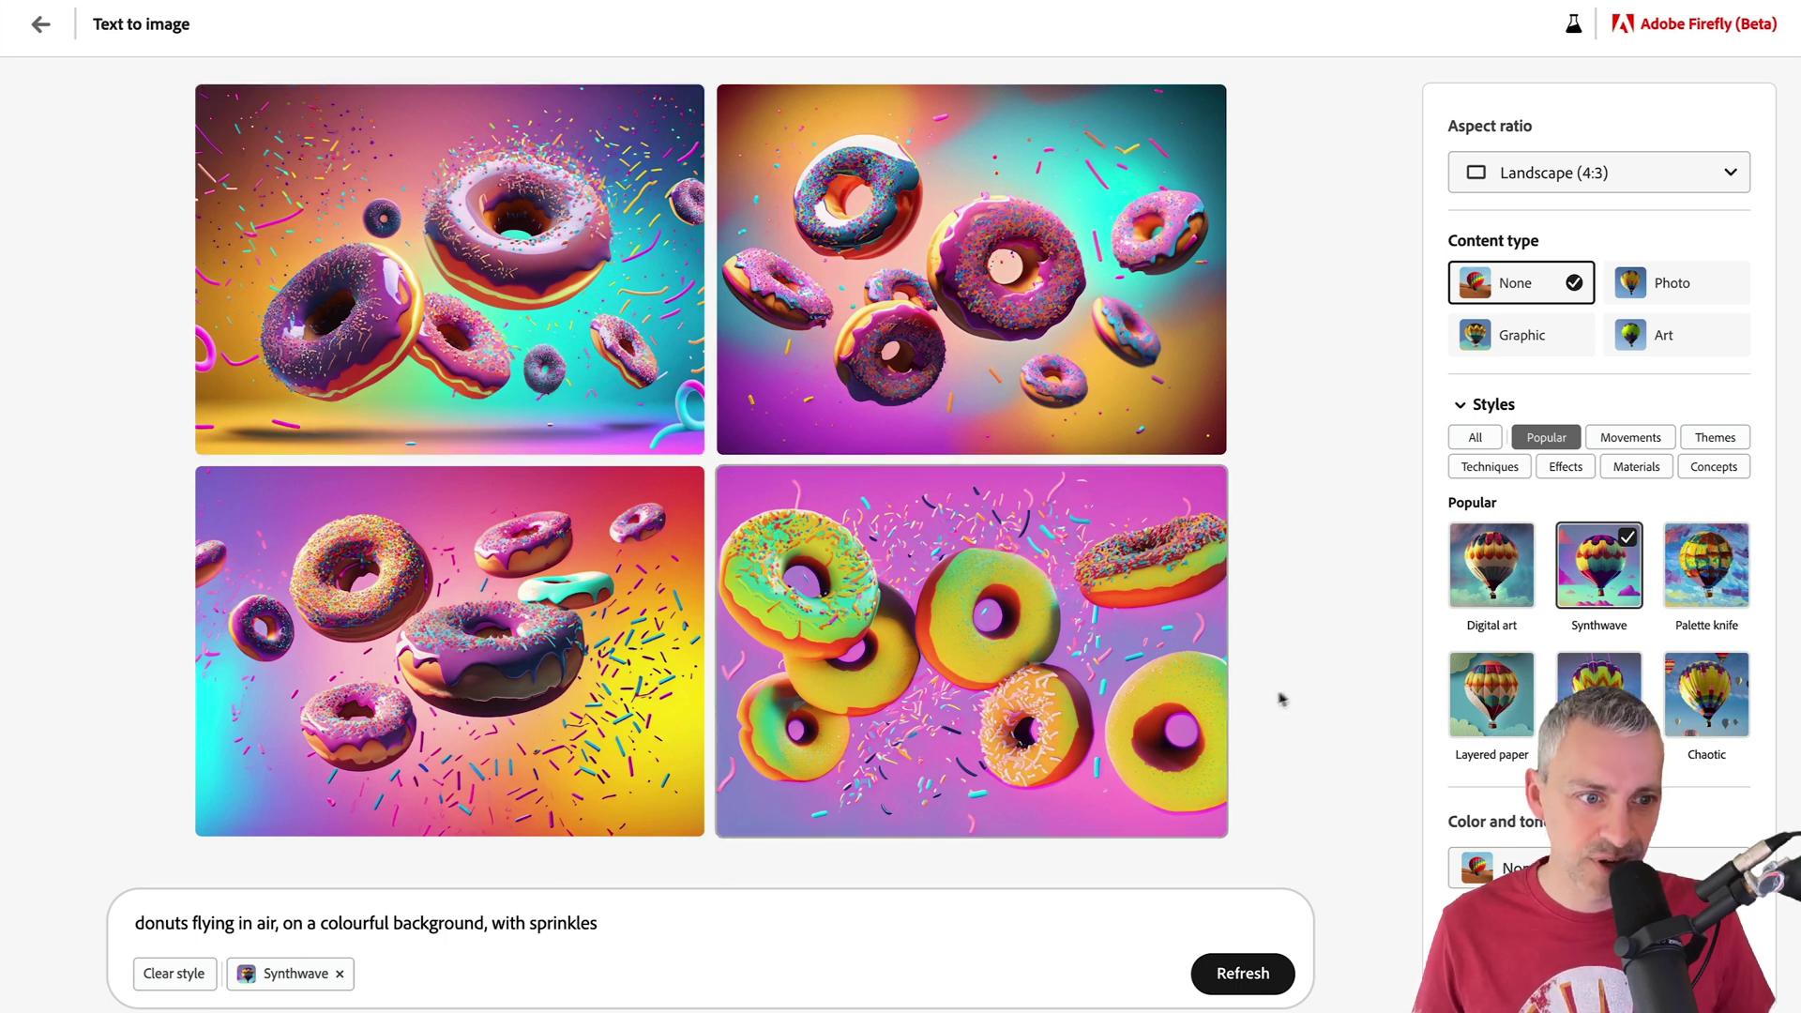
left_click(1599, 562)
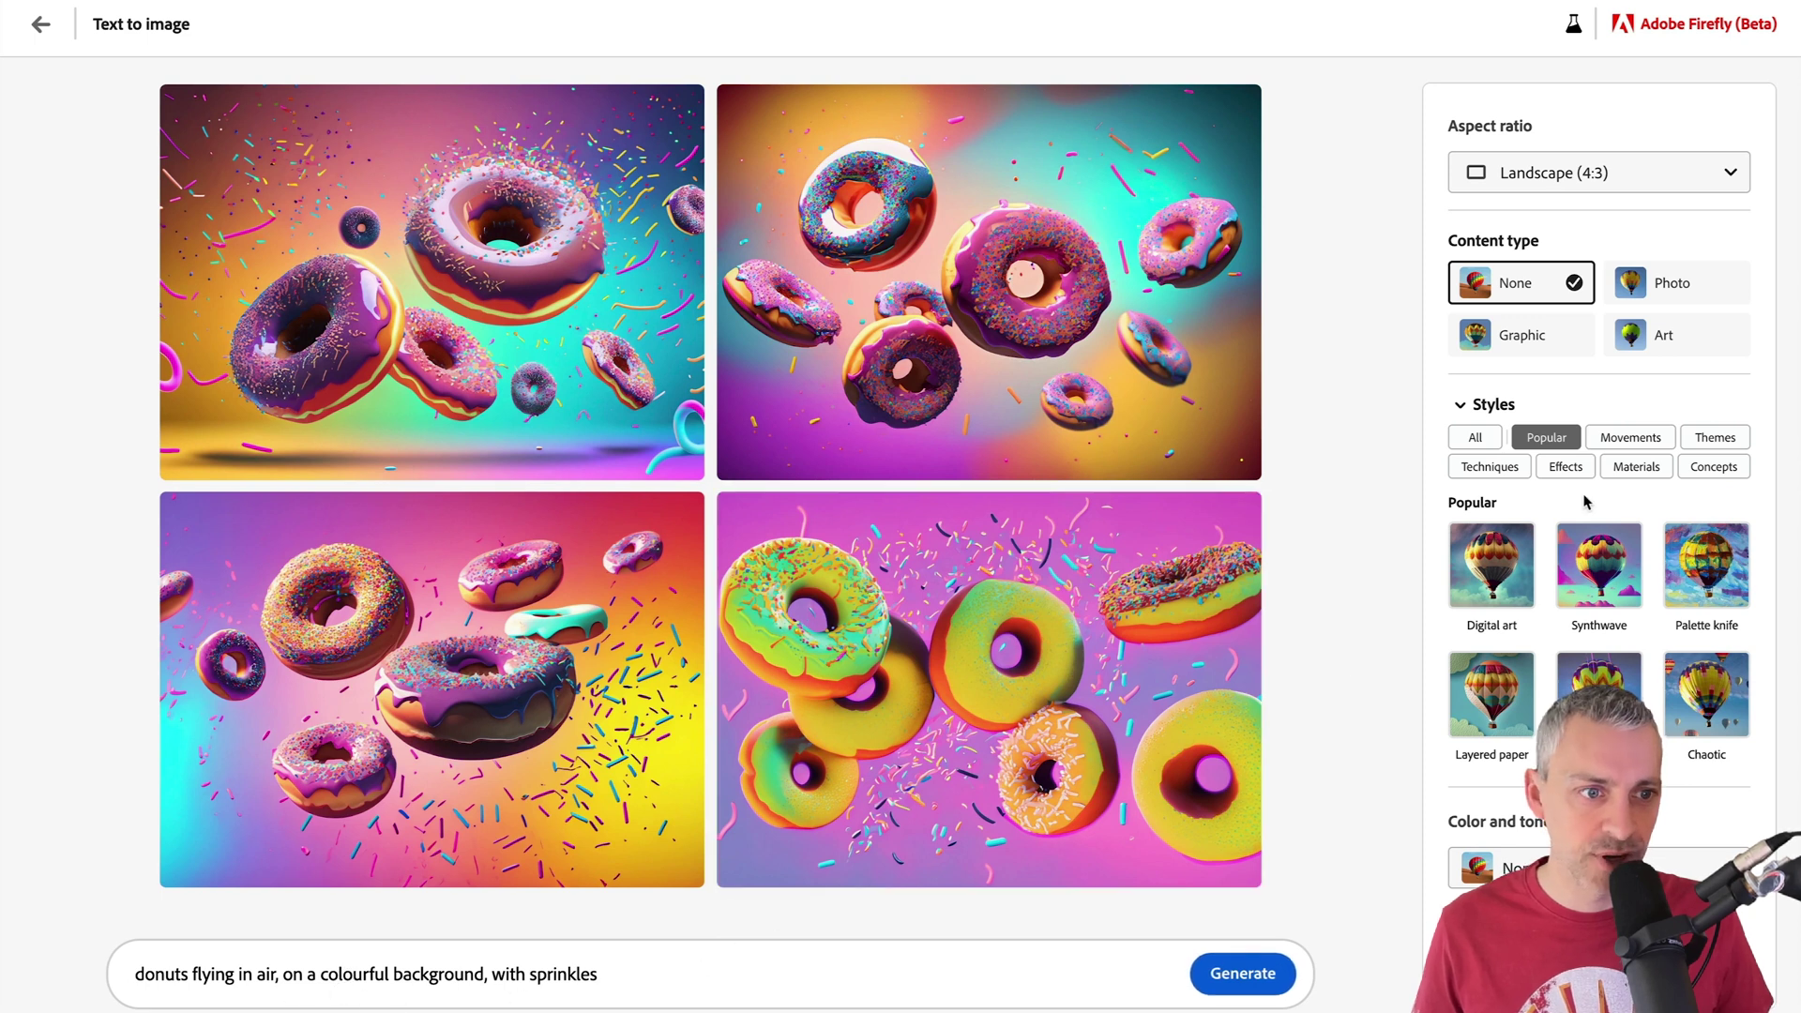
left_click(1628, 433)
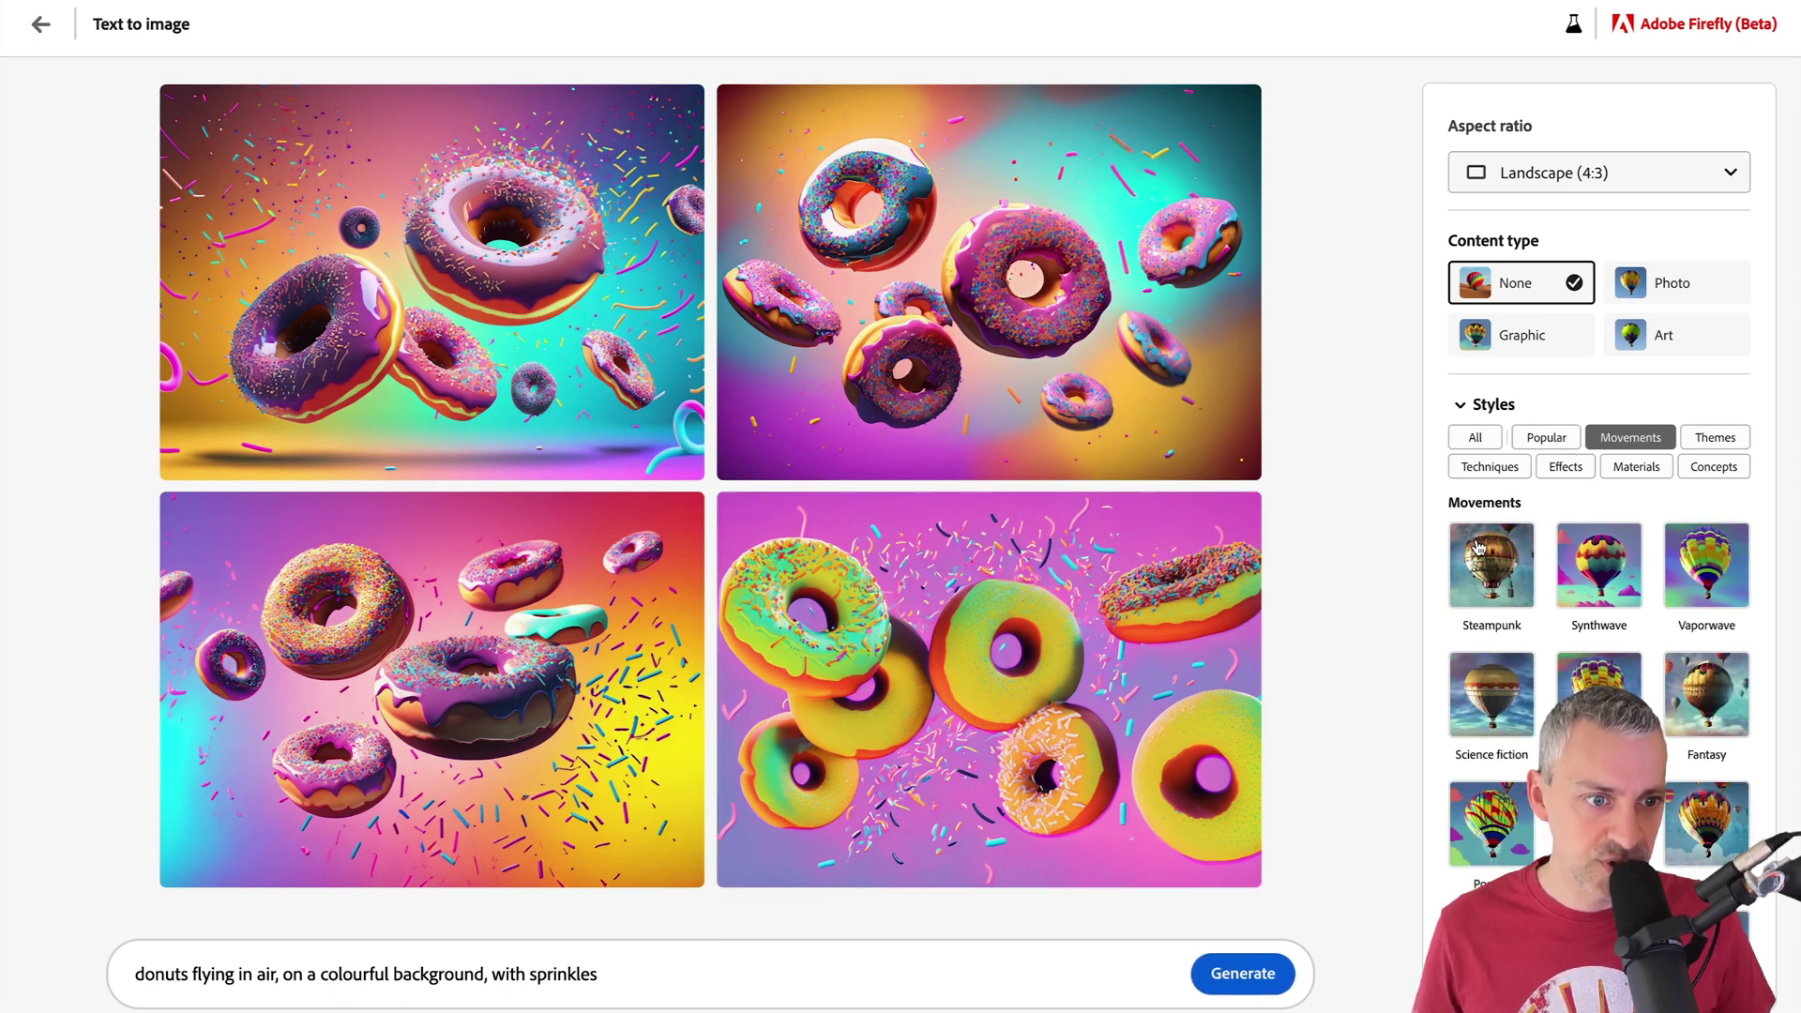
scroll(1702, 621, "down", 1)
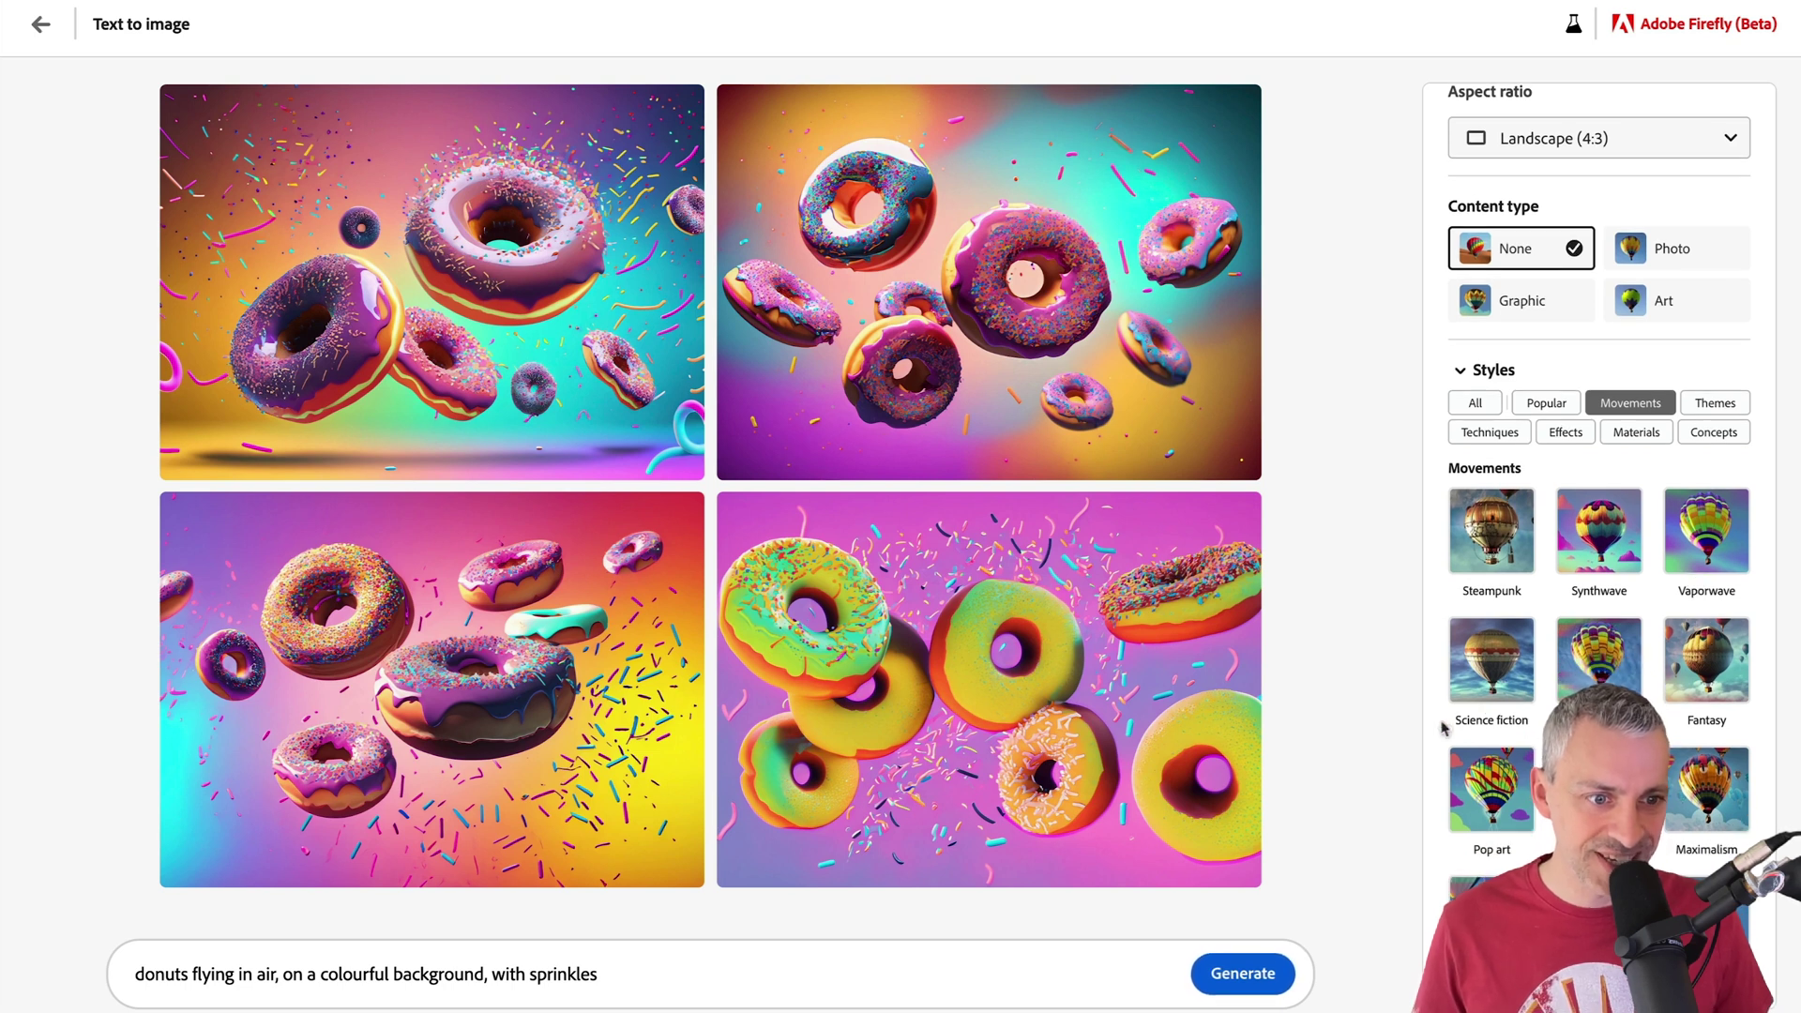
scroll(1463, 675, "down", 2)
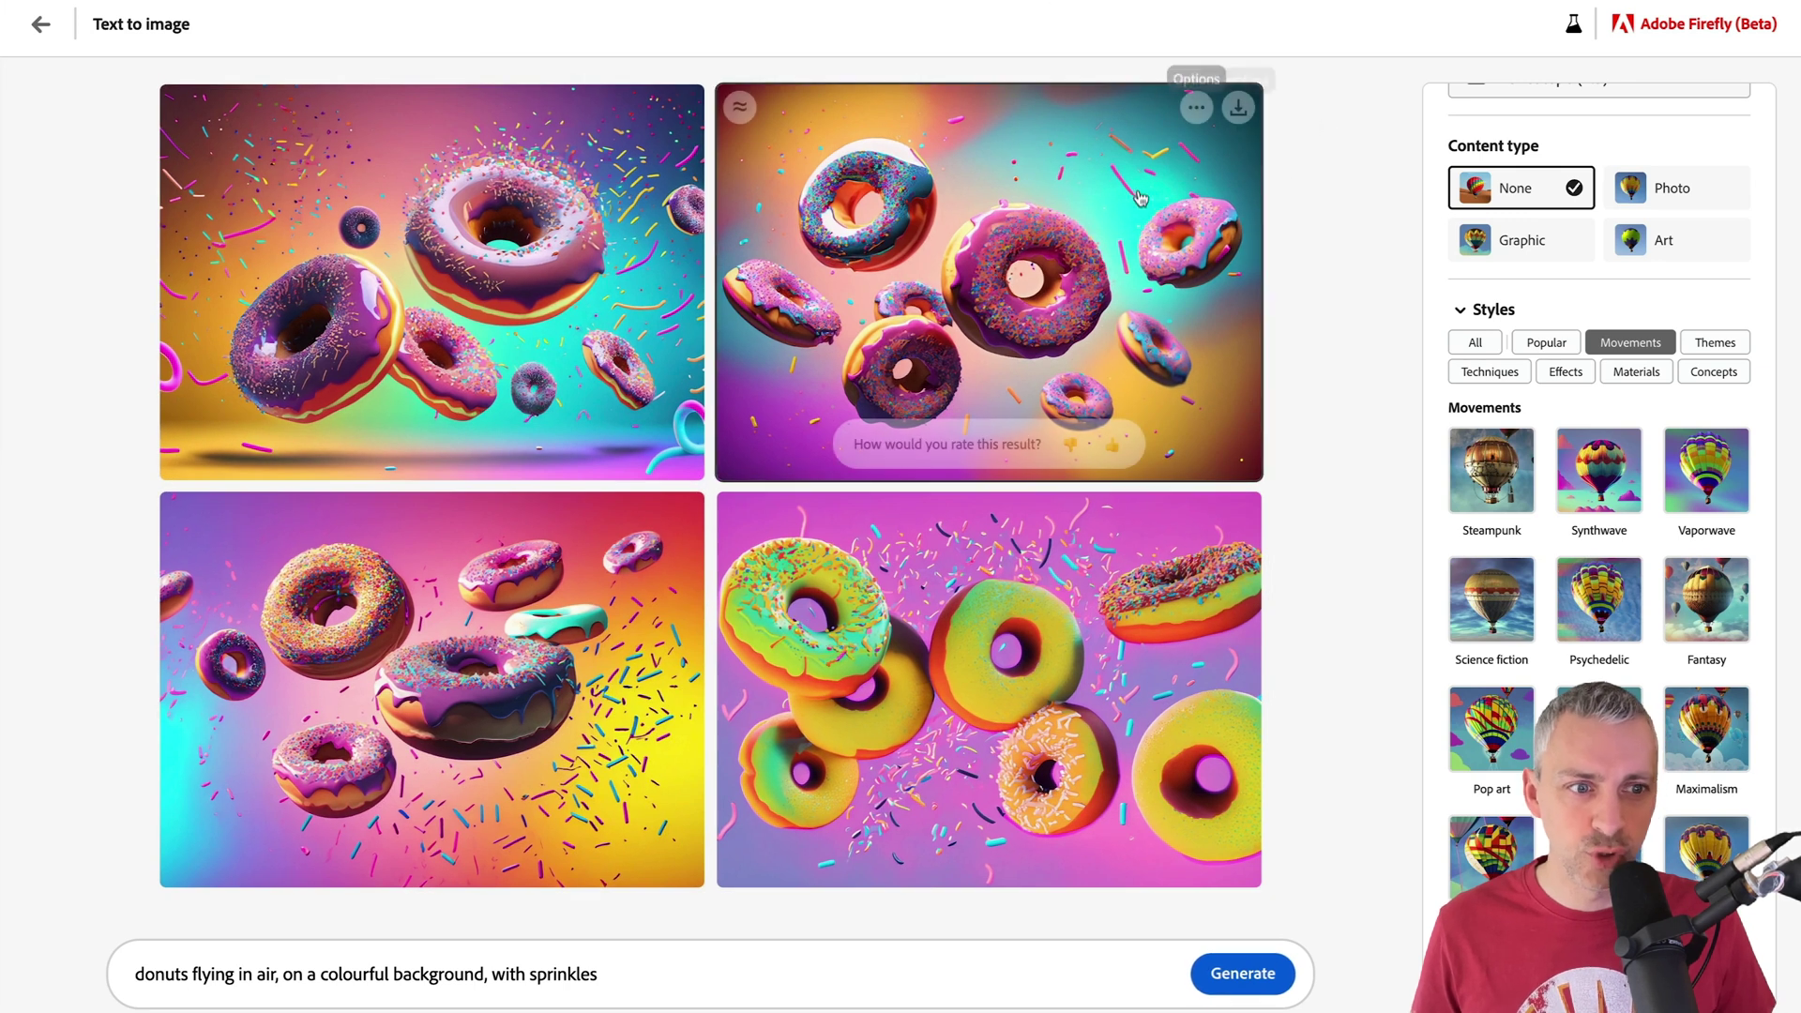
mouse_move(848, 322)
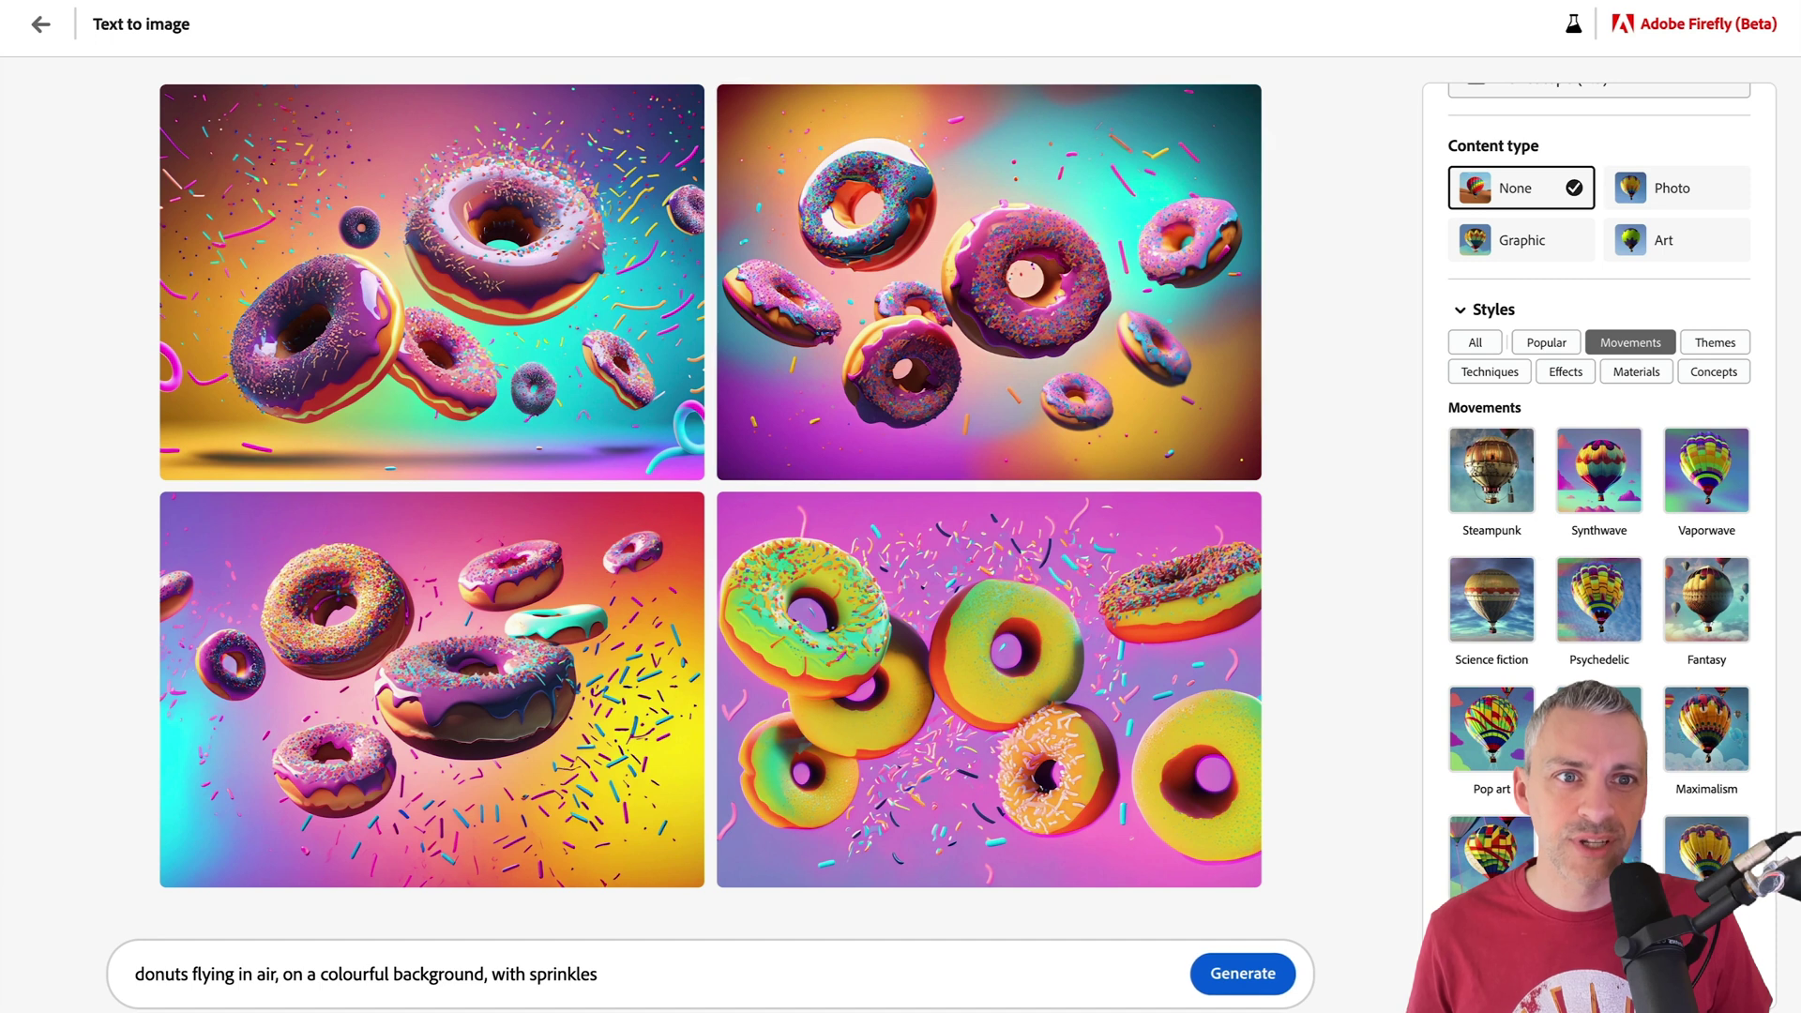
Generate images from "a giant snail slowly making its way across a field of flowers. The snail is wearing a top hat and smoking a pipe".
key("ctrl+a")
type("a giant snail slowly making its way across a field of flowers. The snail is wearing a top hat and smoking a pipe")
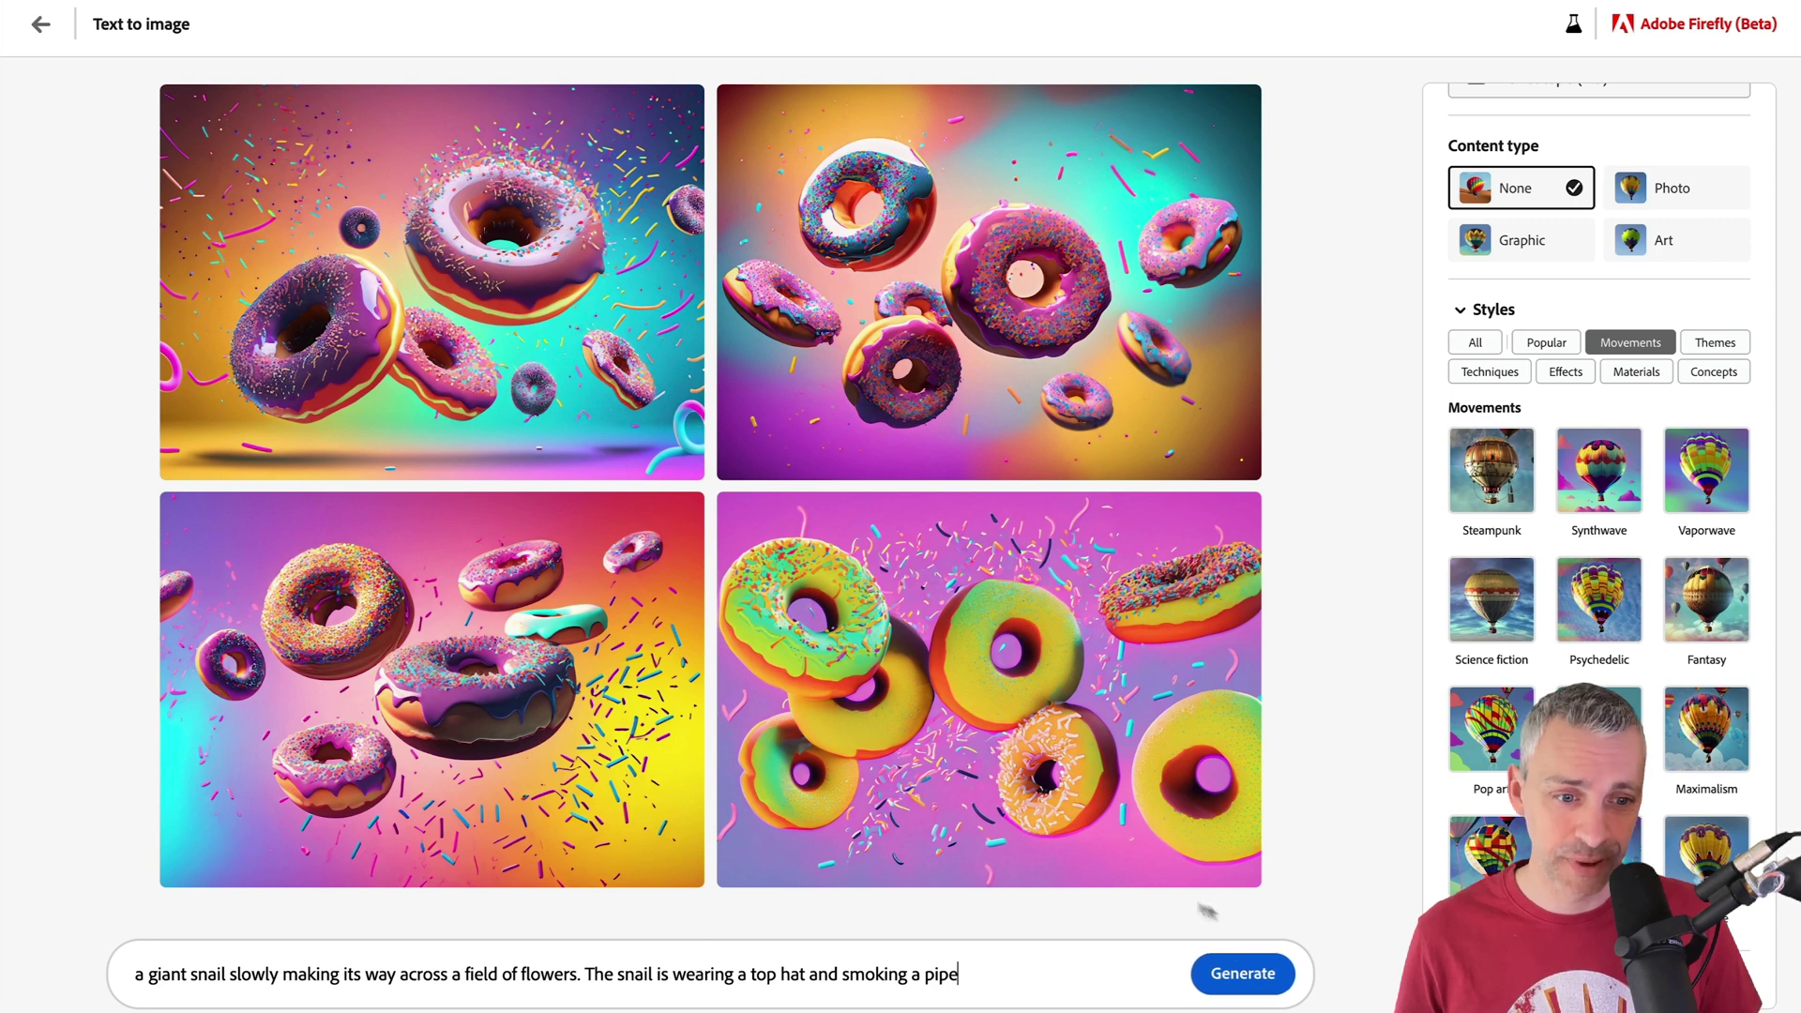
key("Return")
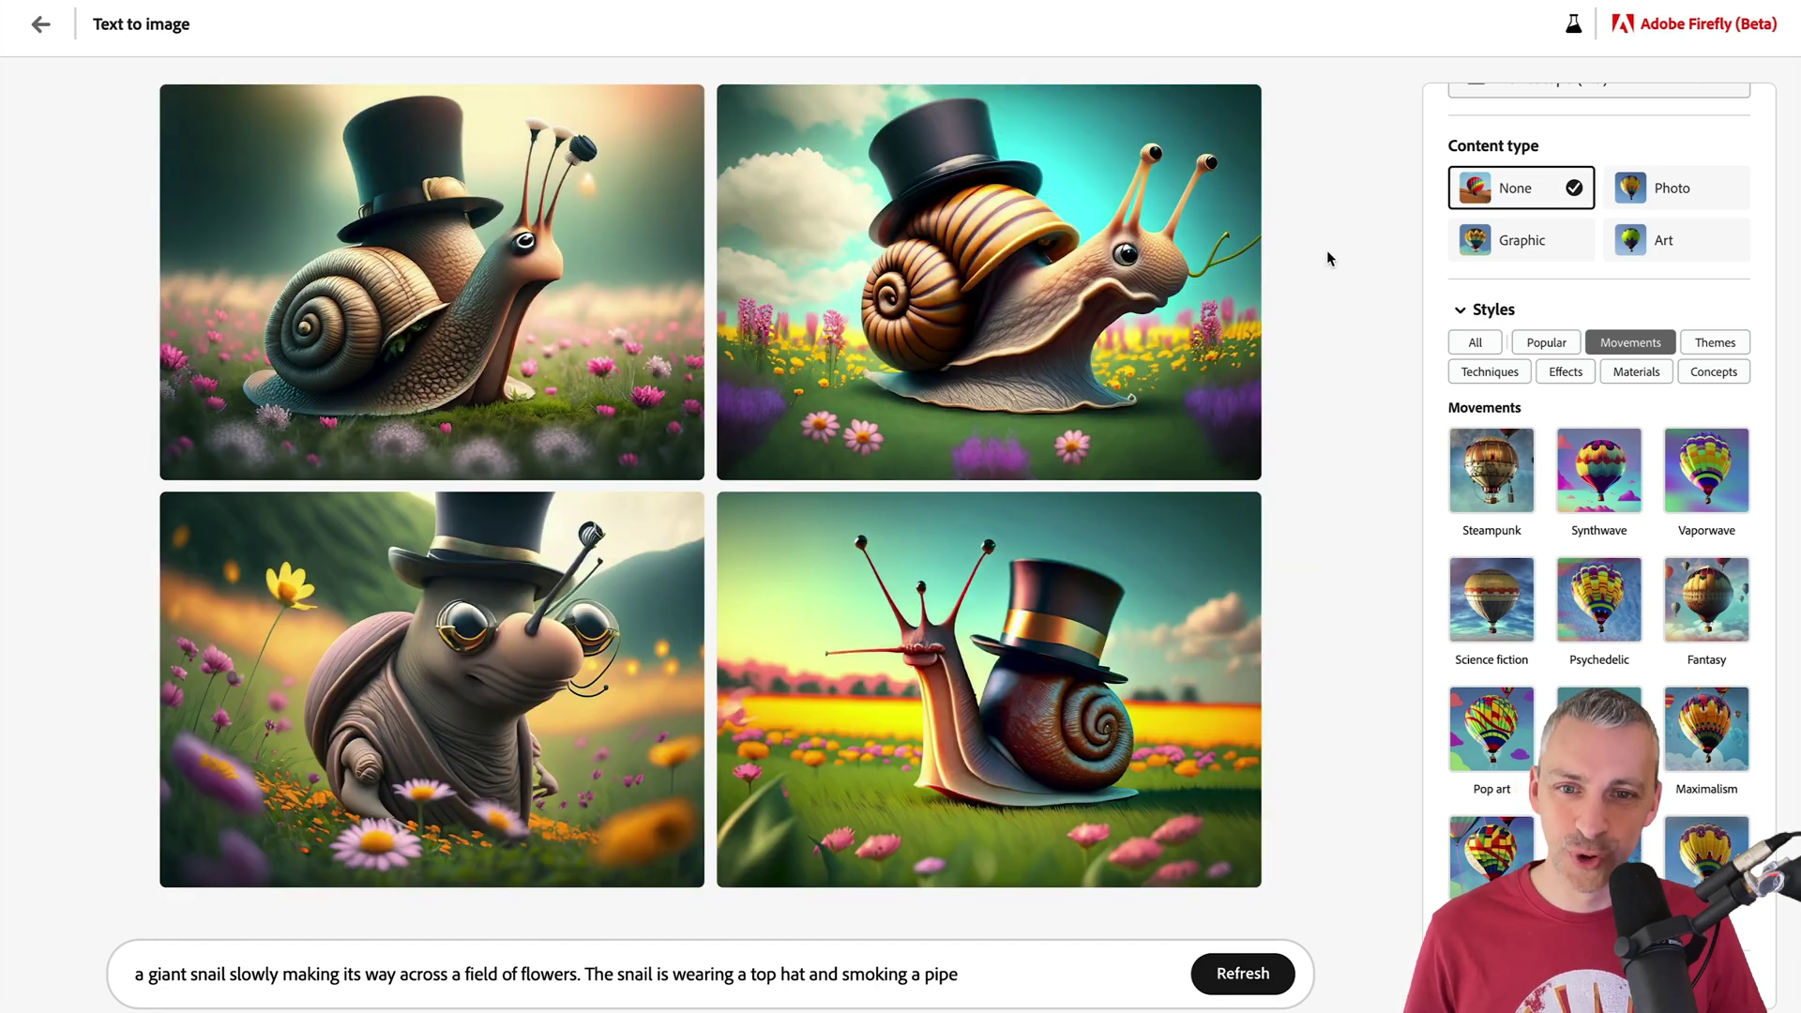
Apply the Pop art movement style to the snail prompt and regenerate the images.
mouse_move(1162, 288)
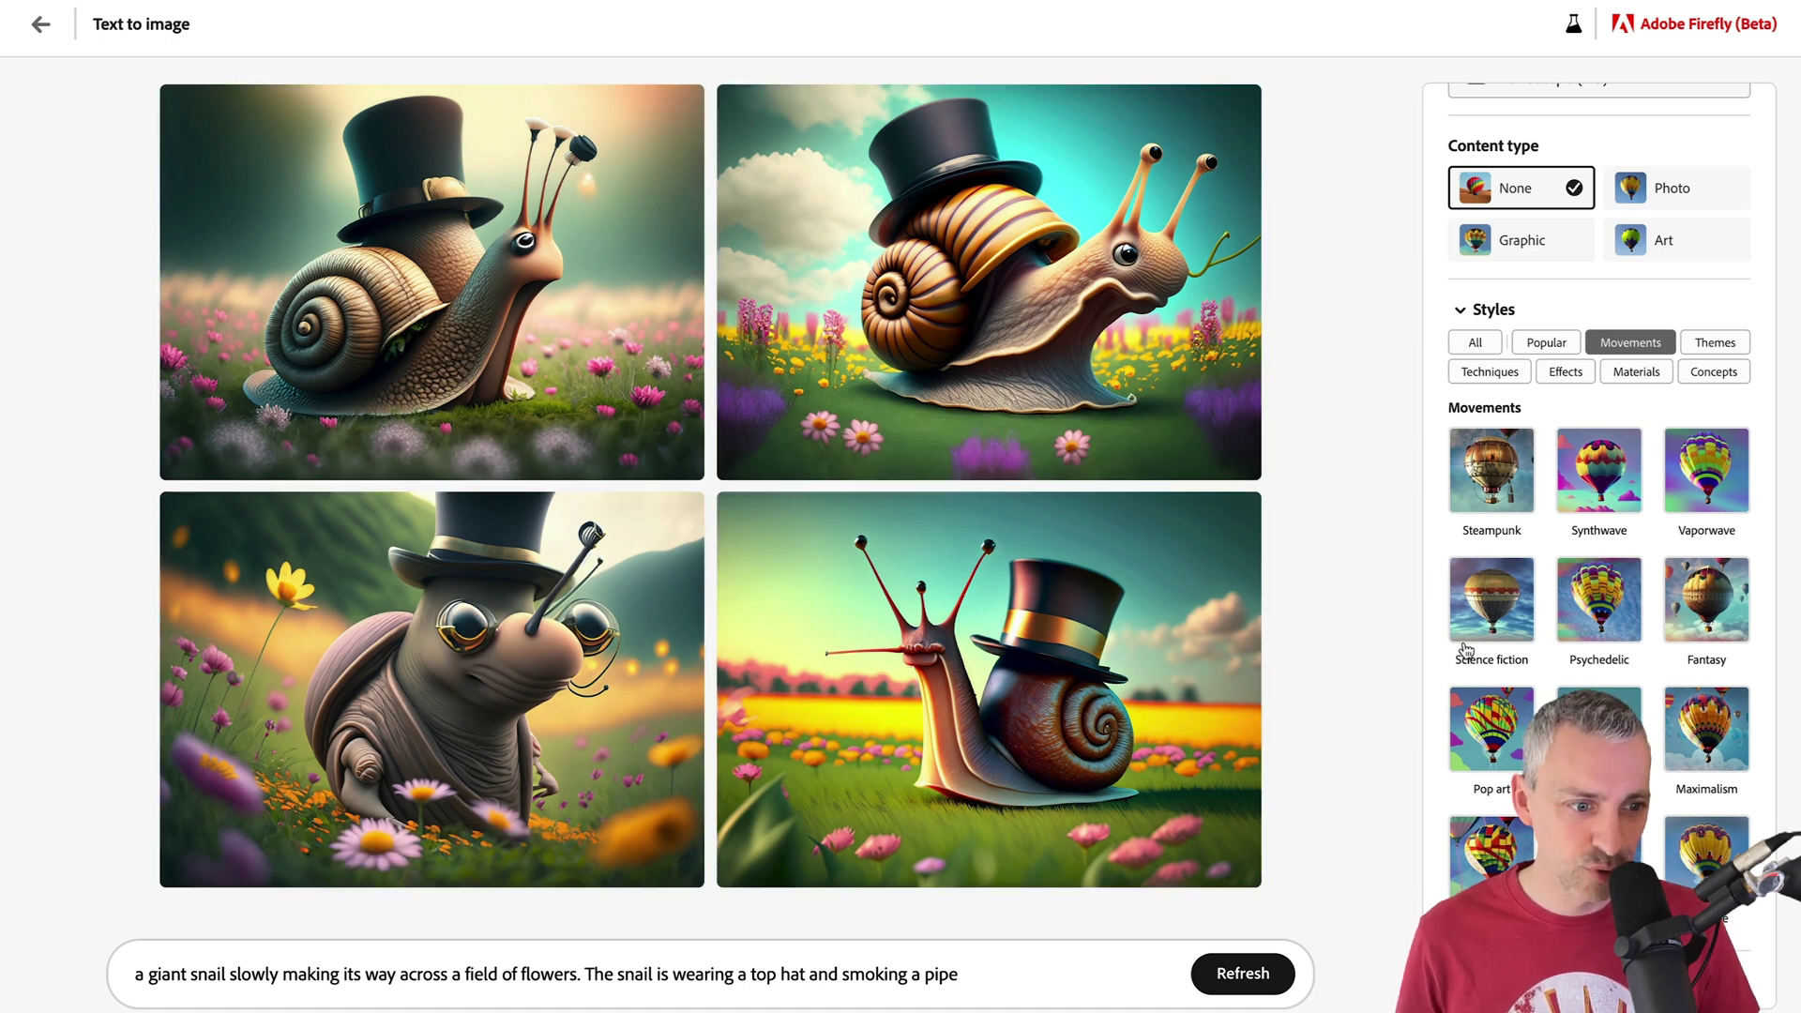
scroll(1466, 650, "down", 1)
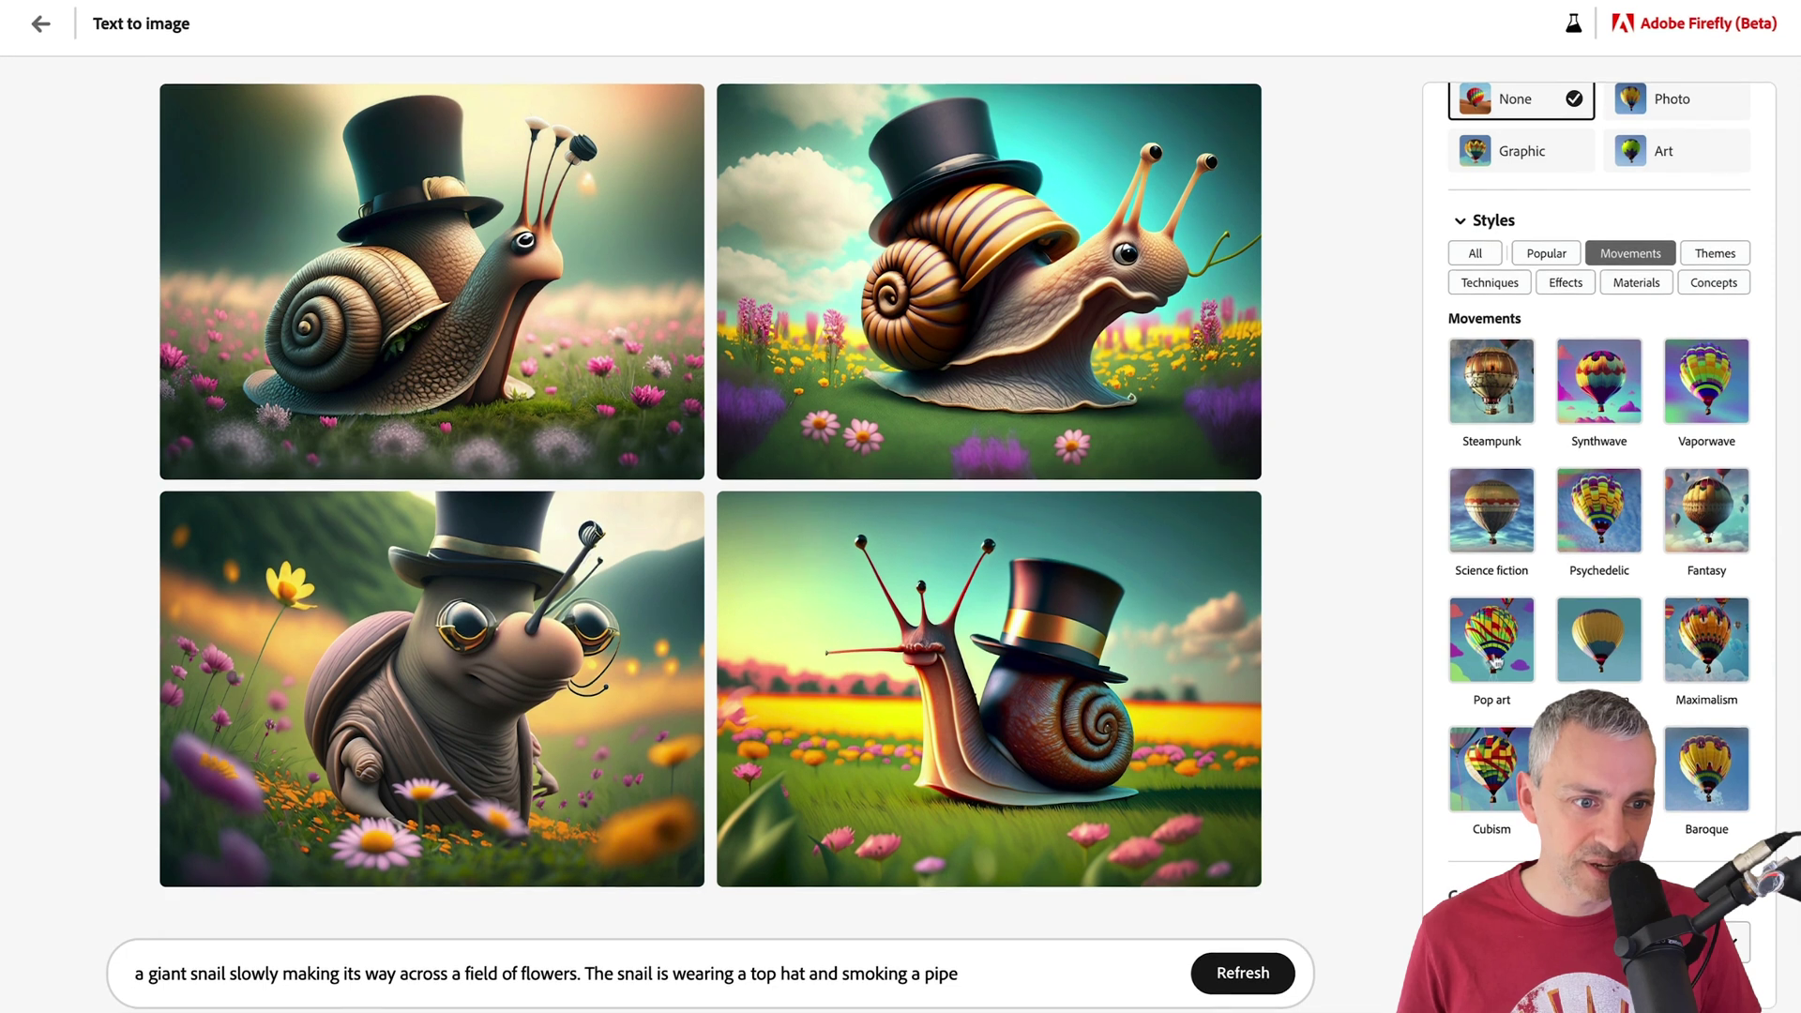
left_click(1495, 662)
left_click(1245, 976)
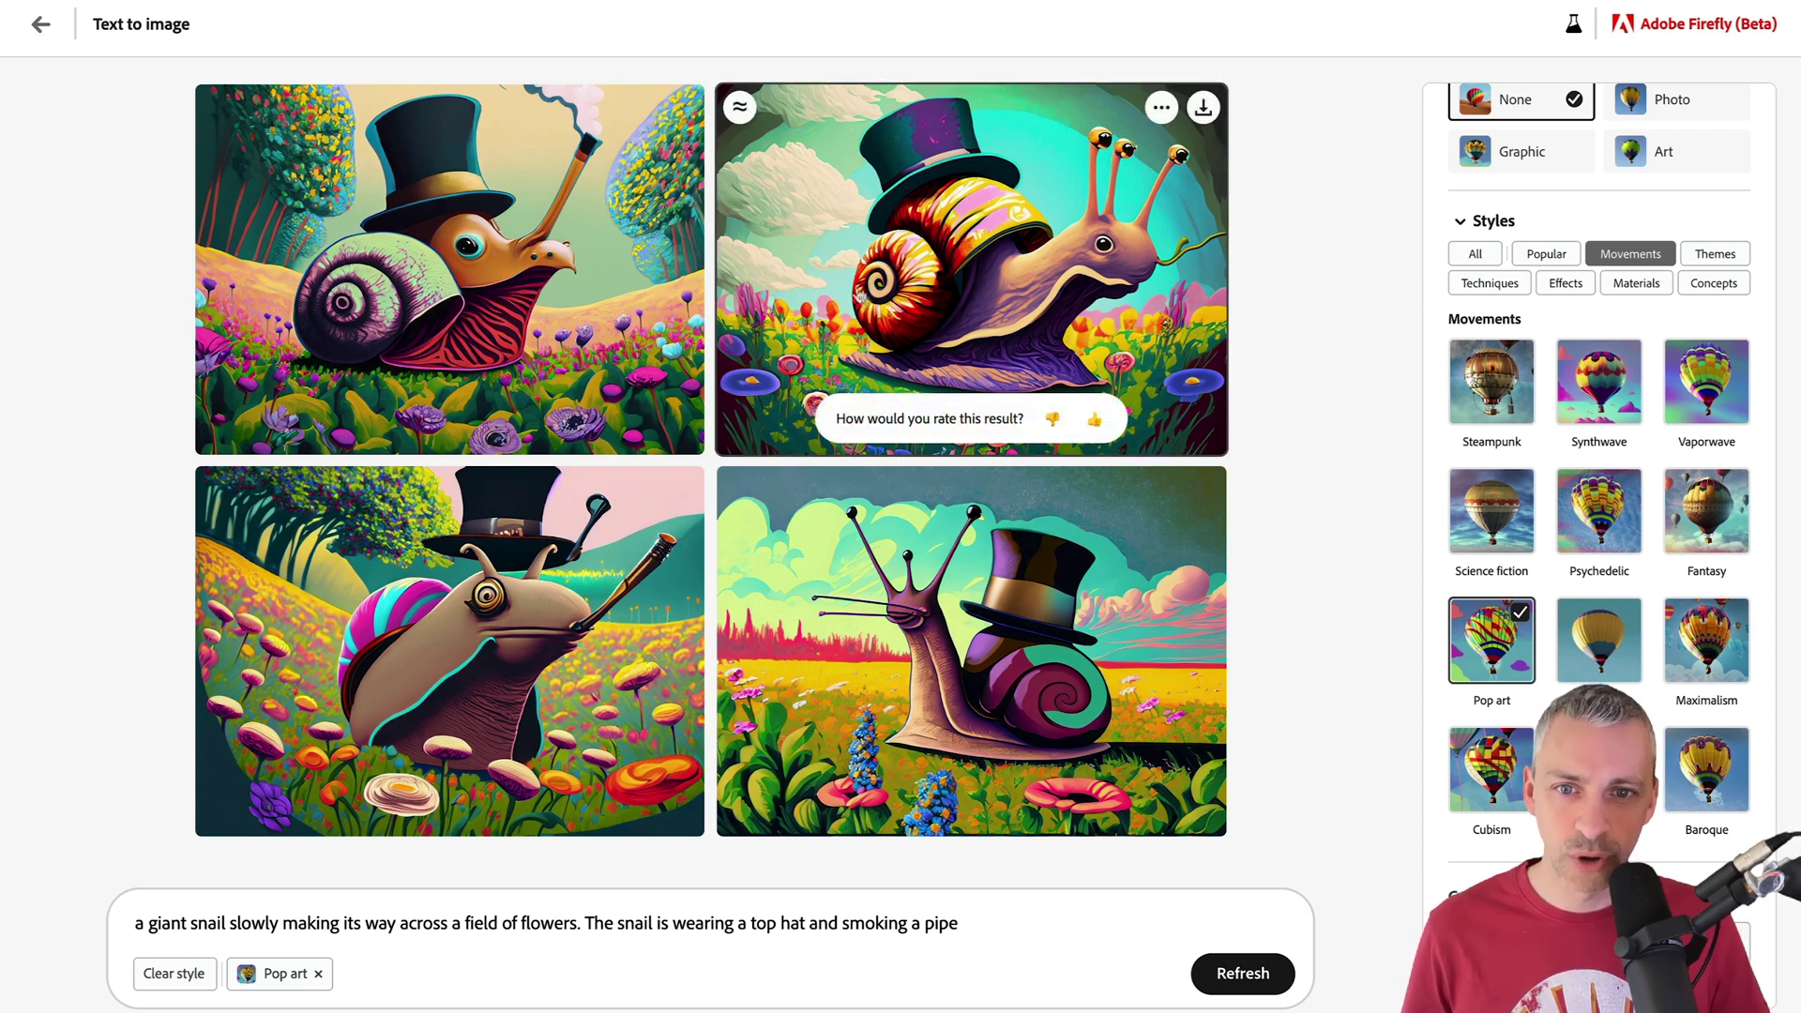
Remove the Pop art style from the snail prompt and look through the remaining generation settings.
left_click(1482, 644)
scroll(1482, 643, "down", 2)
scroll(1595, 375, "up", 2)
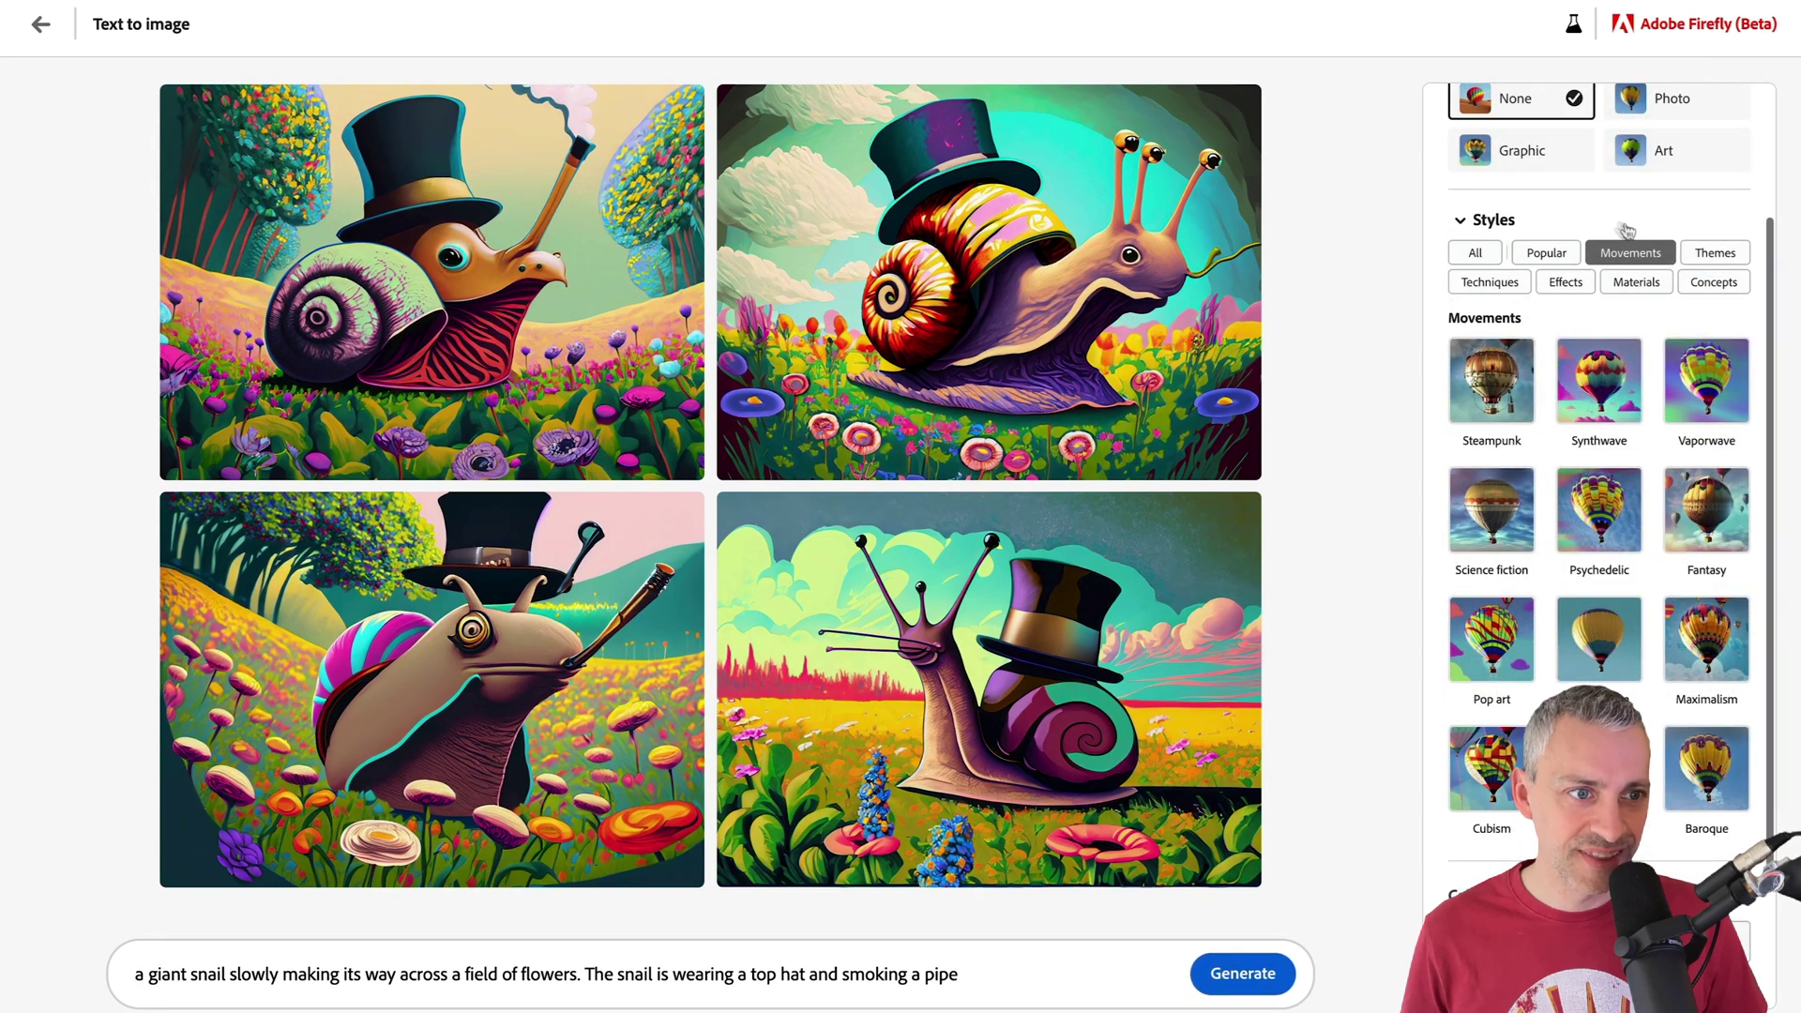
Apply the Pixel art theme to the snail prompt, regenerate the images and view one snail image enlarged.
left_click(1726, 255)
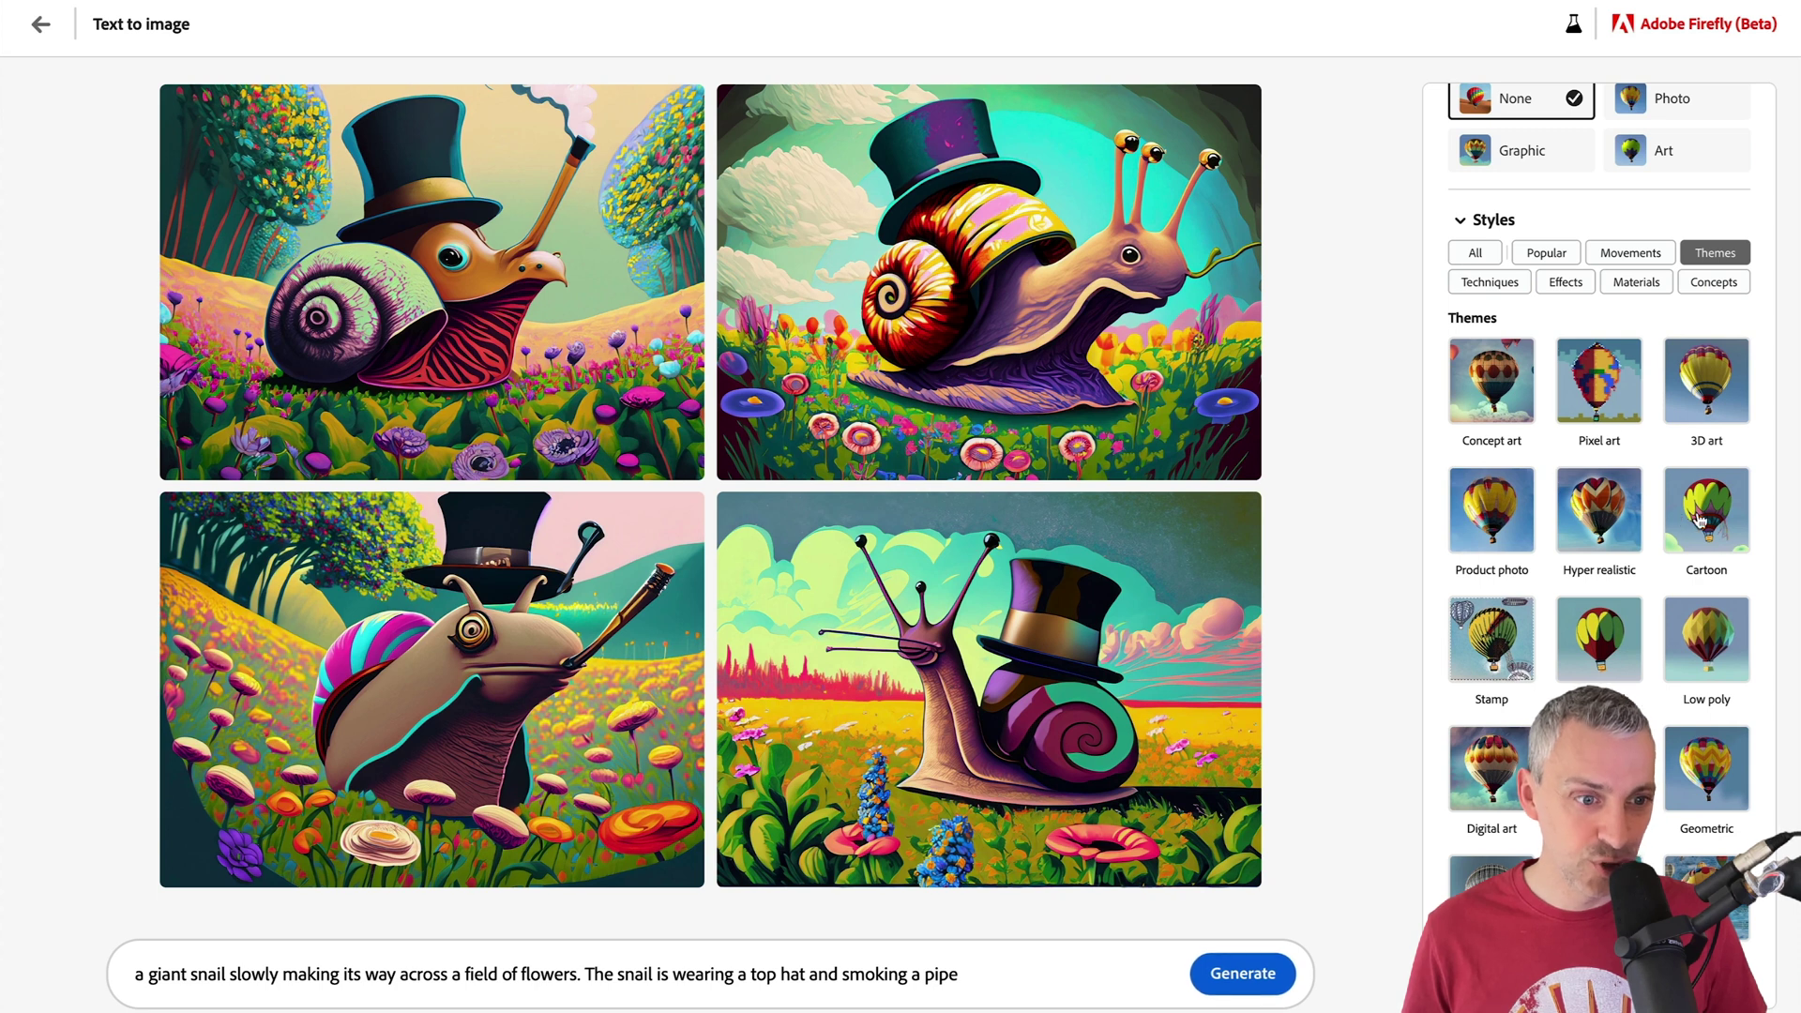
scroll(1614, 610, "down", 1)
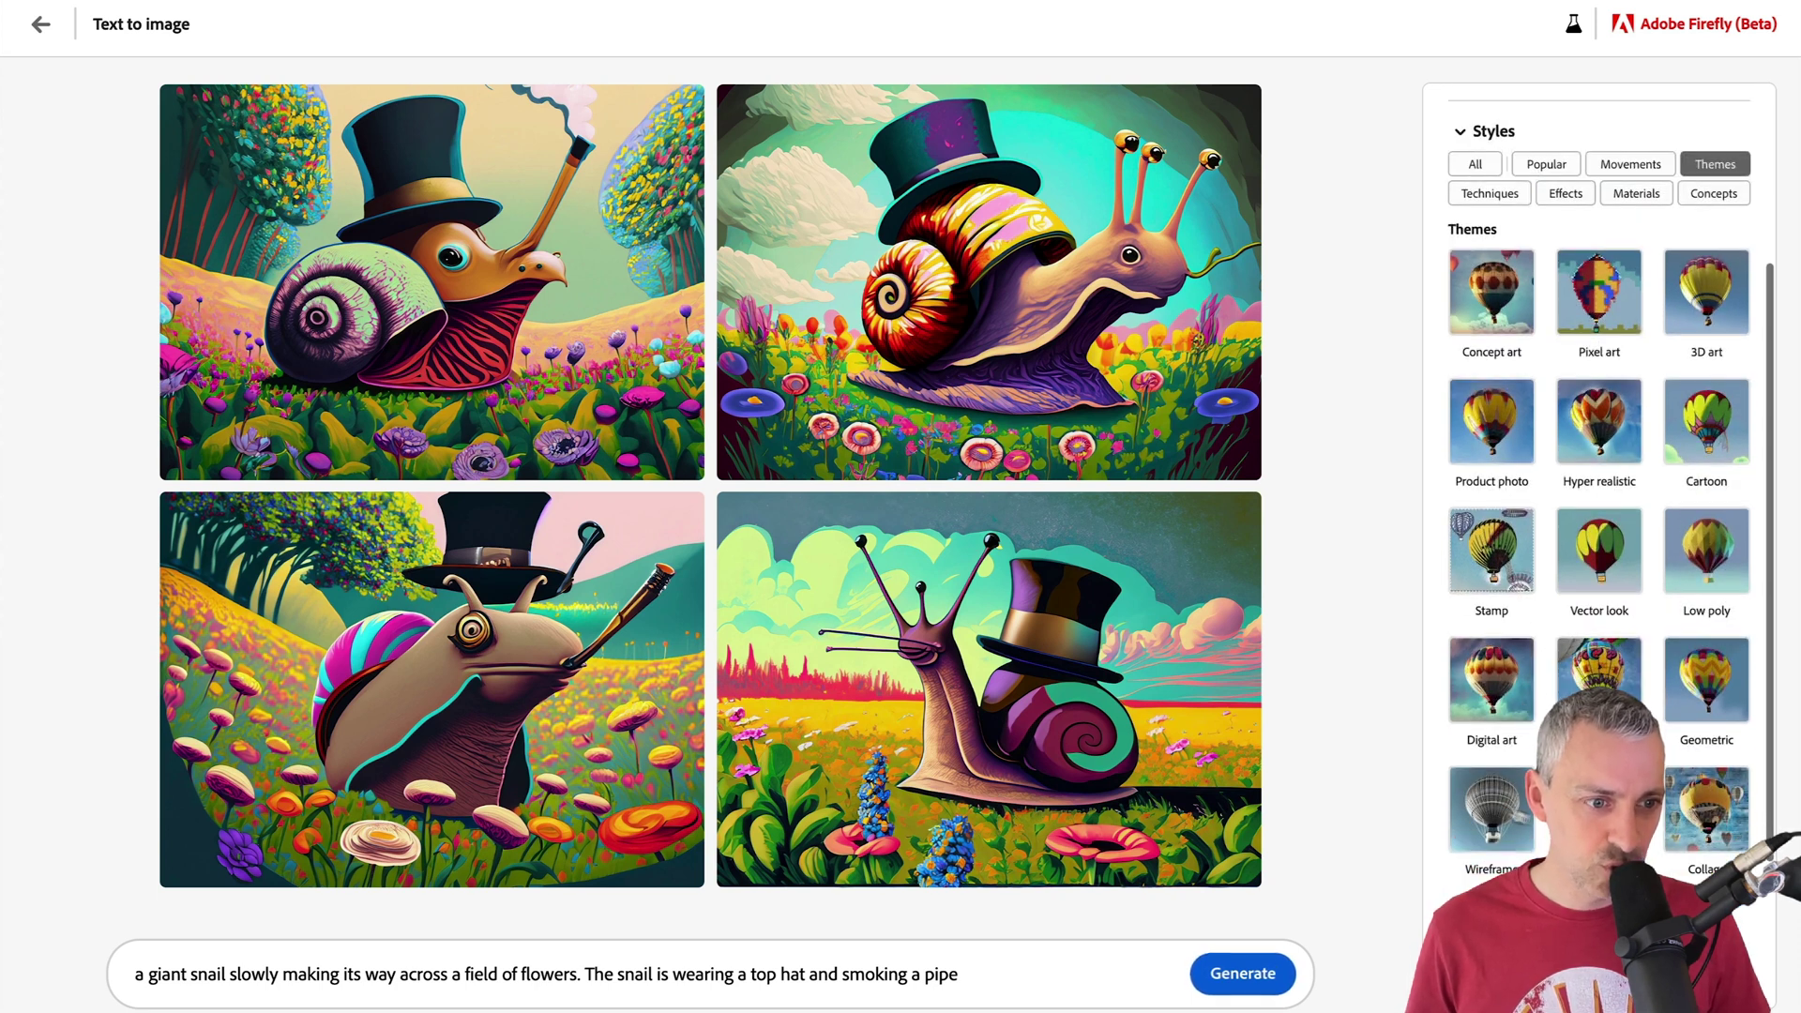
scroll(1501, 577, "up", 1)
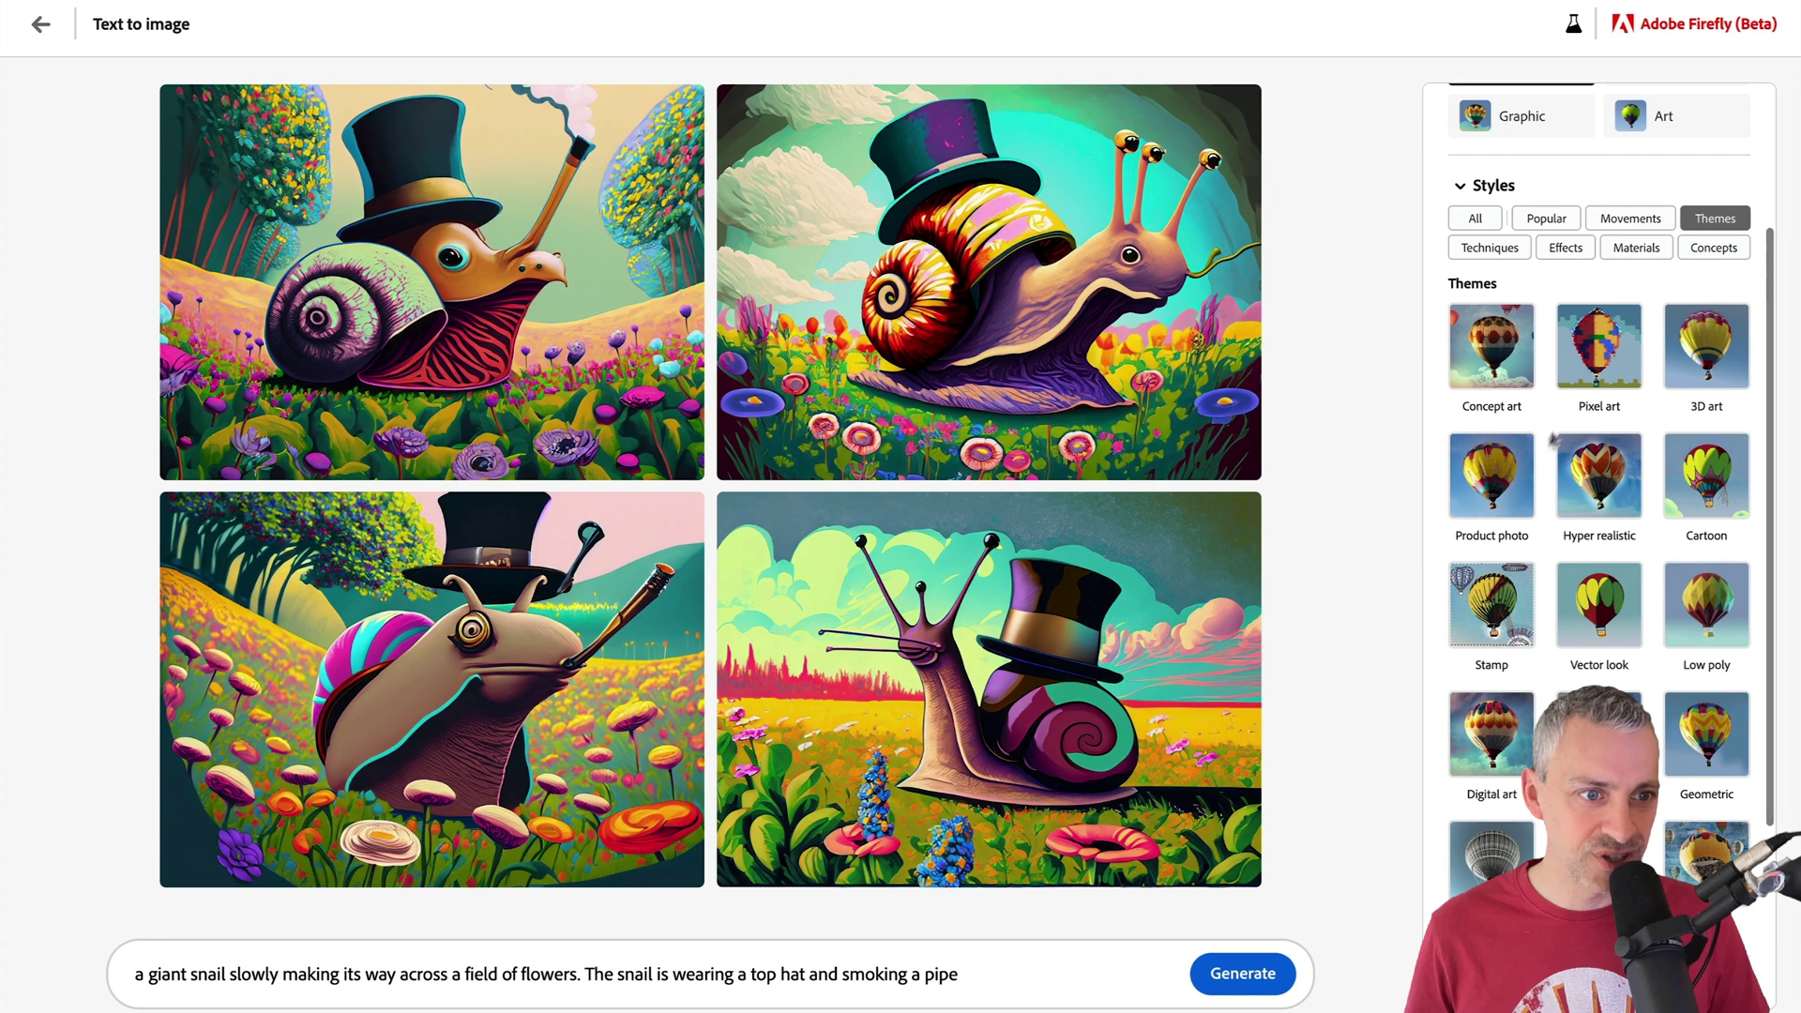
left_click(1588, 376)
left_click(1234, 974)
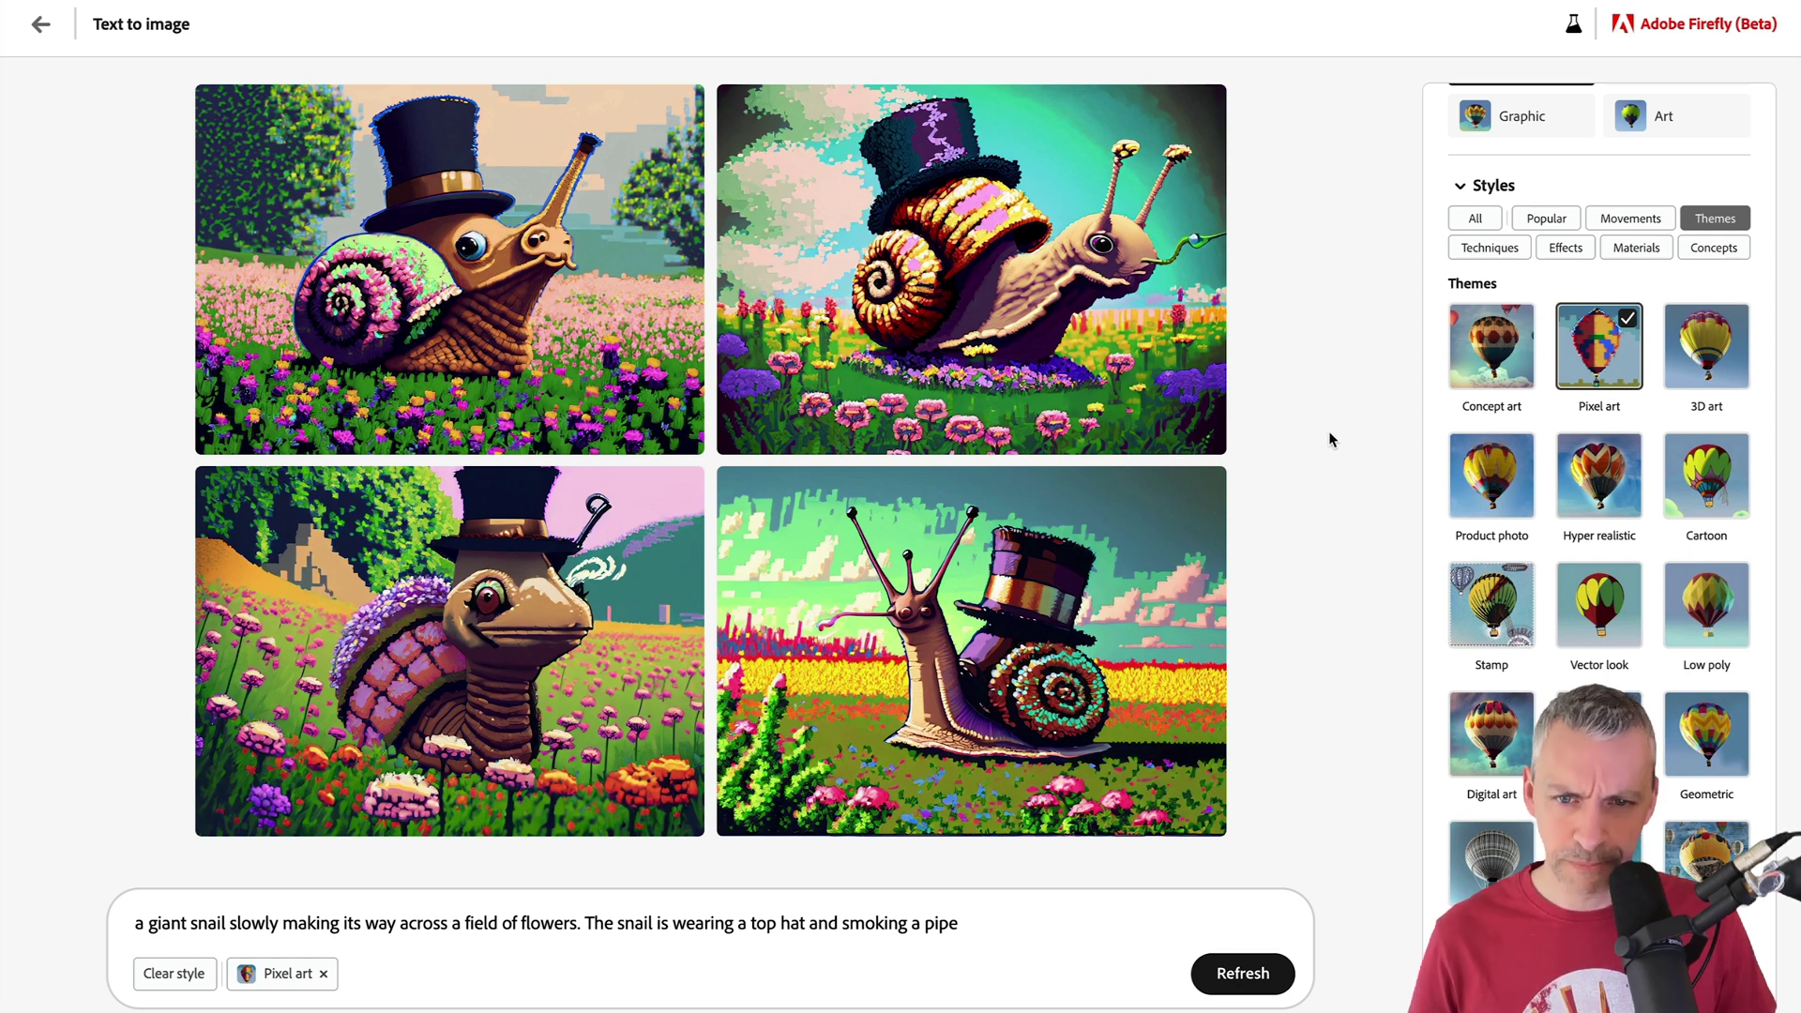
left_click(1152, 299)
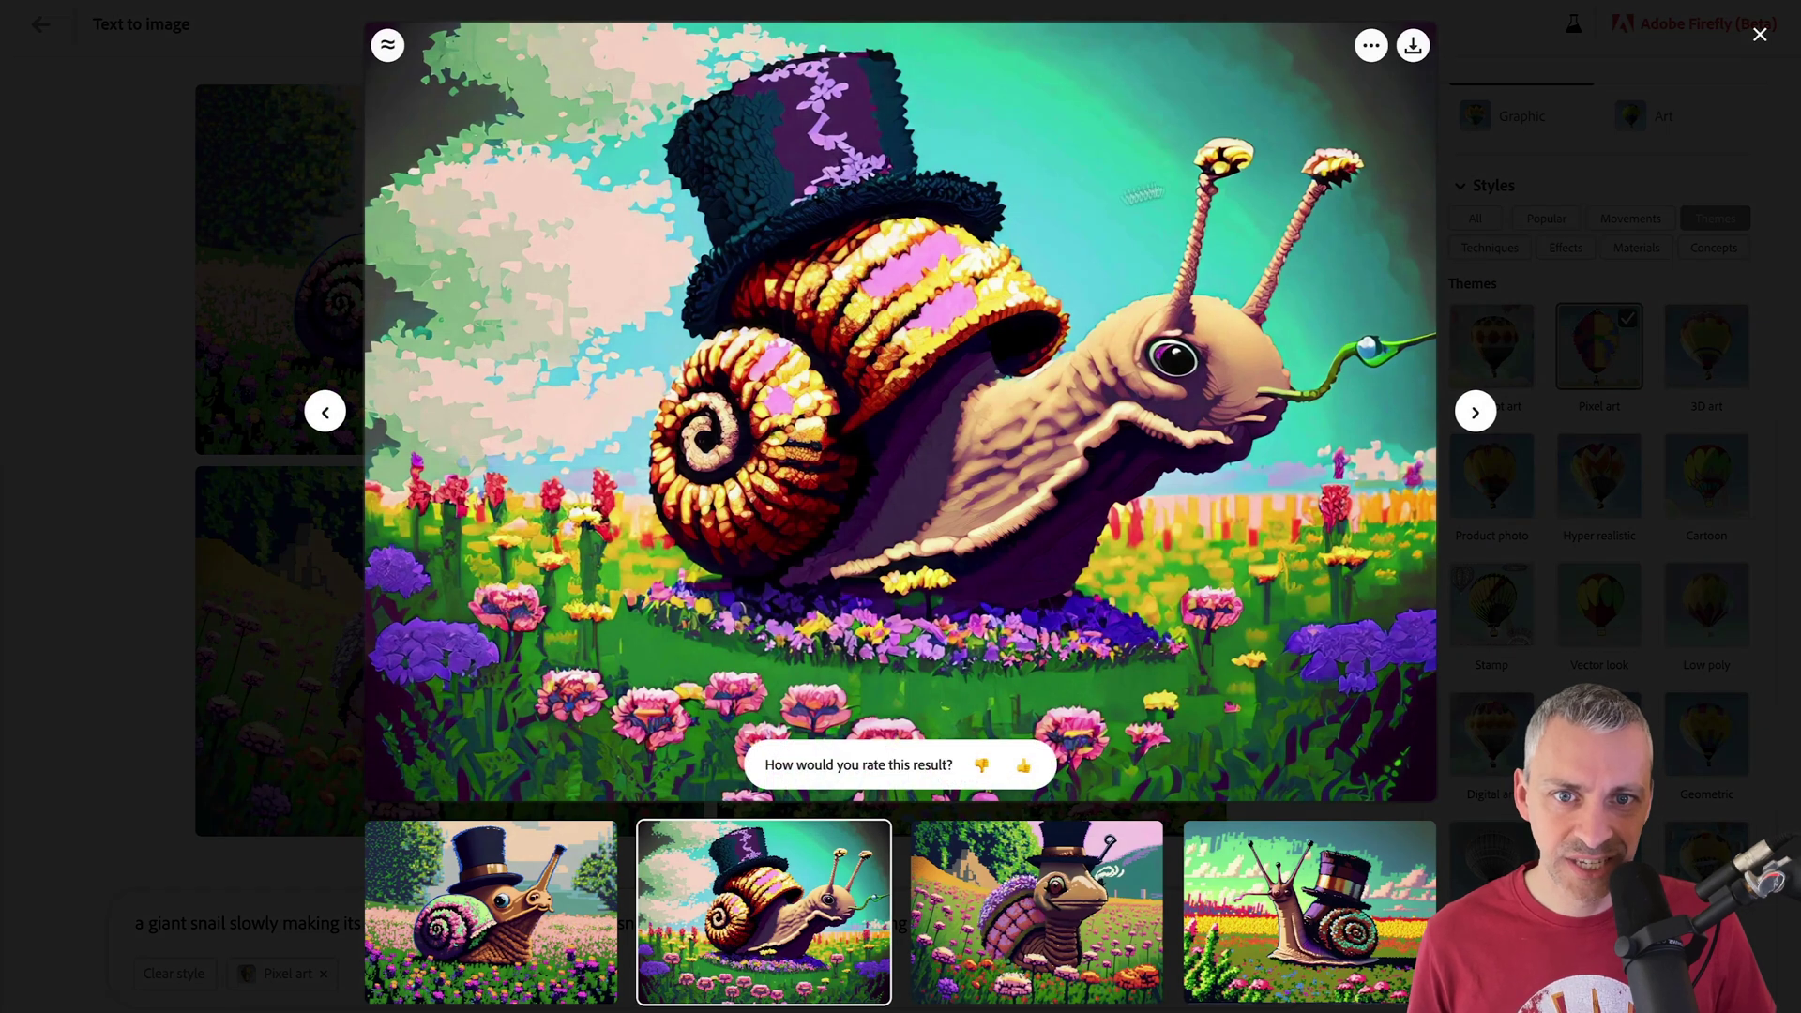
left_click(1760, 36)
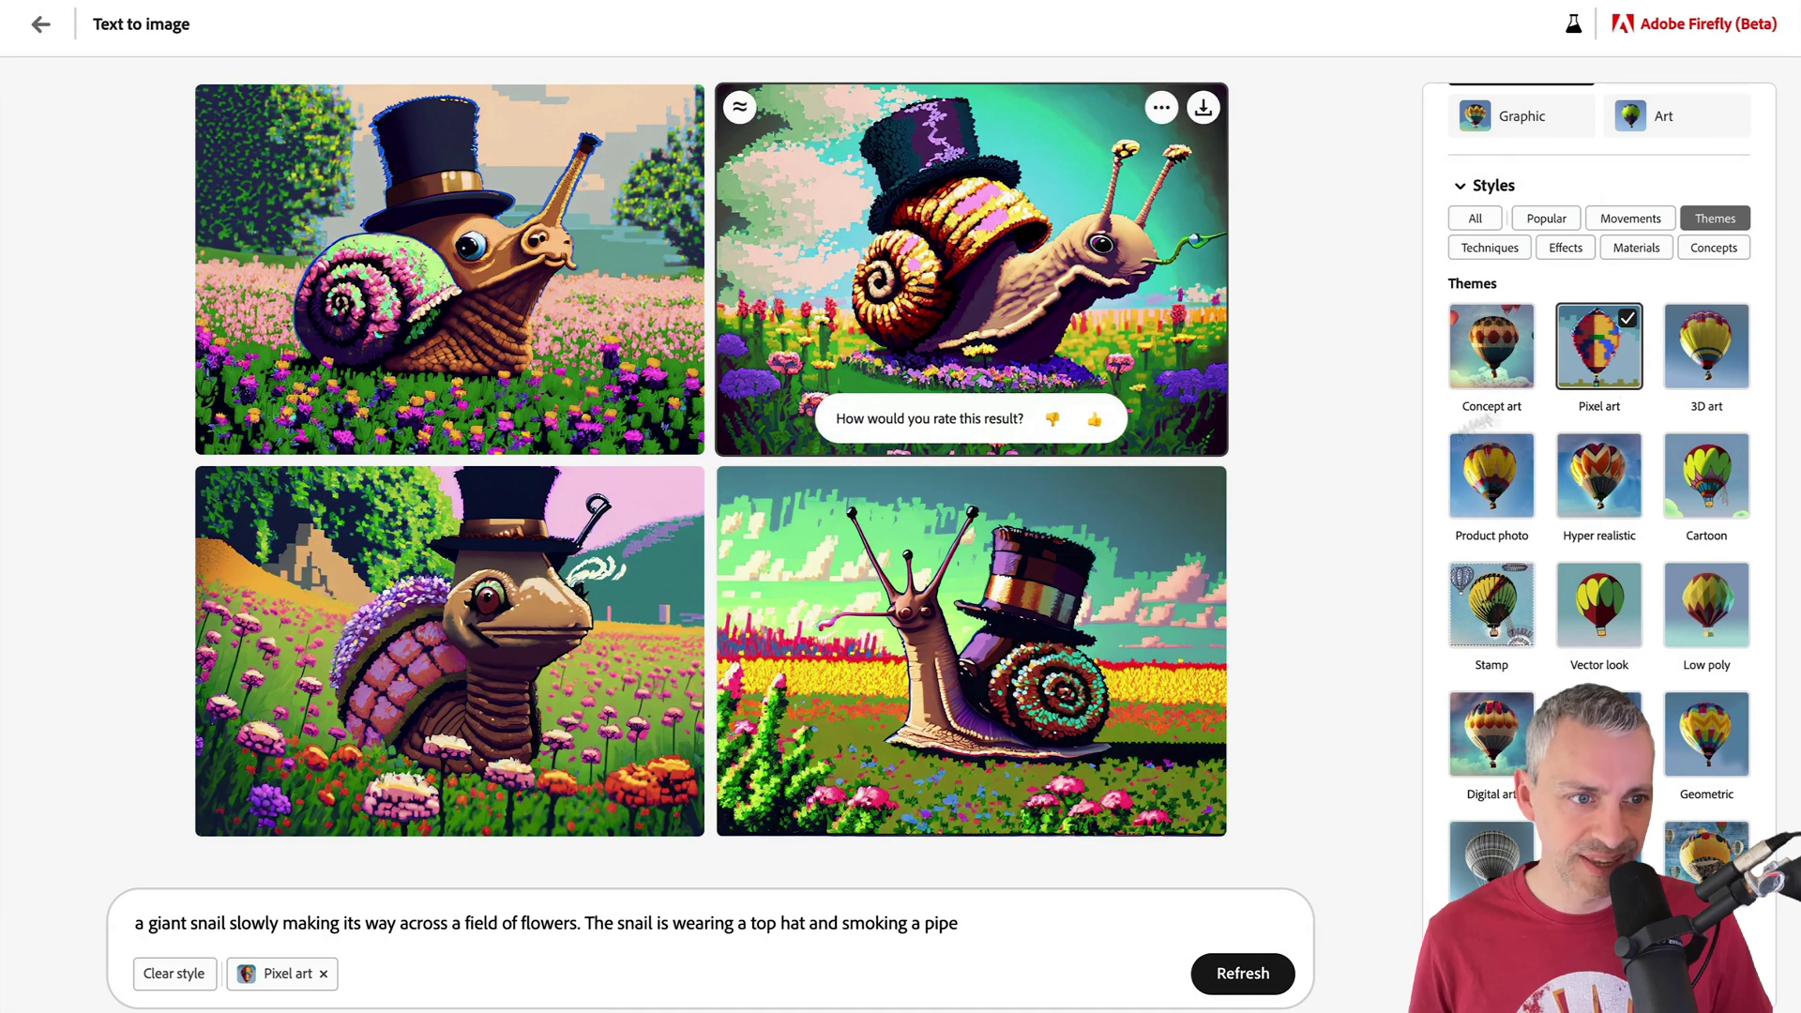
Replace the Pixel art style with 3D art and set the color and tone to Warm tone.
left_click(1586, 369)
left_click(1679, 375)
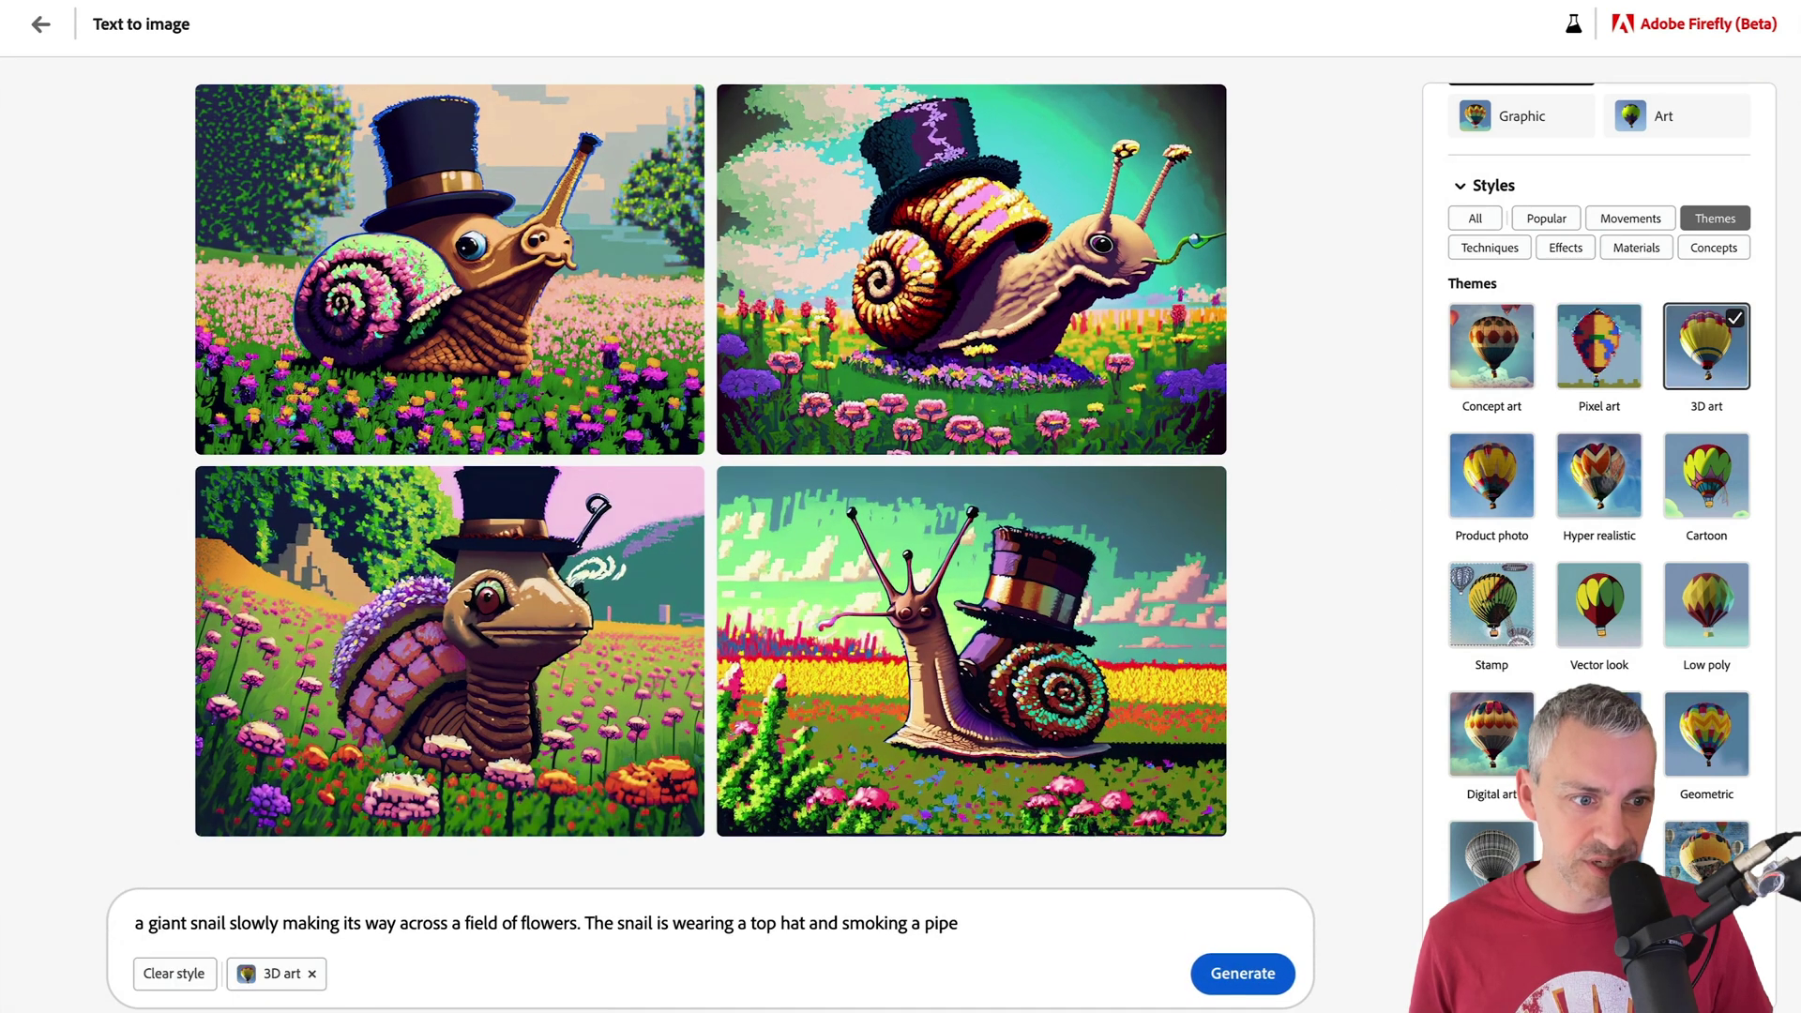
scroll(1586, 535, "down", 2)
scroll(1583, 600, "down", 1)
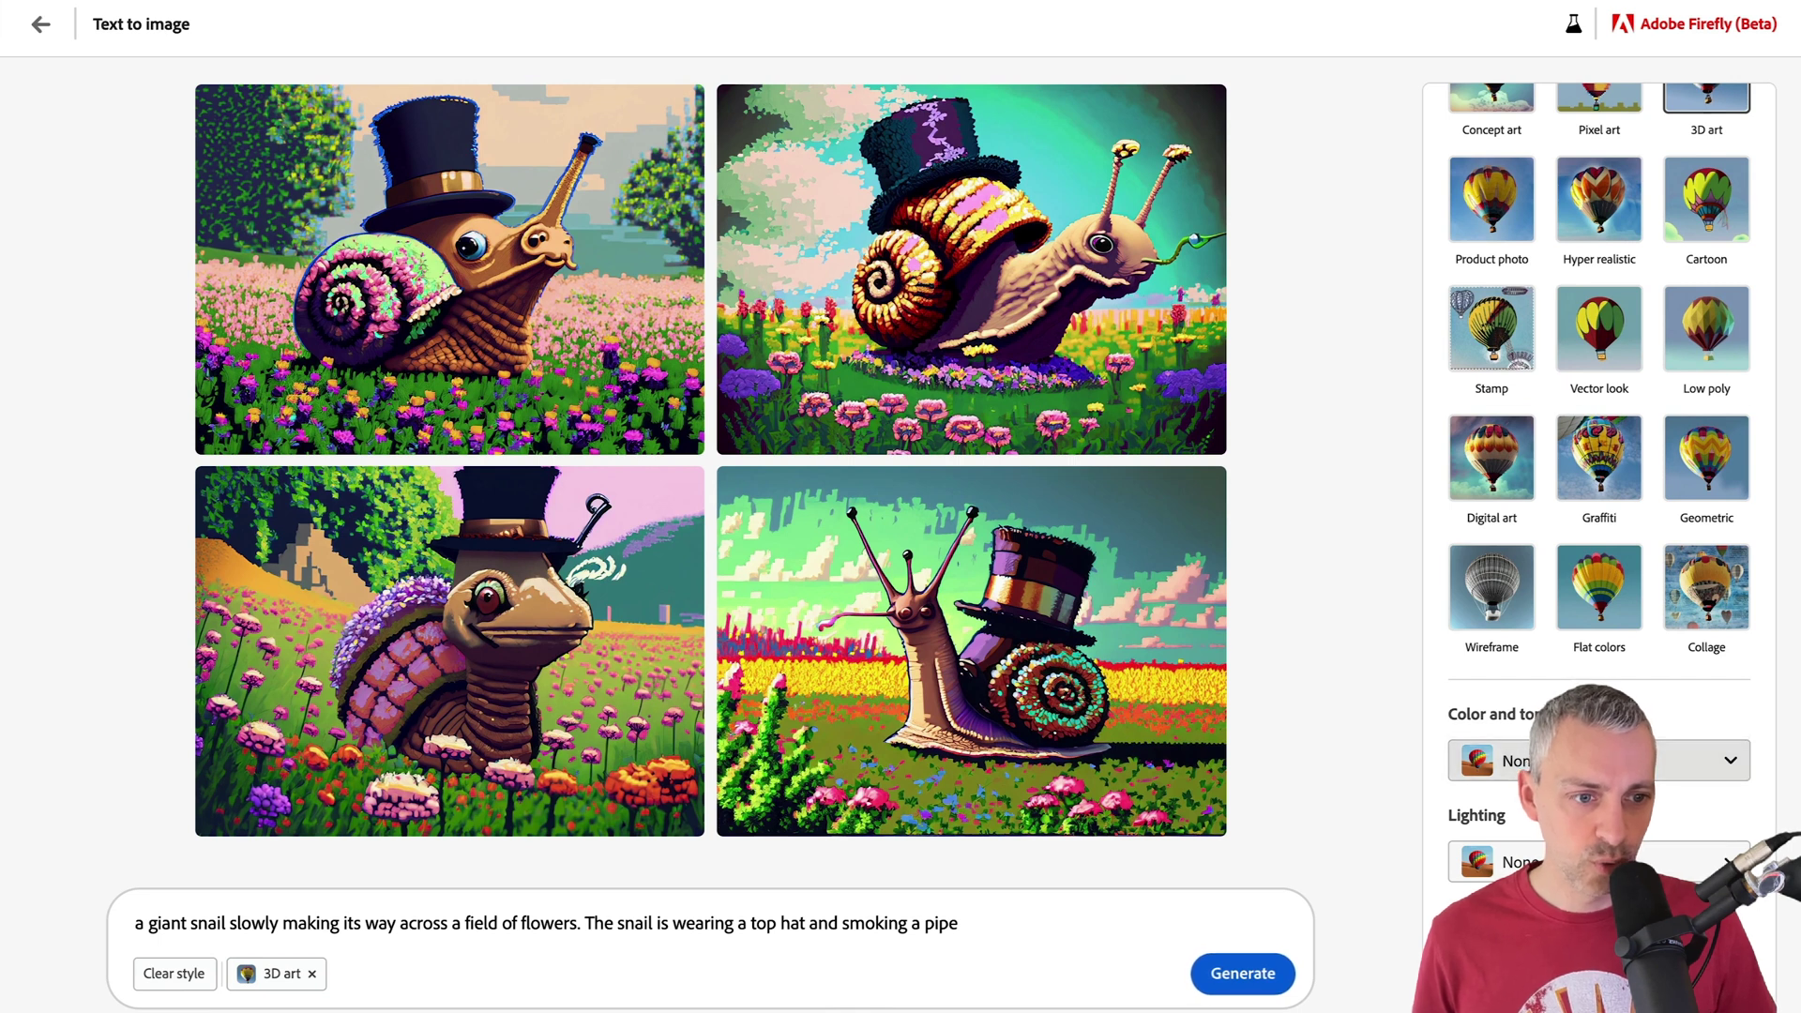
left_click(1533, 761)
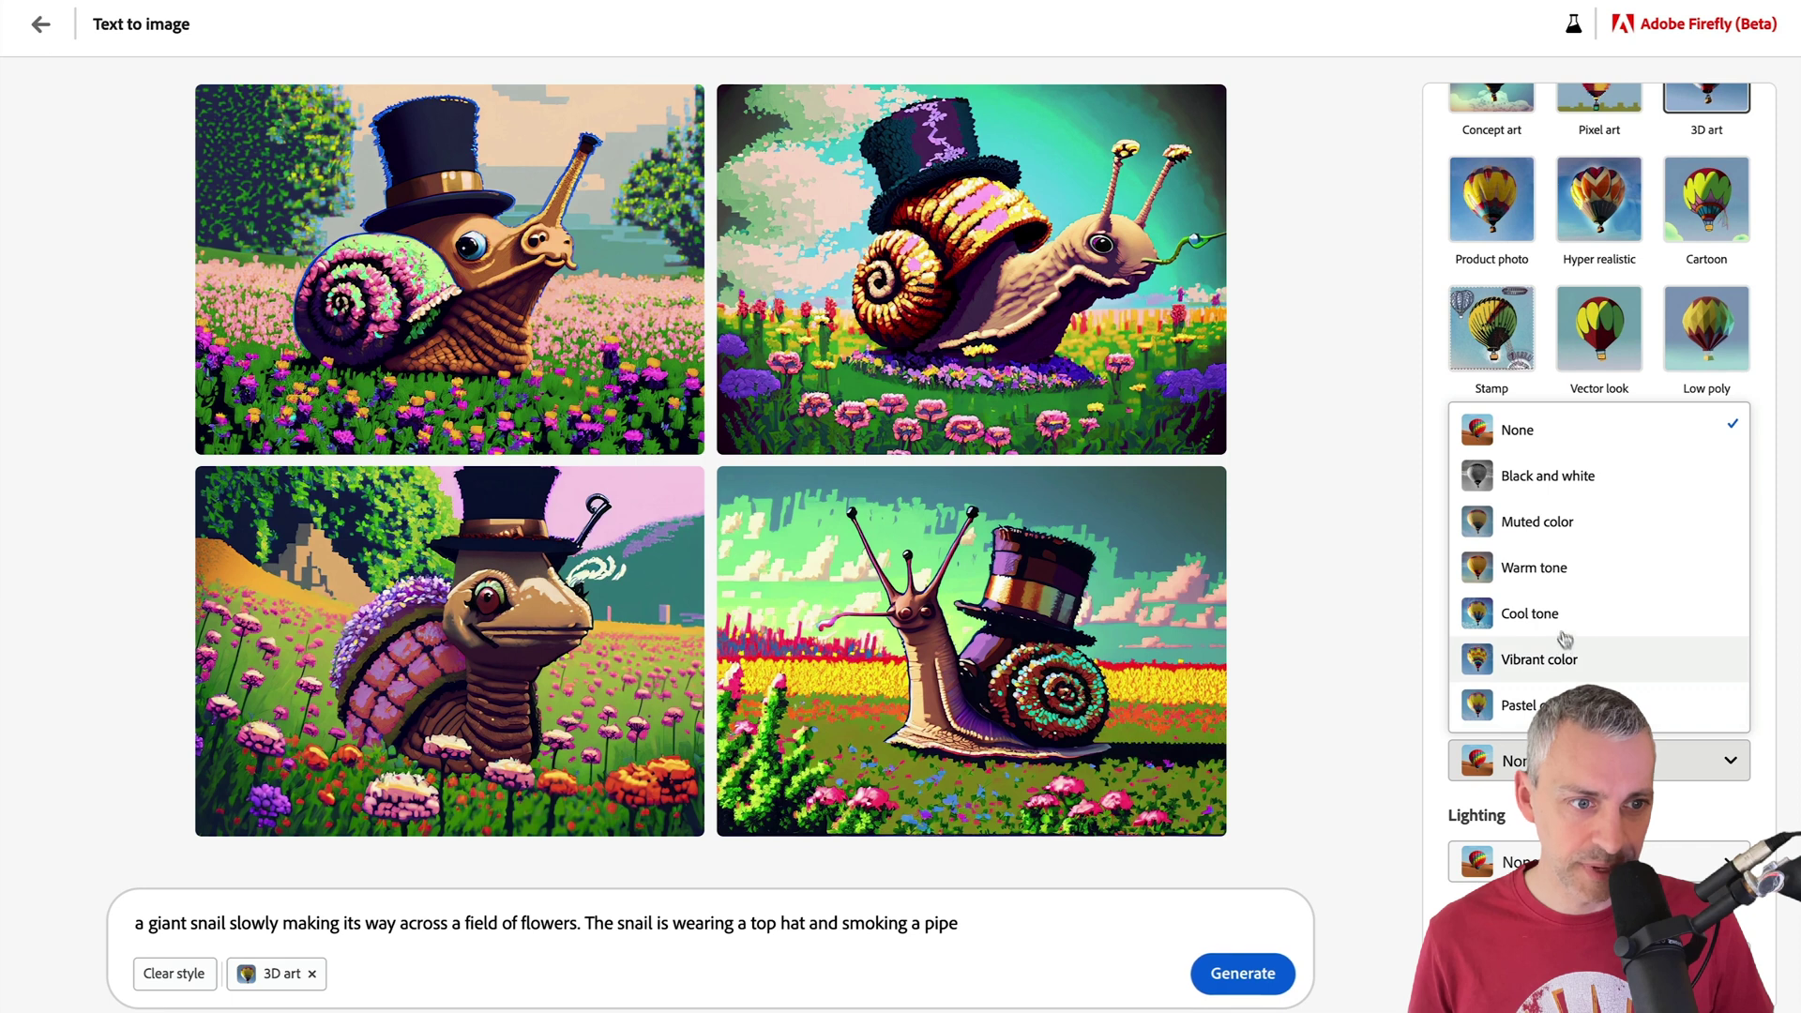
left_click(1543, 568)
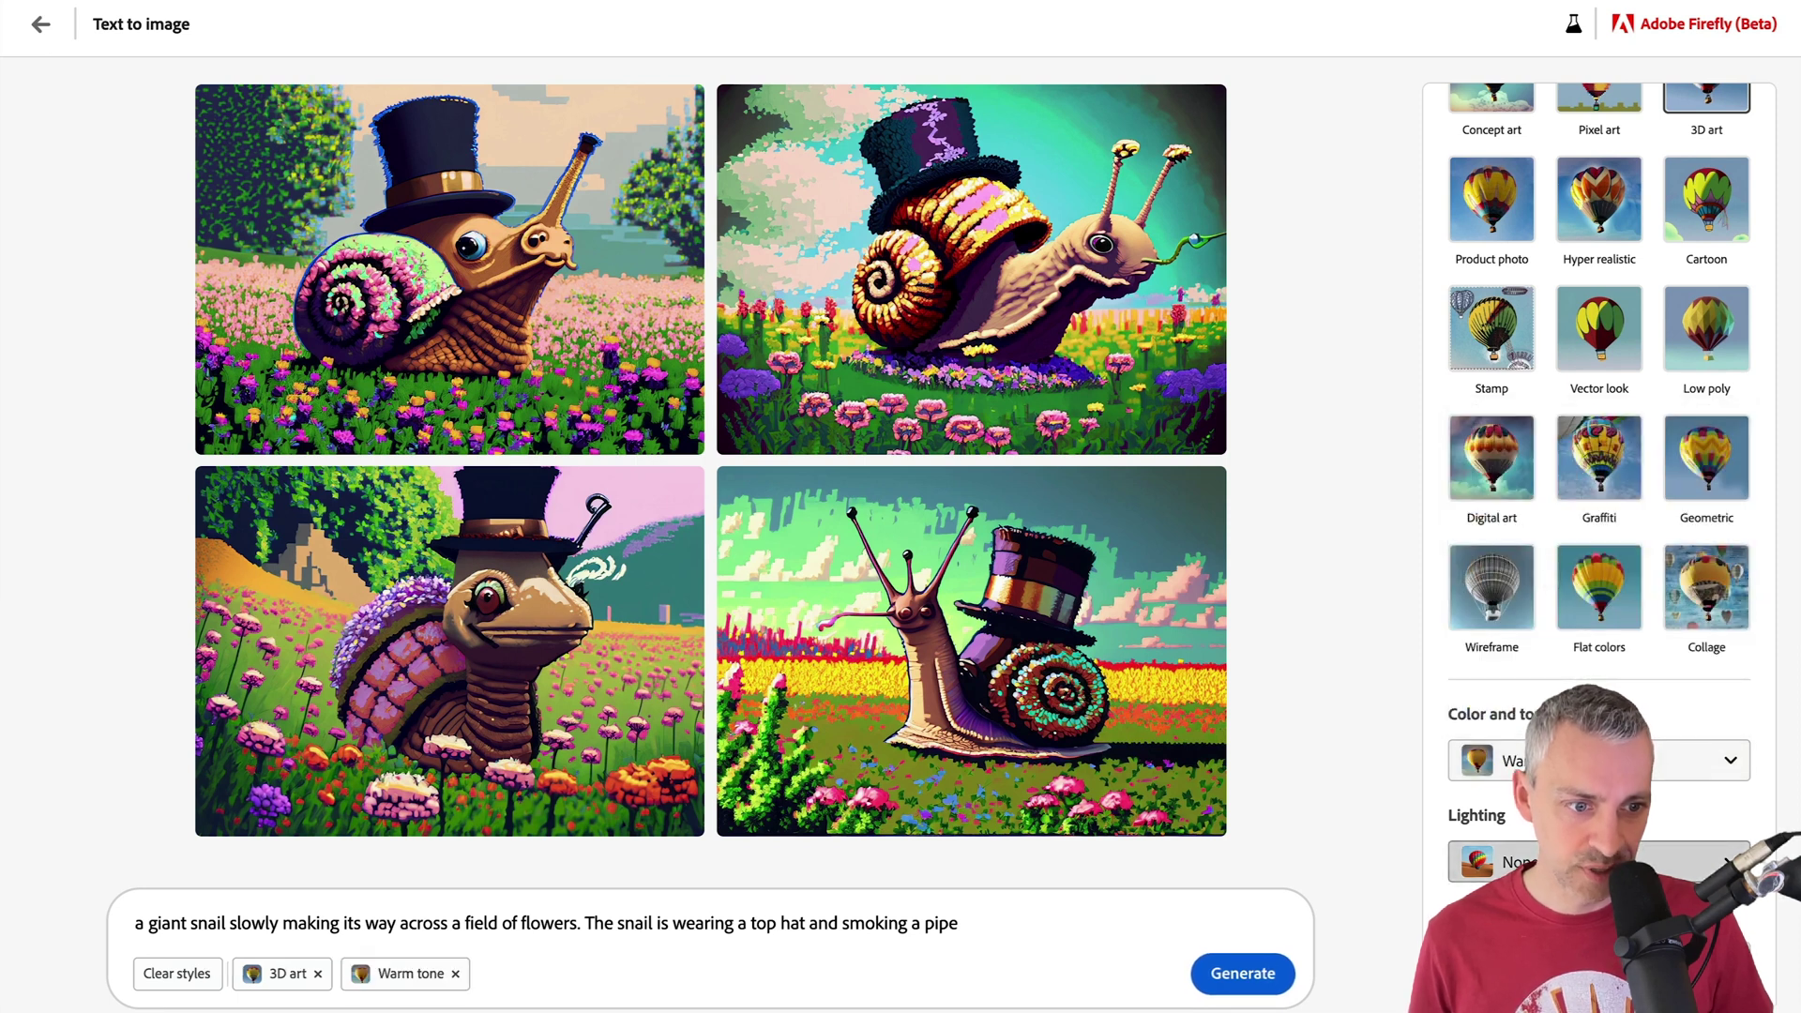
Set the lighting to Golden hour and the composition to Close up, and regenerate the snail images.
left_click(1520, 861)
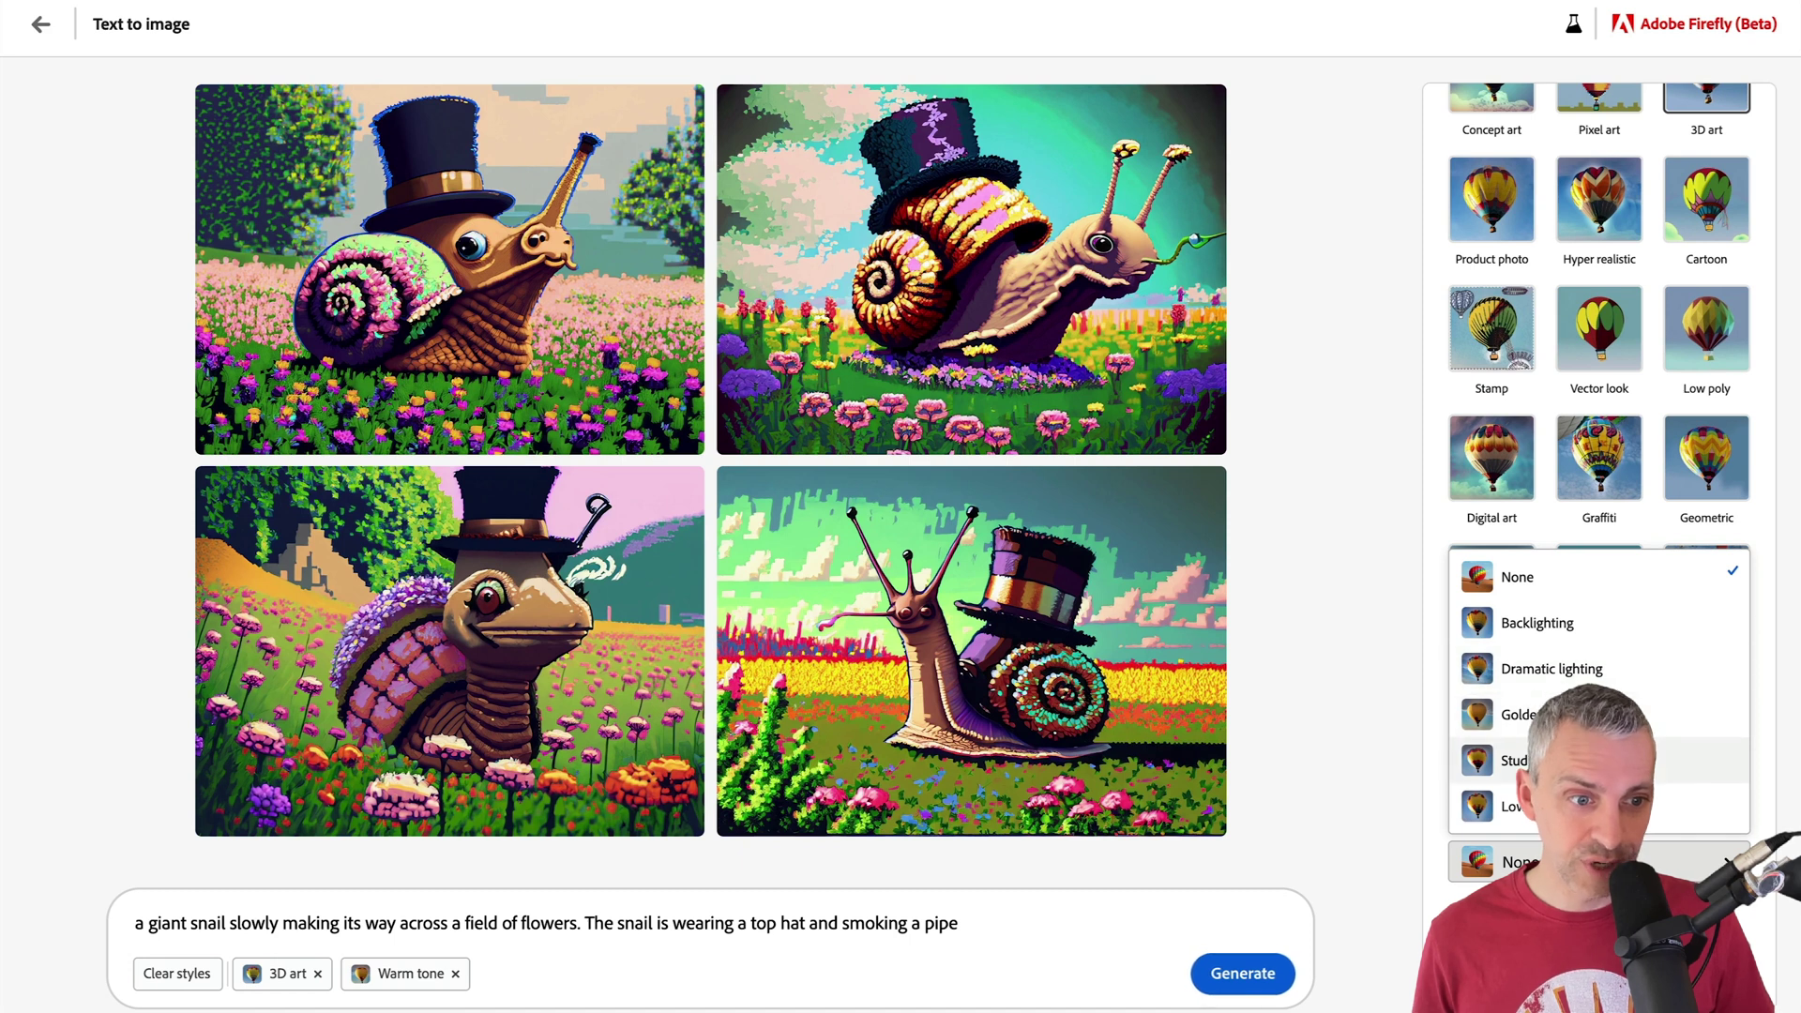
left_click(1520, 714)
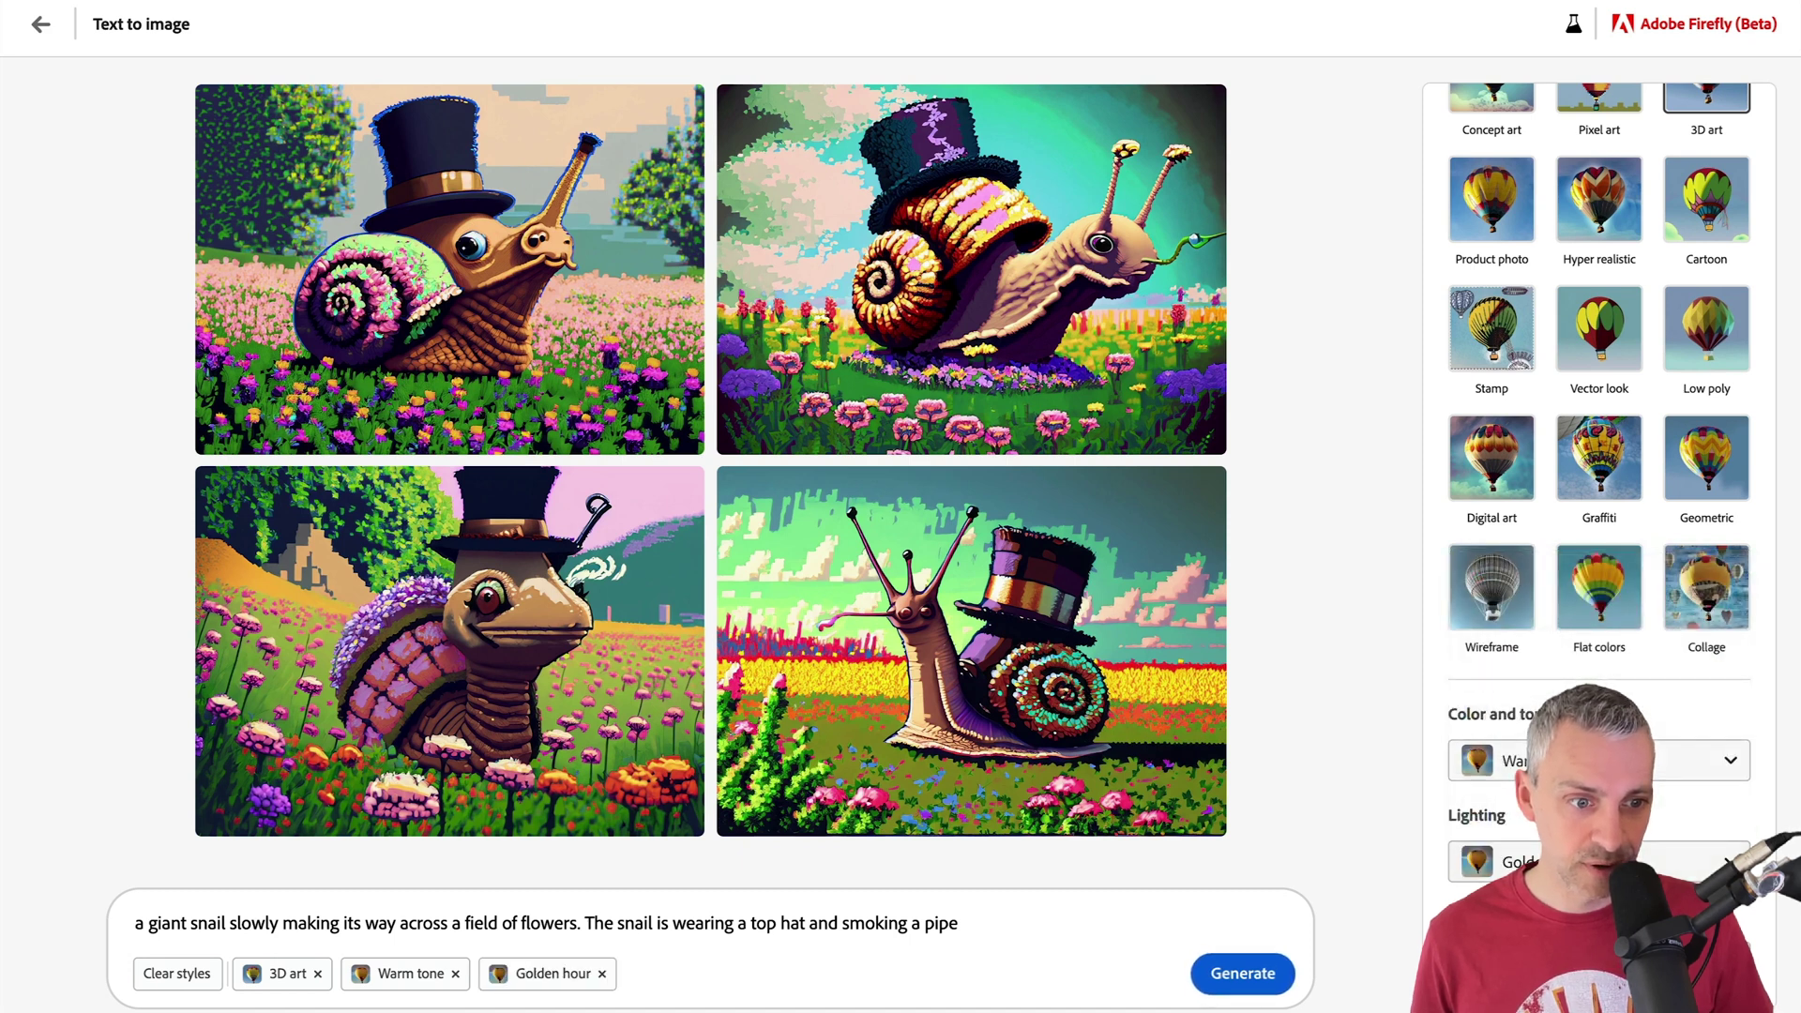
left_click(1520, 963)
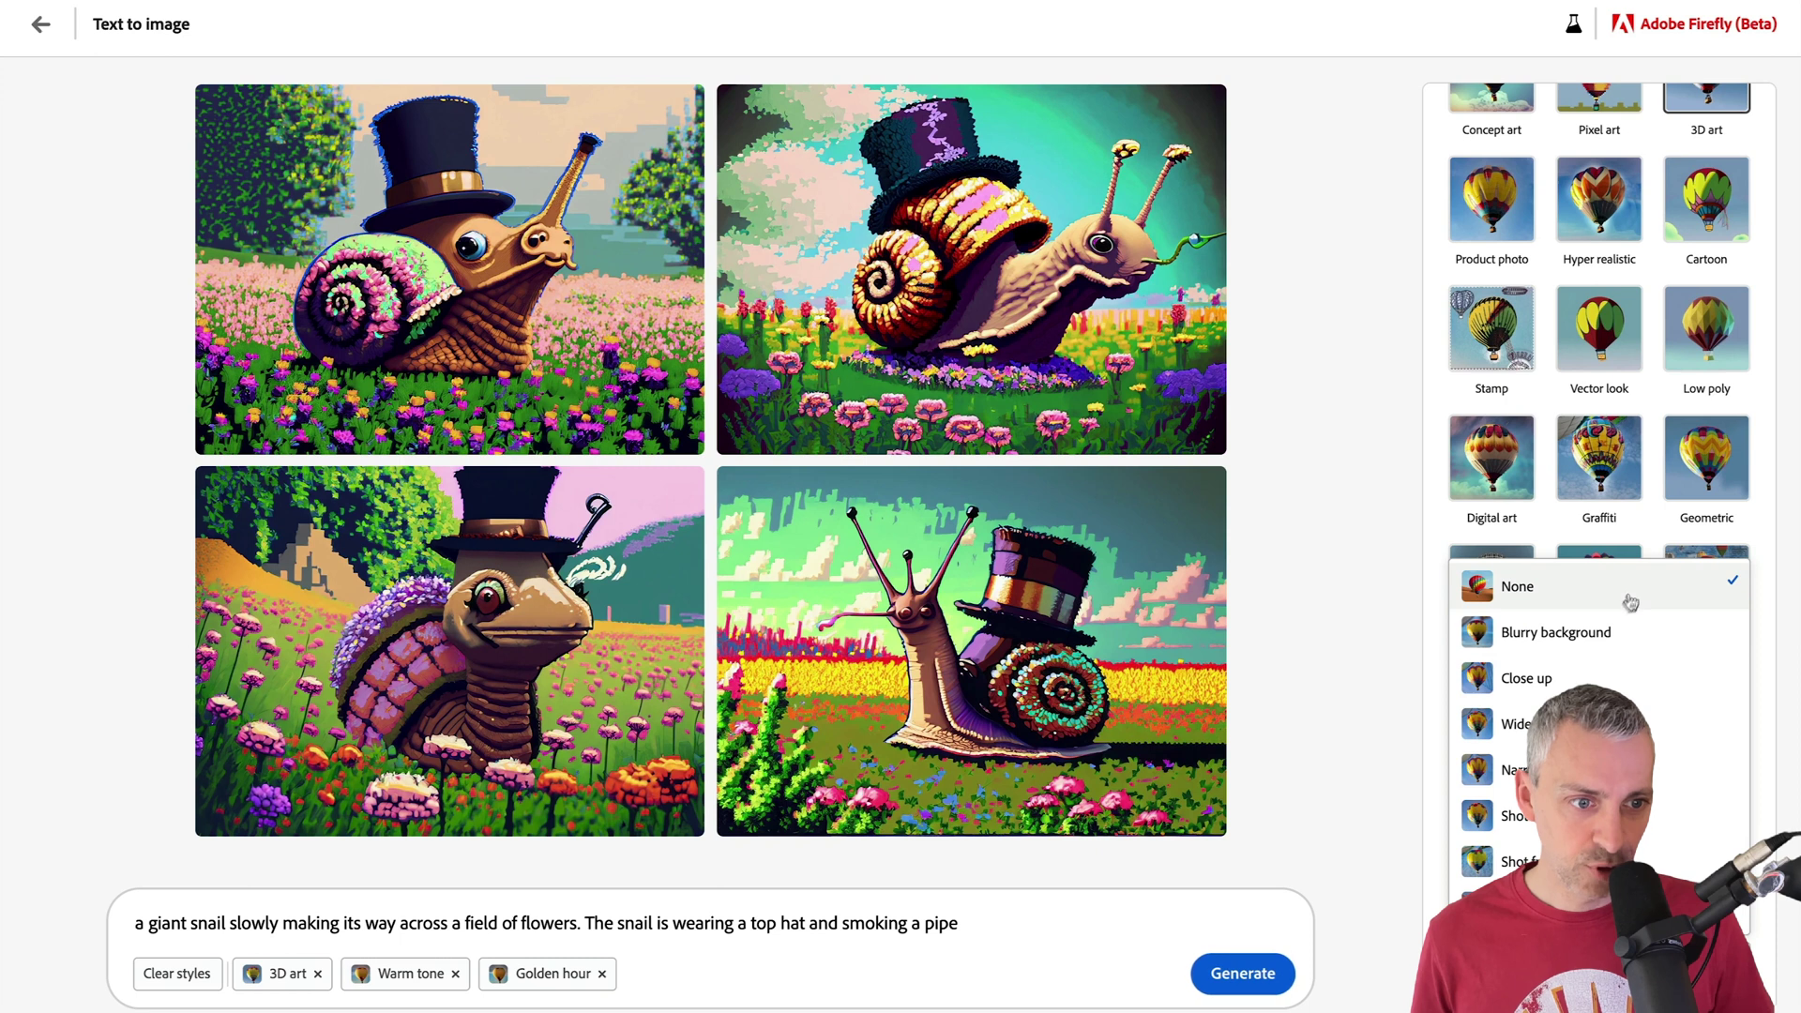
left_click(1595, 676)
left_click(1251, 973)
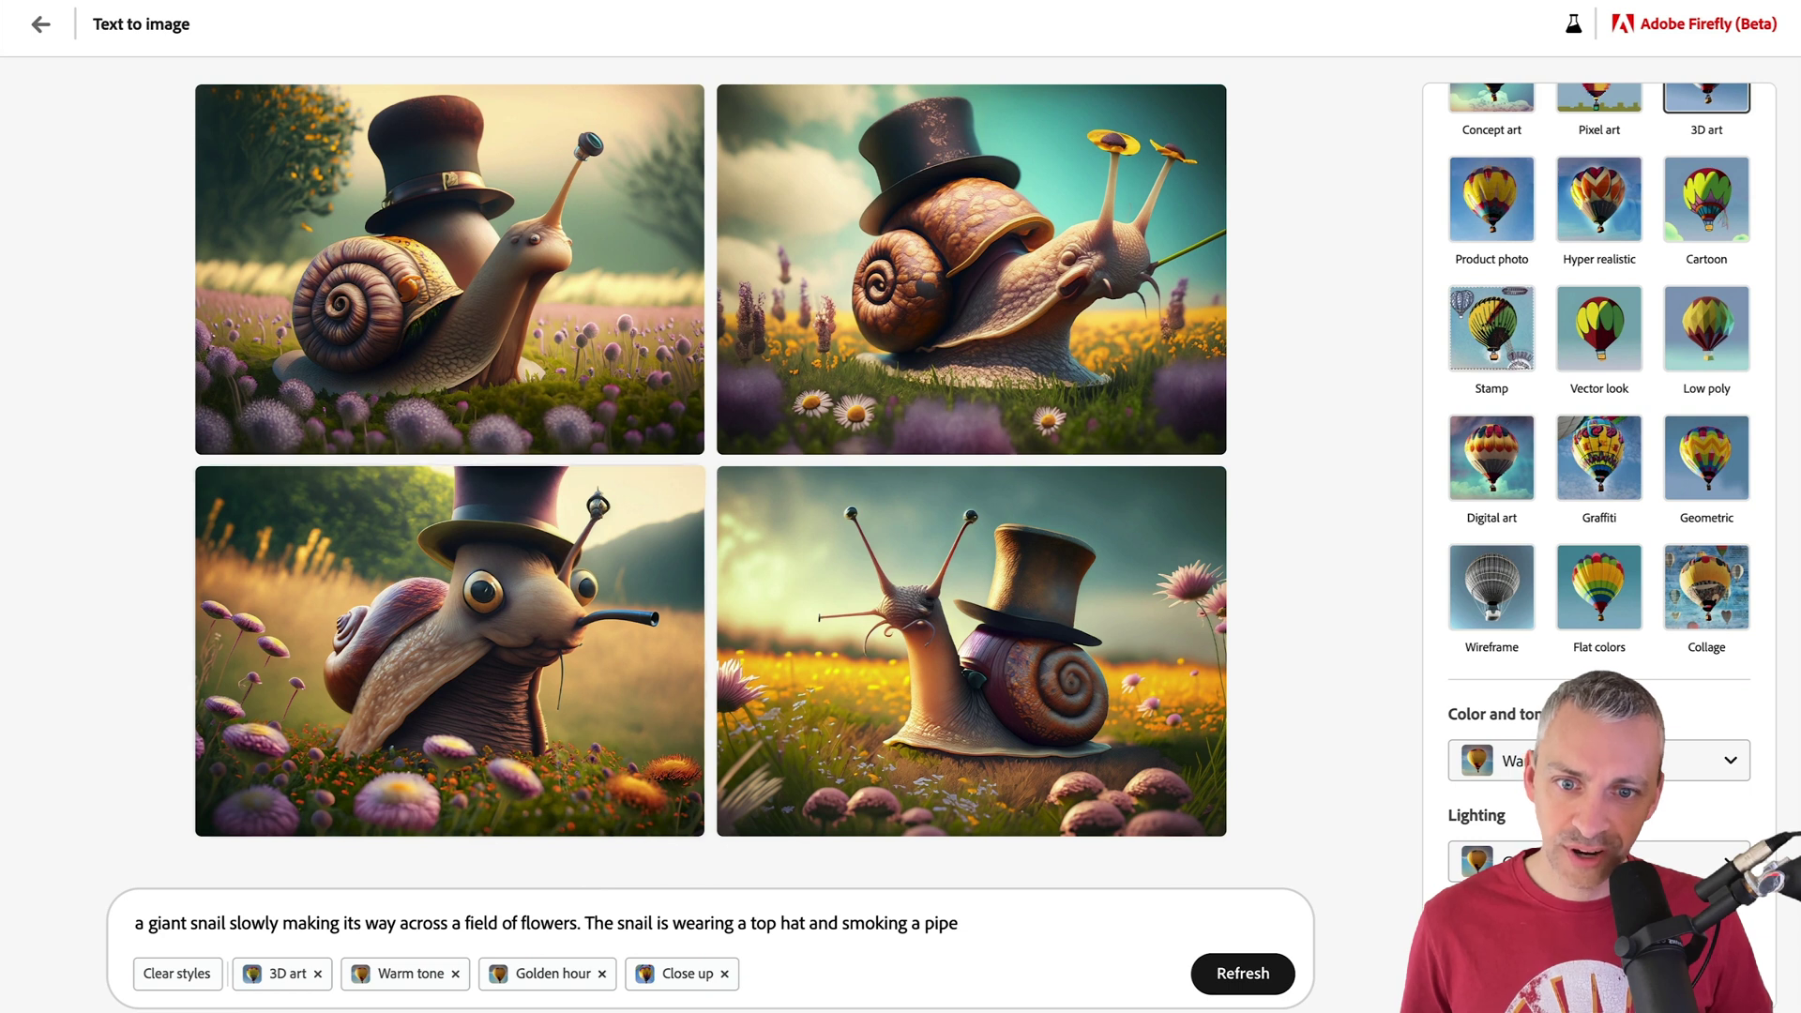
mouse_move(583, 673)
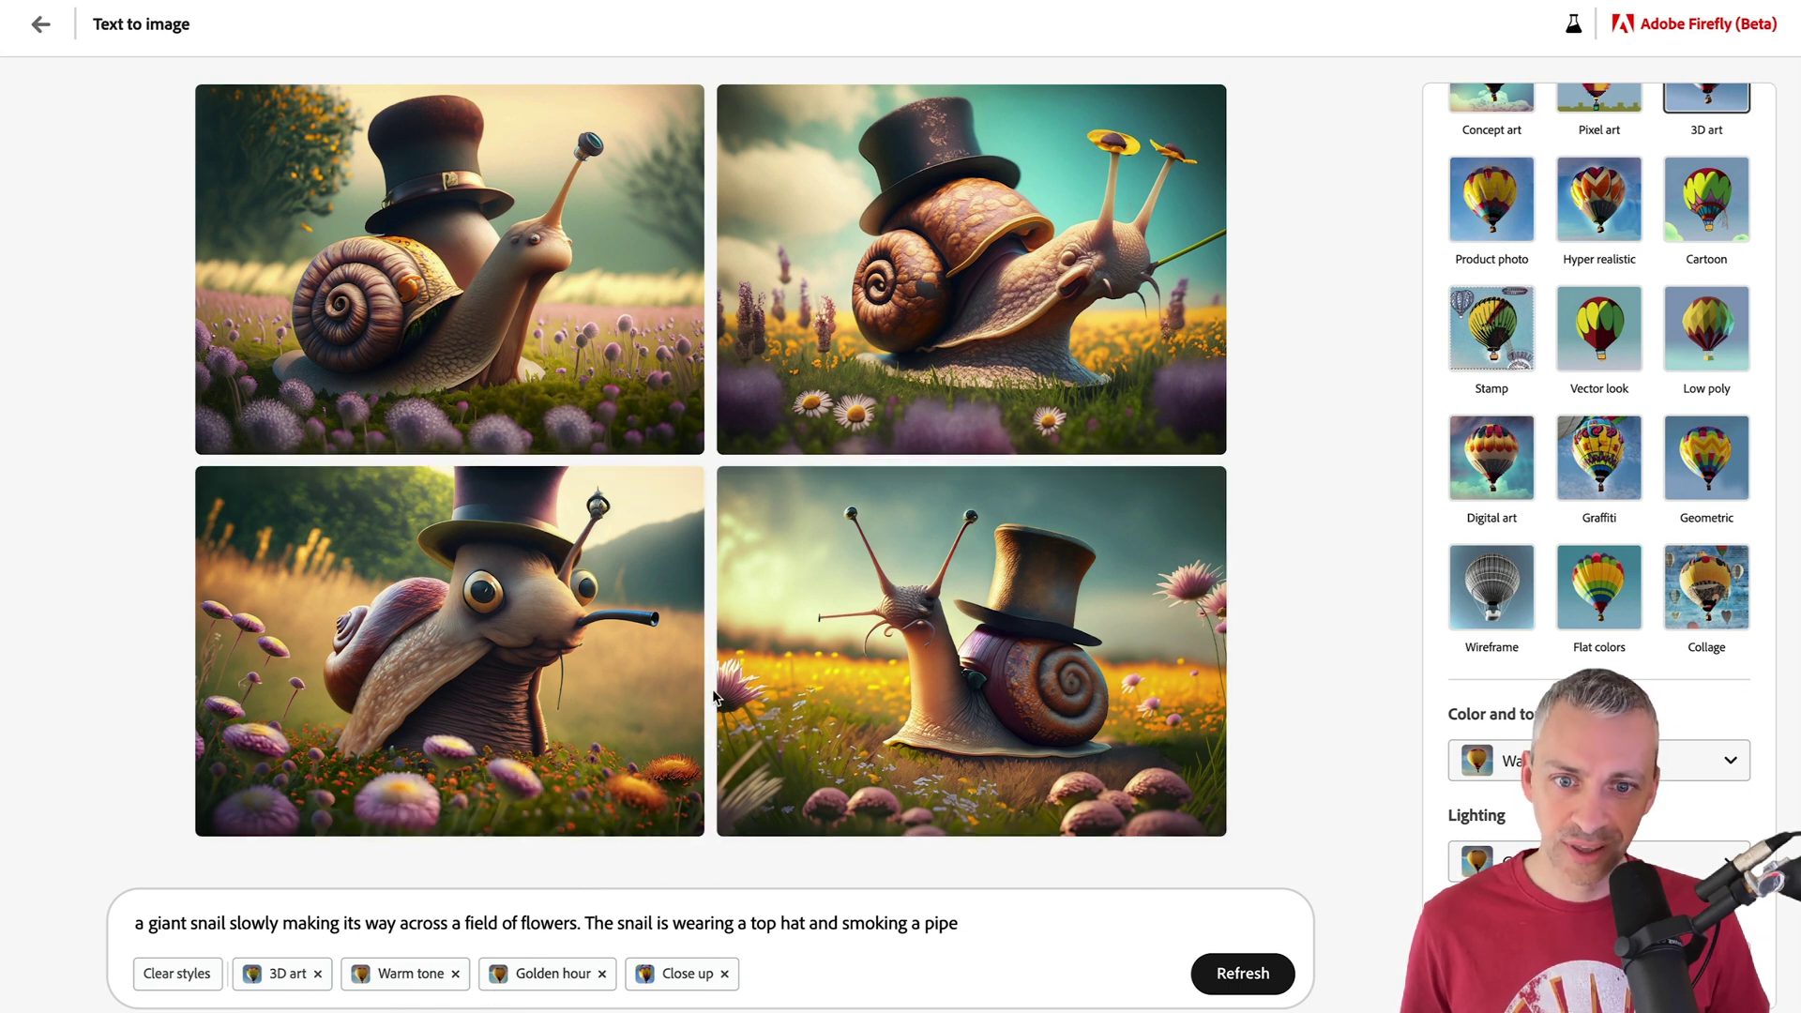
mouse_move(731, 660)
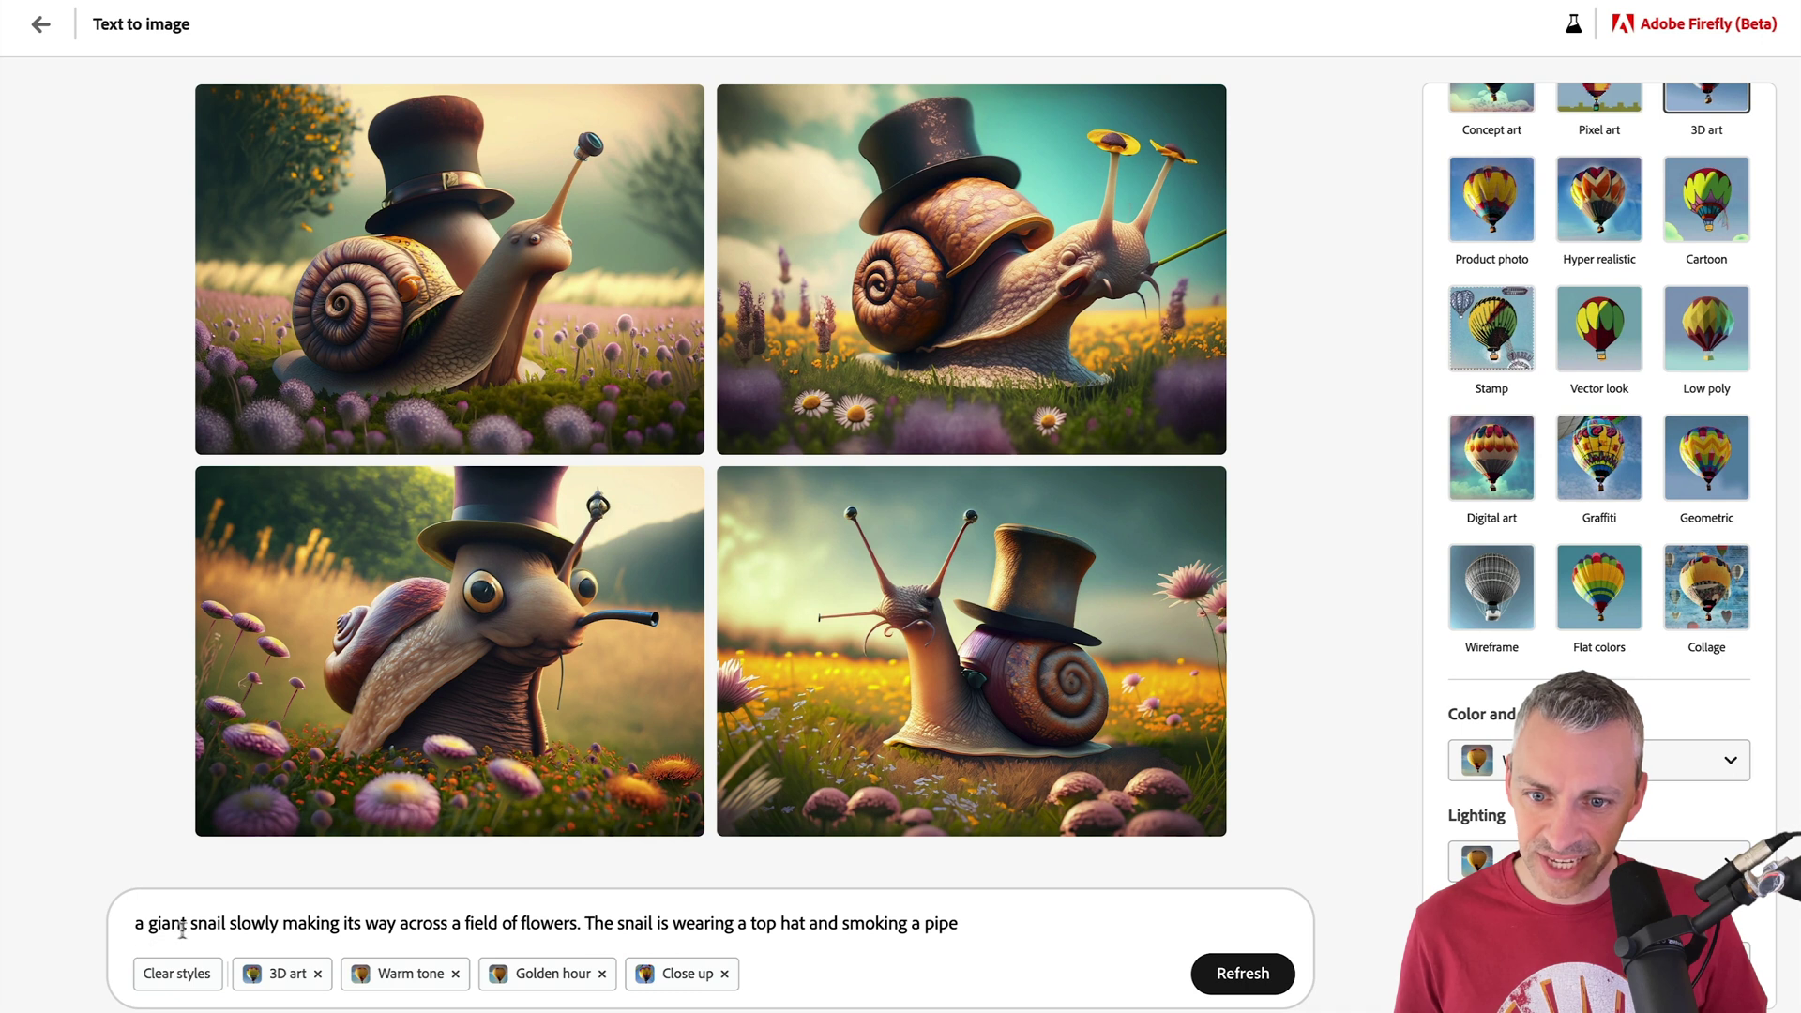
Rewrite the prompt as "a frog in a field of flowers. The frog is wearing a top hat" and generate the images.
left_click_drag(149, 920, 345, 929)
type("frog in")
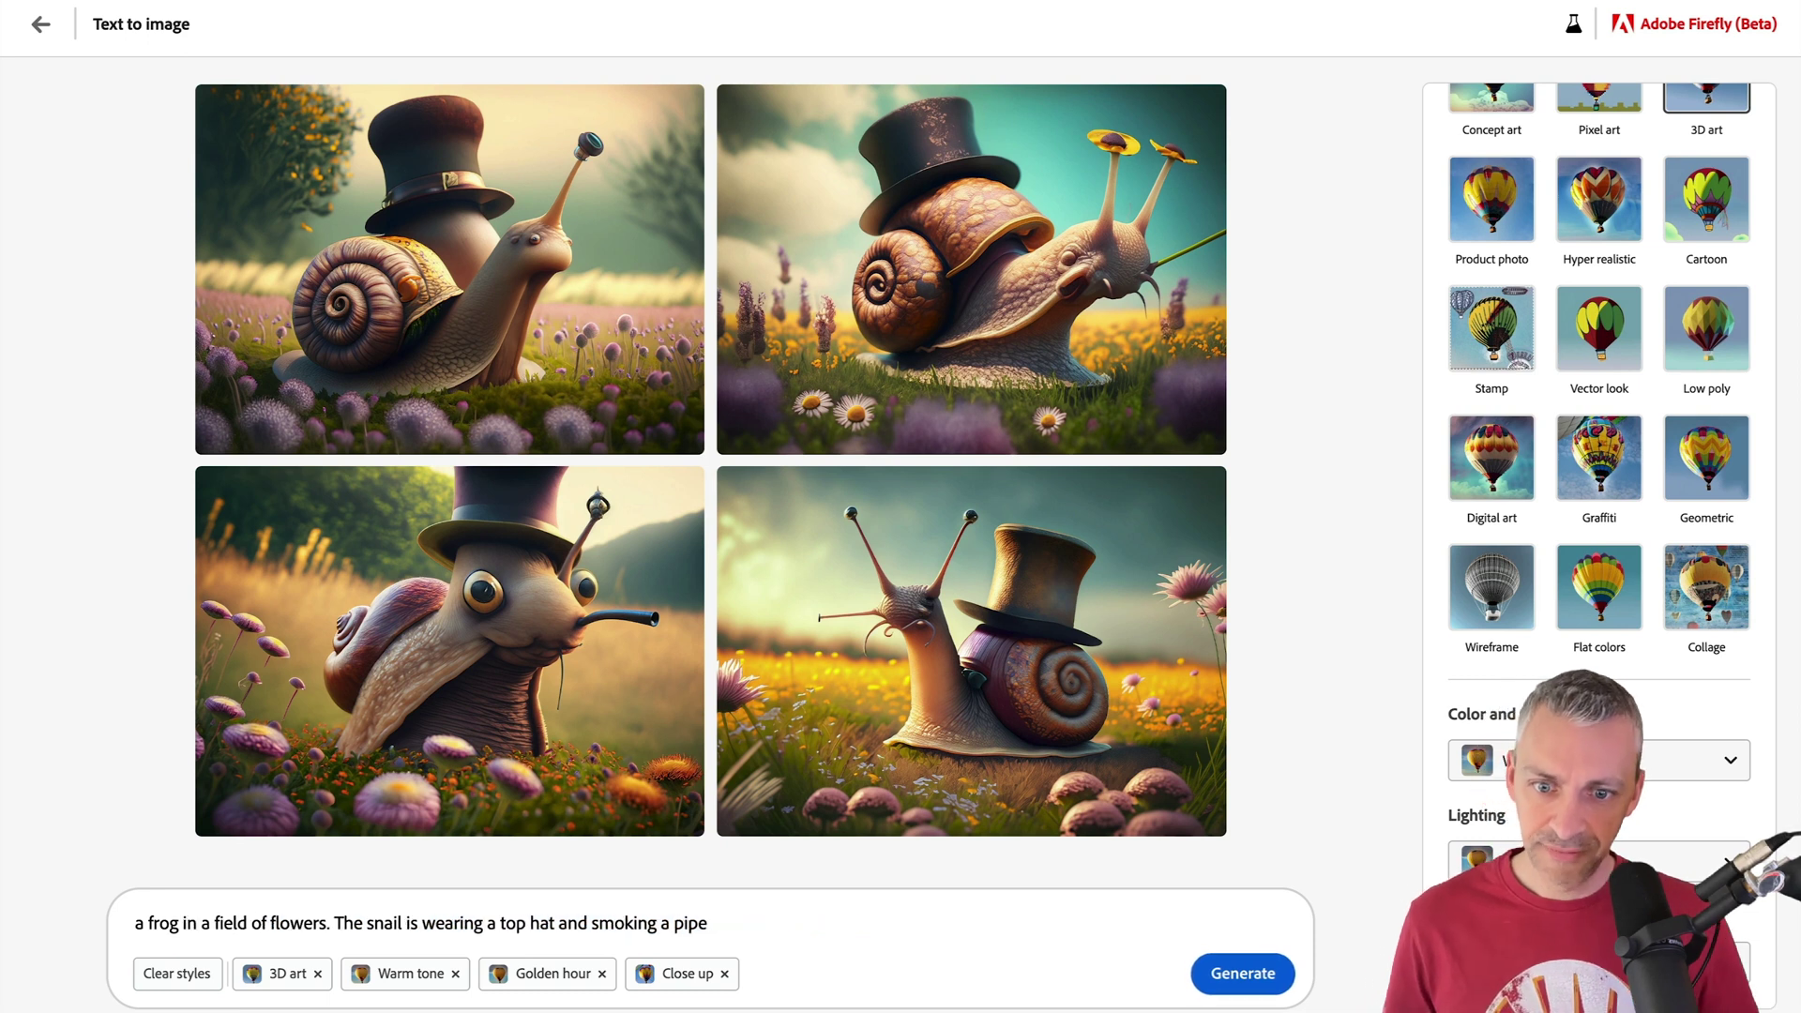
double_click(386, 924)
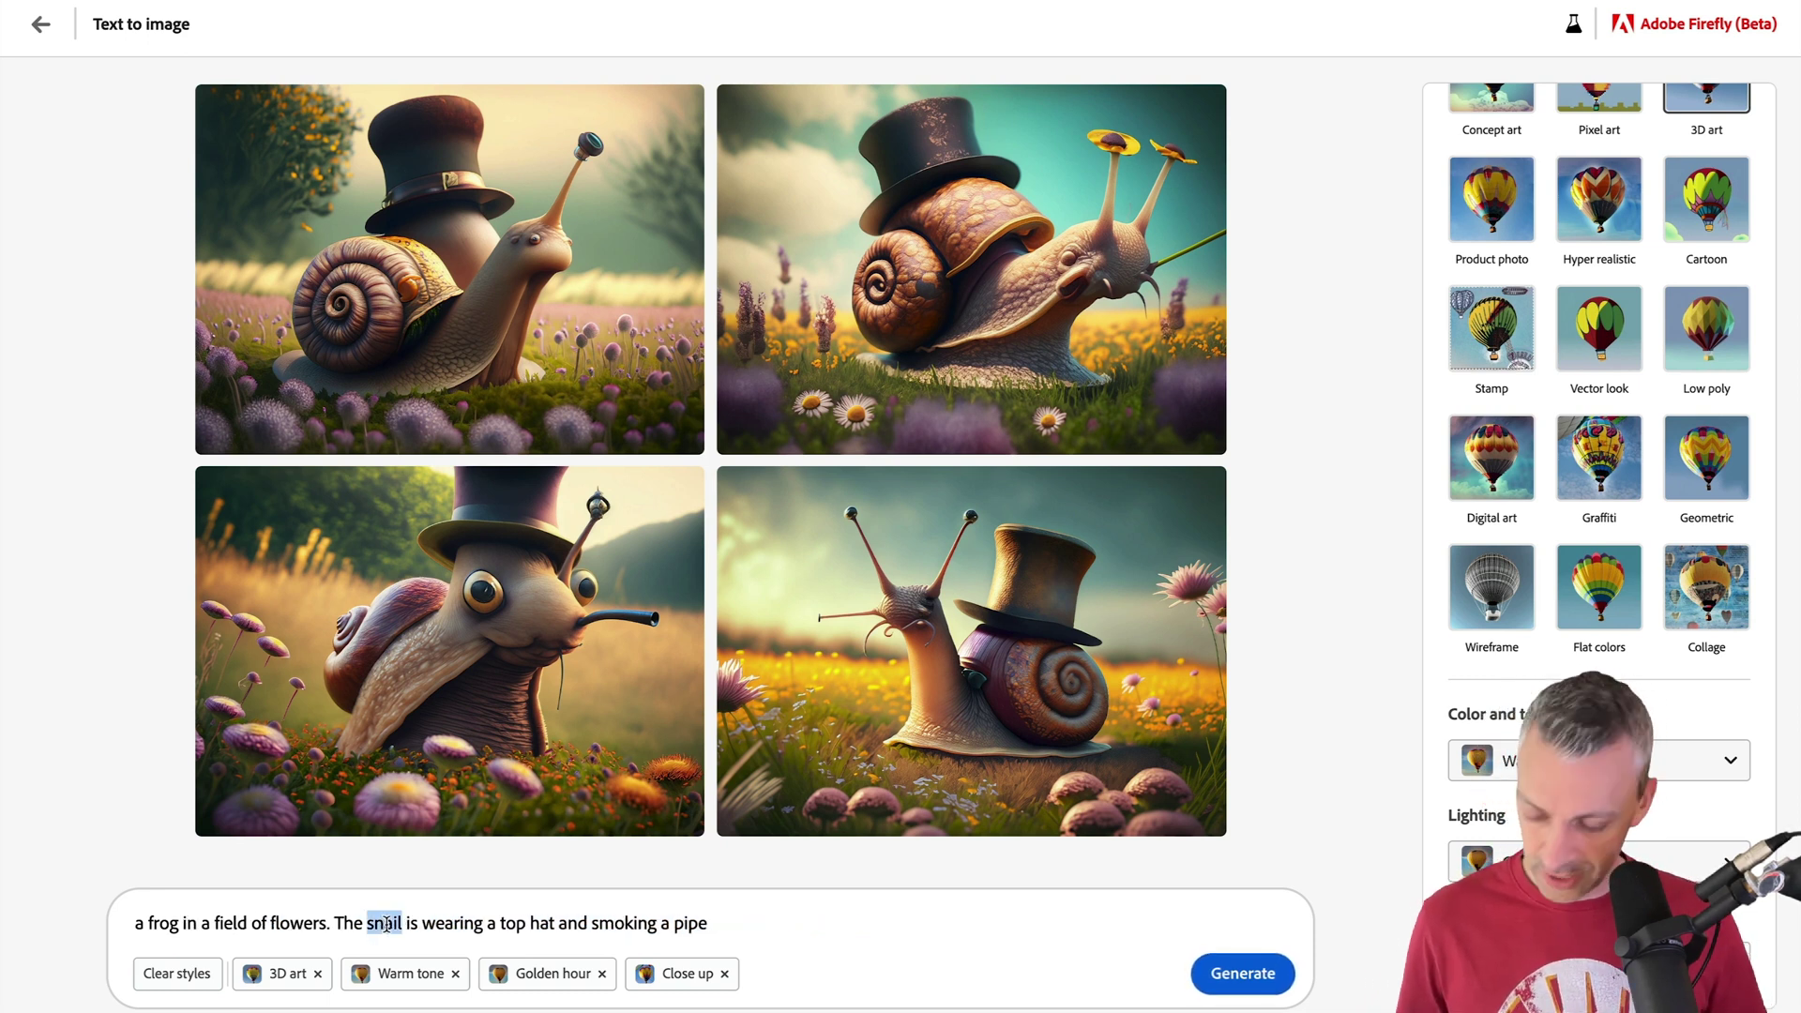
type("frog")
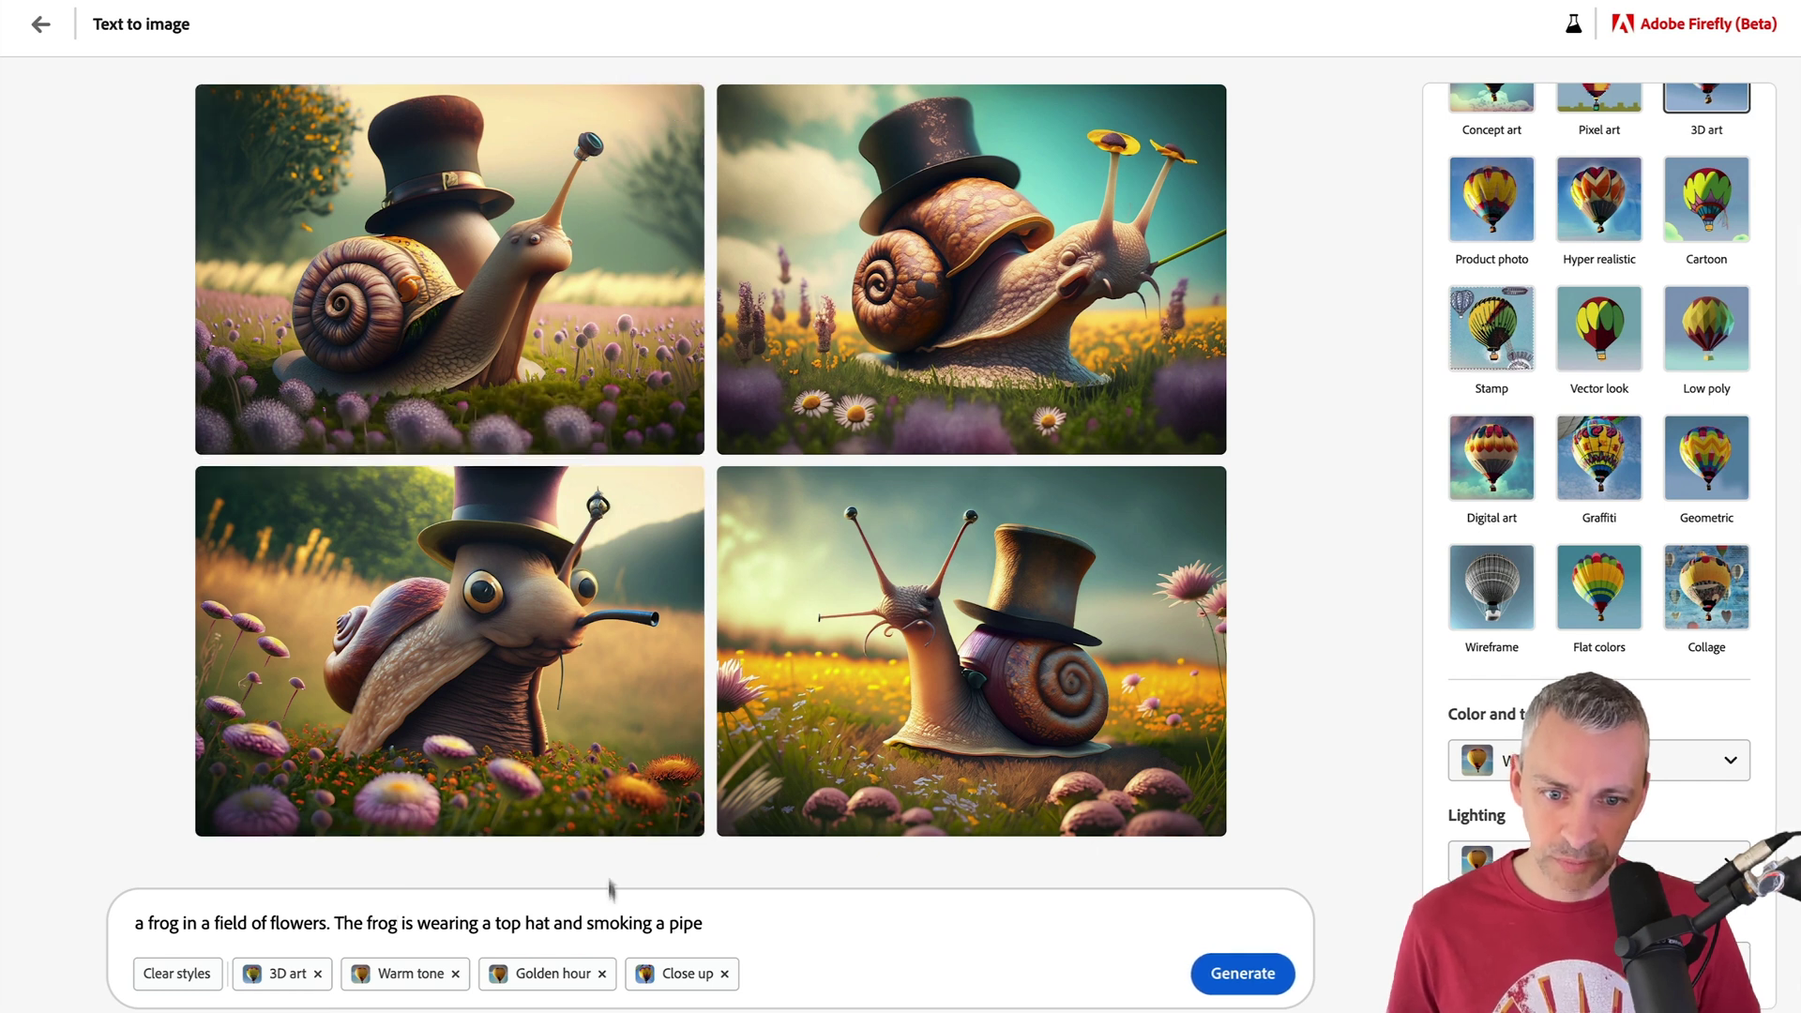
left_click_drag(553, 923, 750, 922)
key("BackSpace")
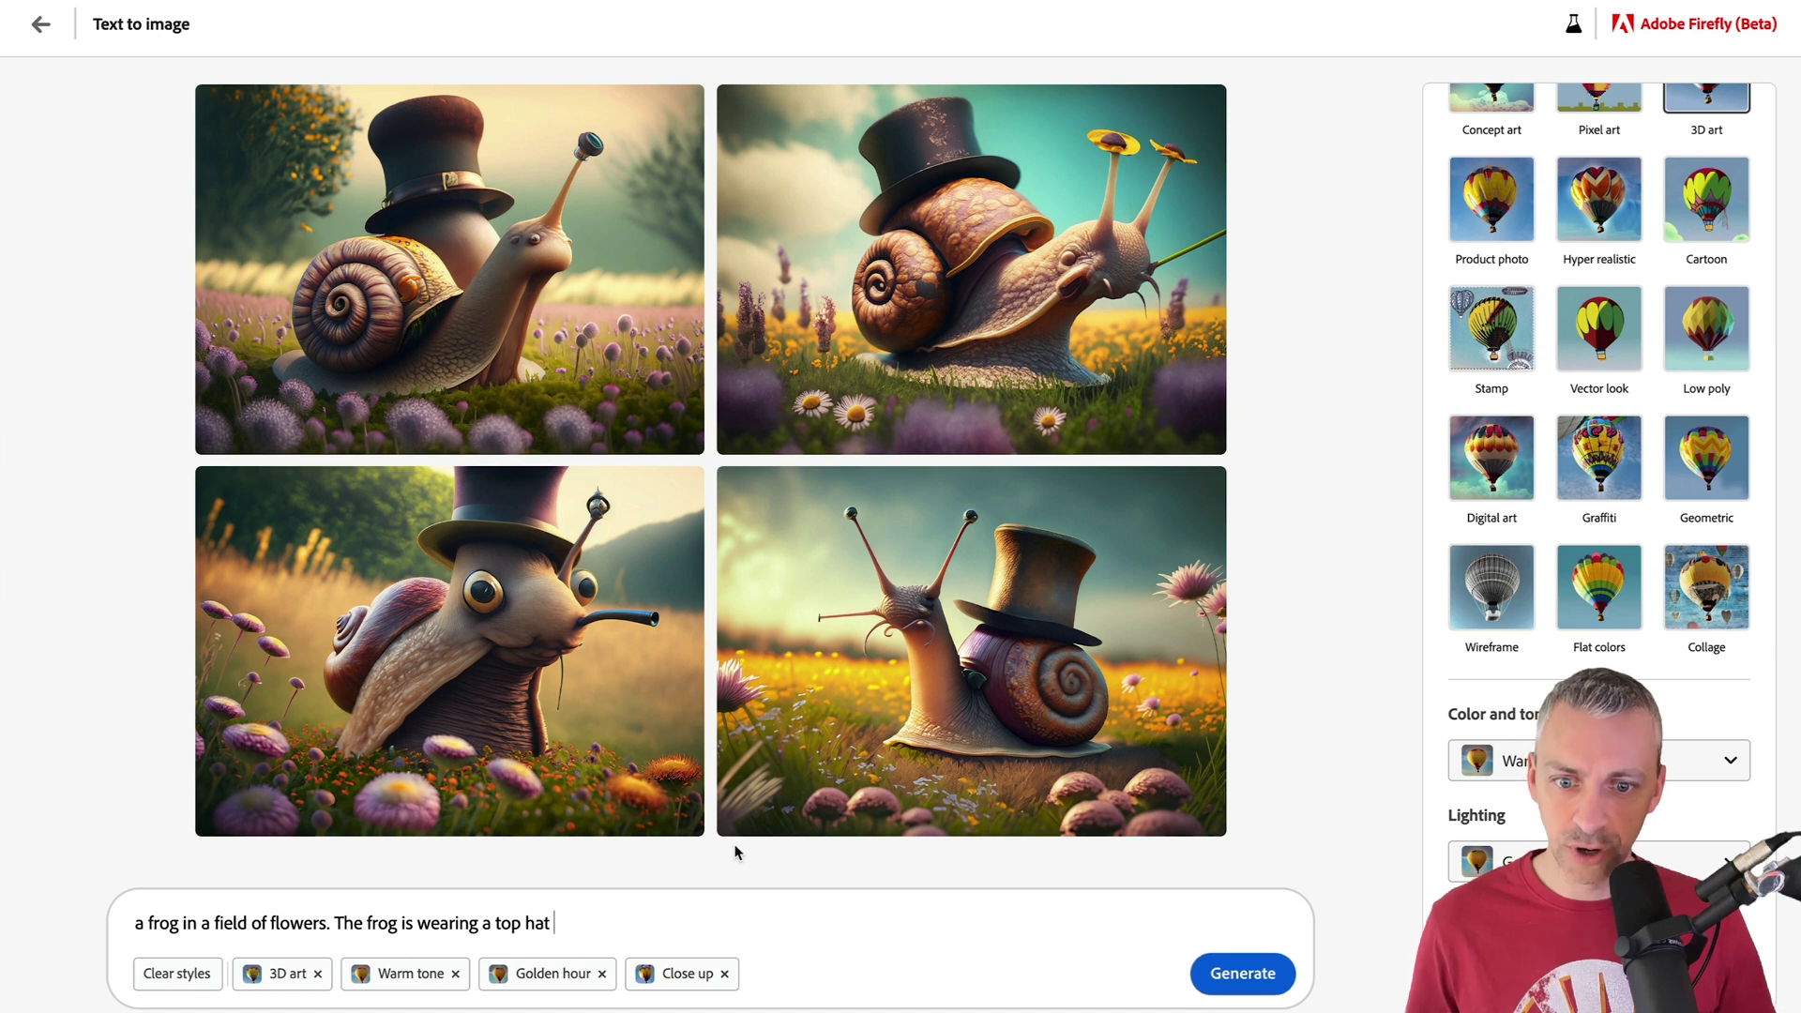
left_click(1236, 974)
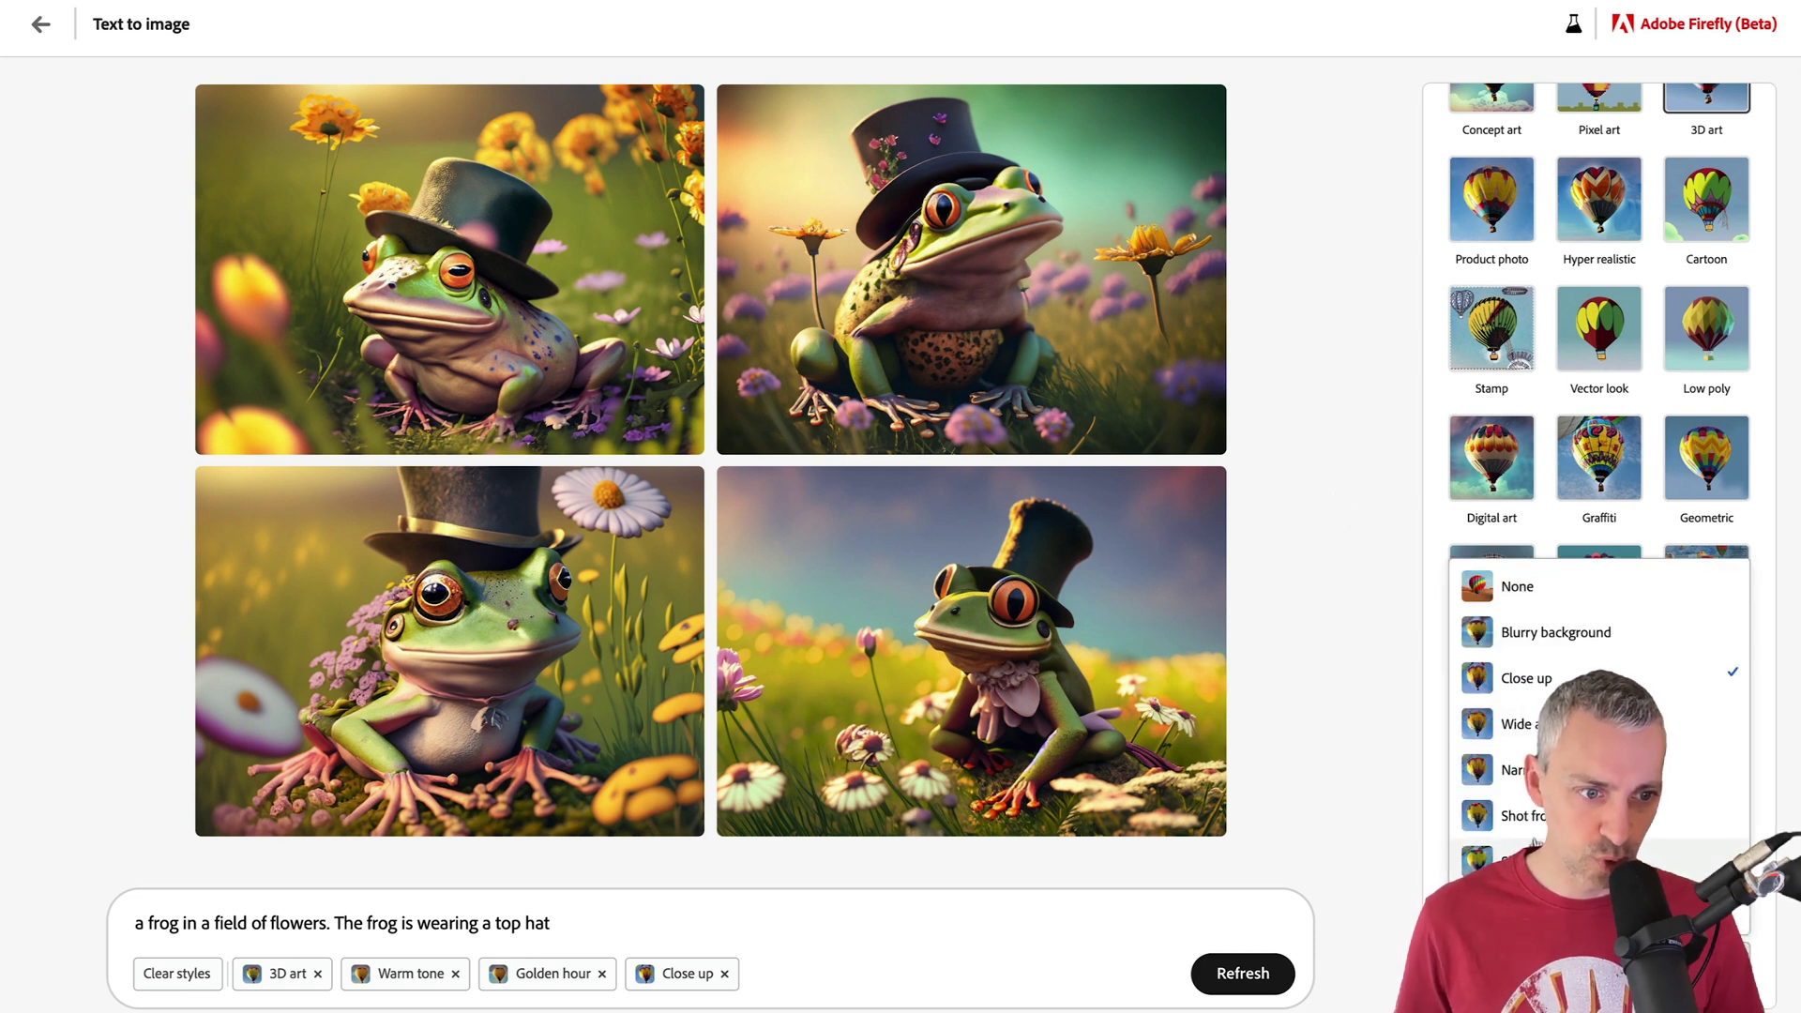
Change the frog prompt's composition to Wide angle and remove the 3D art style.
left_click(1527, 731)
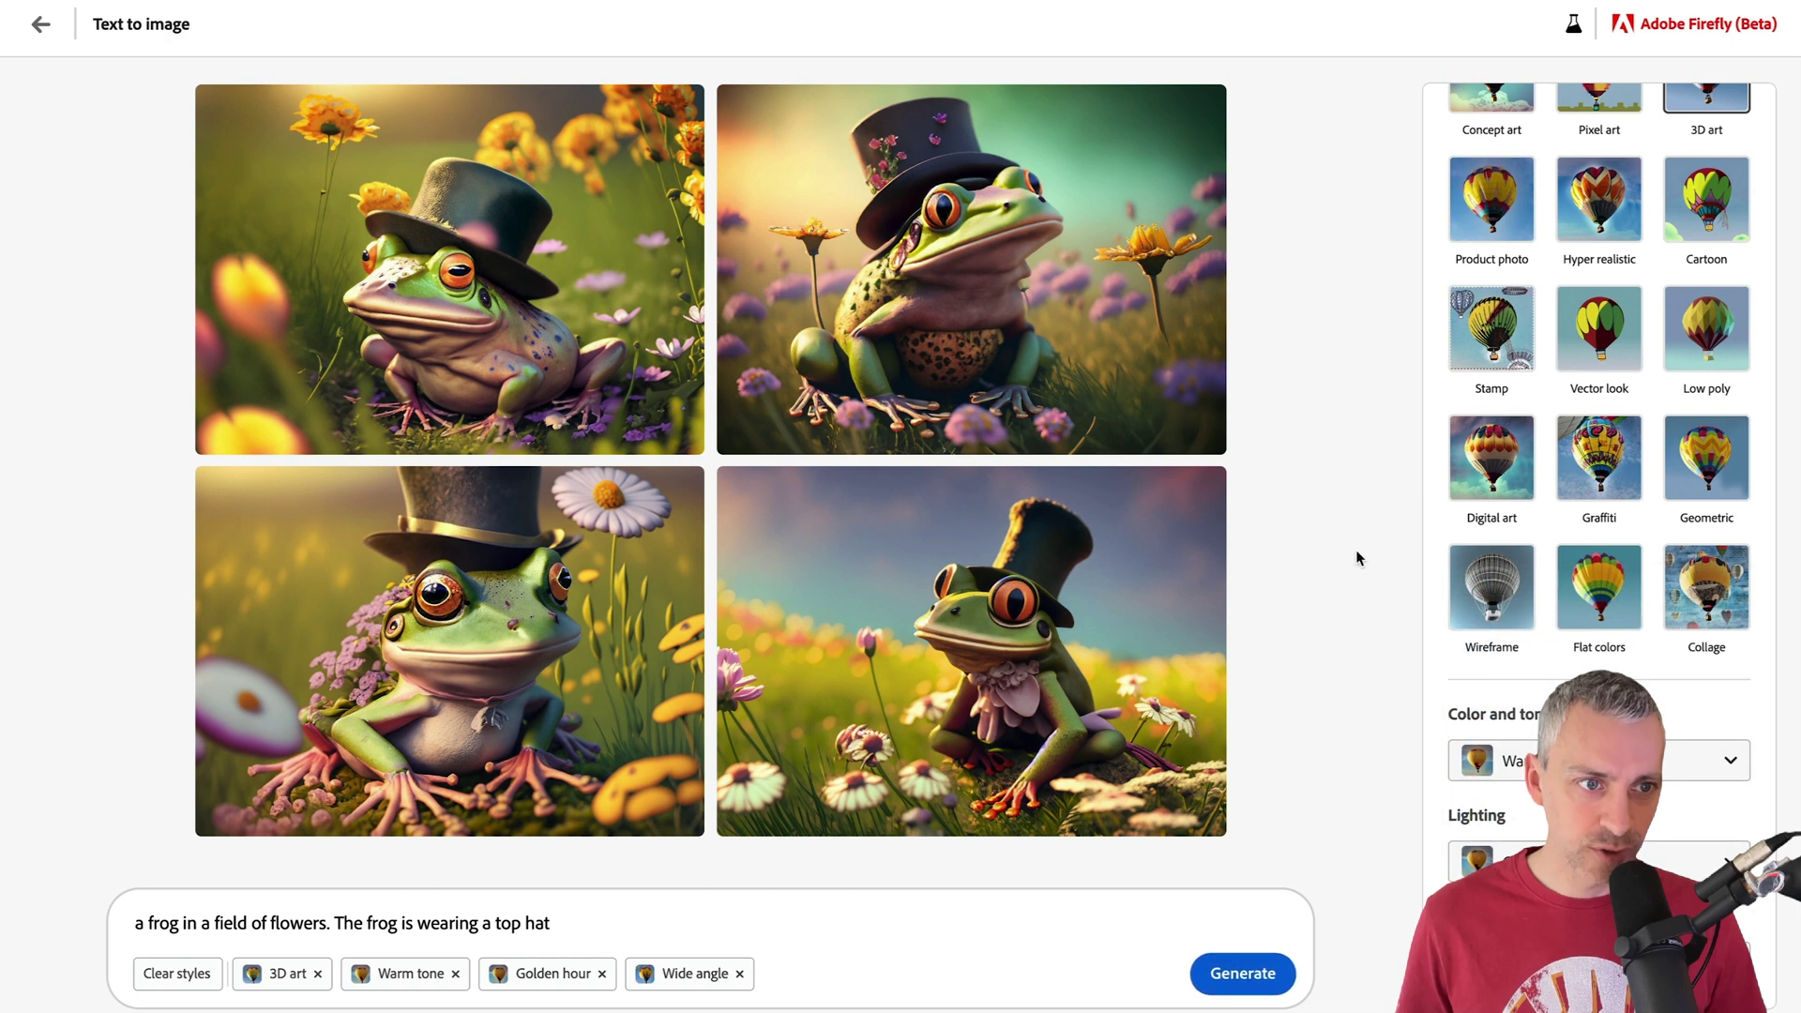
scroll(1595, 376, "up", 2)
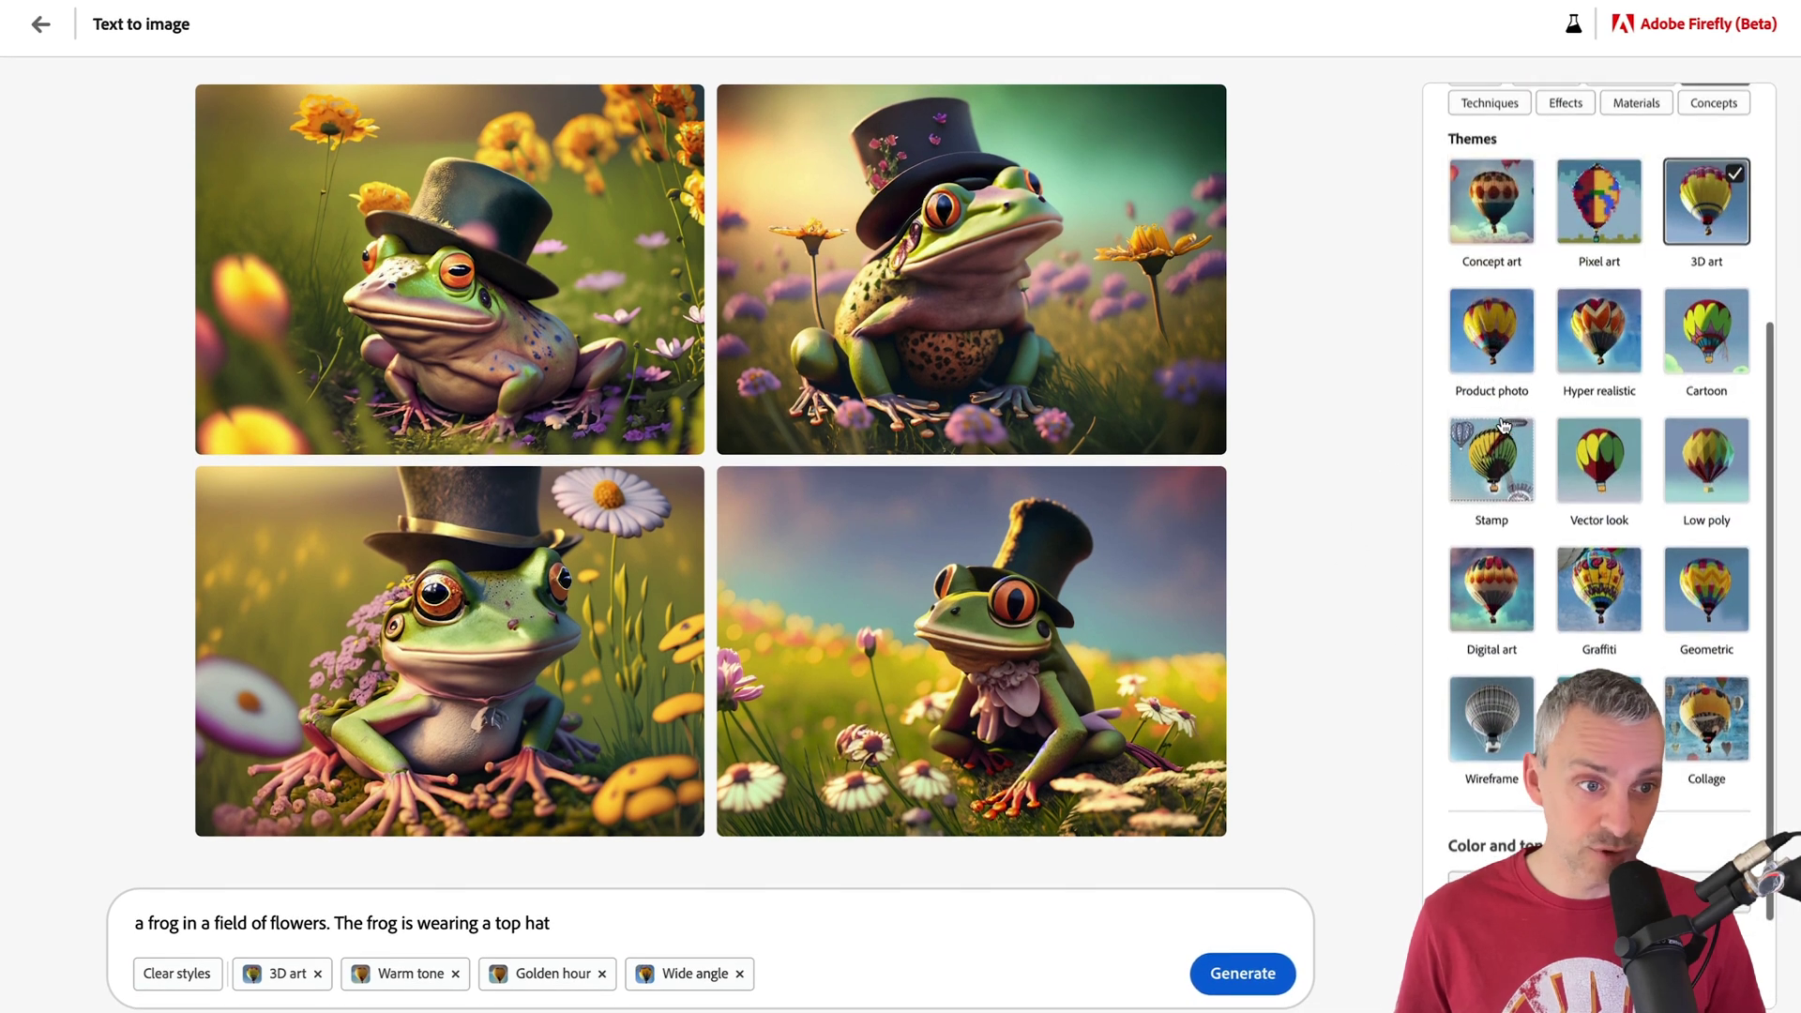
left_click(1680, 246)
scroll(1599, 422, "down", 2)
scroll(1600, 422, "up", 3)
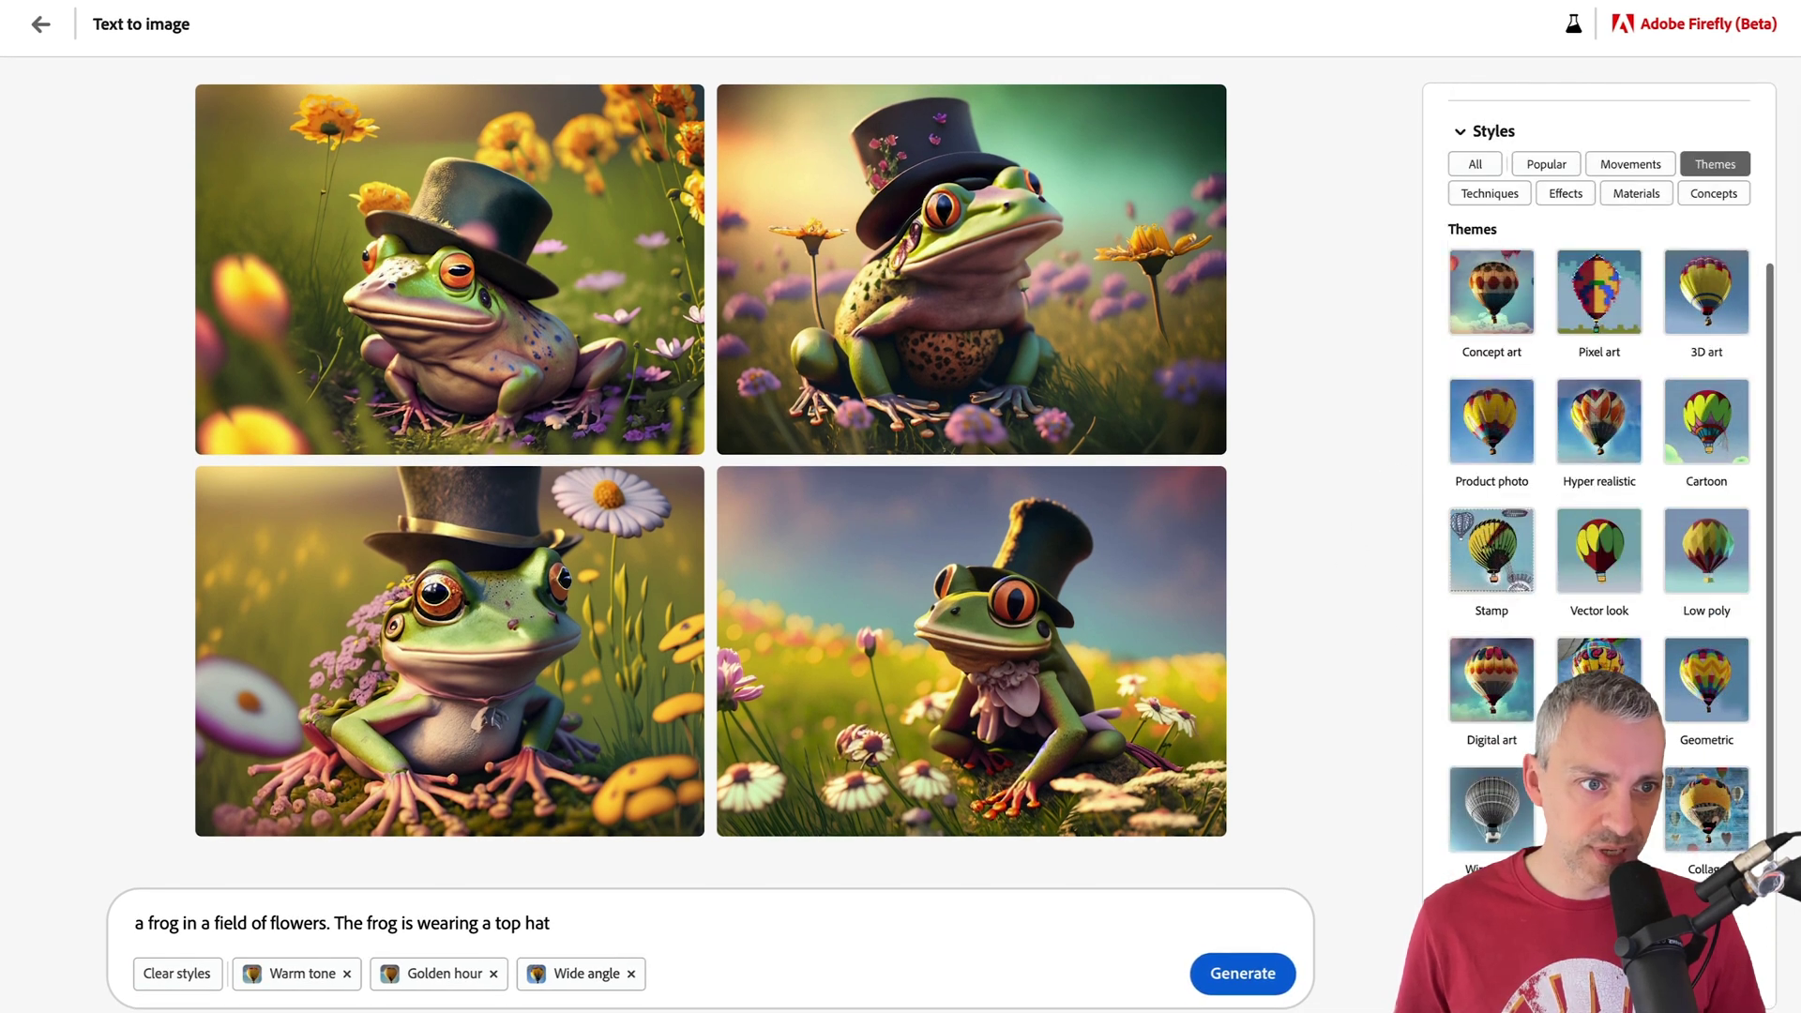
Apply the Doodle technique style to the frog prompt and regenerate the images.
left_click(1492, 197)
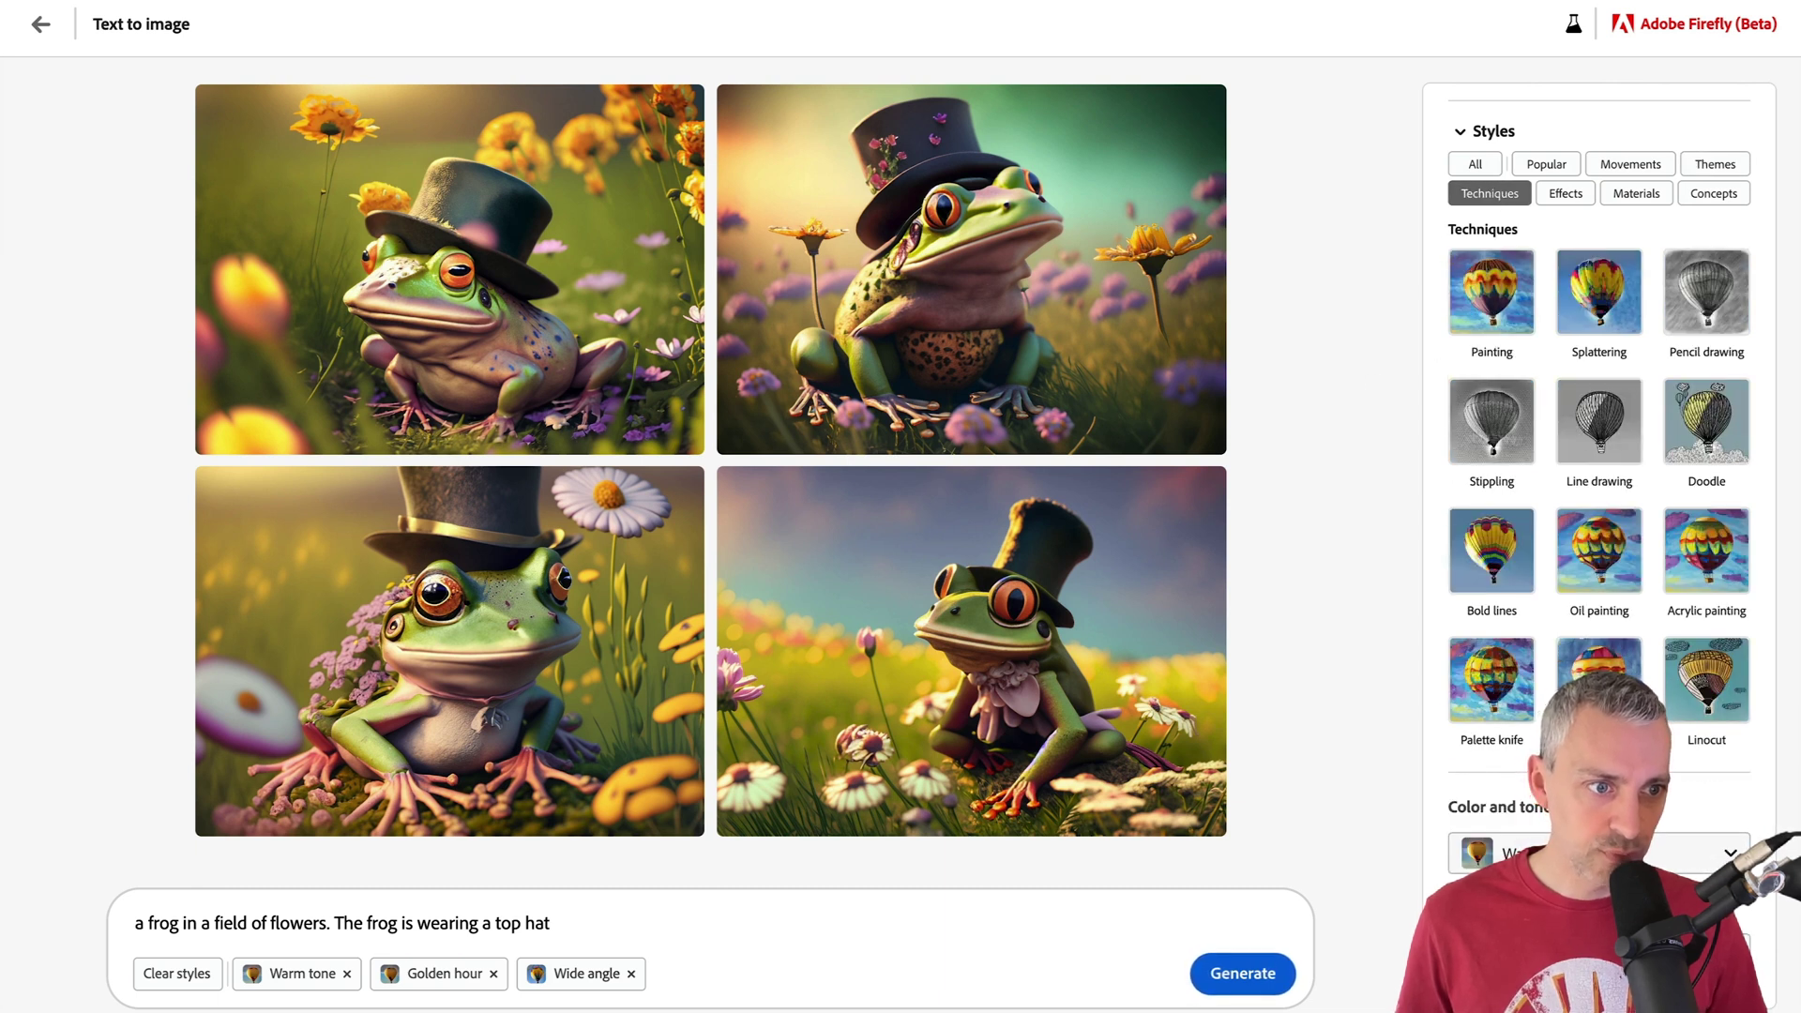
left_click(1695, 418)
left_click(1212, 968)
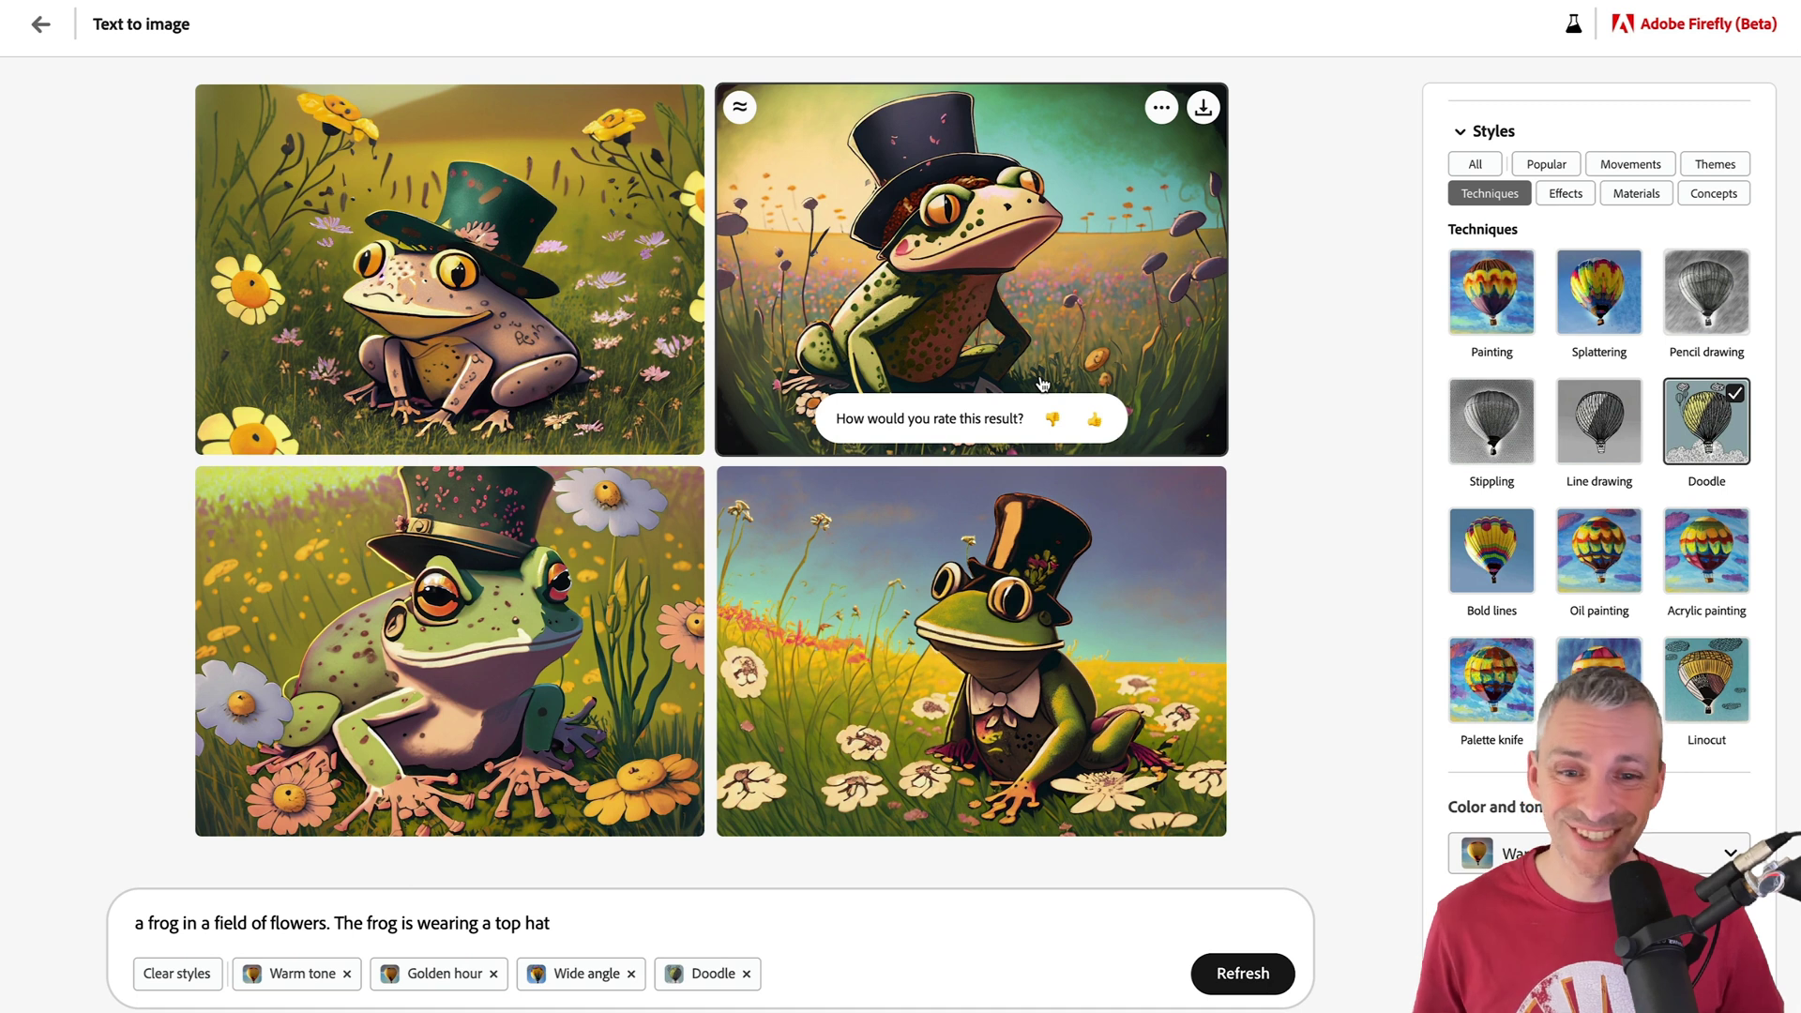
Clear the styles and generate "magical forest where the trees are made of candy, the leaves are rainbow-colored, and the animals are all friendly creatures from children's stories".
mouse_move(1248, 2)
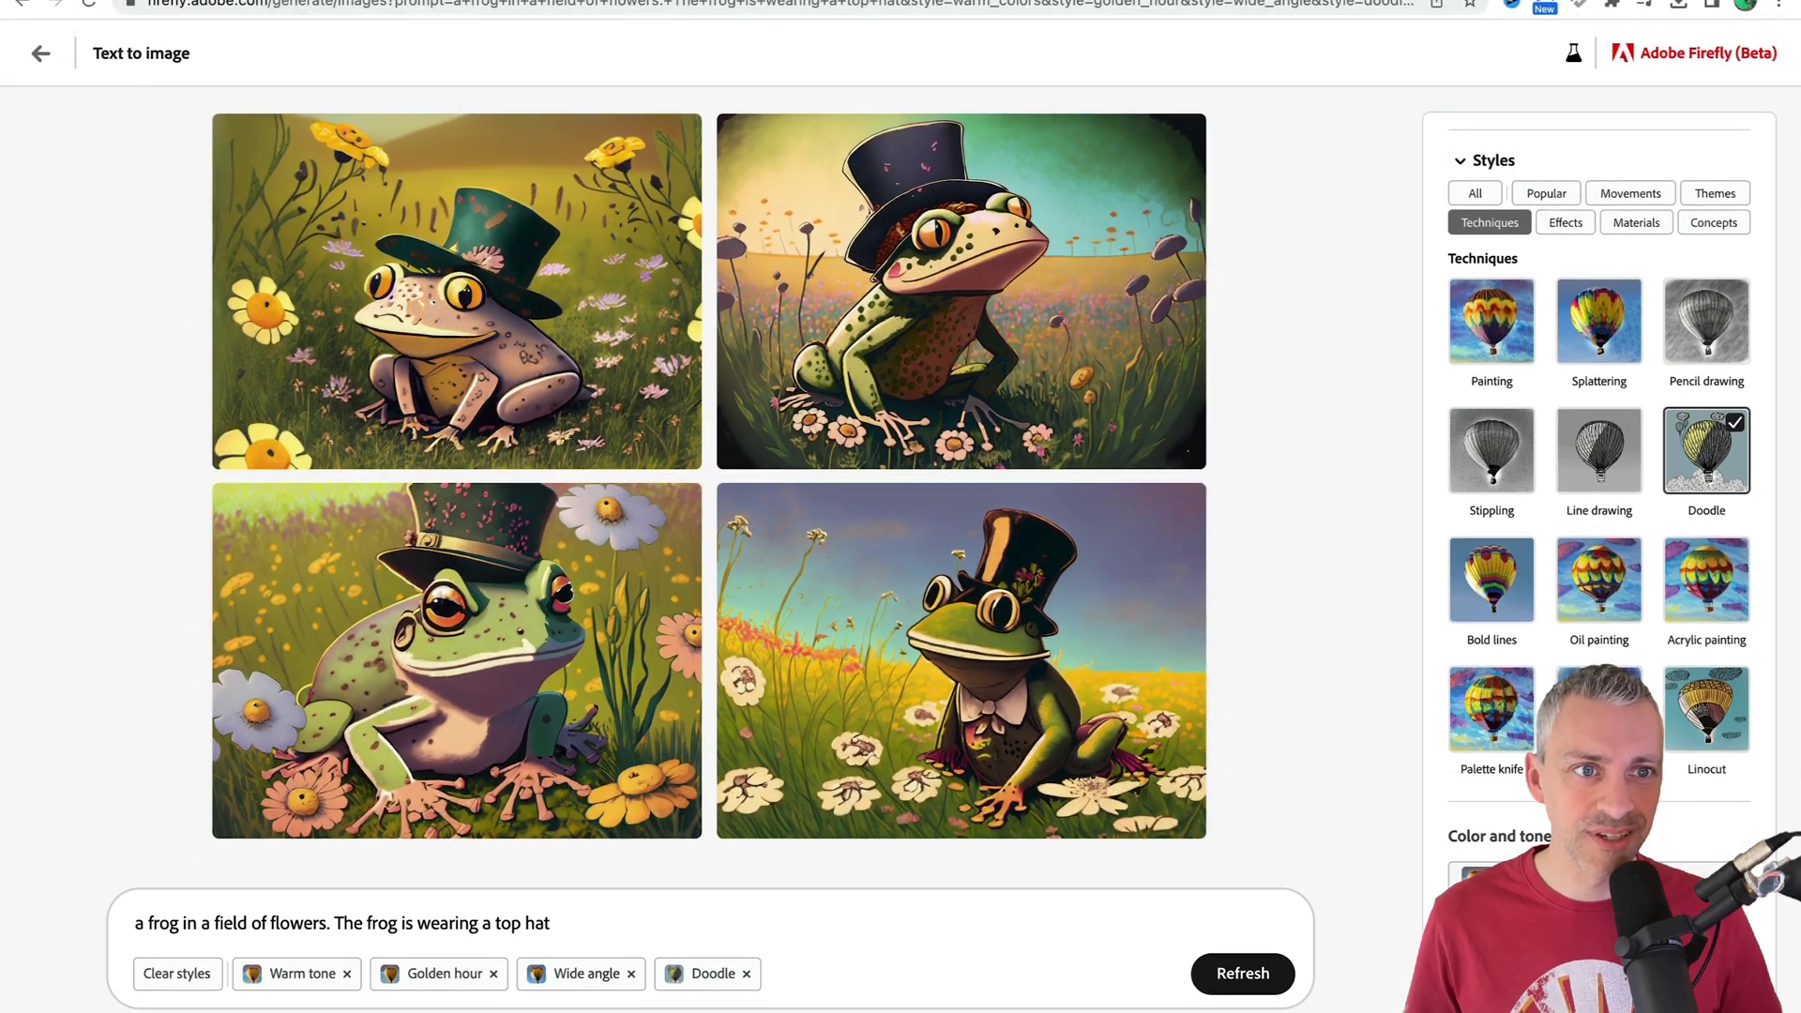
left_click(177, 972)
mouse_move(551, 973)
left_mouse_down()
mouse_move(200, 917)
mouse_move(174, 946)
mouse_move(531, 931)
left_mouse_up()
type("magical forest where the trees are made of candy, the leaves are rainbow-colored, and the animals are all friendly creatures from children's stories")
key("Left")
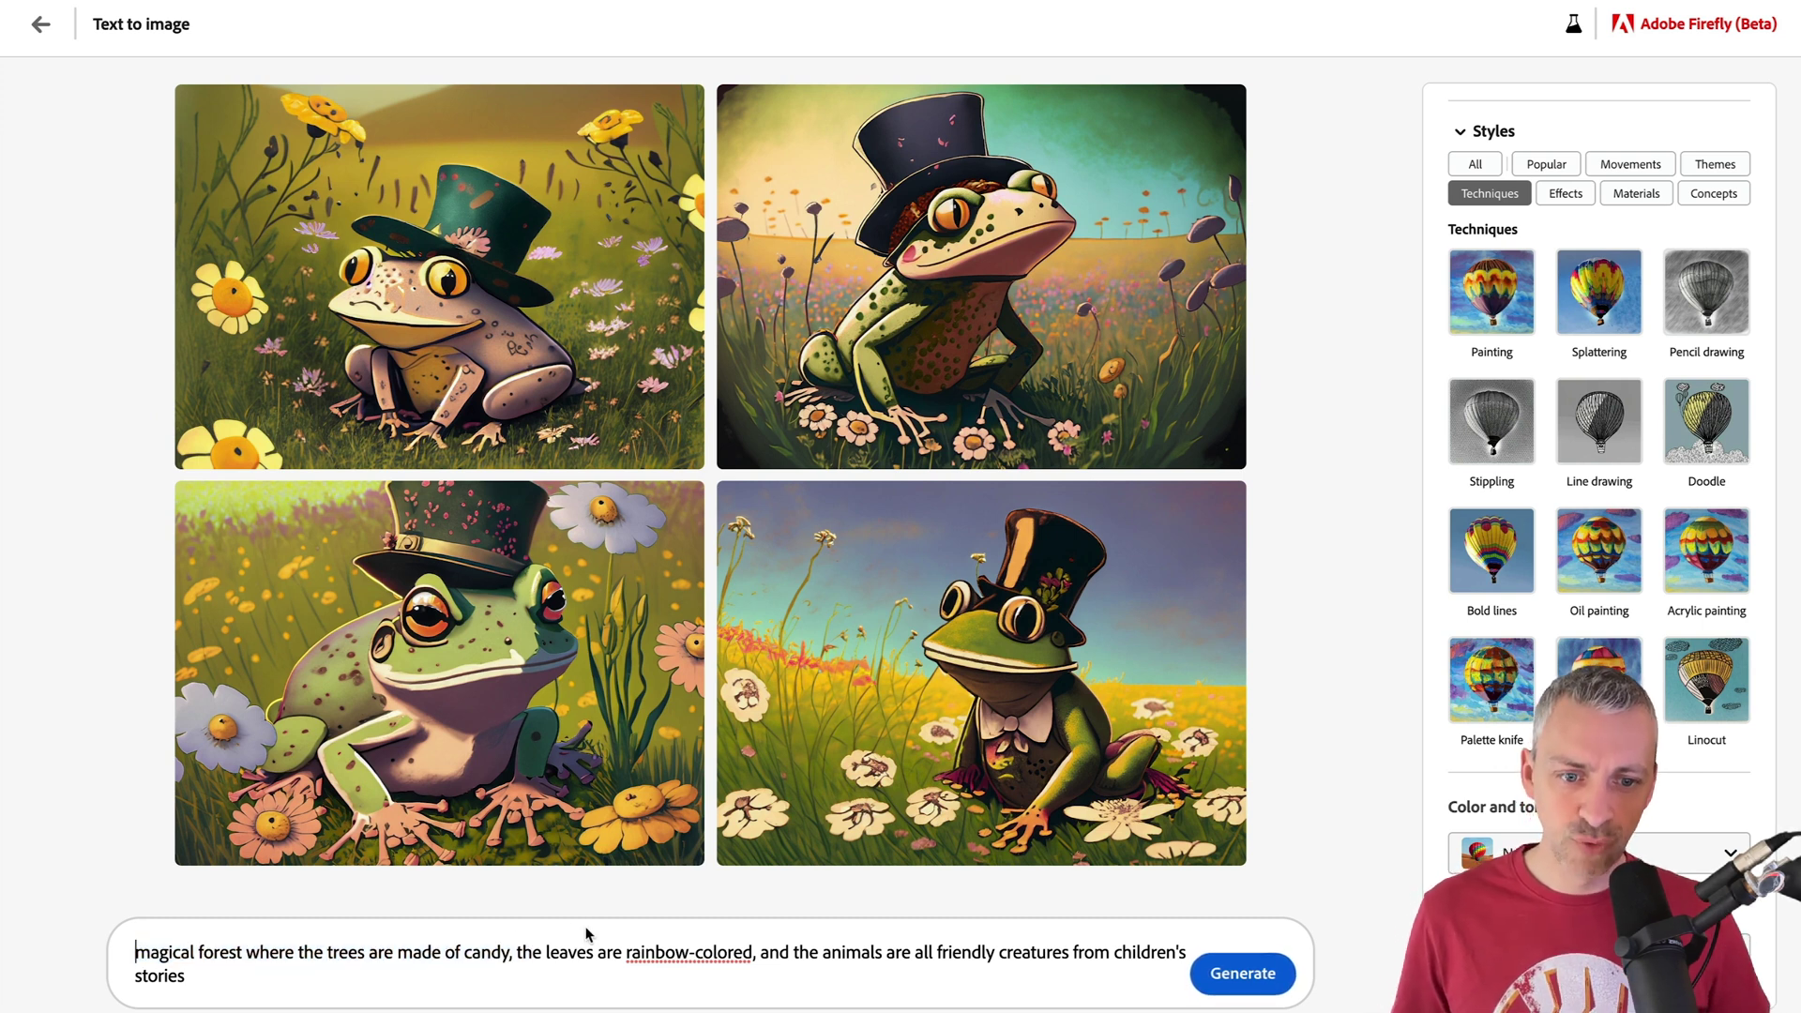
left_click(619, 953, "shift")
key("ctrl+a")
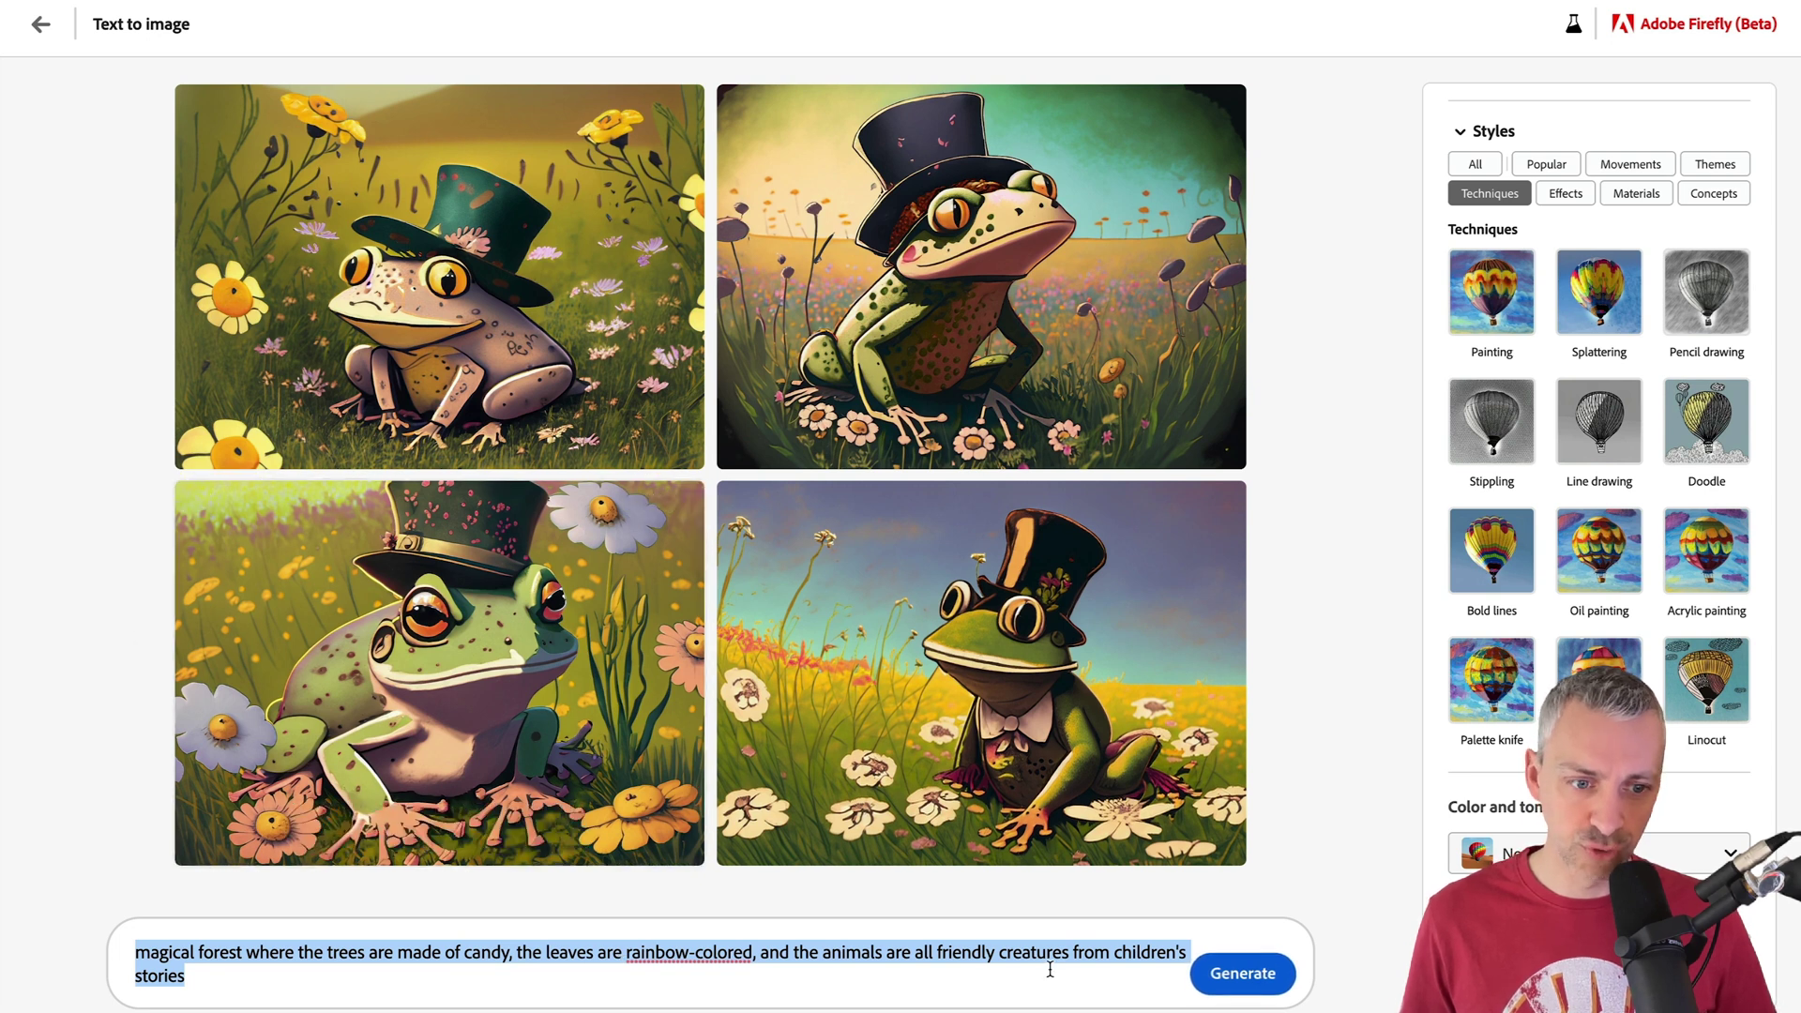
left_click(1242, 975)
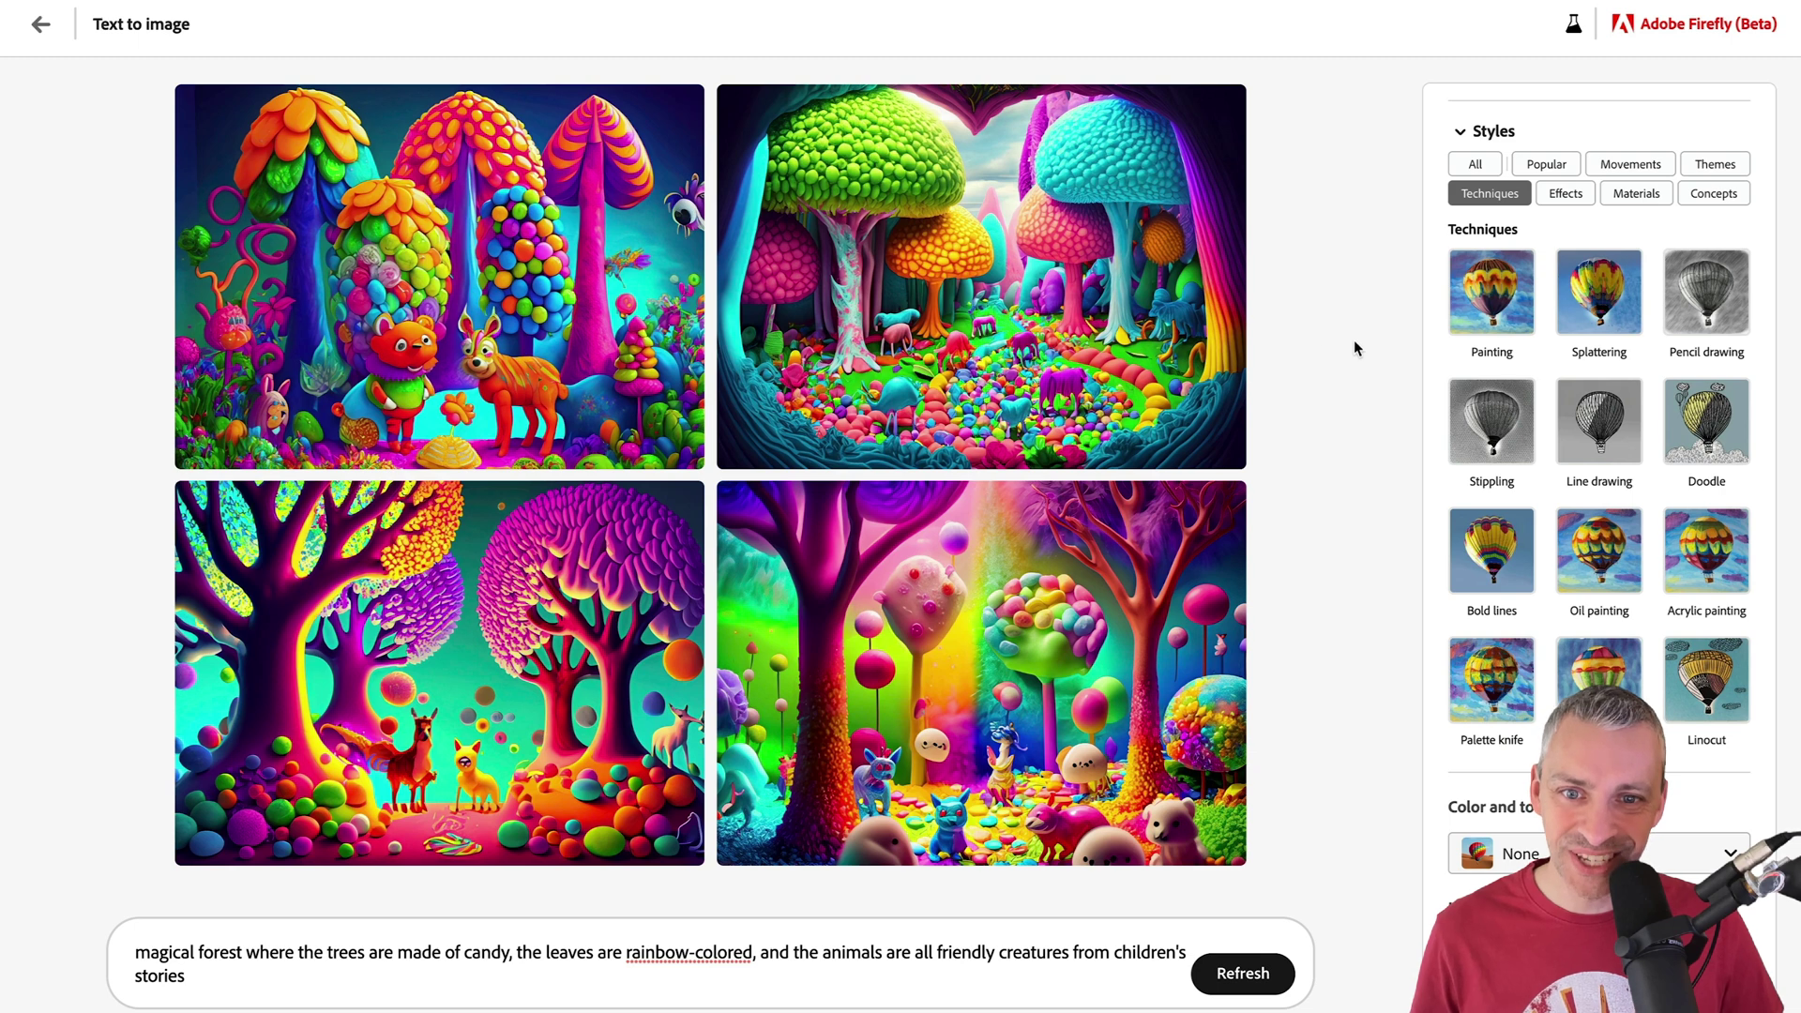
View the generated candy forest images enlarged, one after another.
left_click(441, 282)
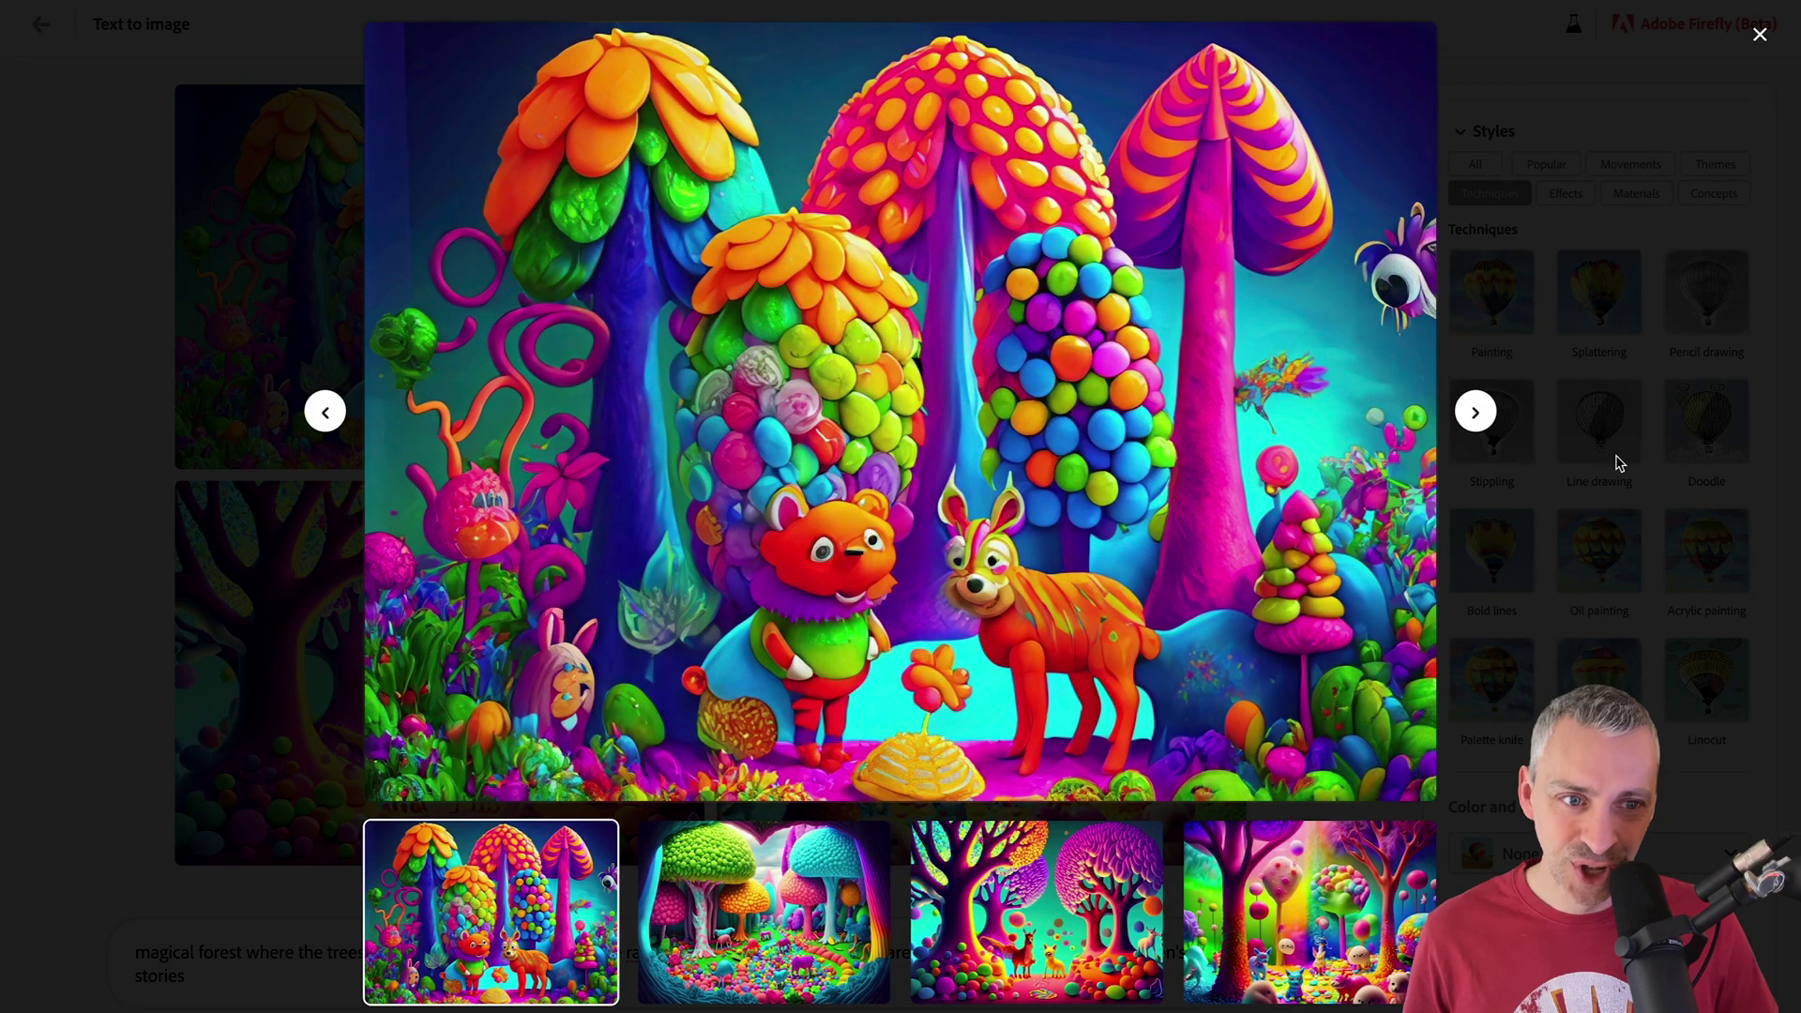
left_click(1476, 413)
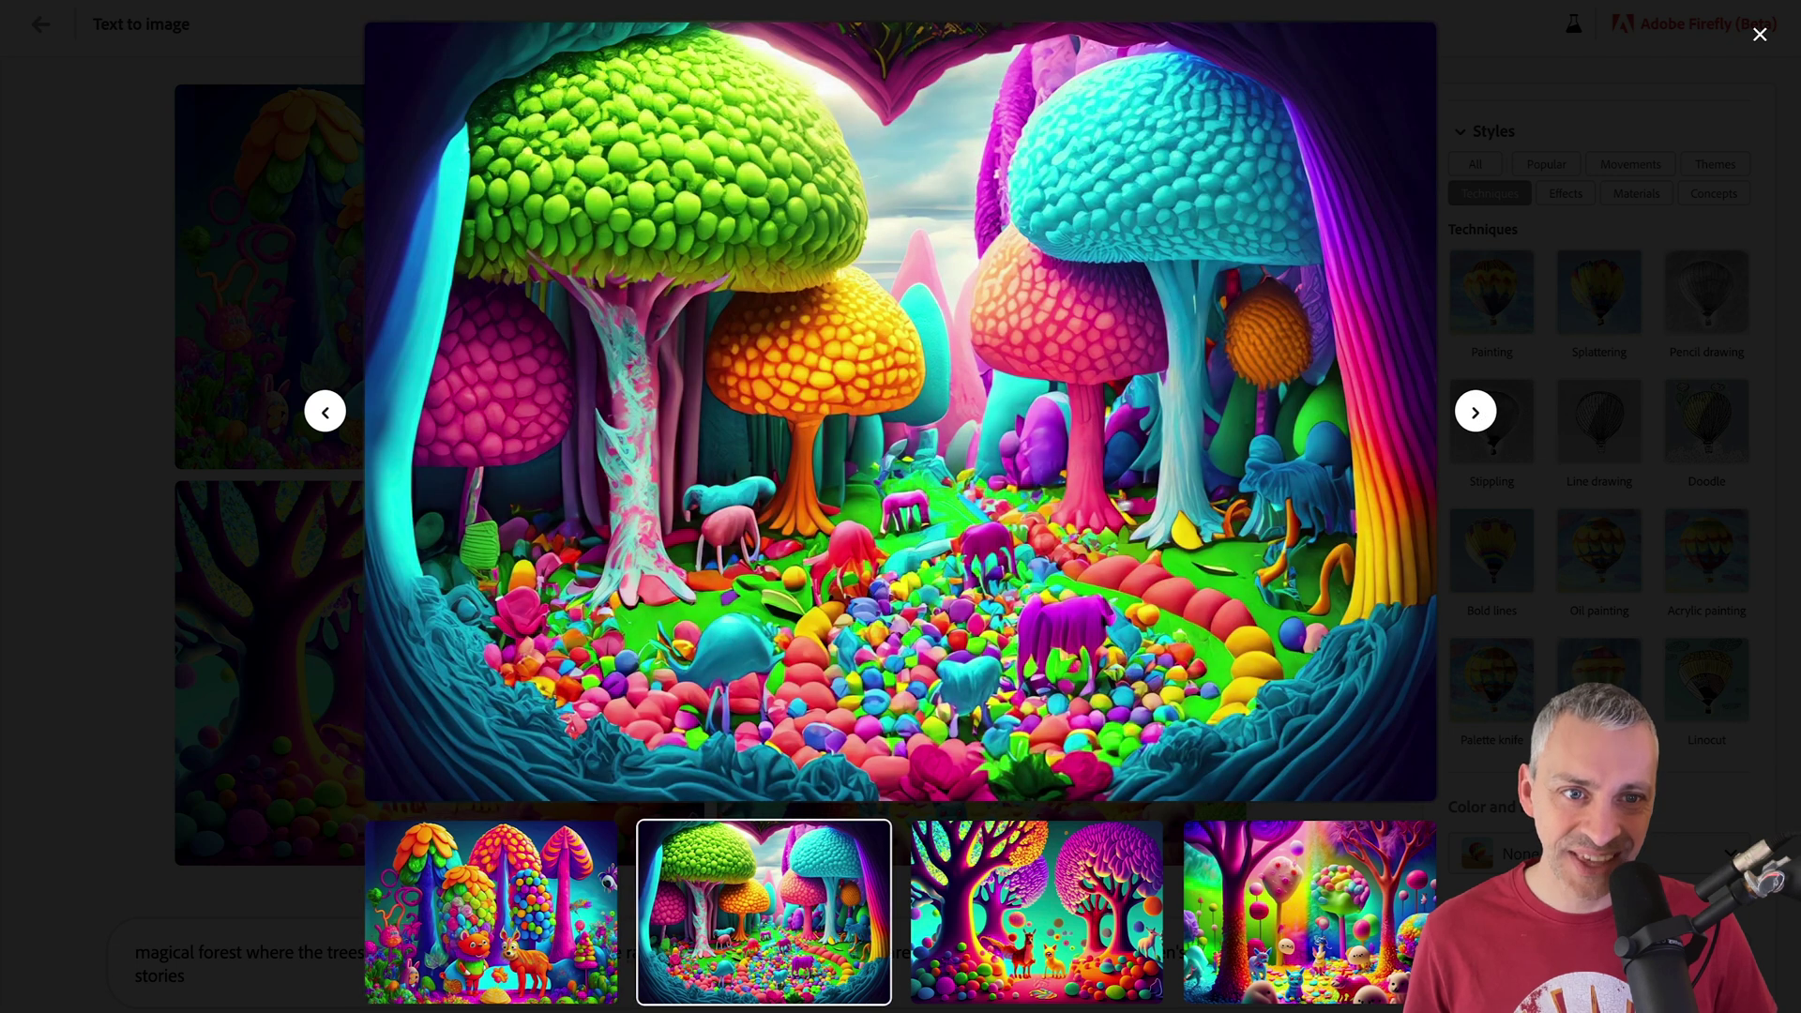
left_click(1411, 40)
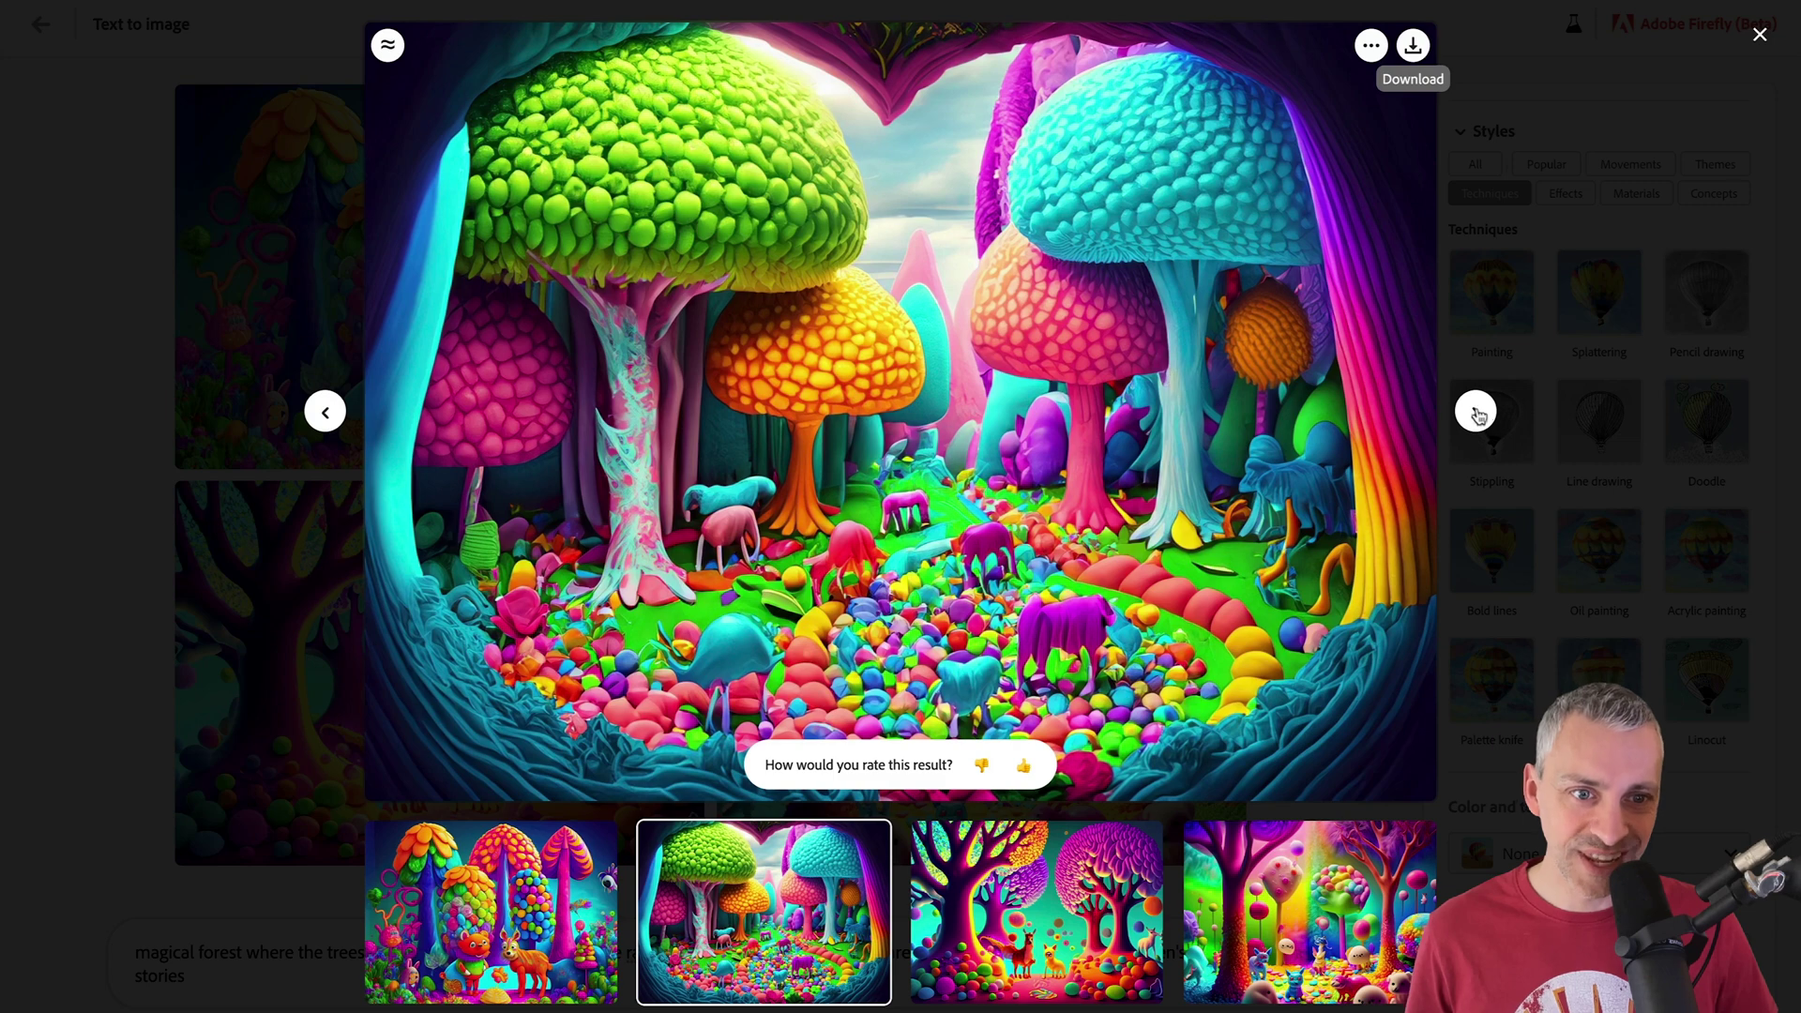
left_click(1477, 413)
left_click(1477, 413)
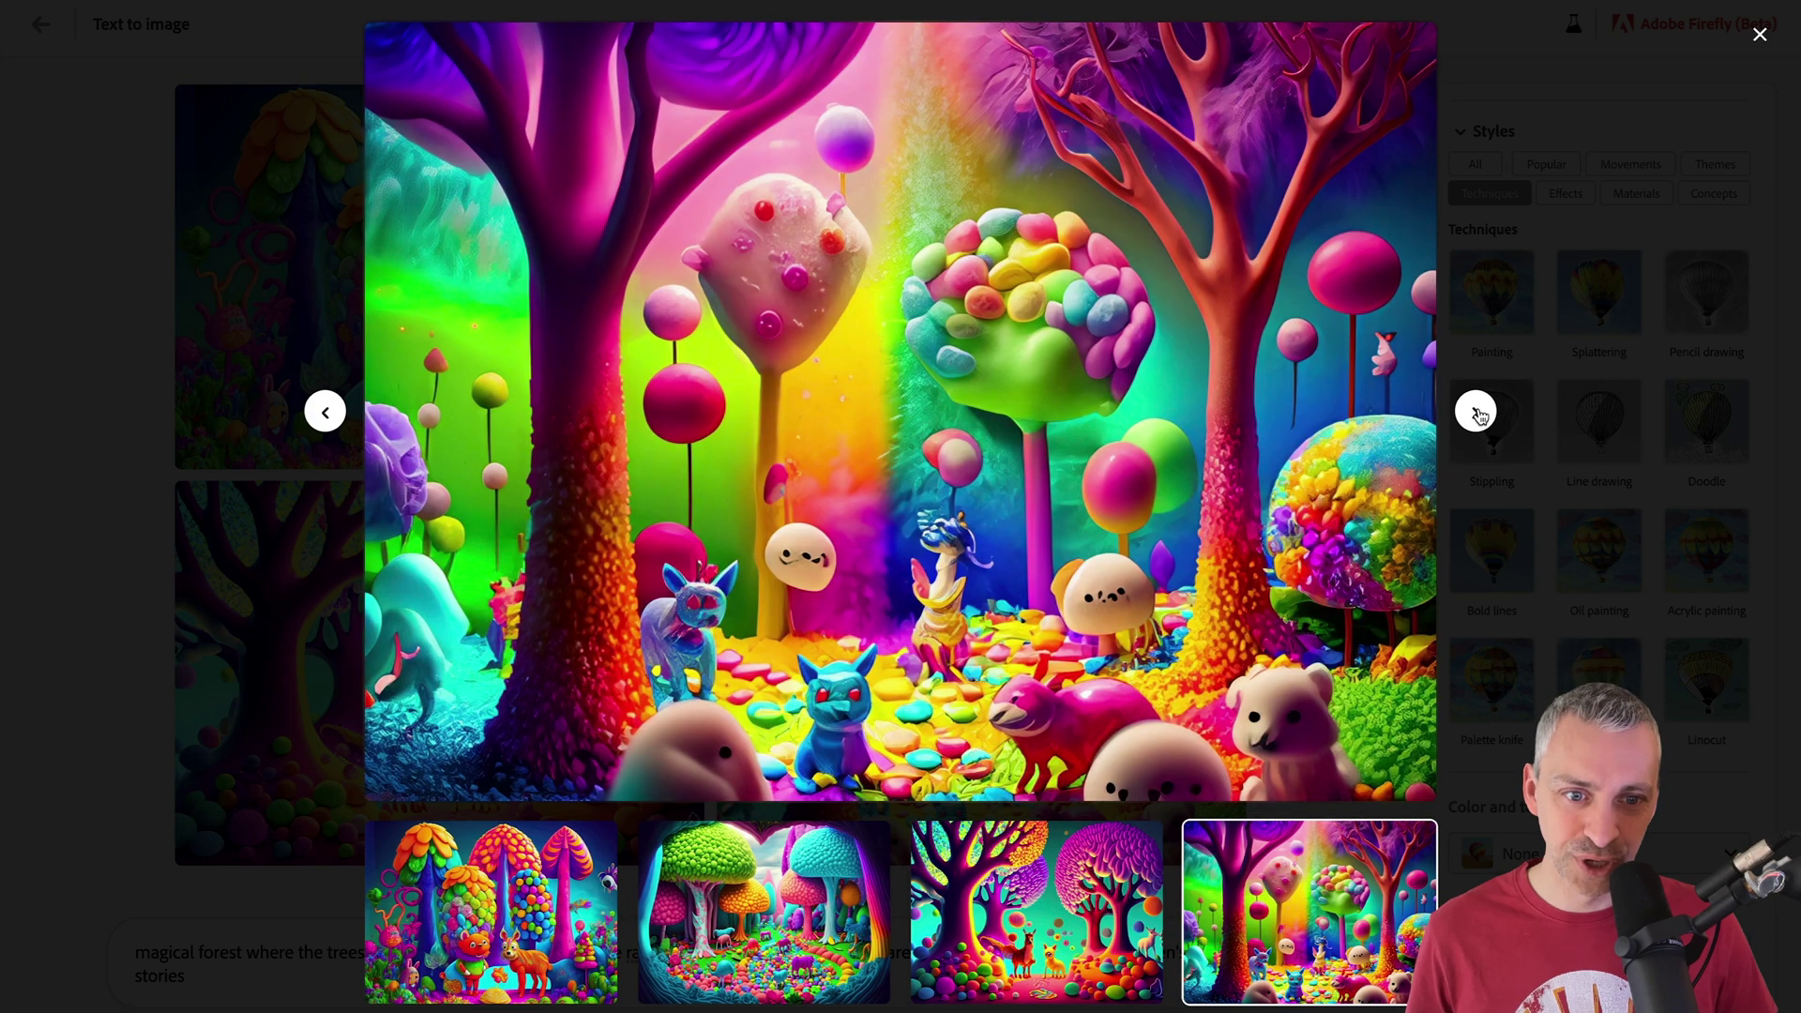
left_click(1585, 340)
Generate images similar to the candy forest picture with the round green and turquoise treetops.
left_click(740, 107)
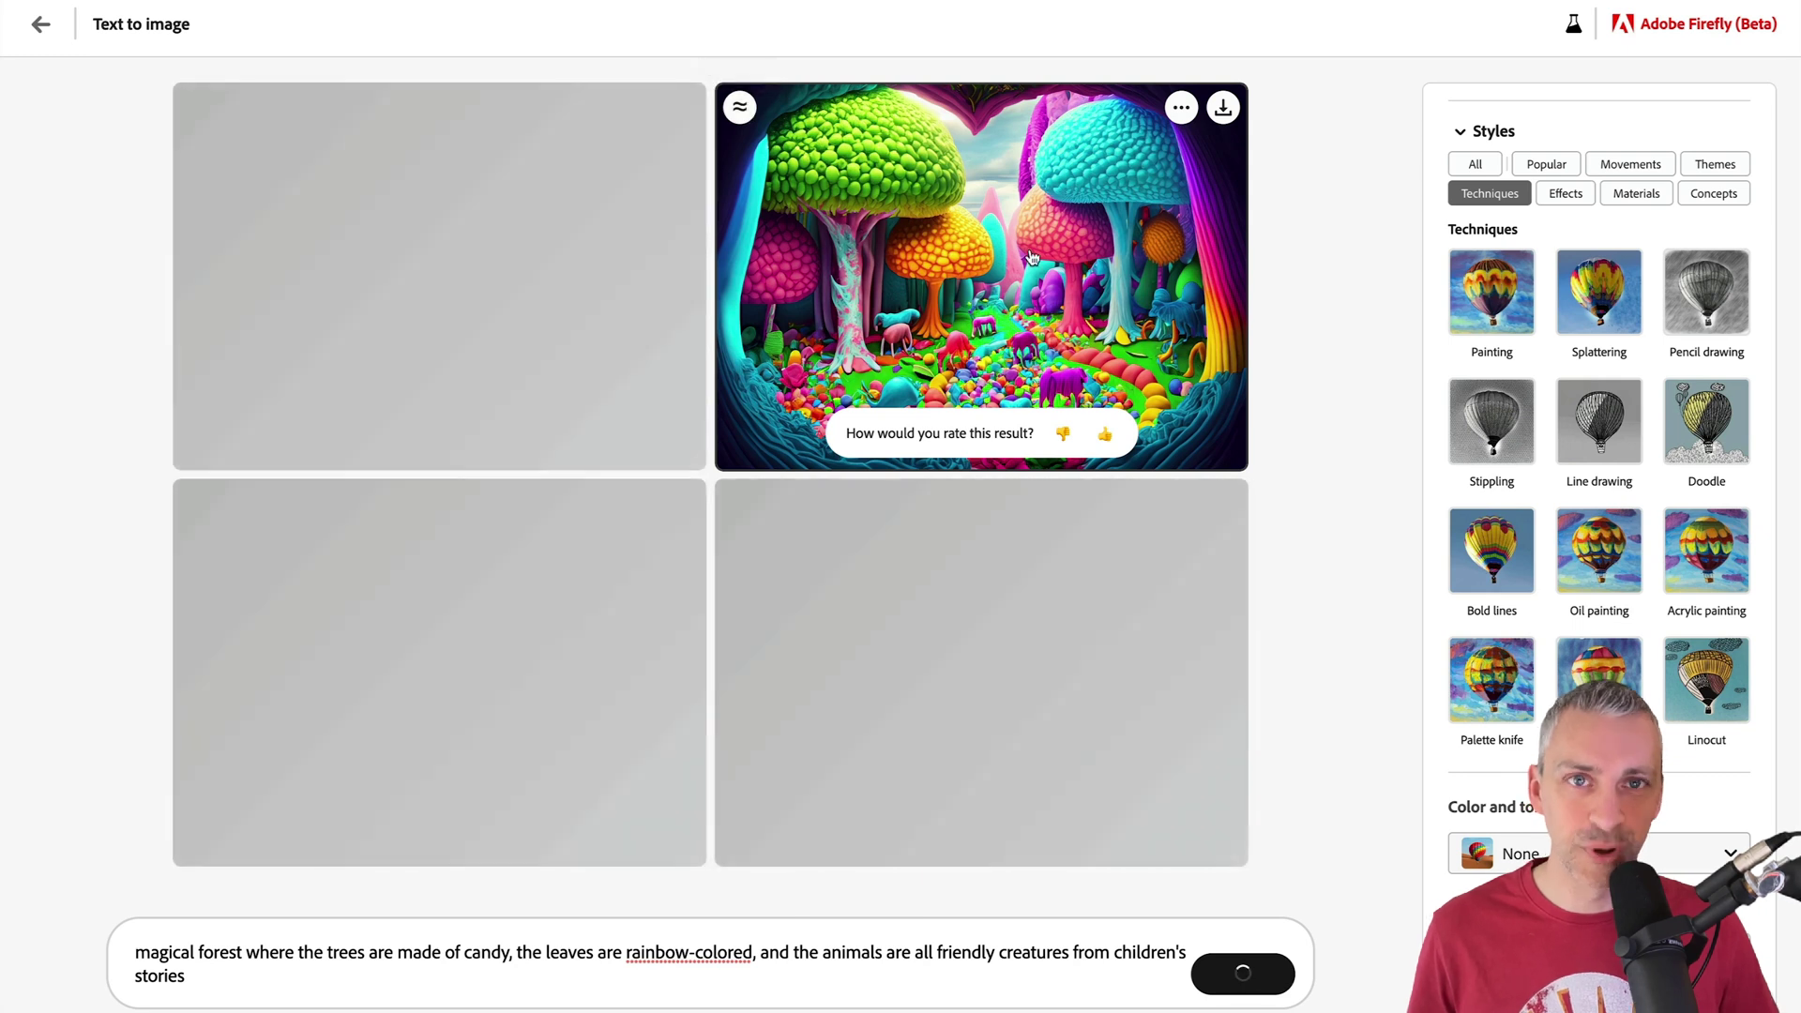
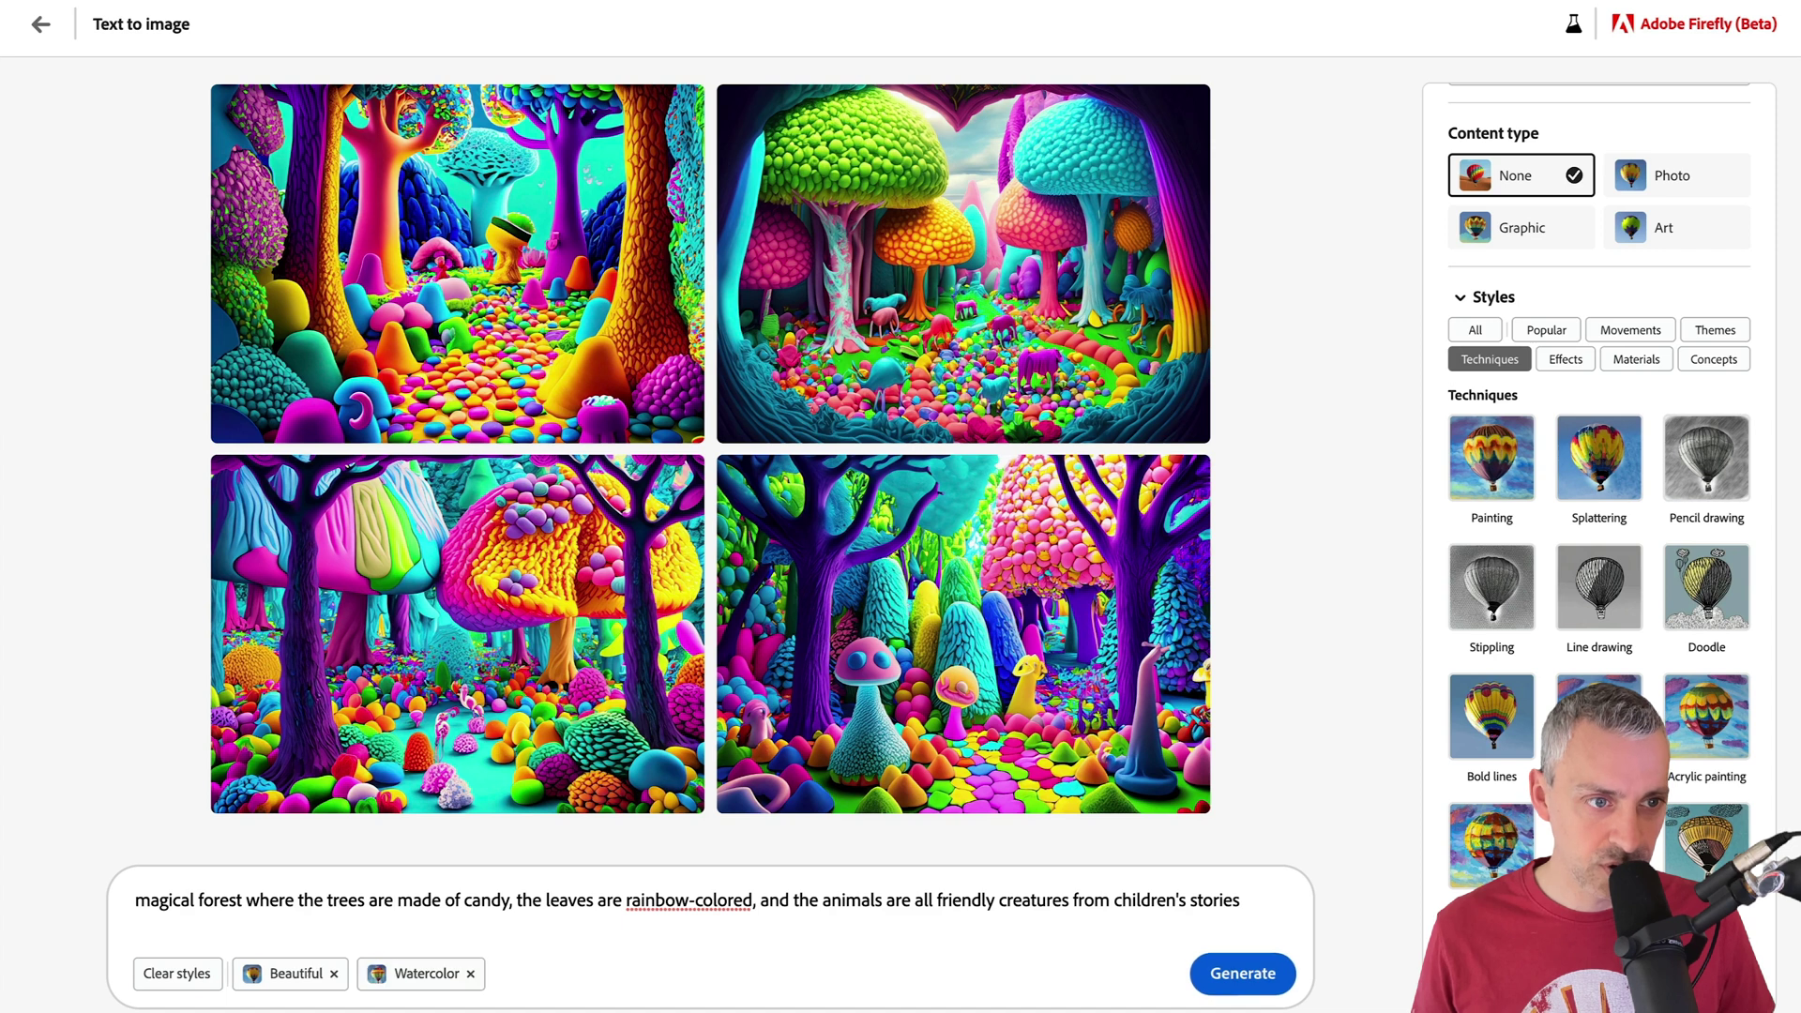
Regenerate the candy forest images with the Art content type and download the picture of the three creatures on the path.
left_click(1668, 230)
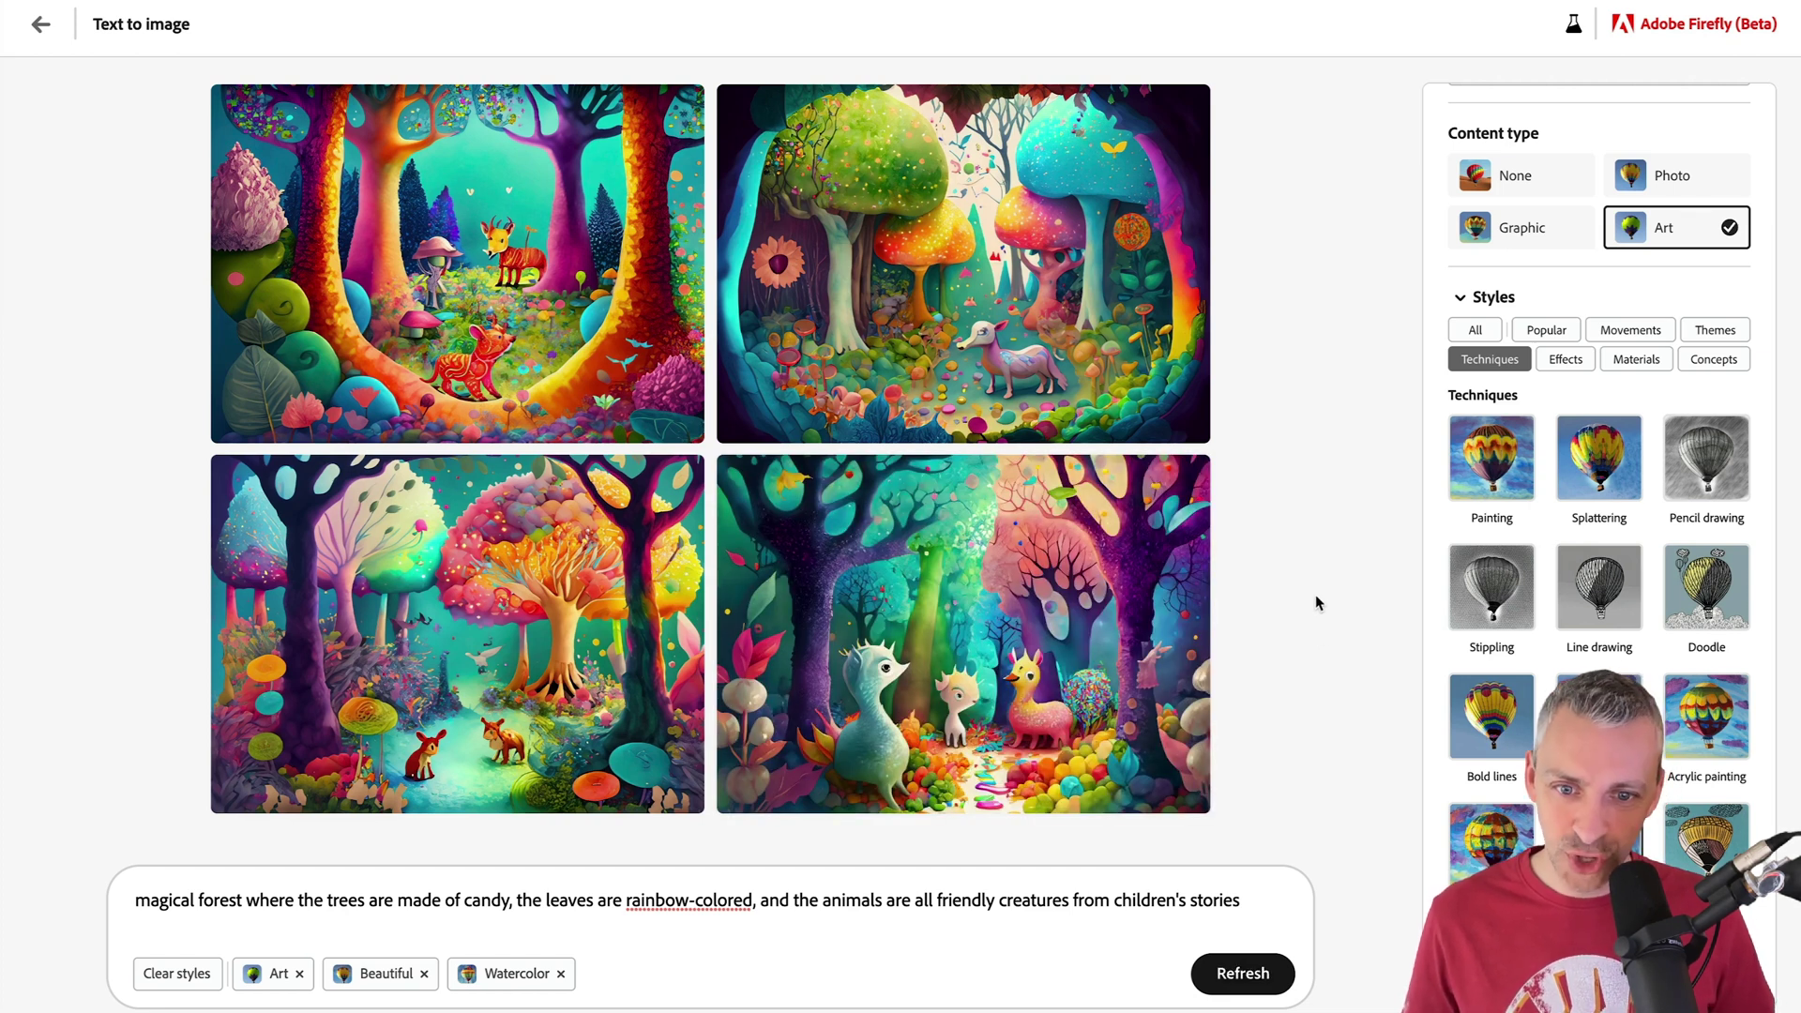
left_click(1043, 622)
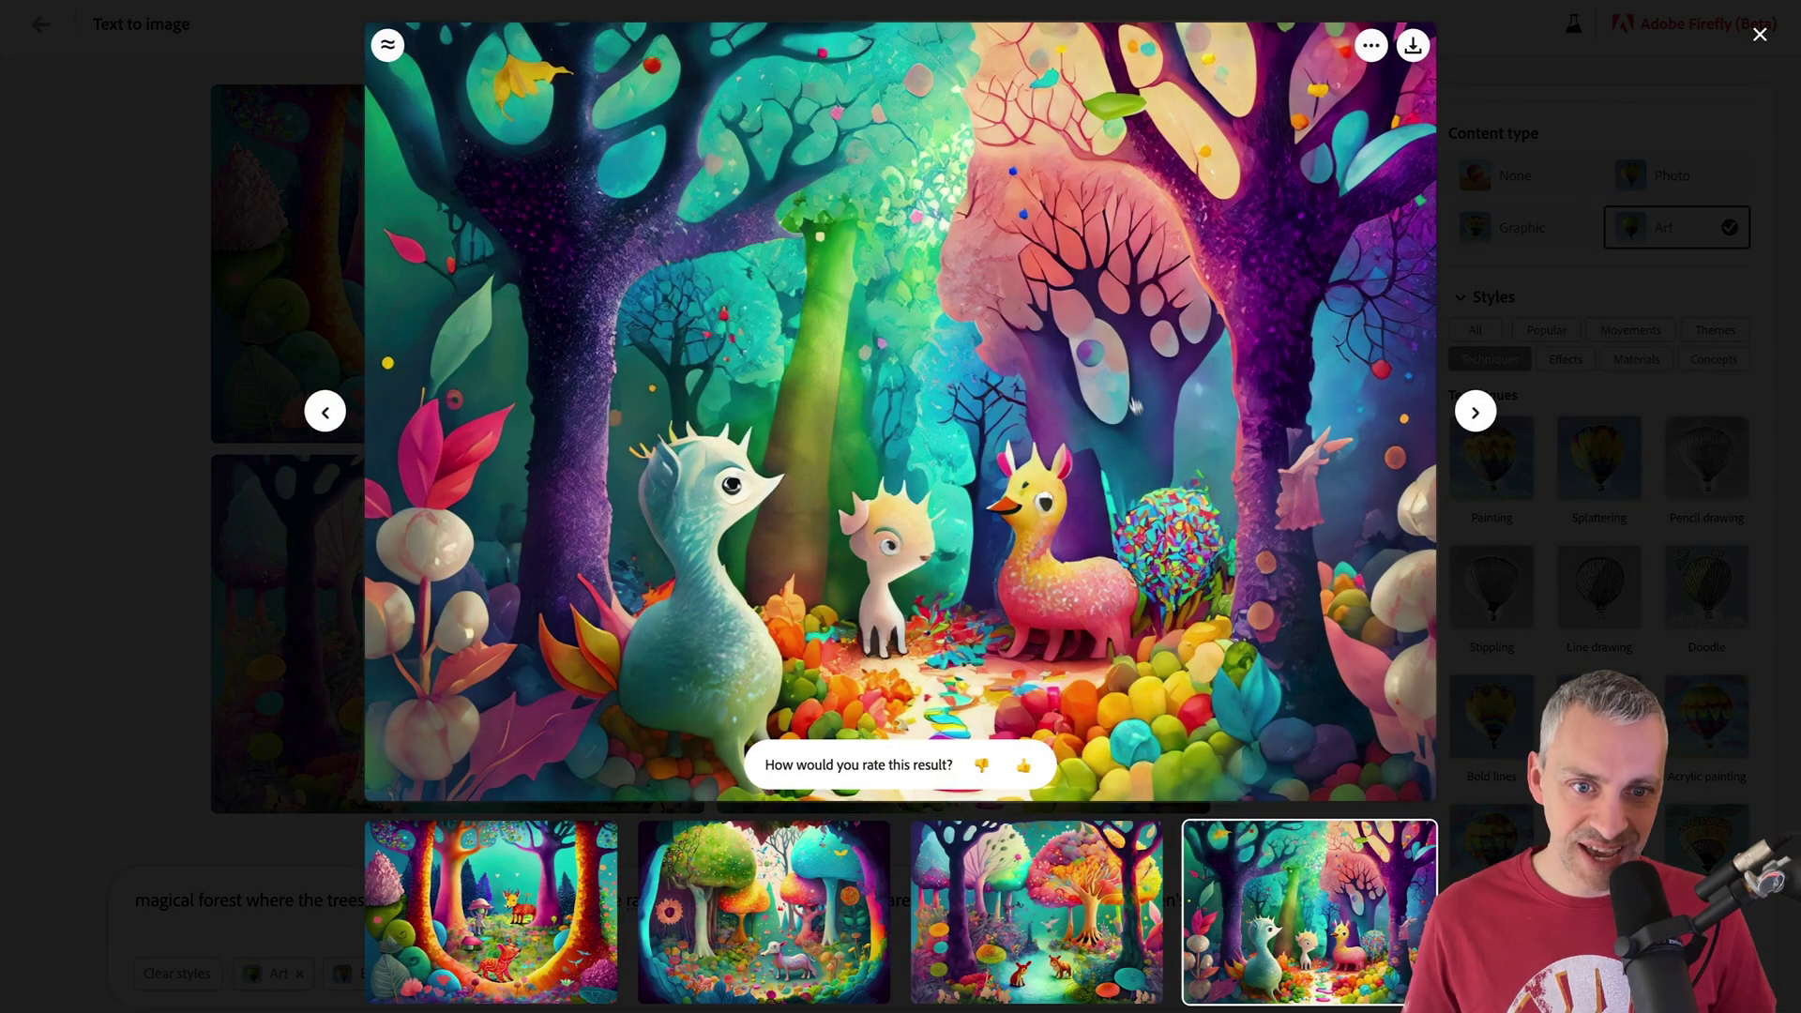
left_click(1413, 45)
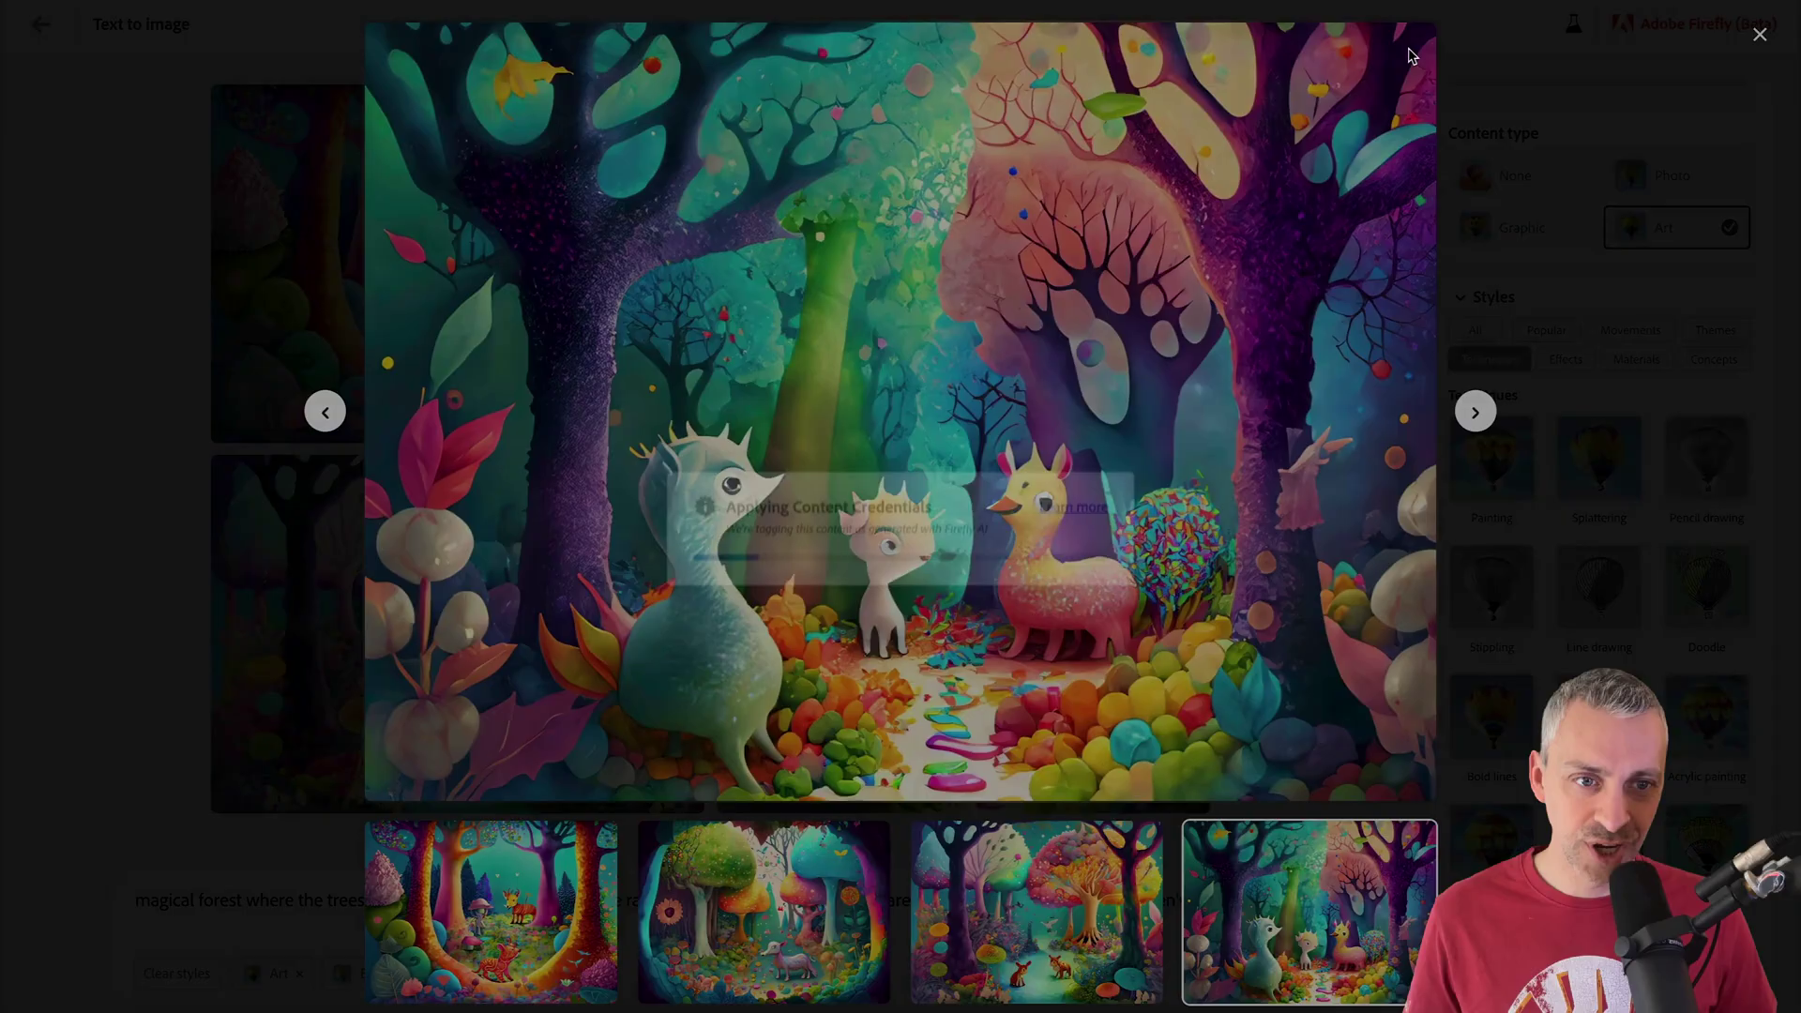
left_click(1543, 669)
Set the color and tone to Vibrant color, the lighting to Dramatic lighting and the composition to Narrow depth of field.
scroll(1541, 518, "up", 2)
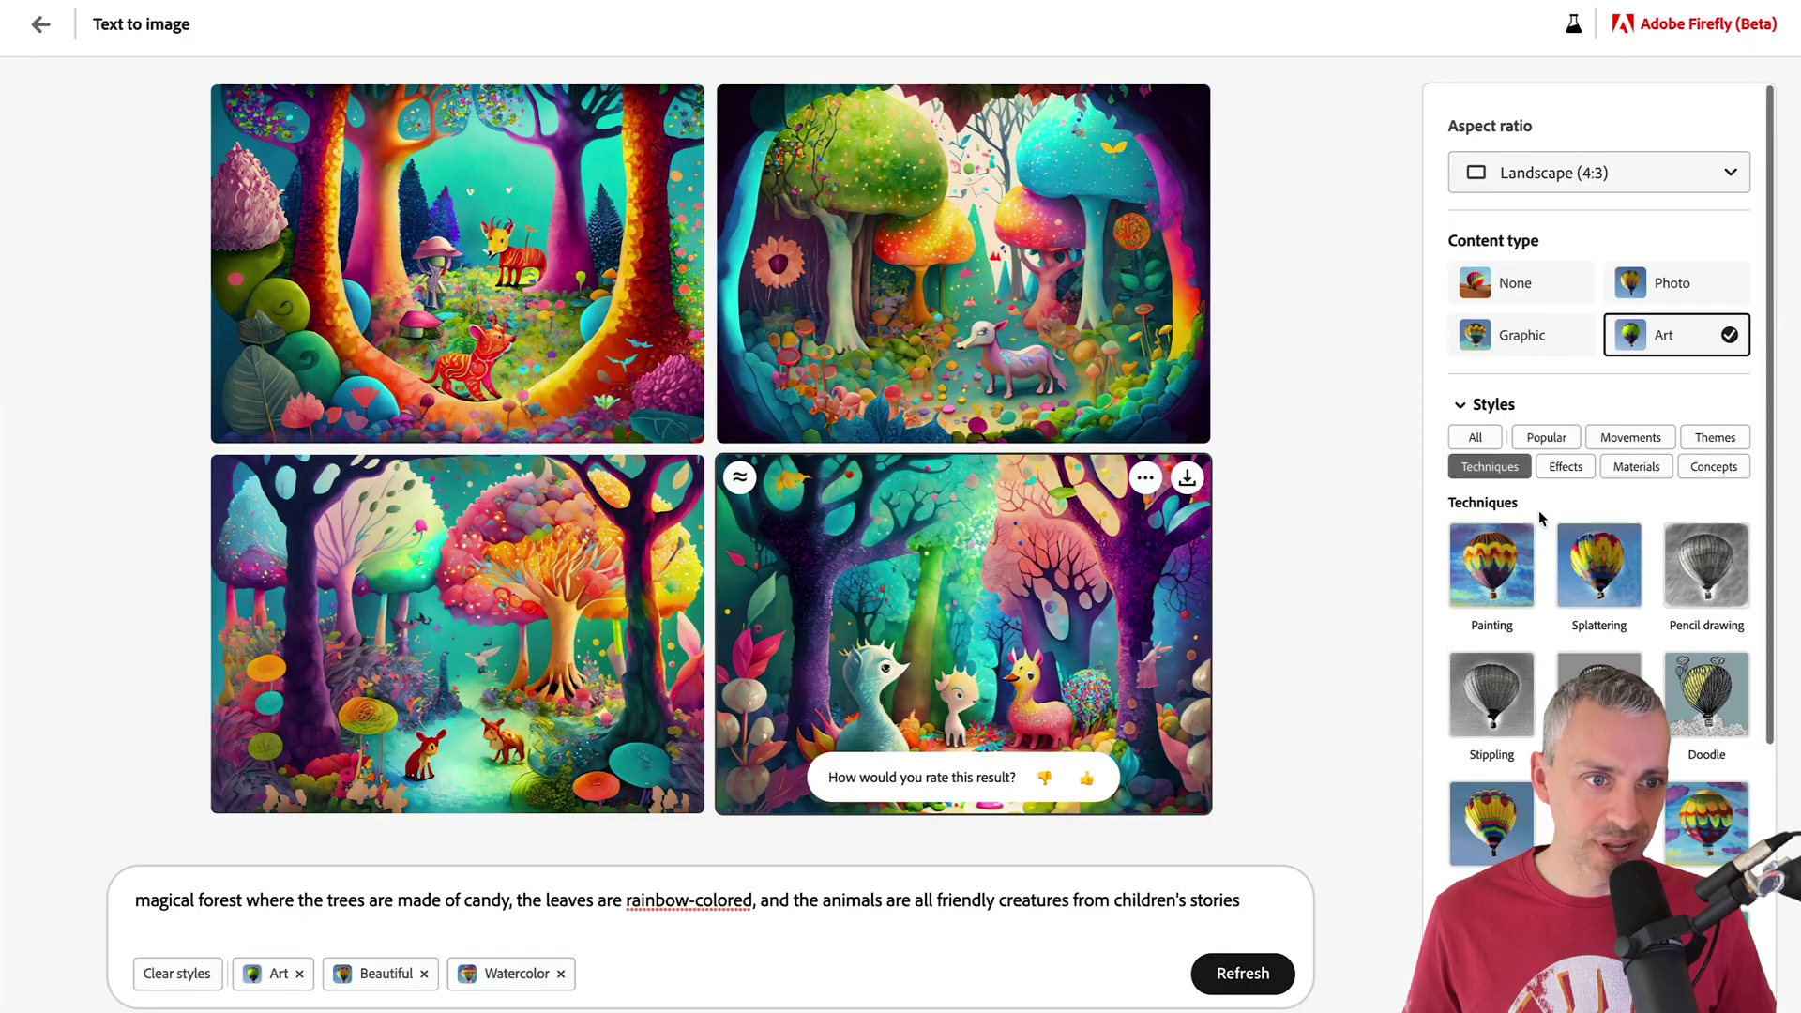
left_click(1476, 434)
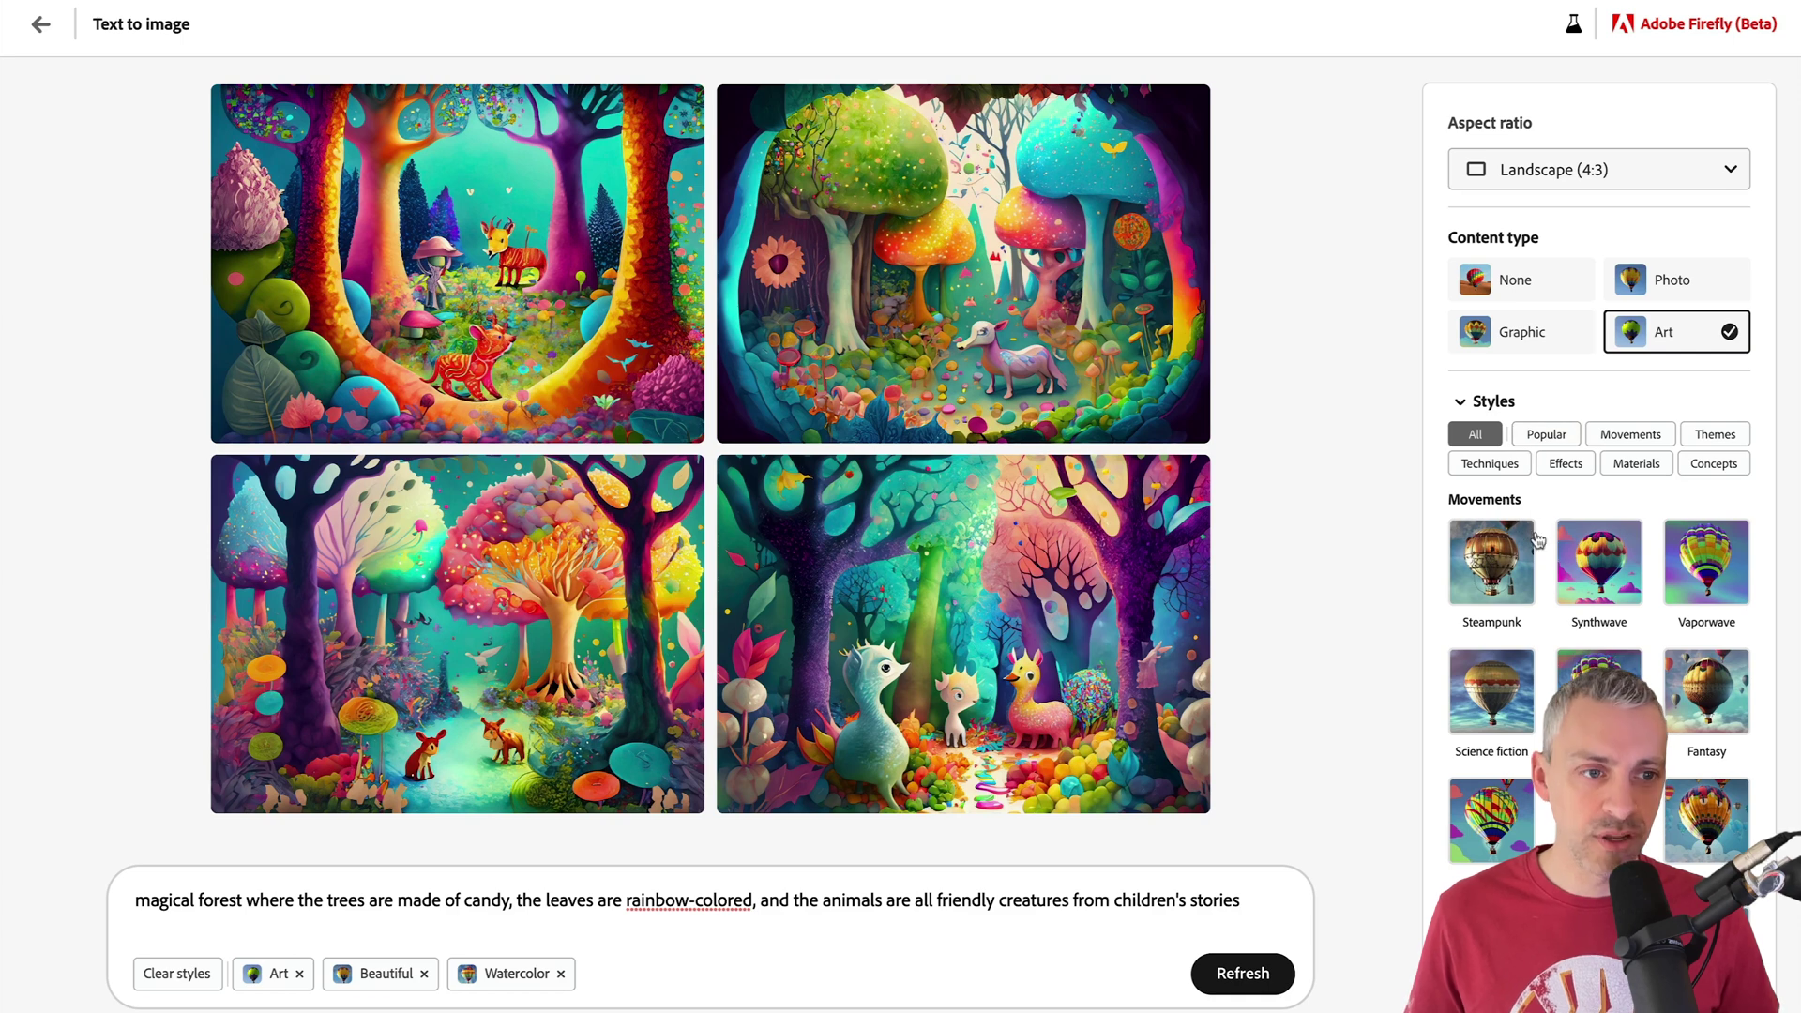
scroll(1548, 661, "down", 6)
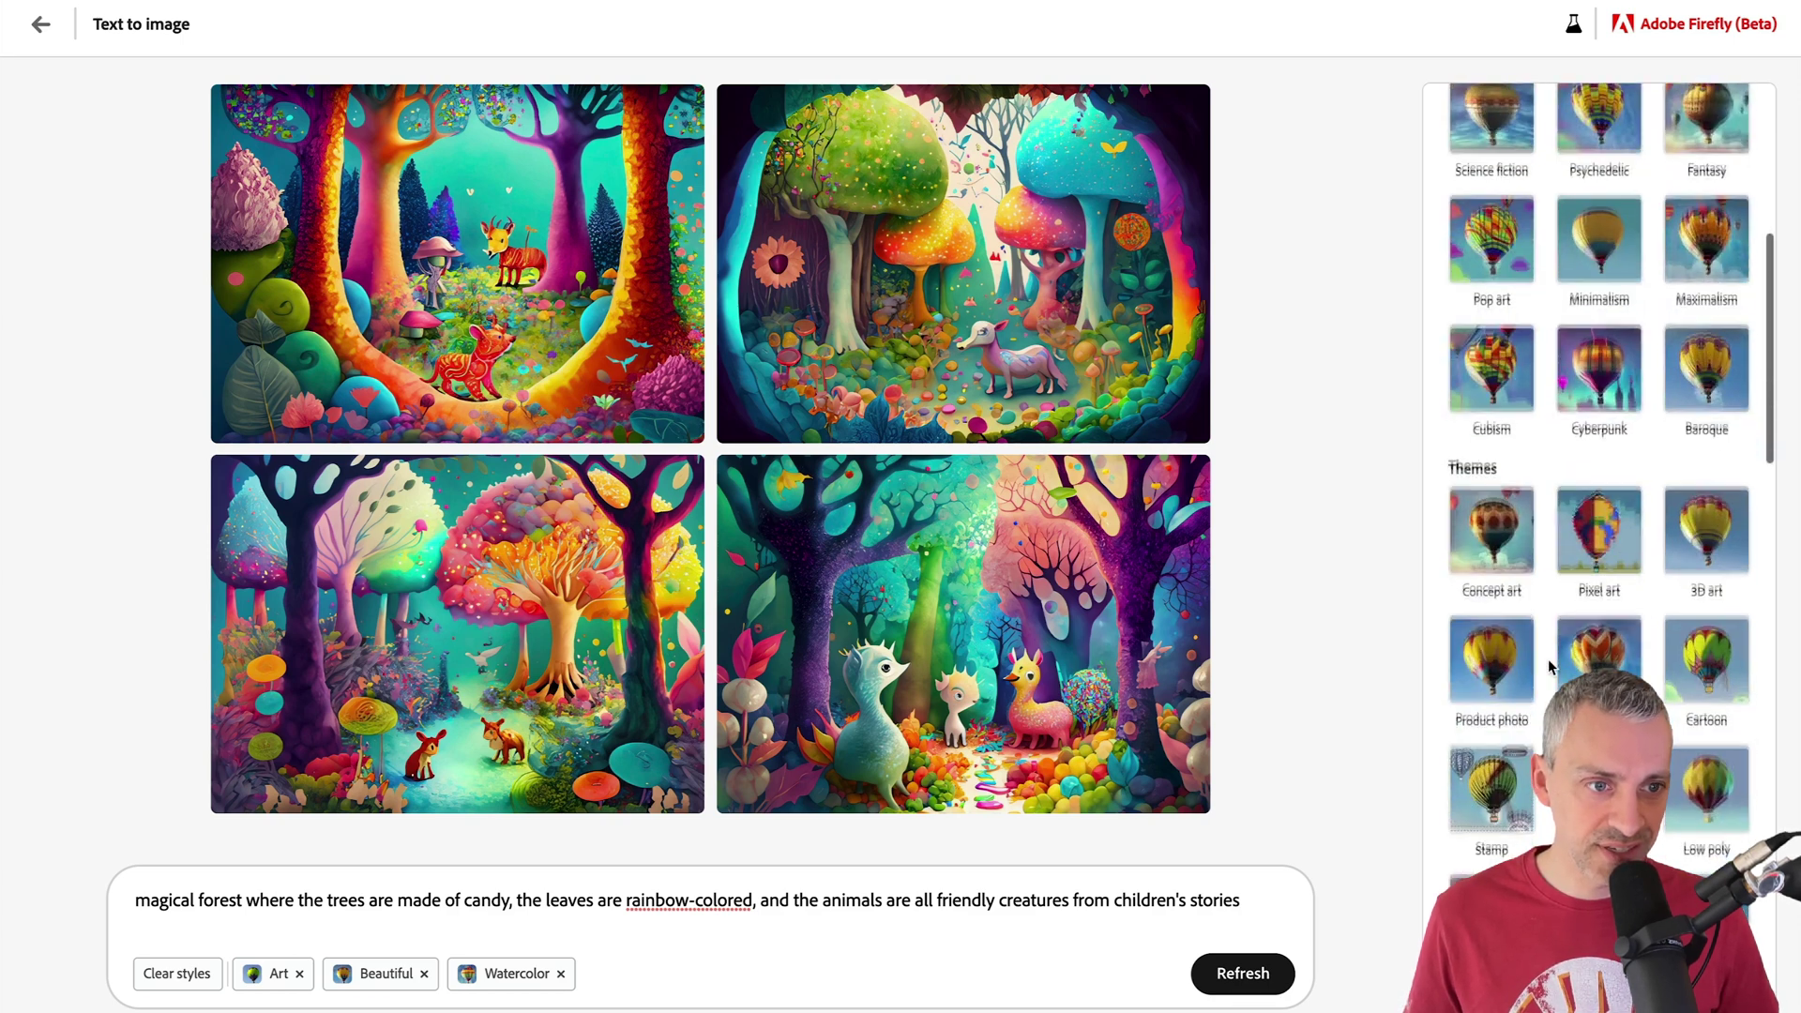
scroll(1549, 666, "down", 15)
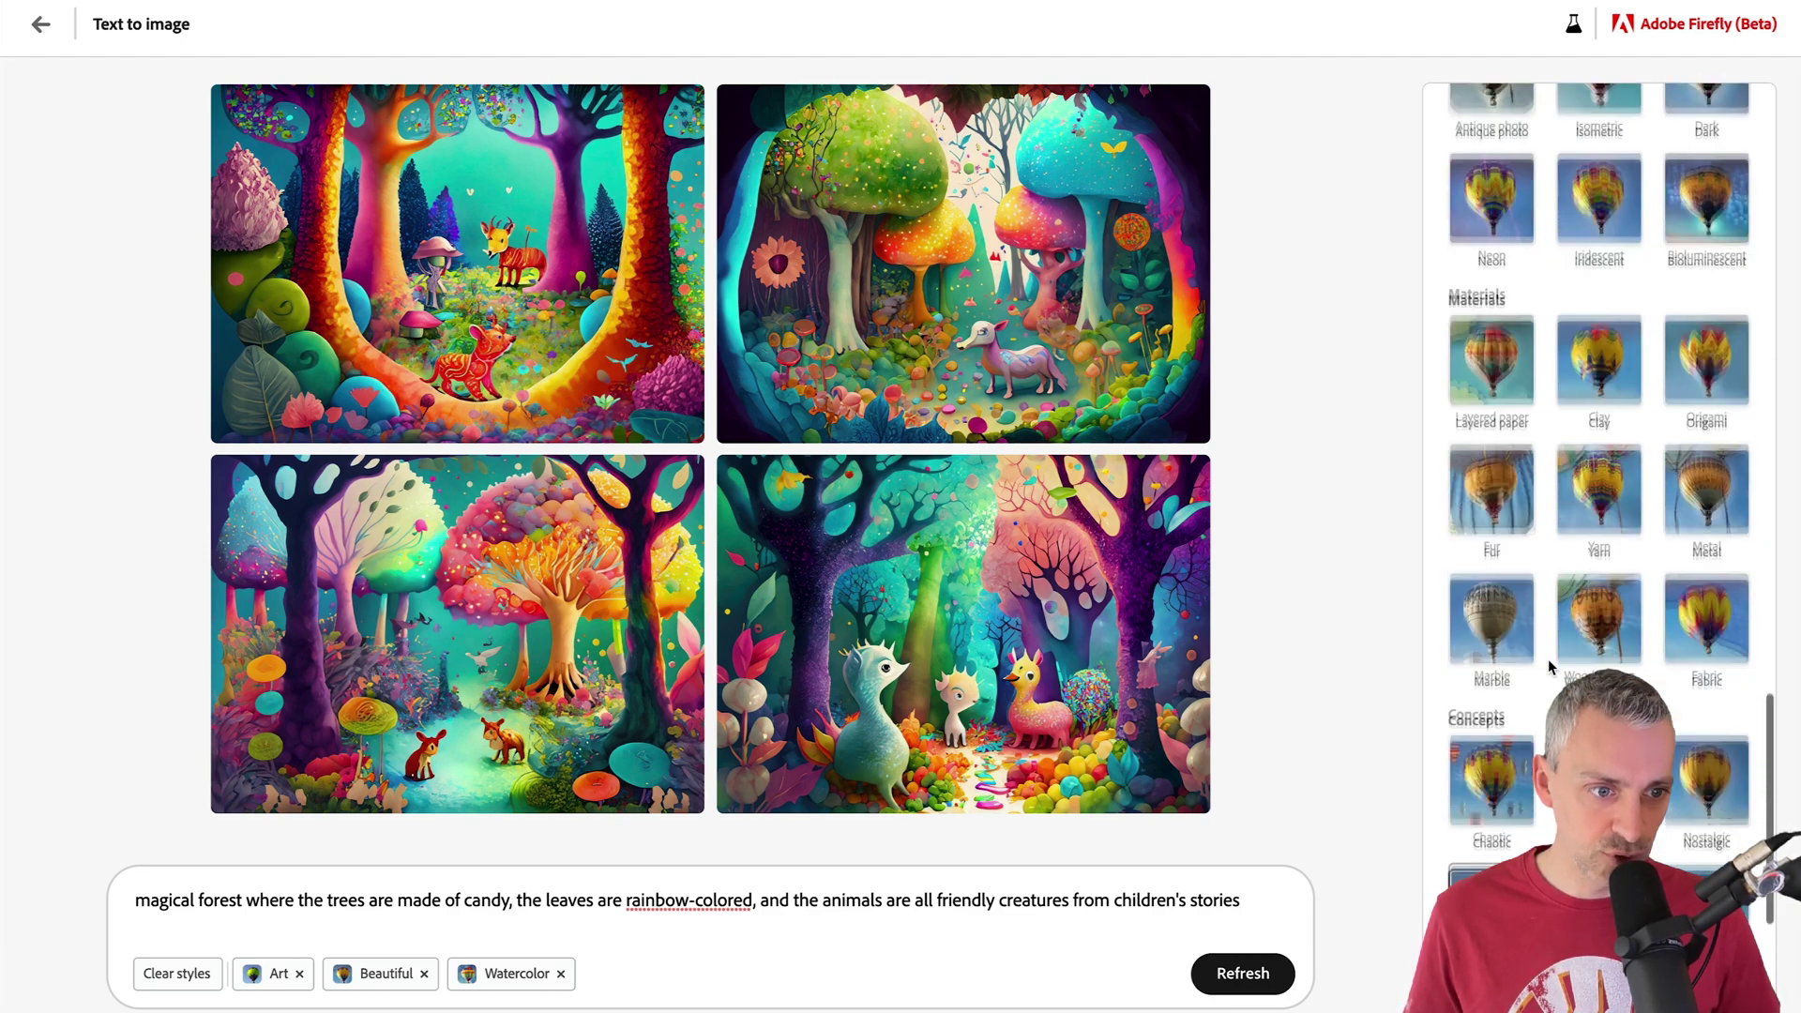
scroll(1550, 666, "down", 4)
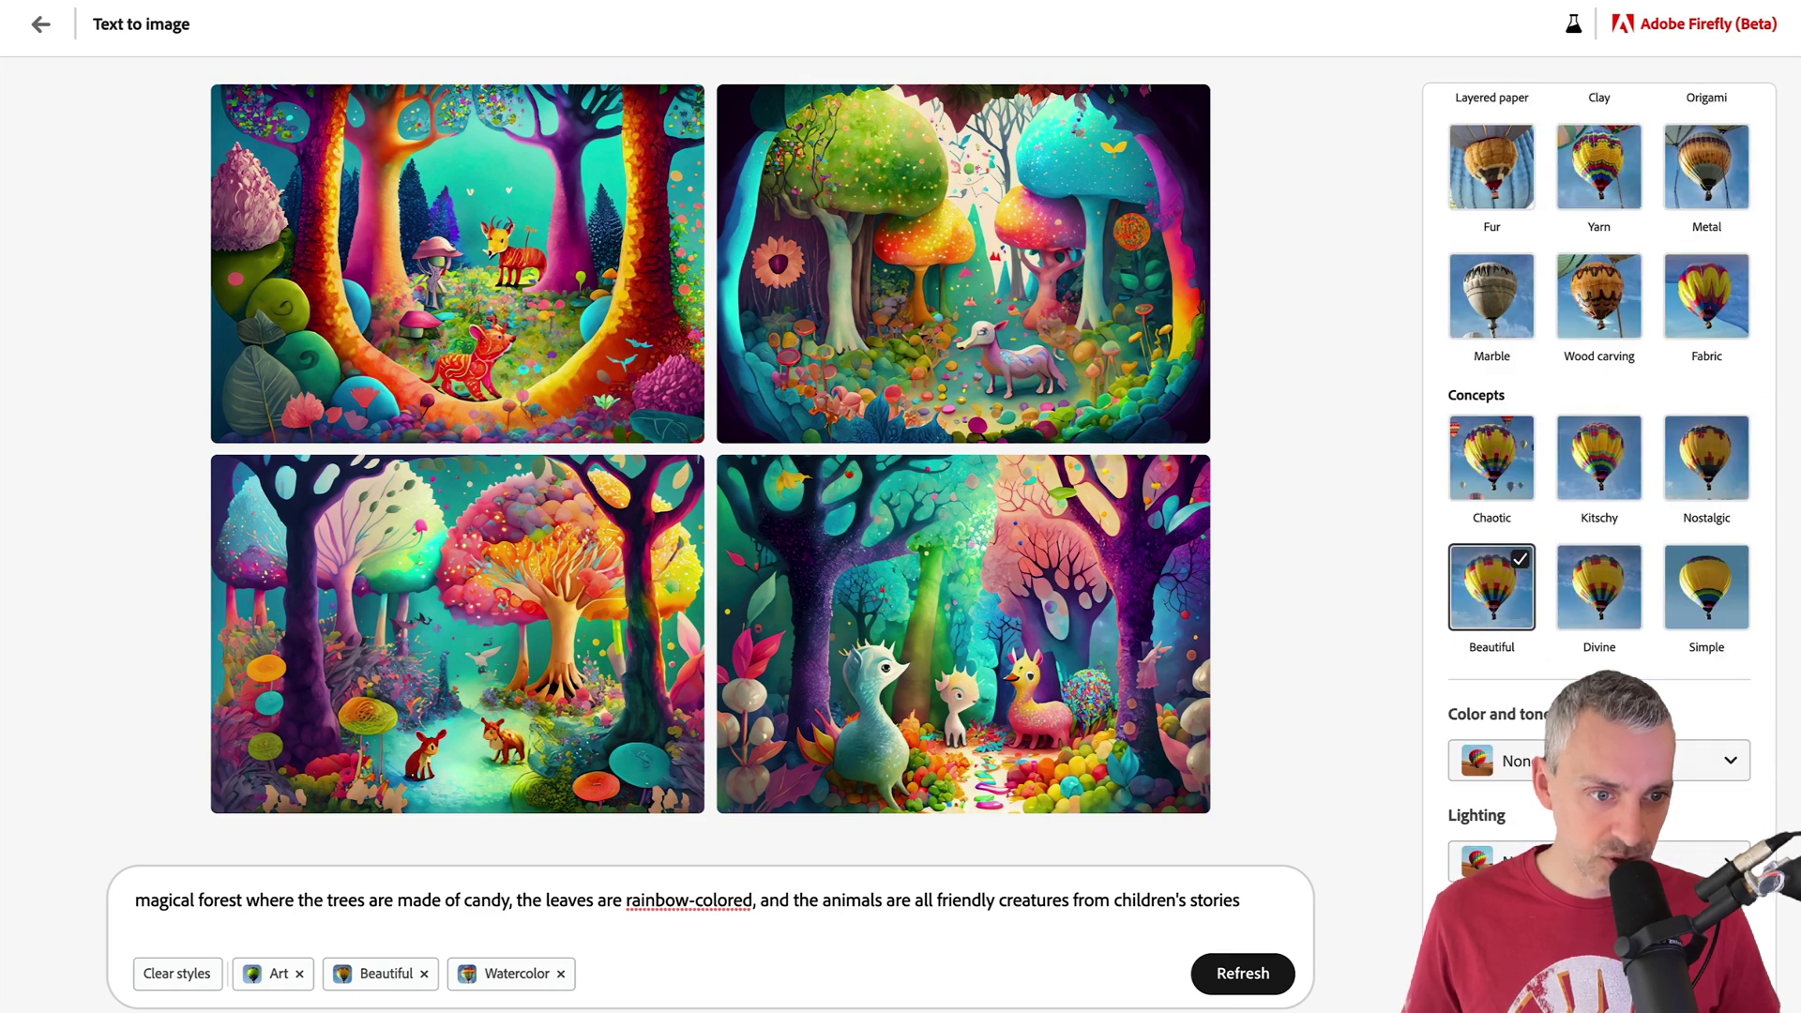
left_click(1513, 763)
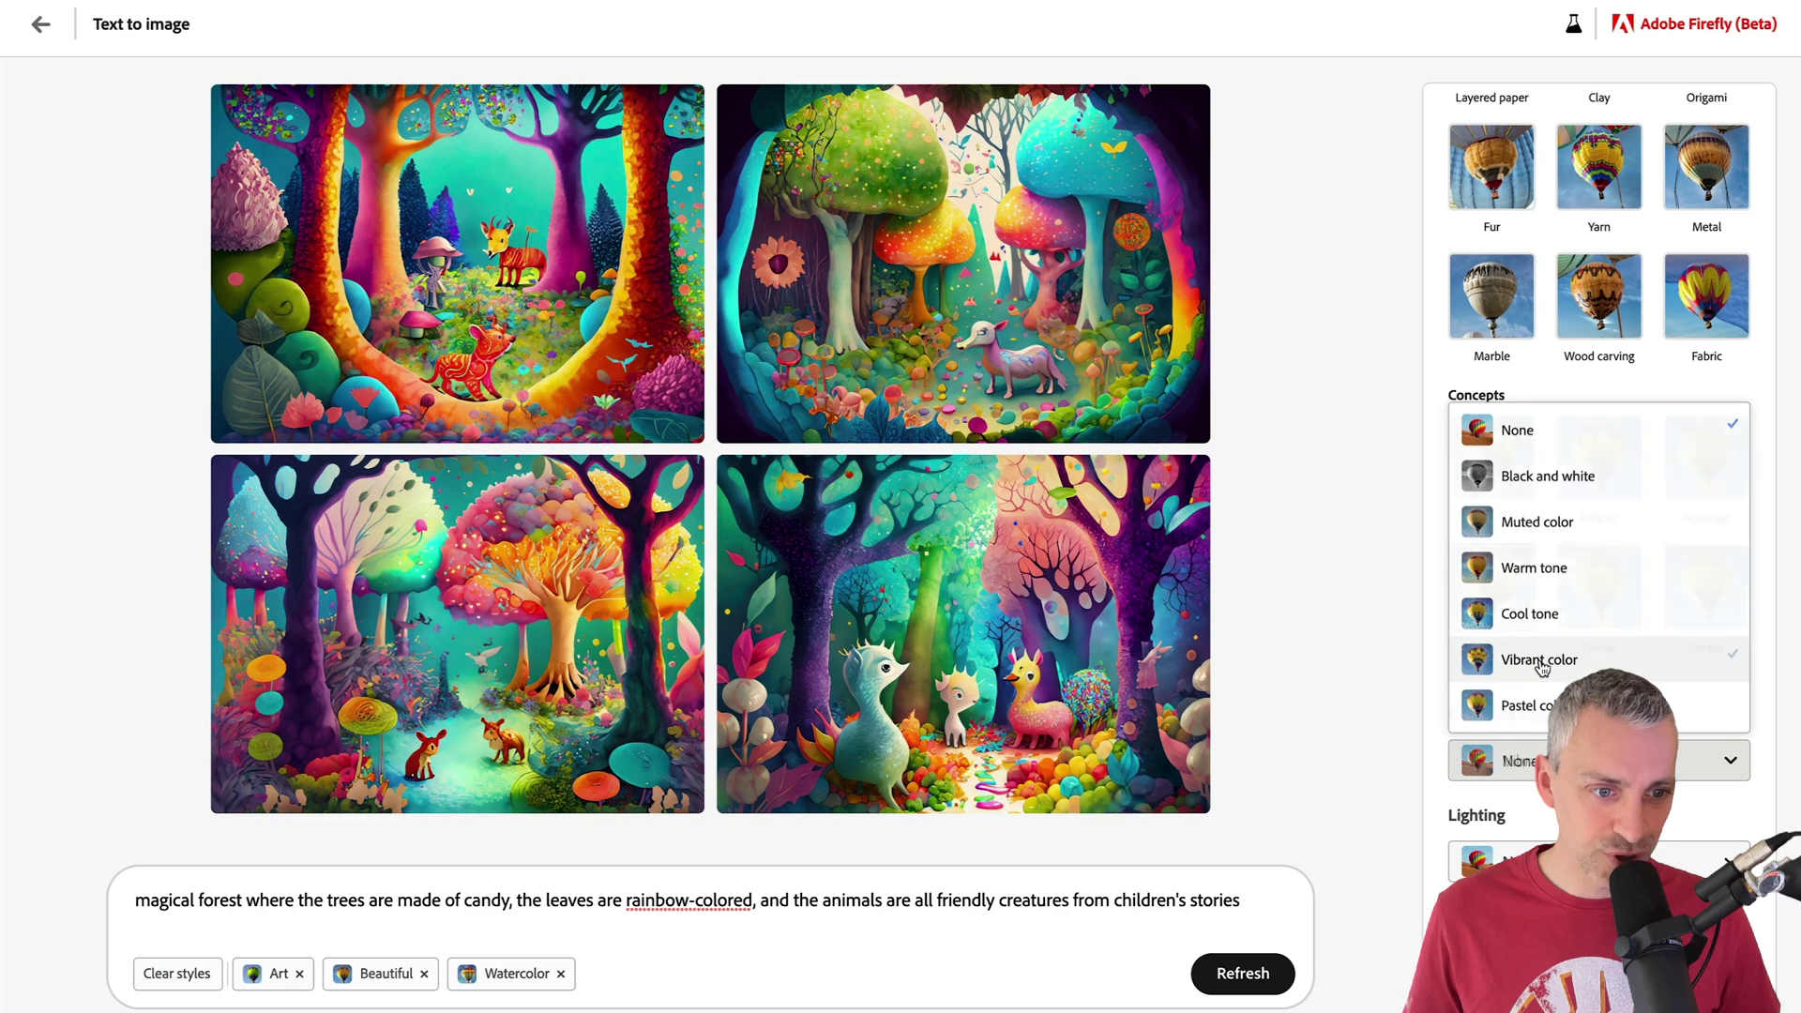
left_click(1542, 661)
left_click(1595, 861)
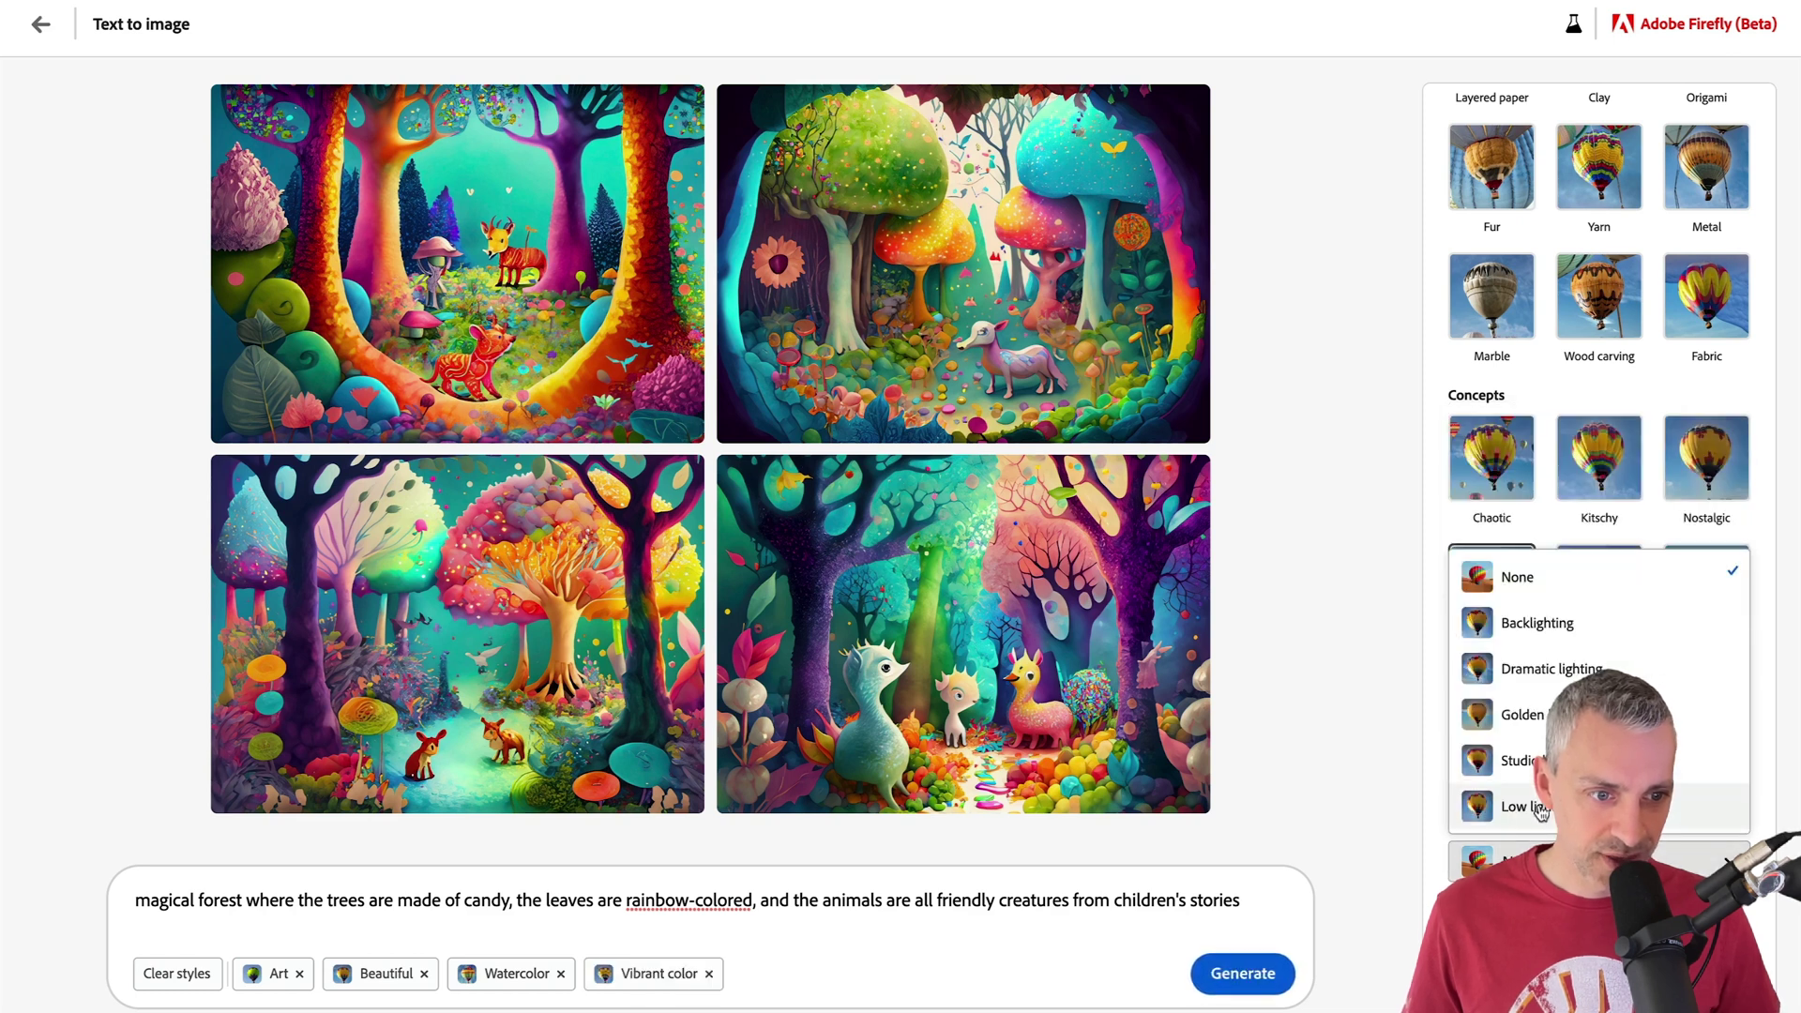
left_click(1548, 670)
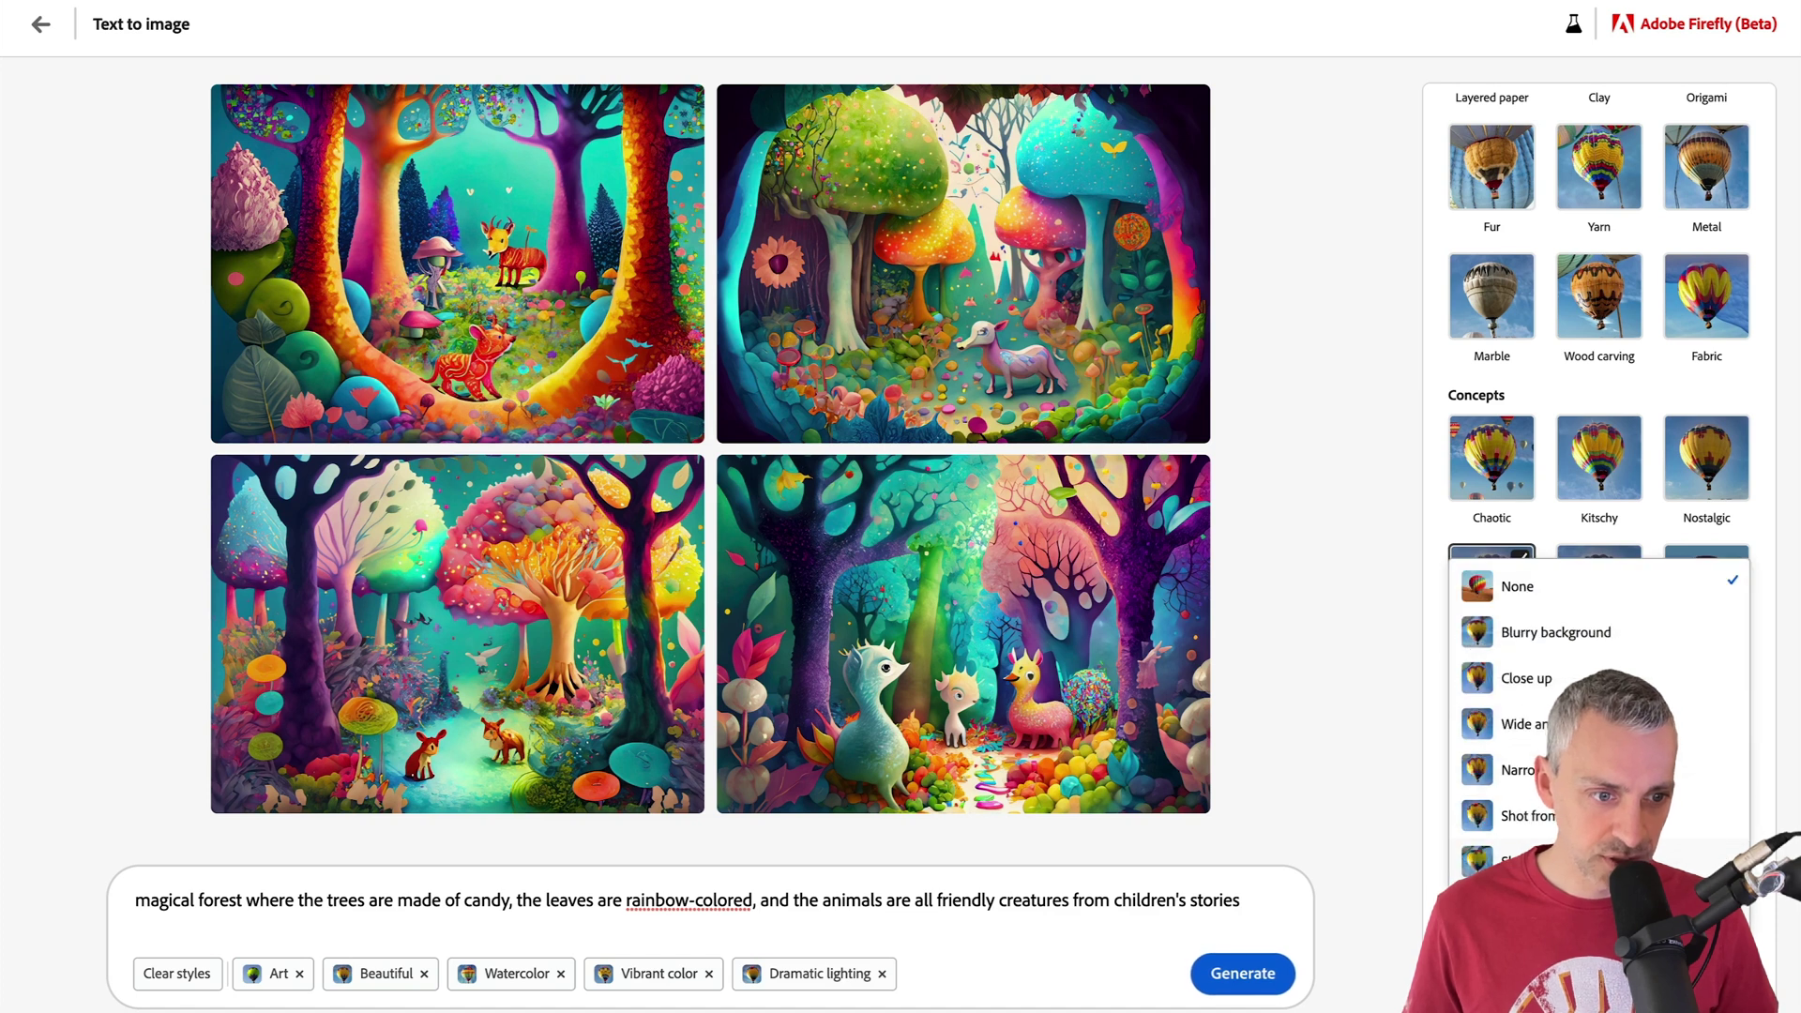
left_click(1531, 771)
Replace the Watercolor style with Clay, add the Minimalism style, and regenerate the candy forest images.
scroll(1550, 629, "up", 2)
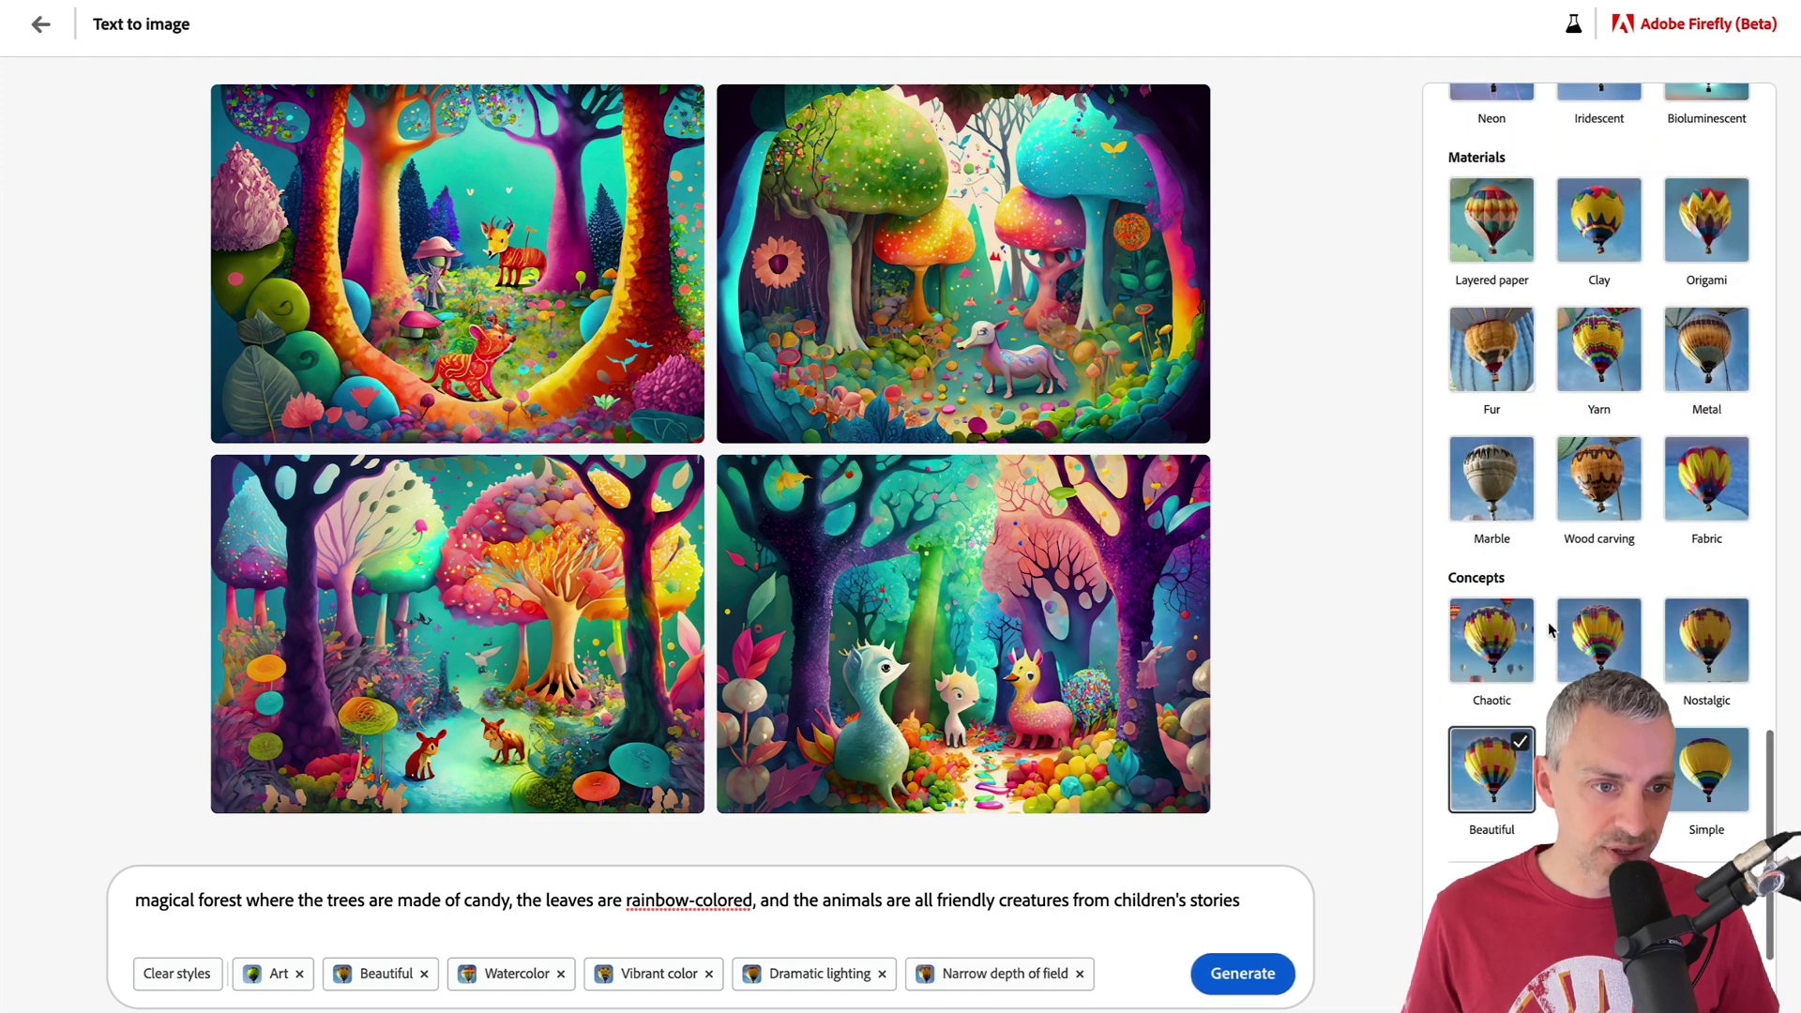
scroll(1543, 596, "up", 2)
scroll(1491, 560, "up", 1)
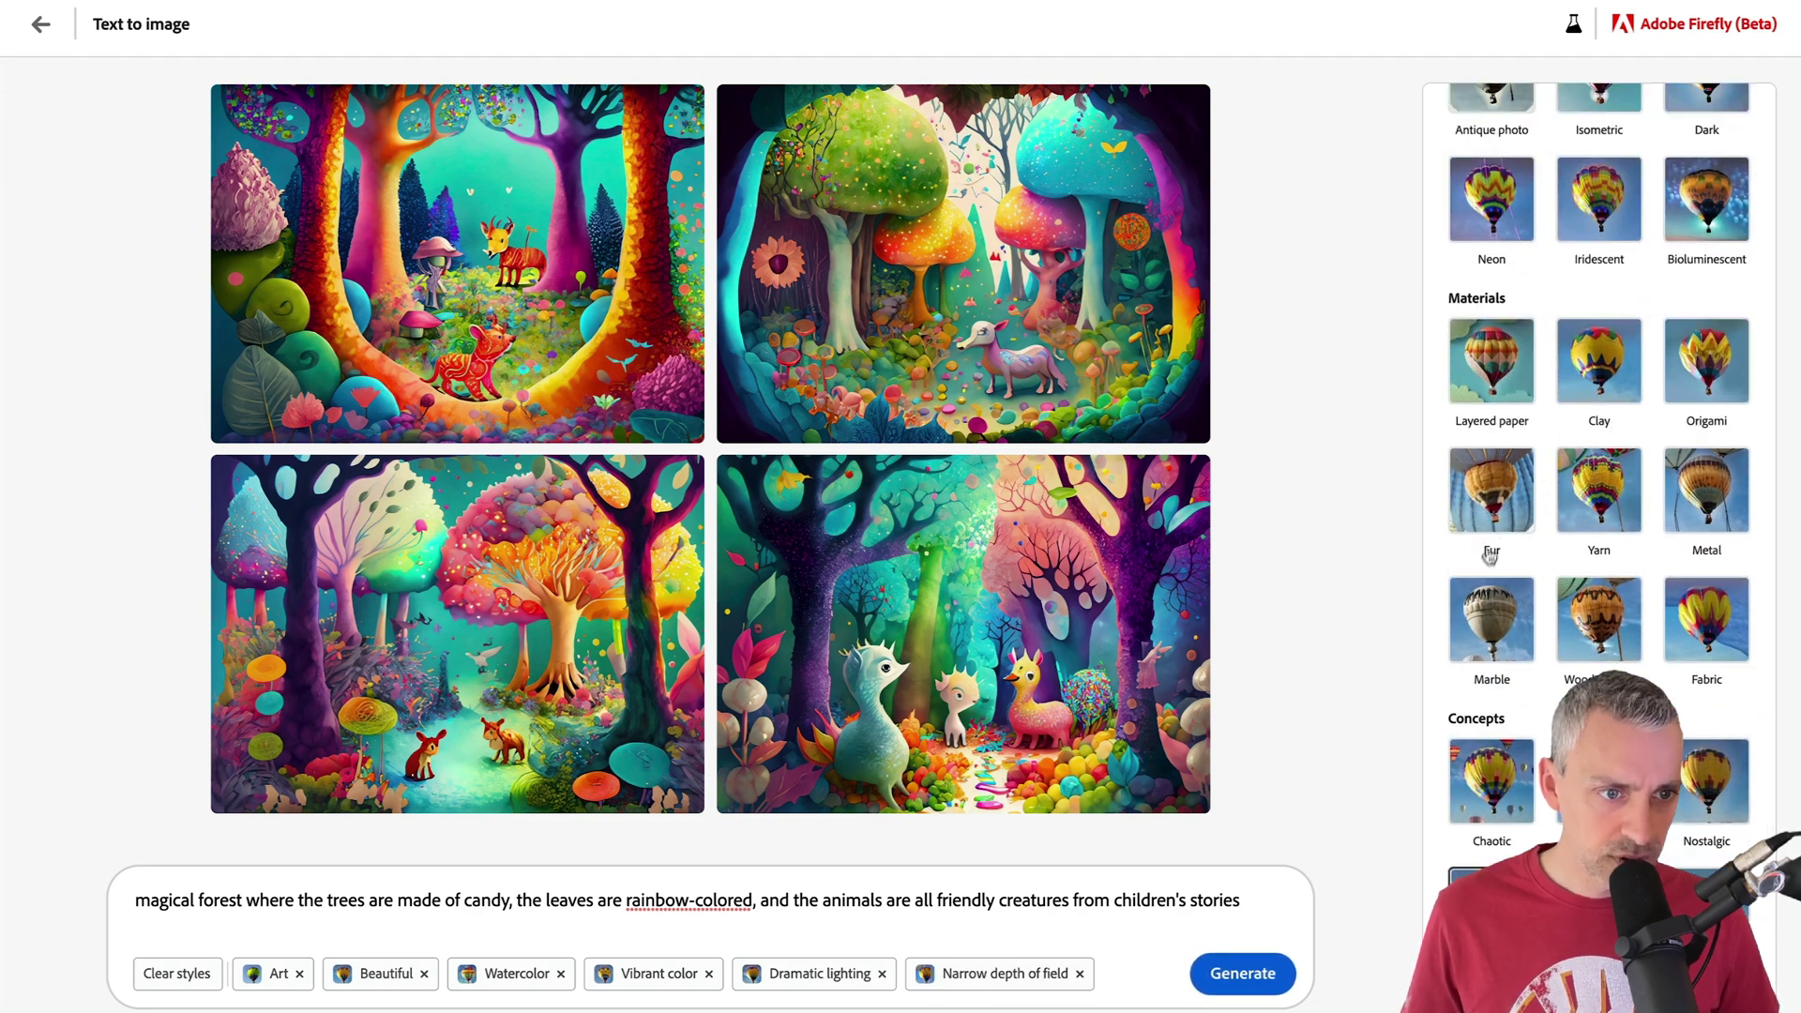
left_click(1576, 383)
scroll(1585, 377, "up", 2)
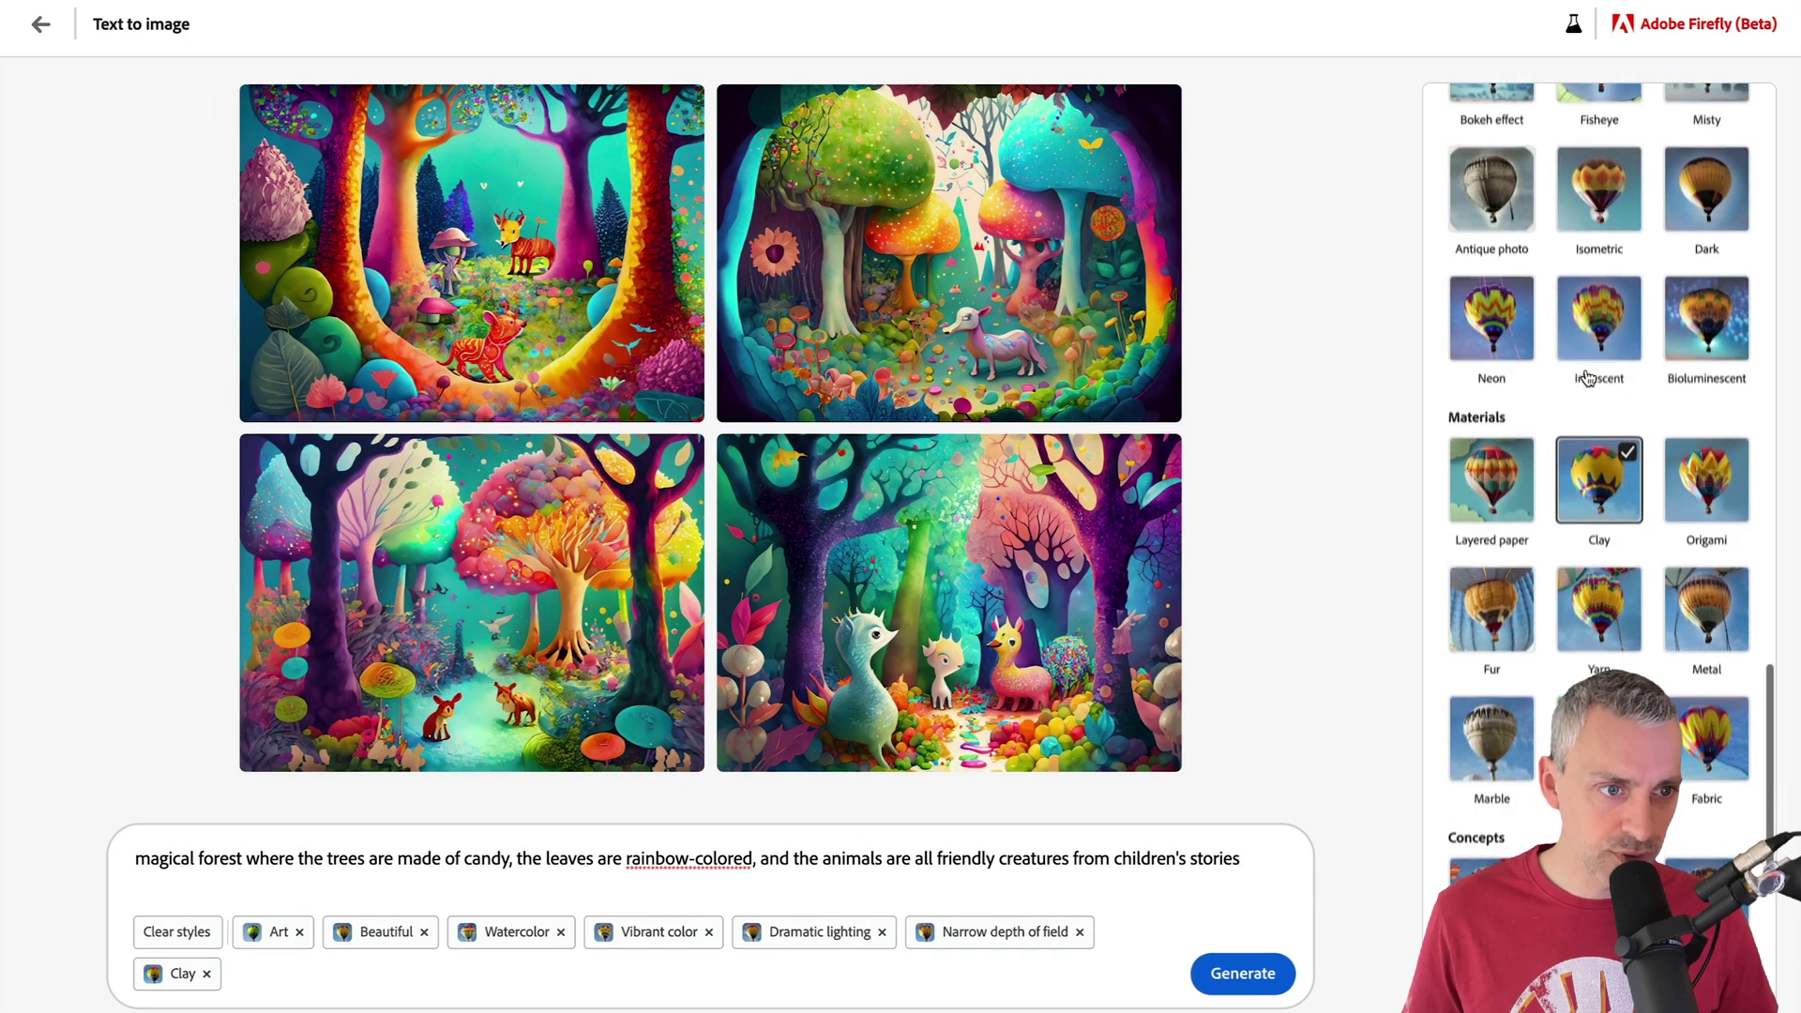
scroll(1587, 385, "up", 5)
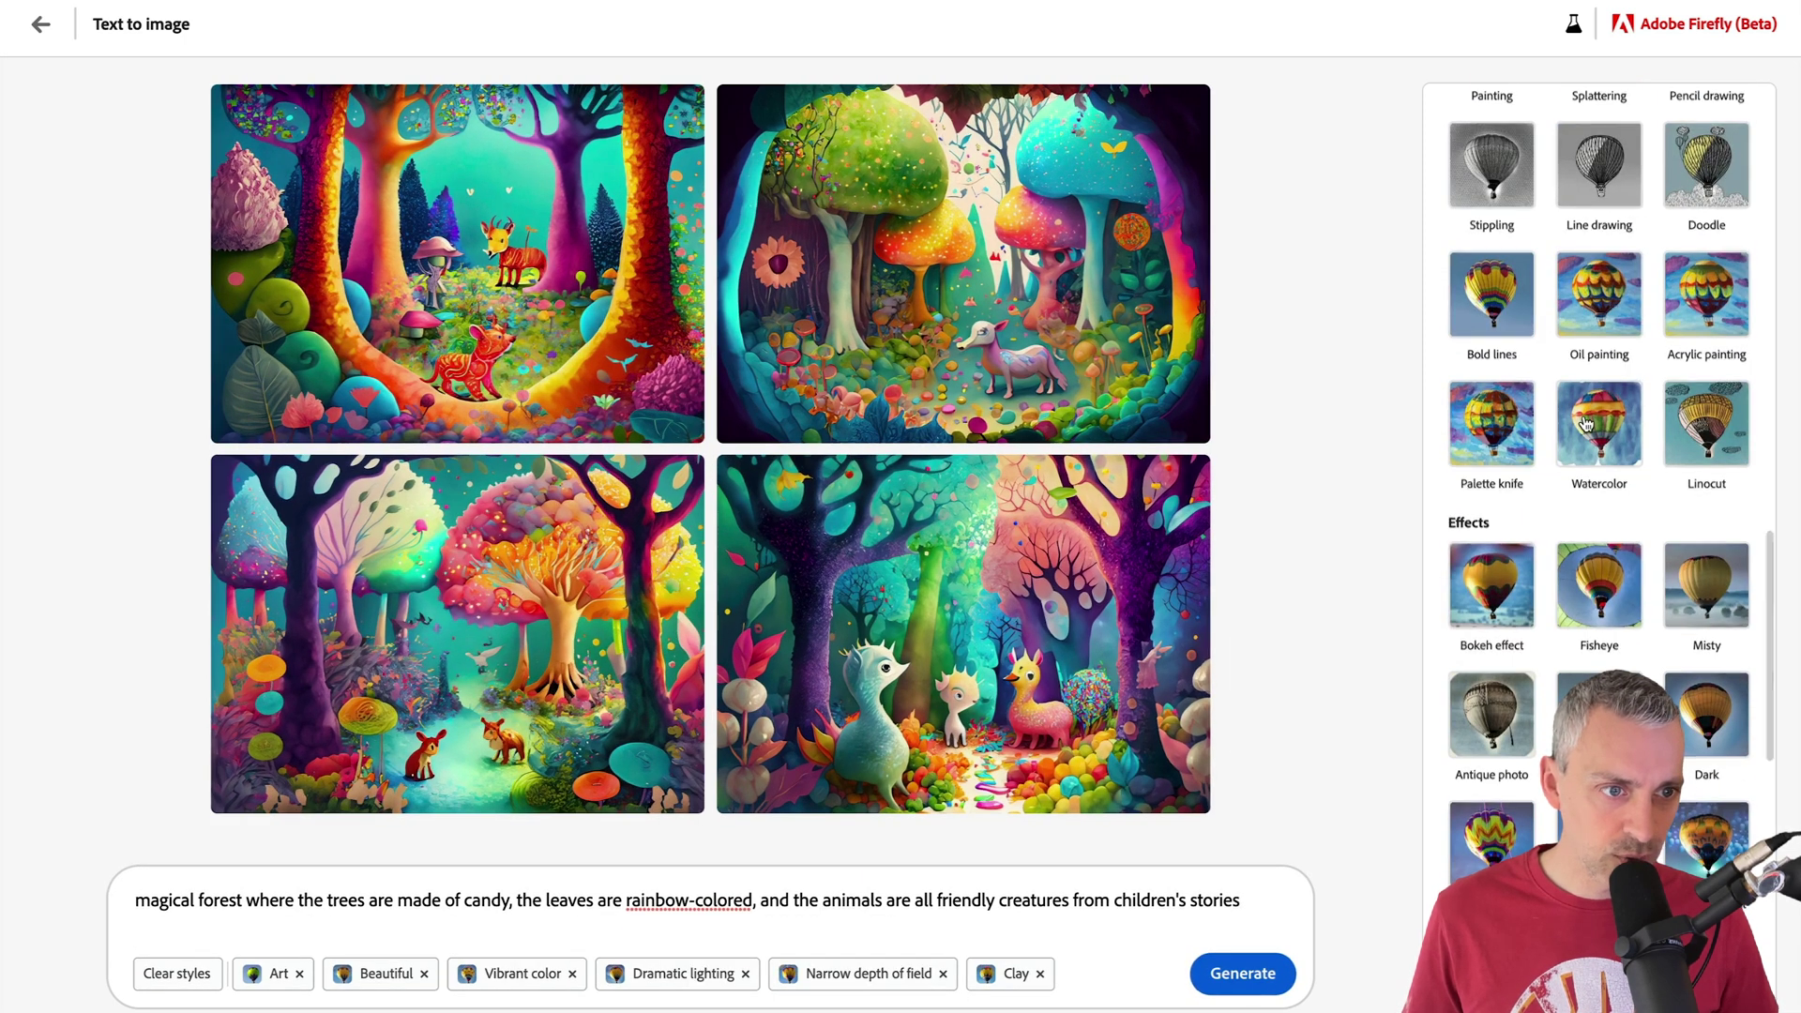
scroll(1586, 424, "up", 10)
left_click(1599, 535)
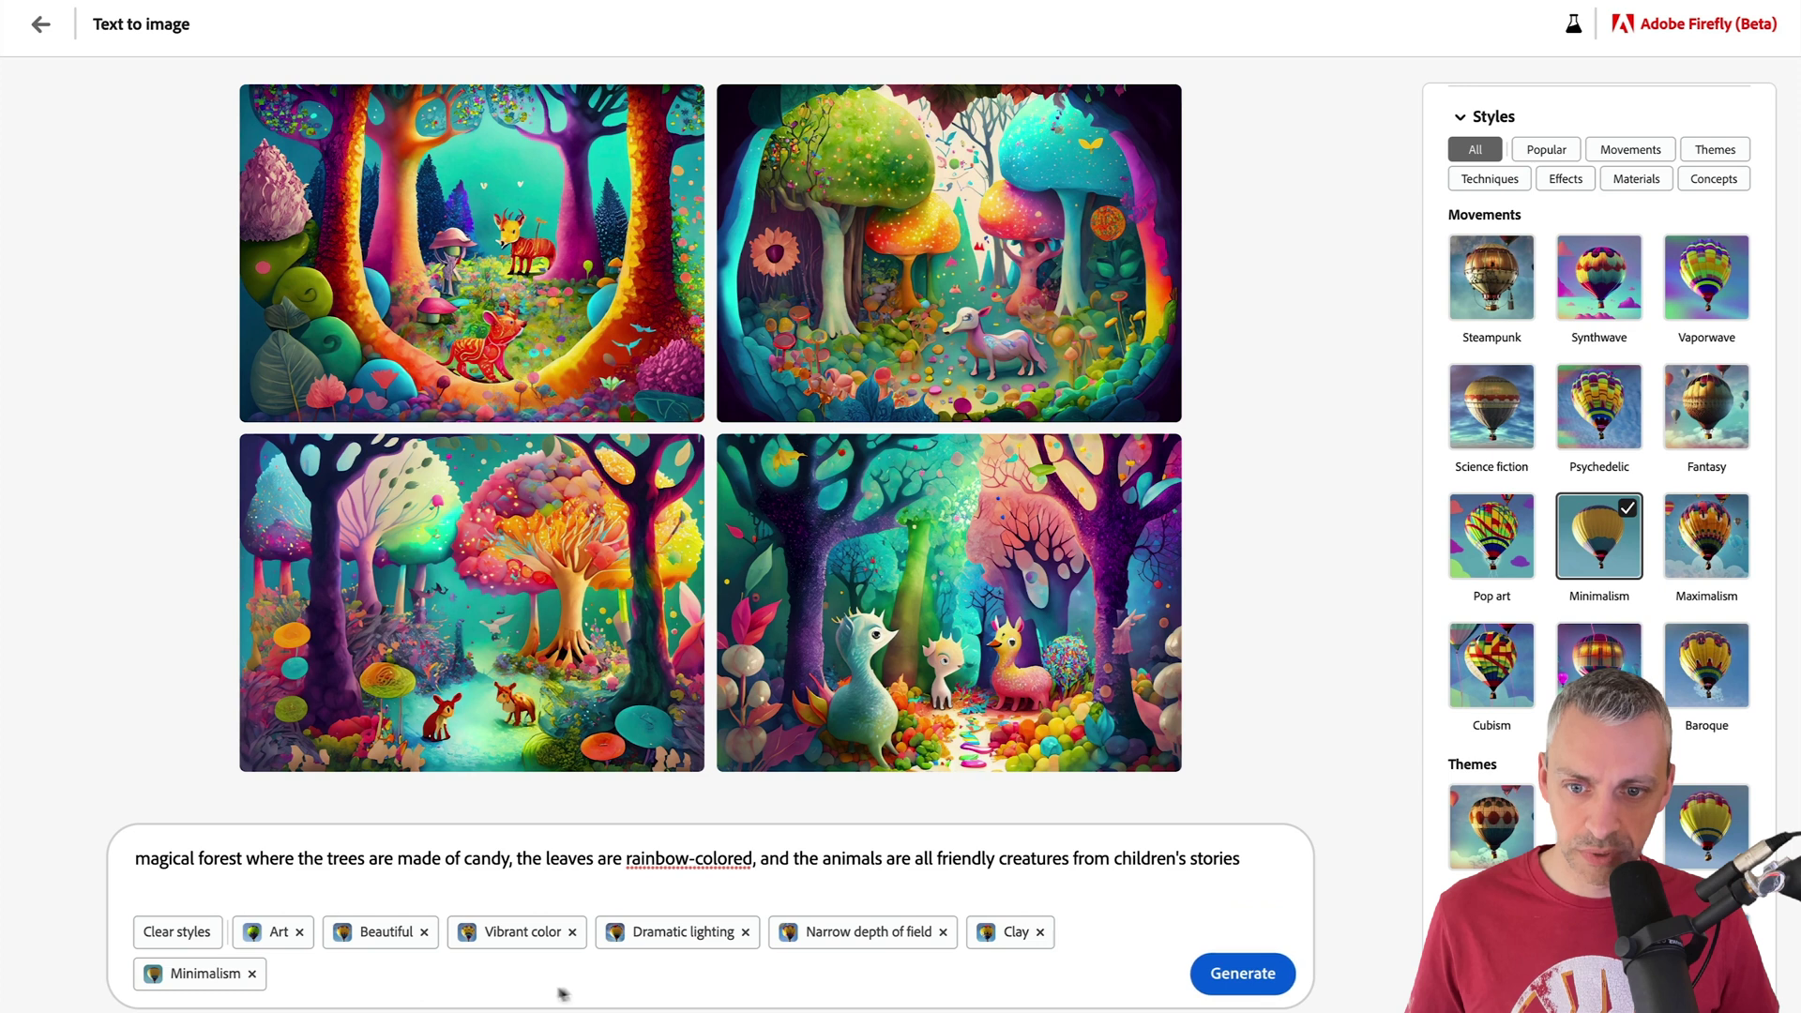
left_click(1236, 972)
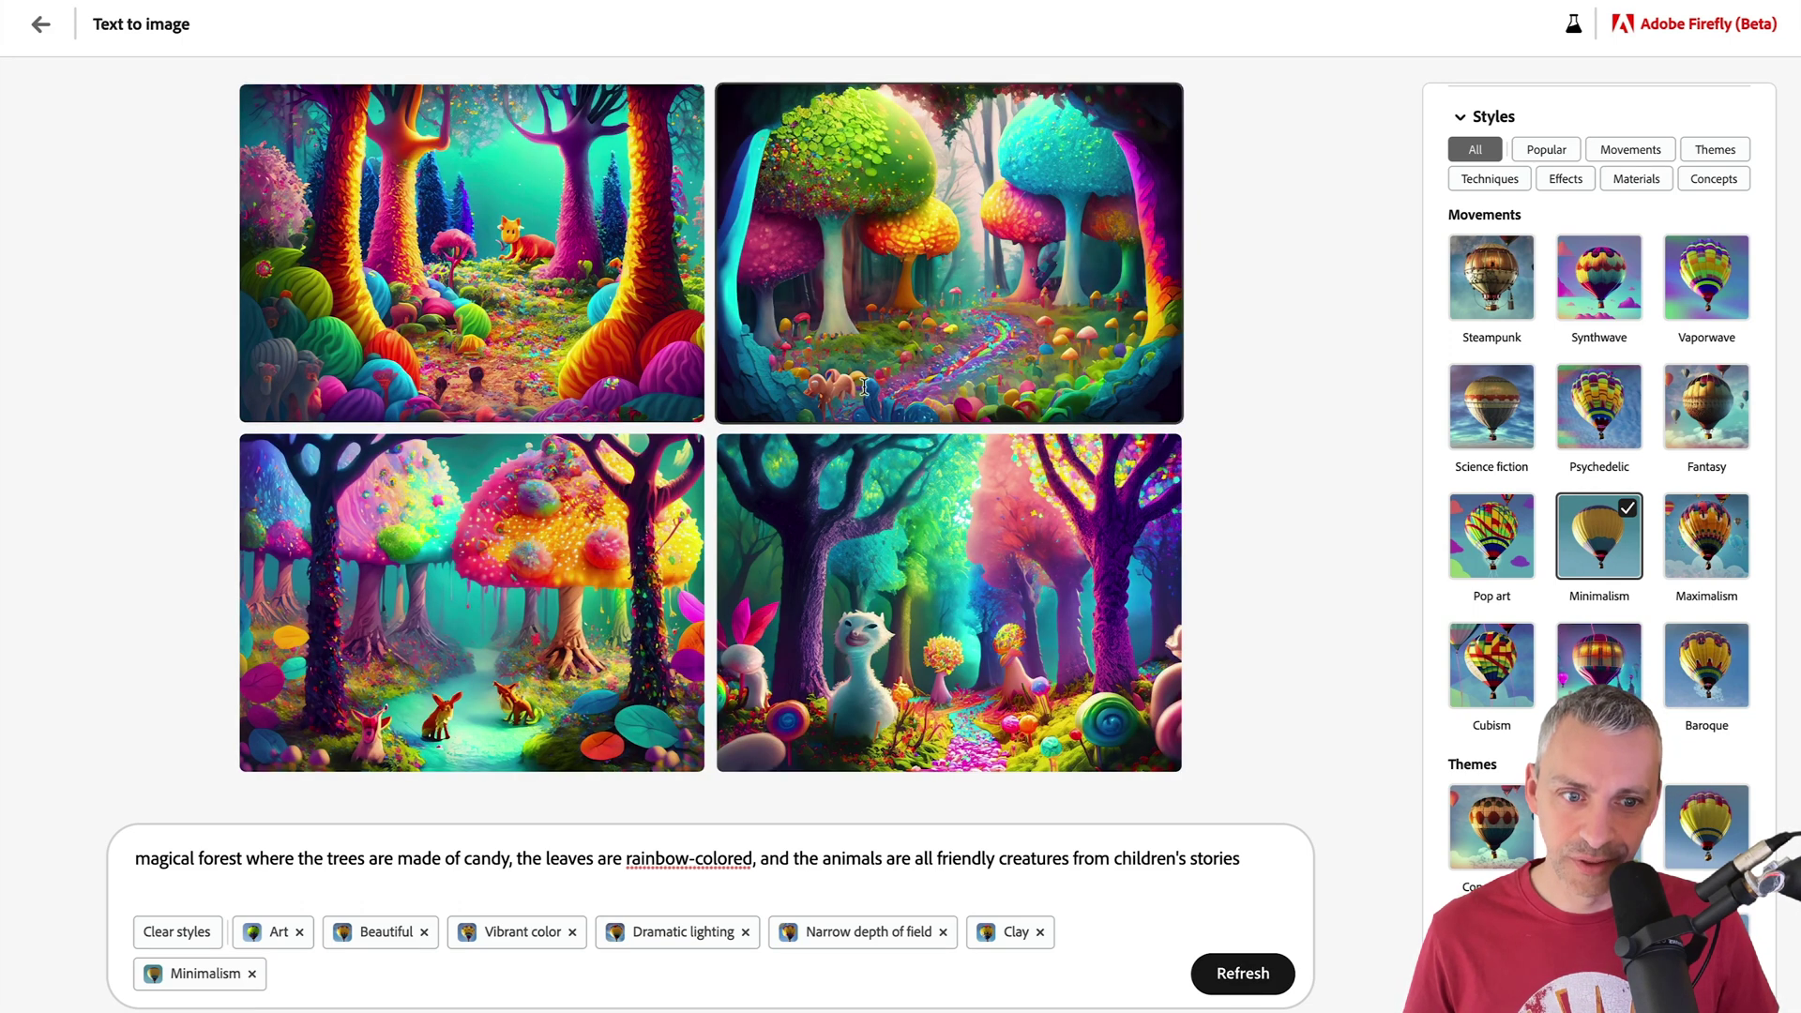
View the candy forest picture with the orange animal enlarged, and return to the sample gallery to browse its images.
left_click(476, 258)
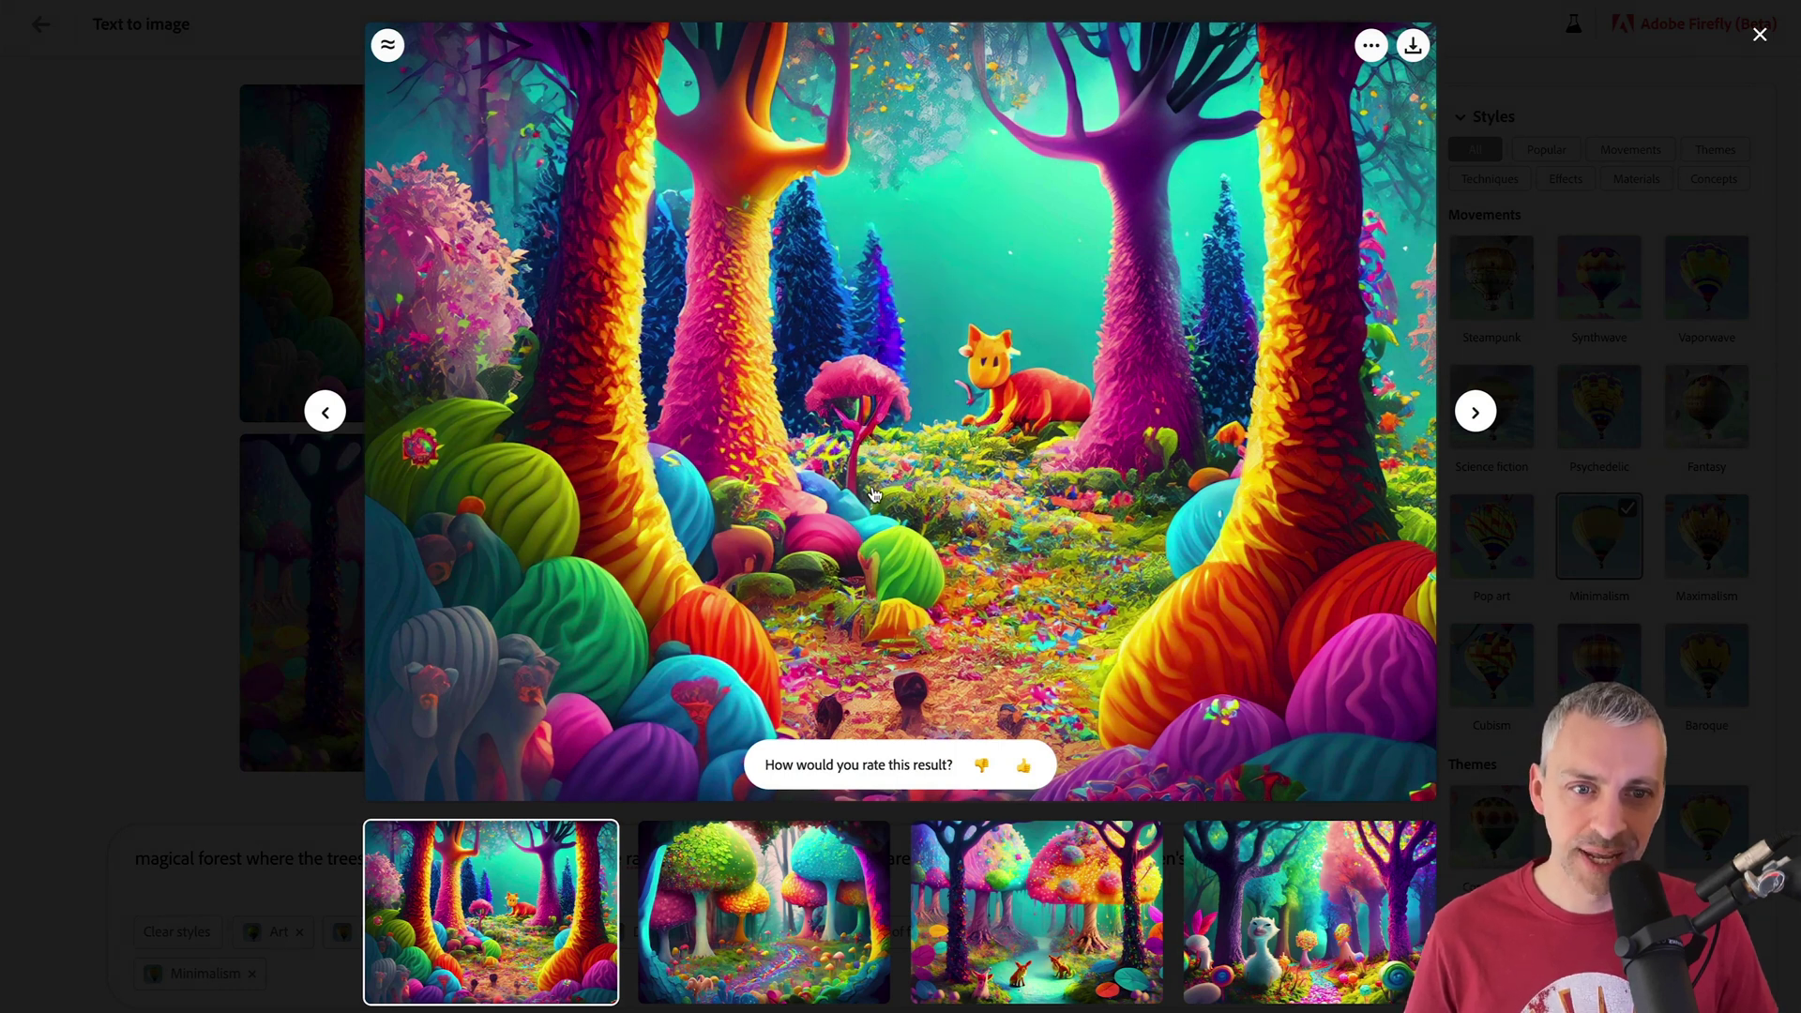
left_click(1512, 227)
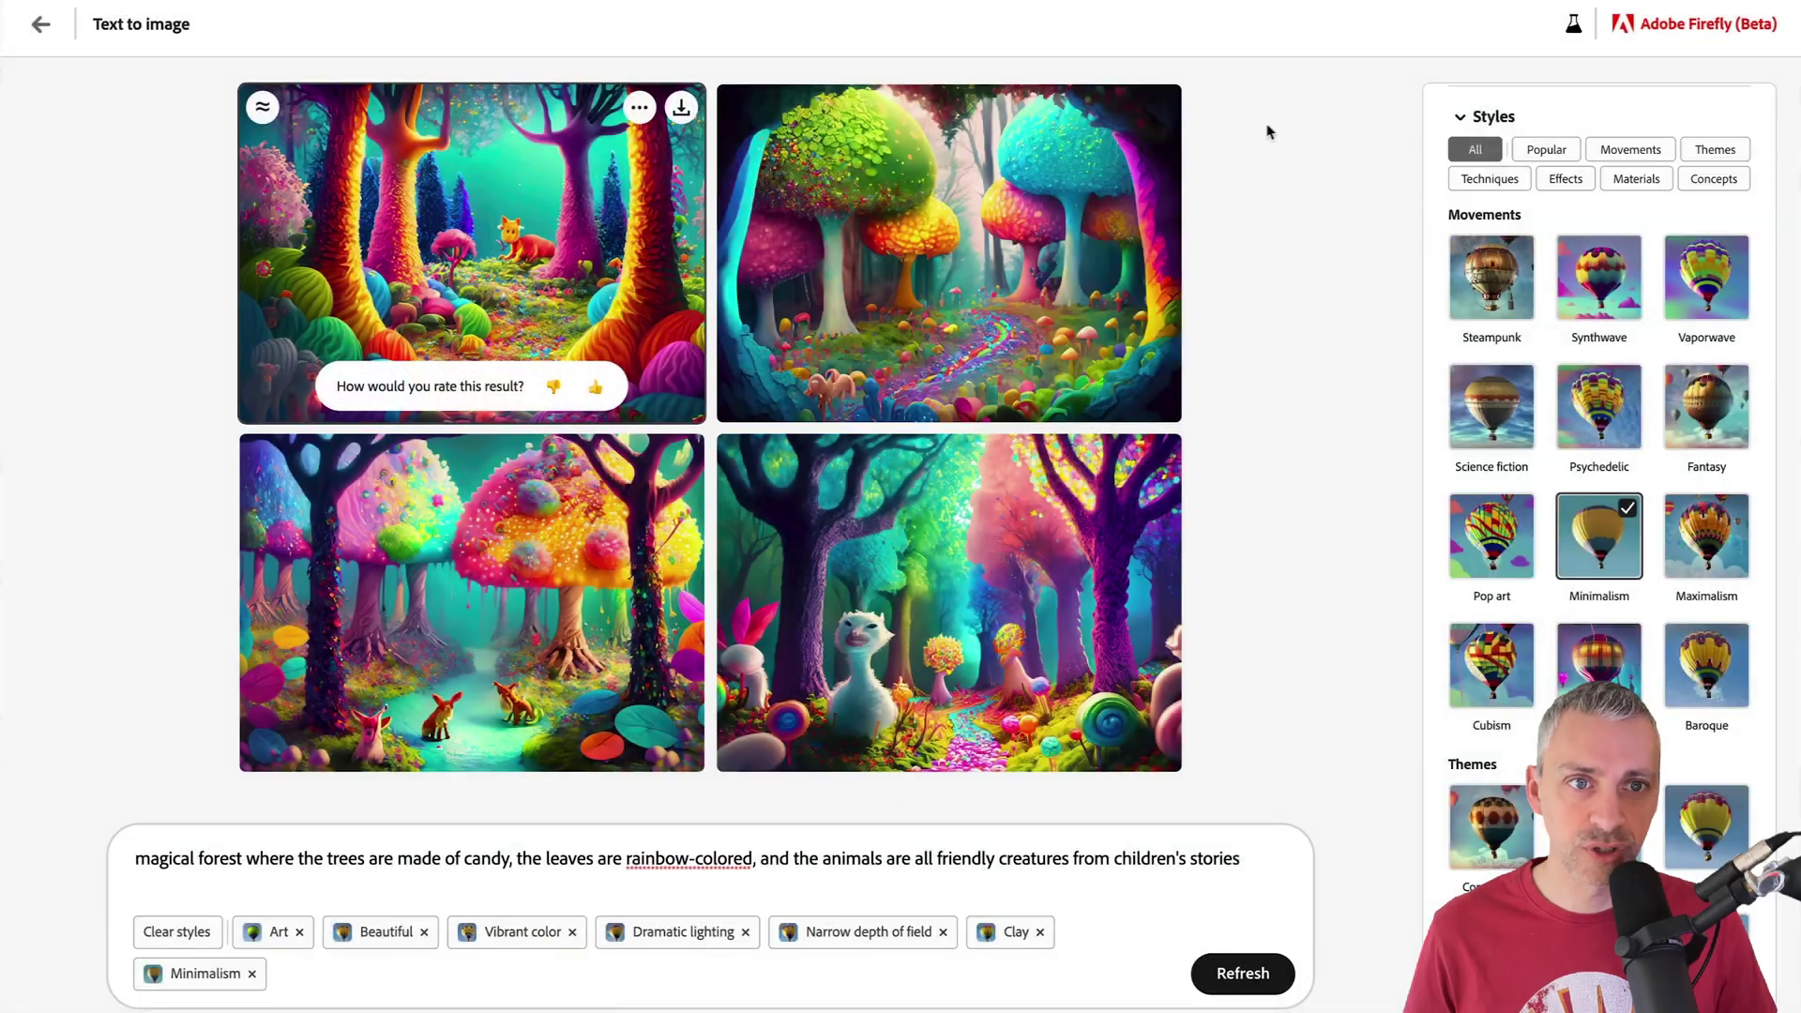
left_click(40, 23)
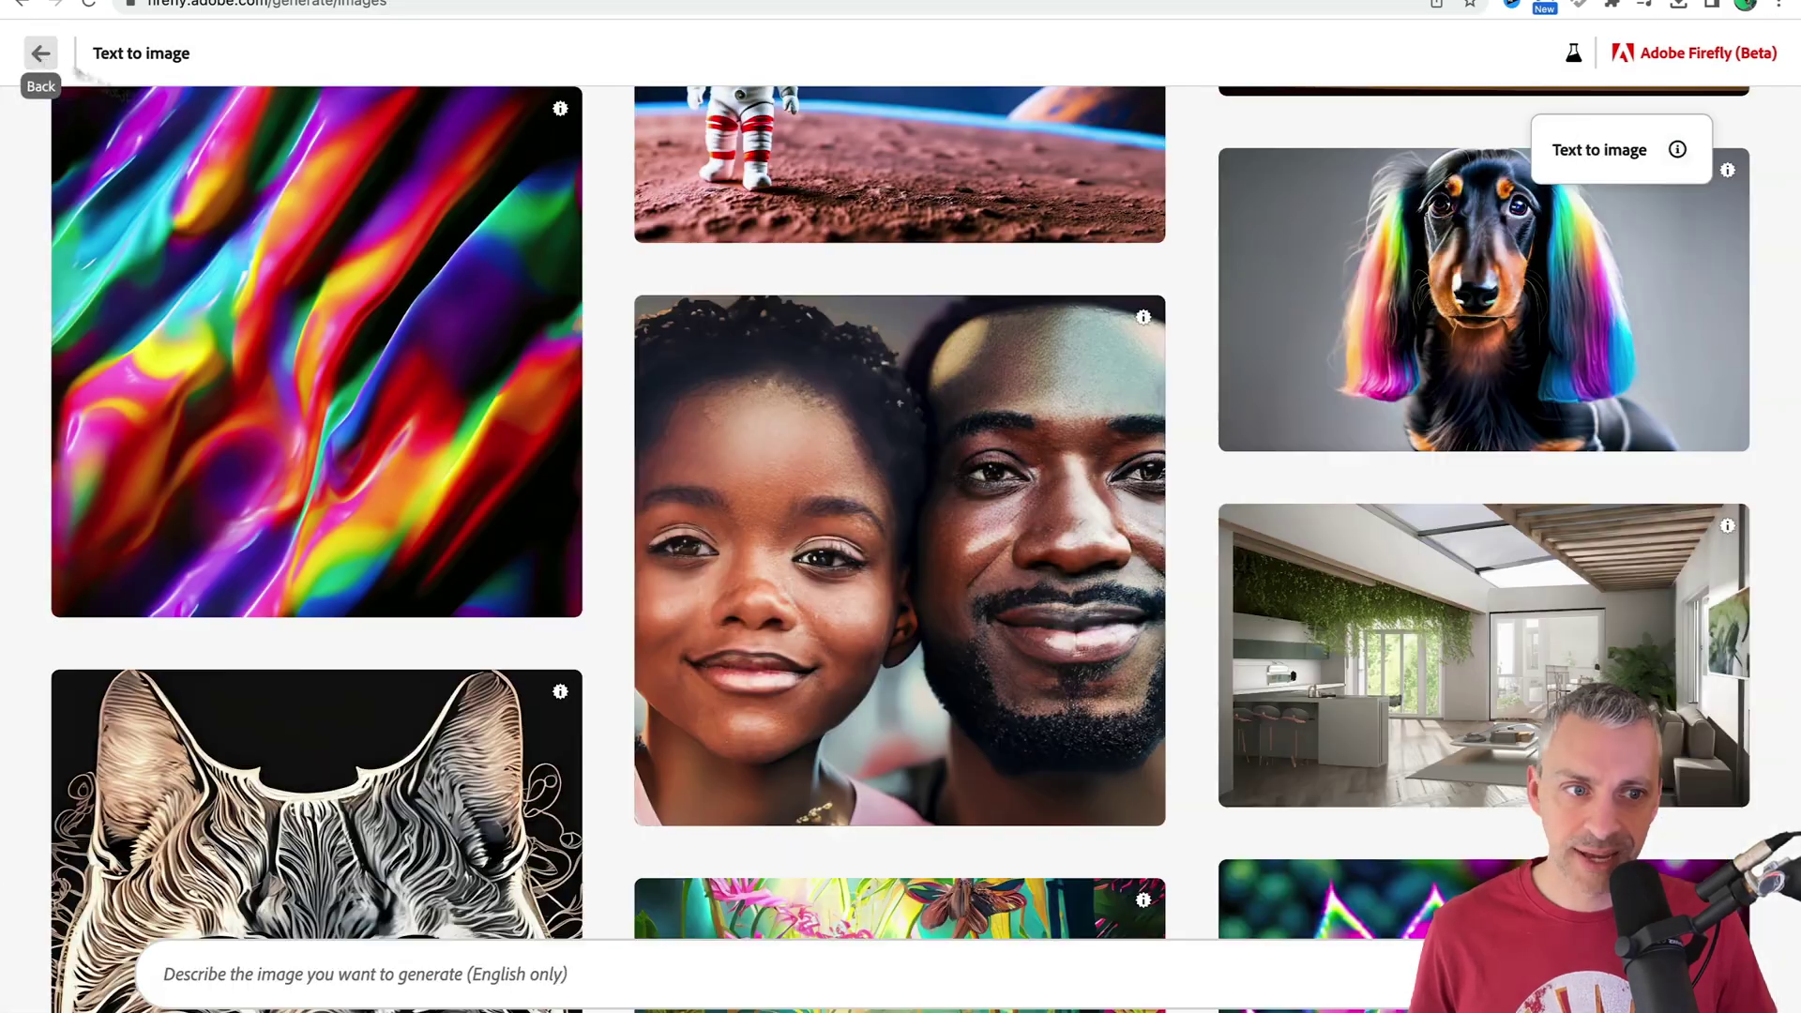
scroll(500, 431, "down", 2)
scroll(500, 431, "down", 4)
scroll(500, 431, "up", 9)
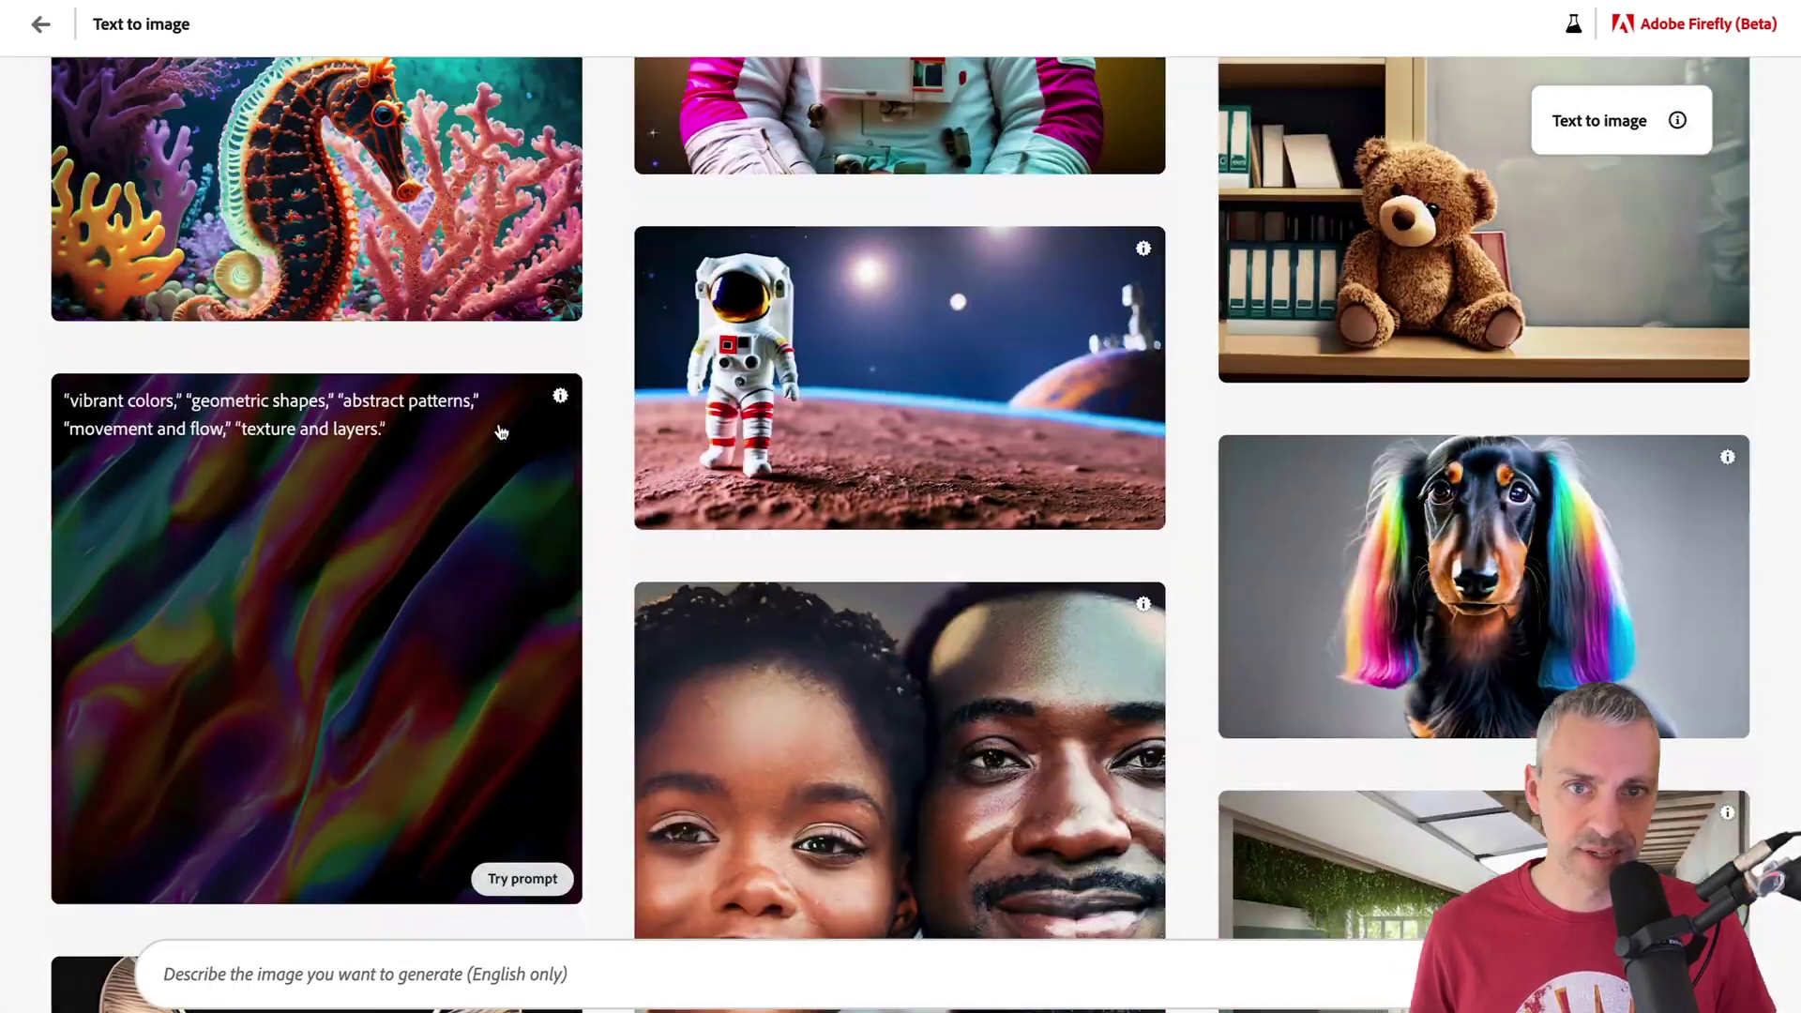
scroll(500, 432, "down", 3)
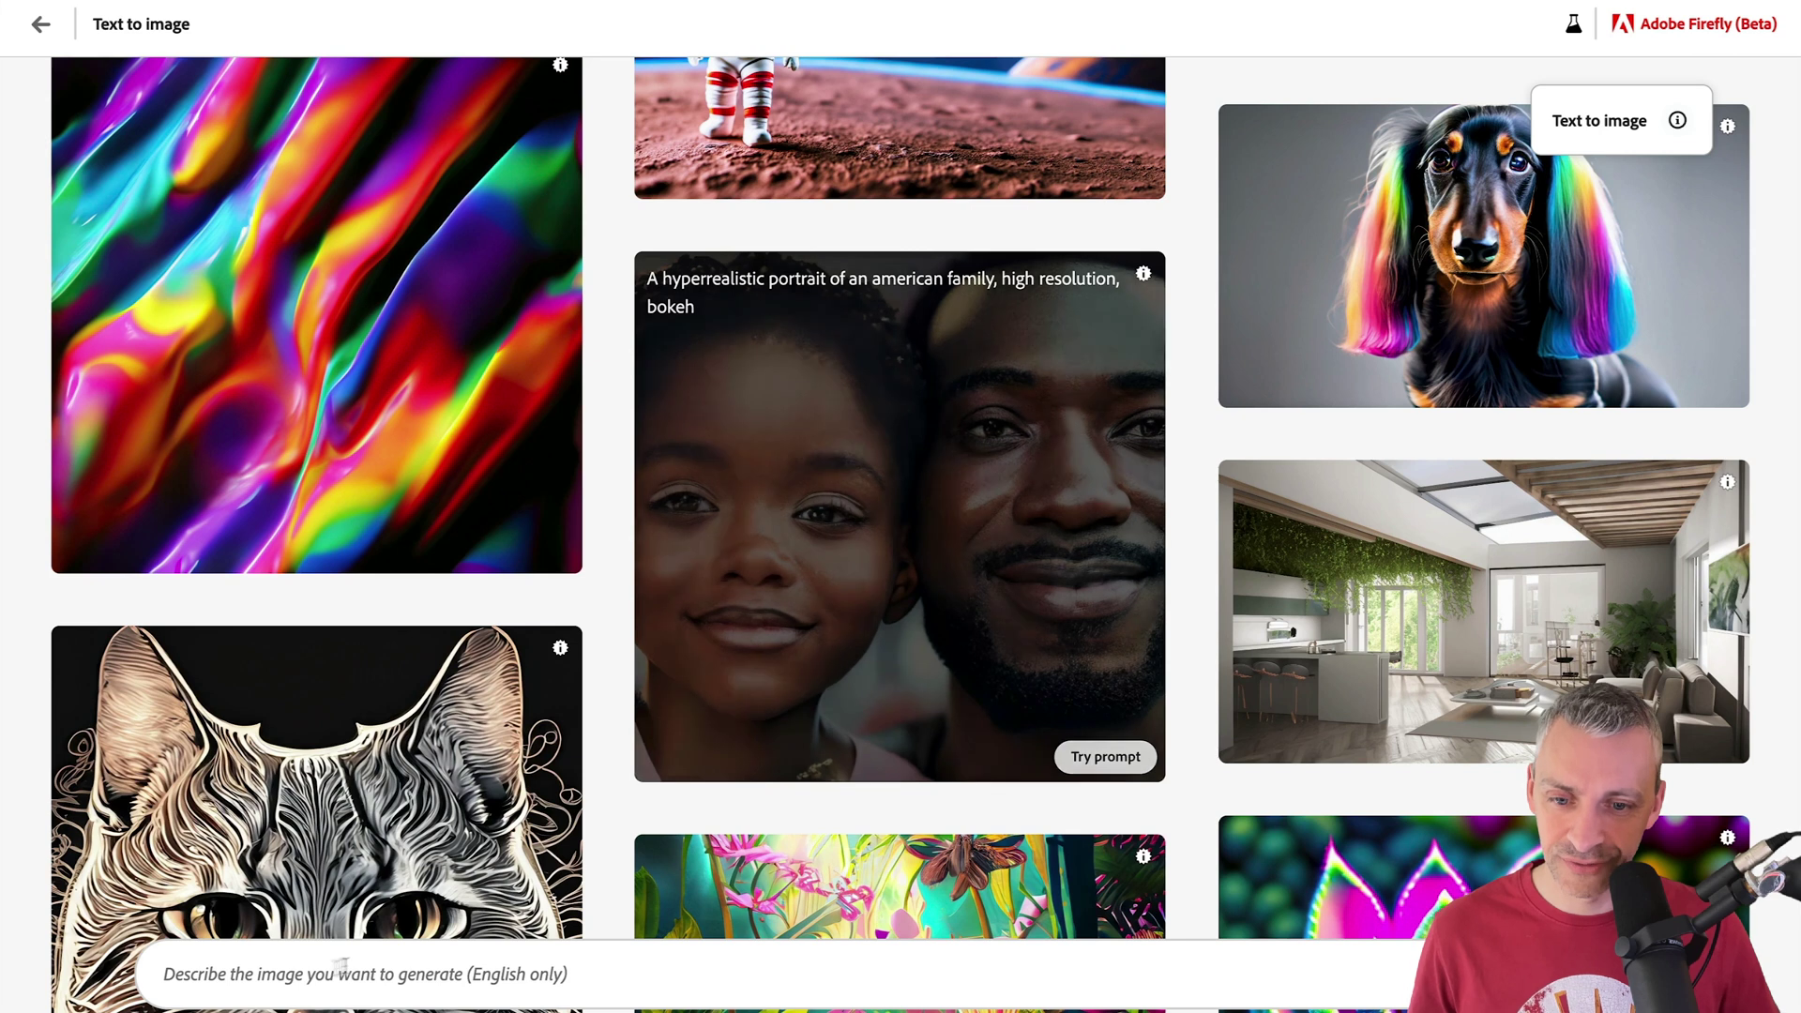
Generate images from the prompt "photo of a person, in a coffee shop, drinking coffee".
left_click(228, 972)
type("photo of a person, in a coffee shop, drinking coffee")
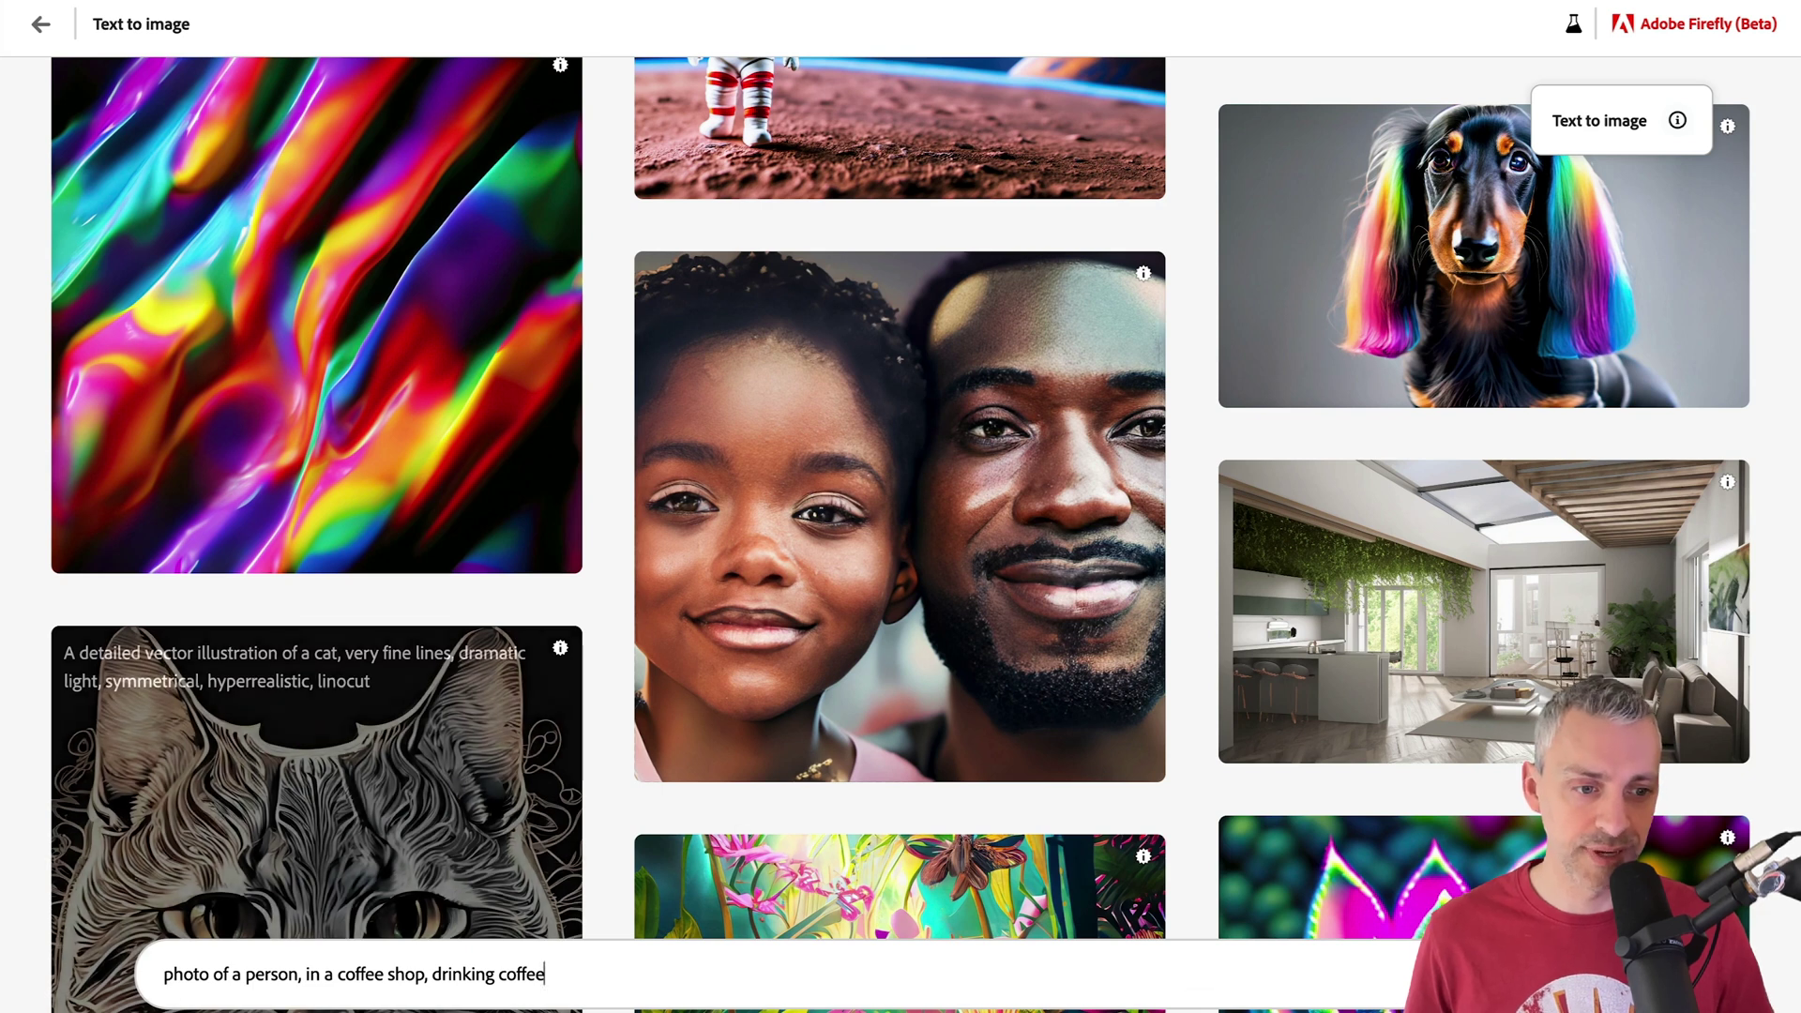
left_click(1351, 974)
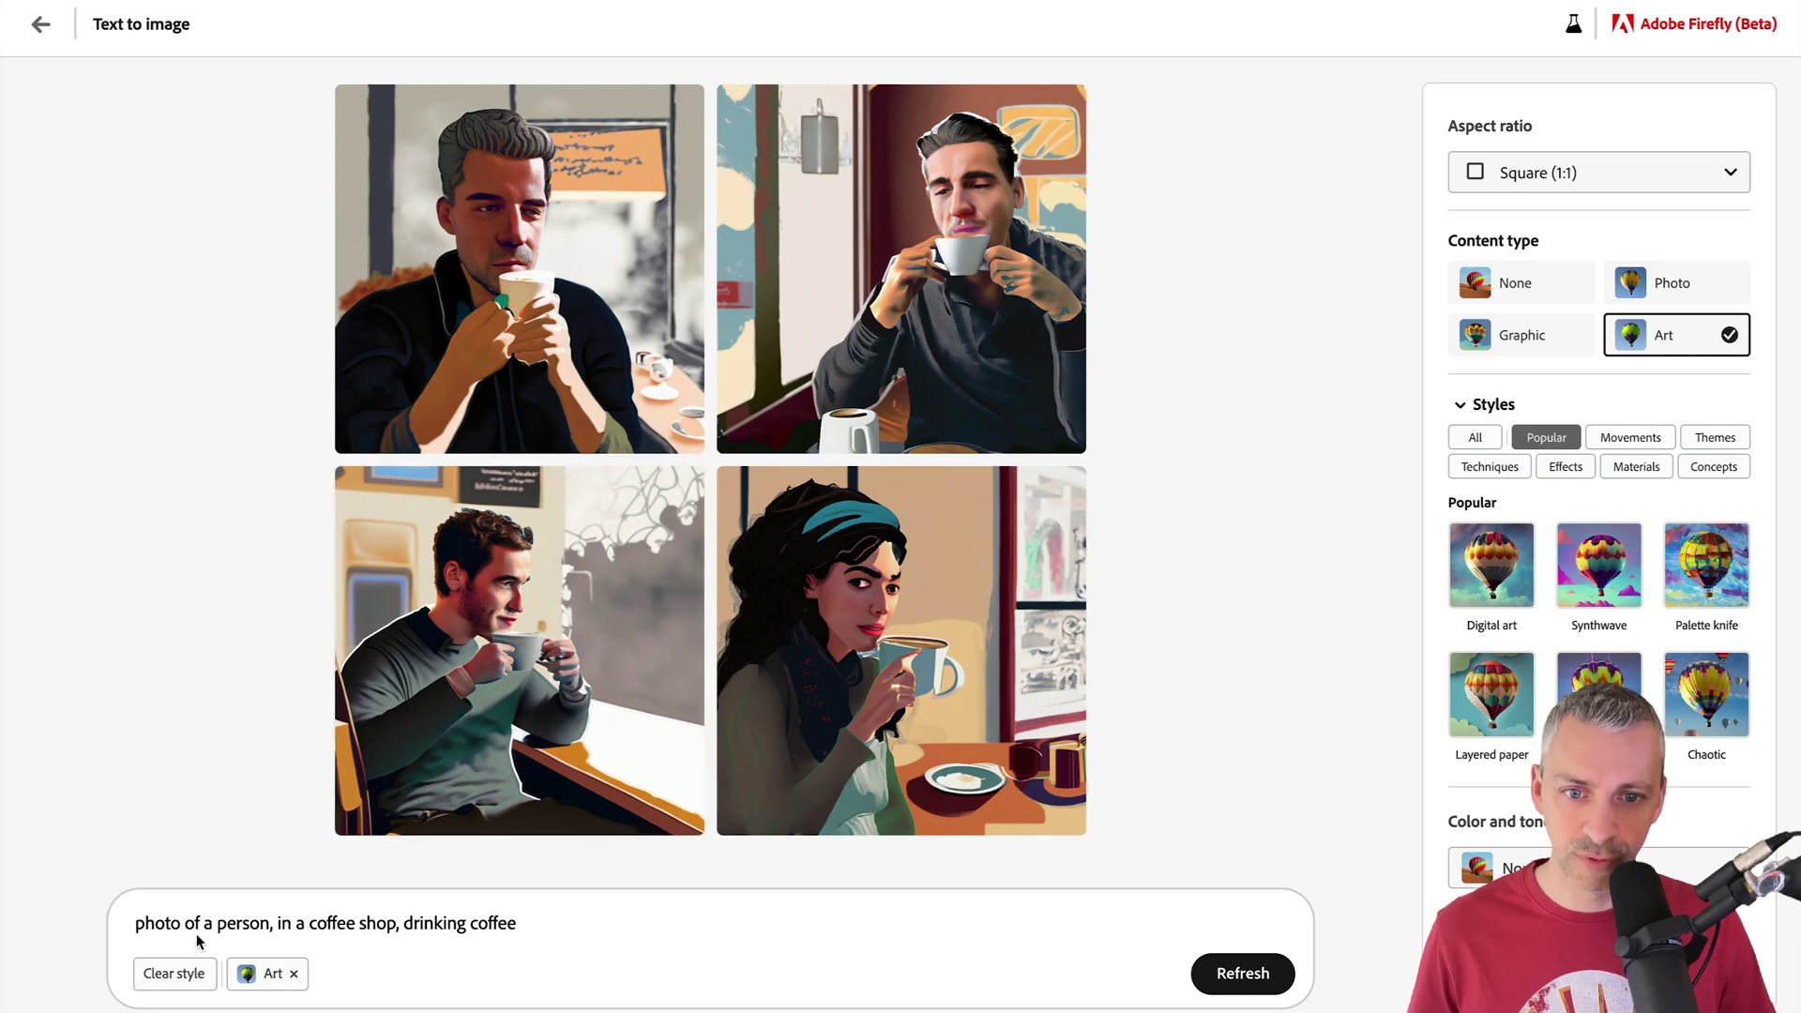
Regenerate the coffee shop images with the Photo content type and the Landscape (4:3) aspect ratio.
left_click(1656, 285)
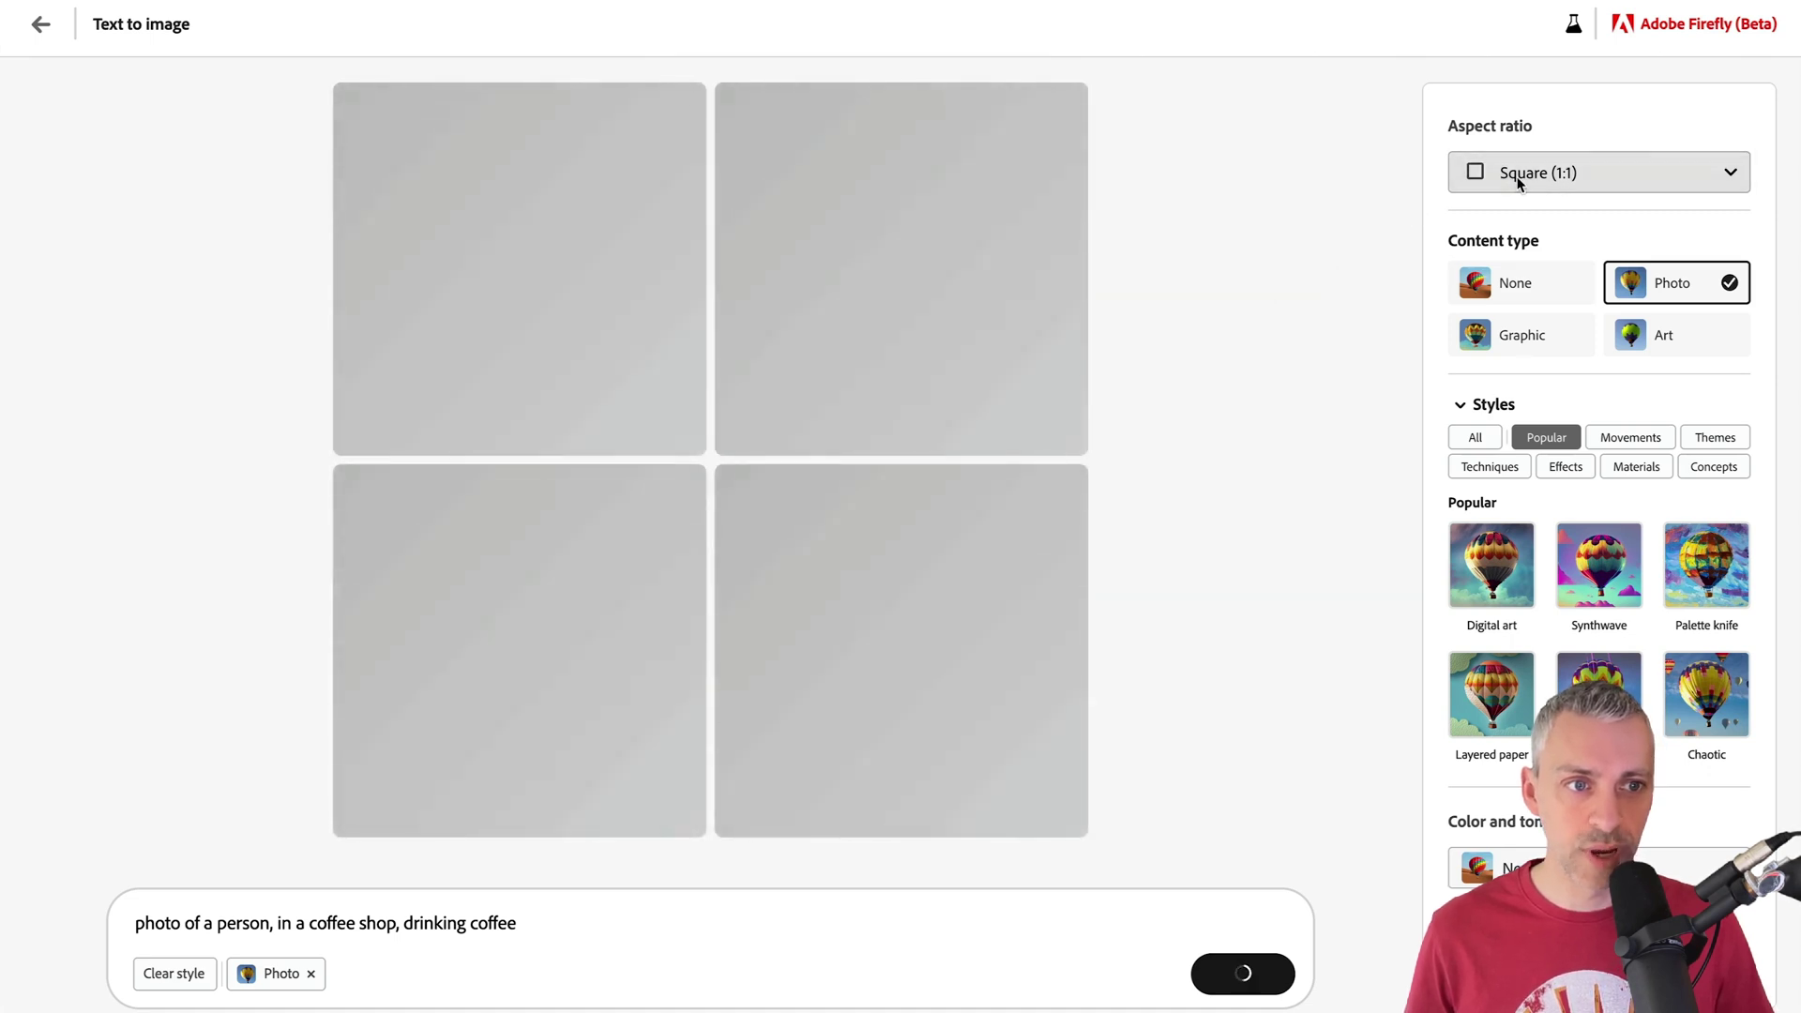
left_click(1516, 175)
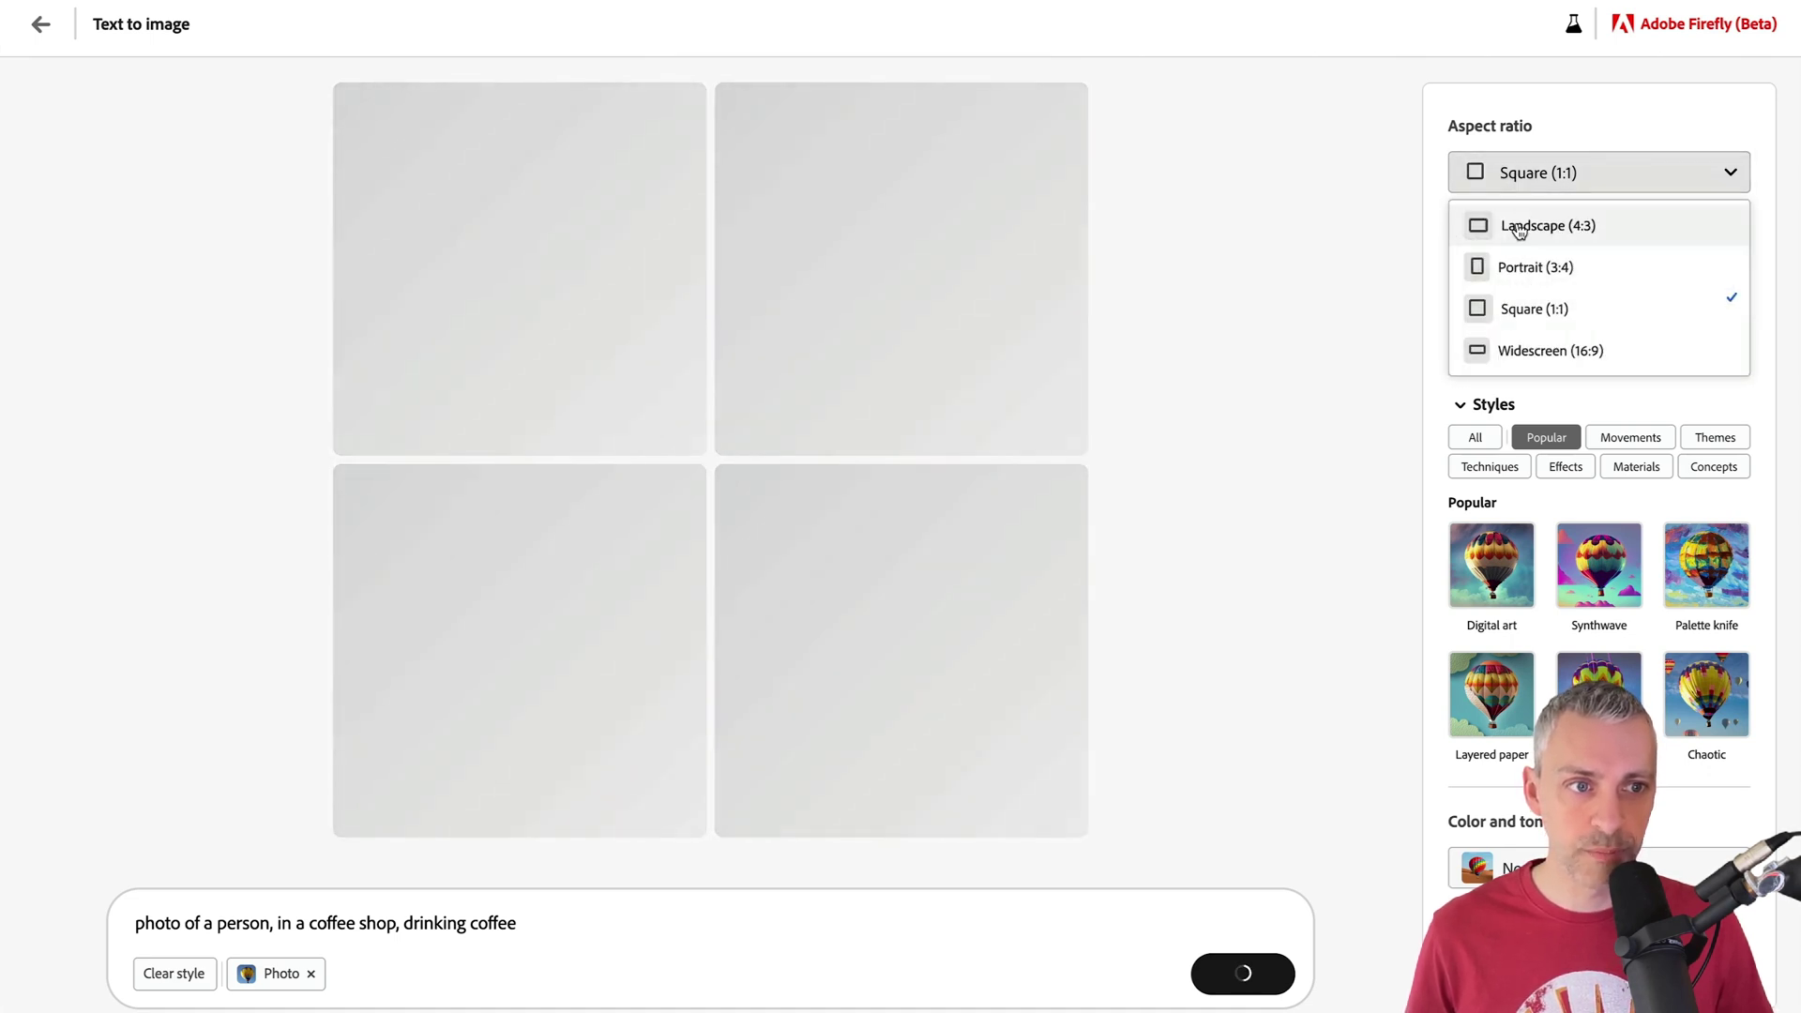
left_click(1520, 227)
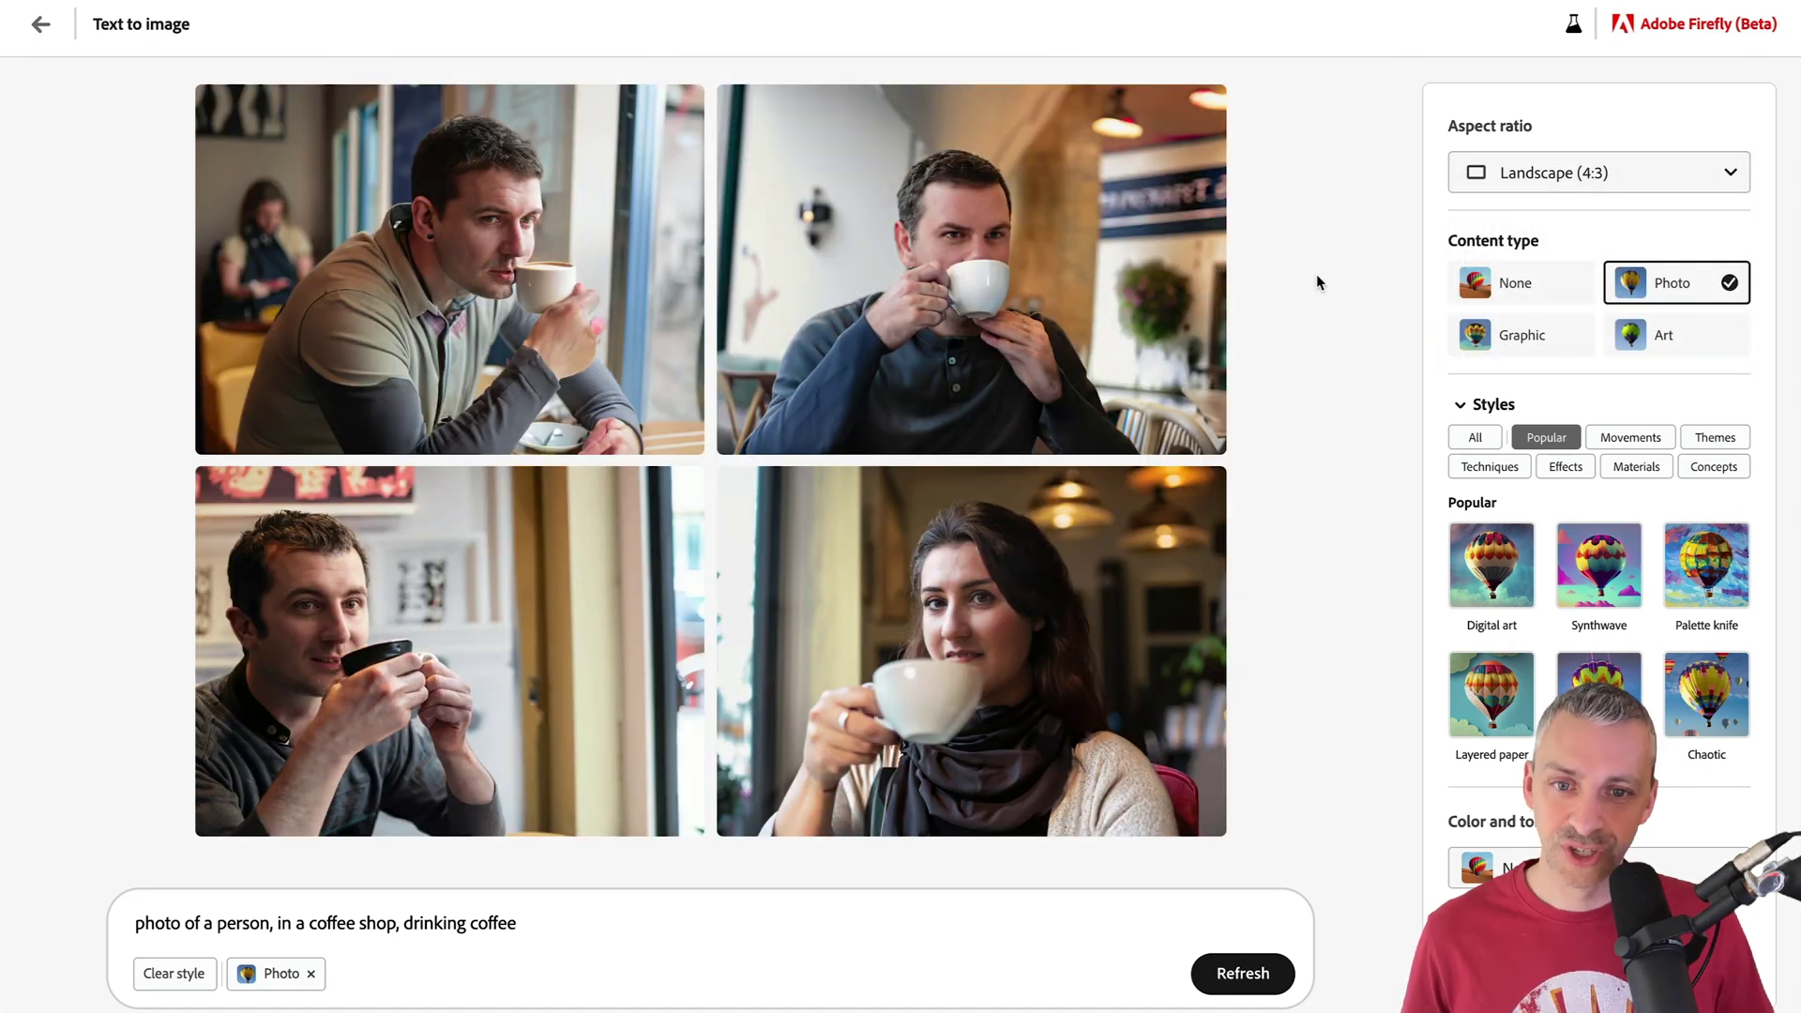
View the four coffee shop photos enlarged, one after another, examining the faces, hands and cups.
left_click(443, 328)
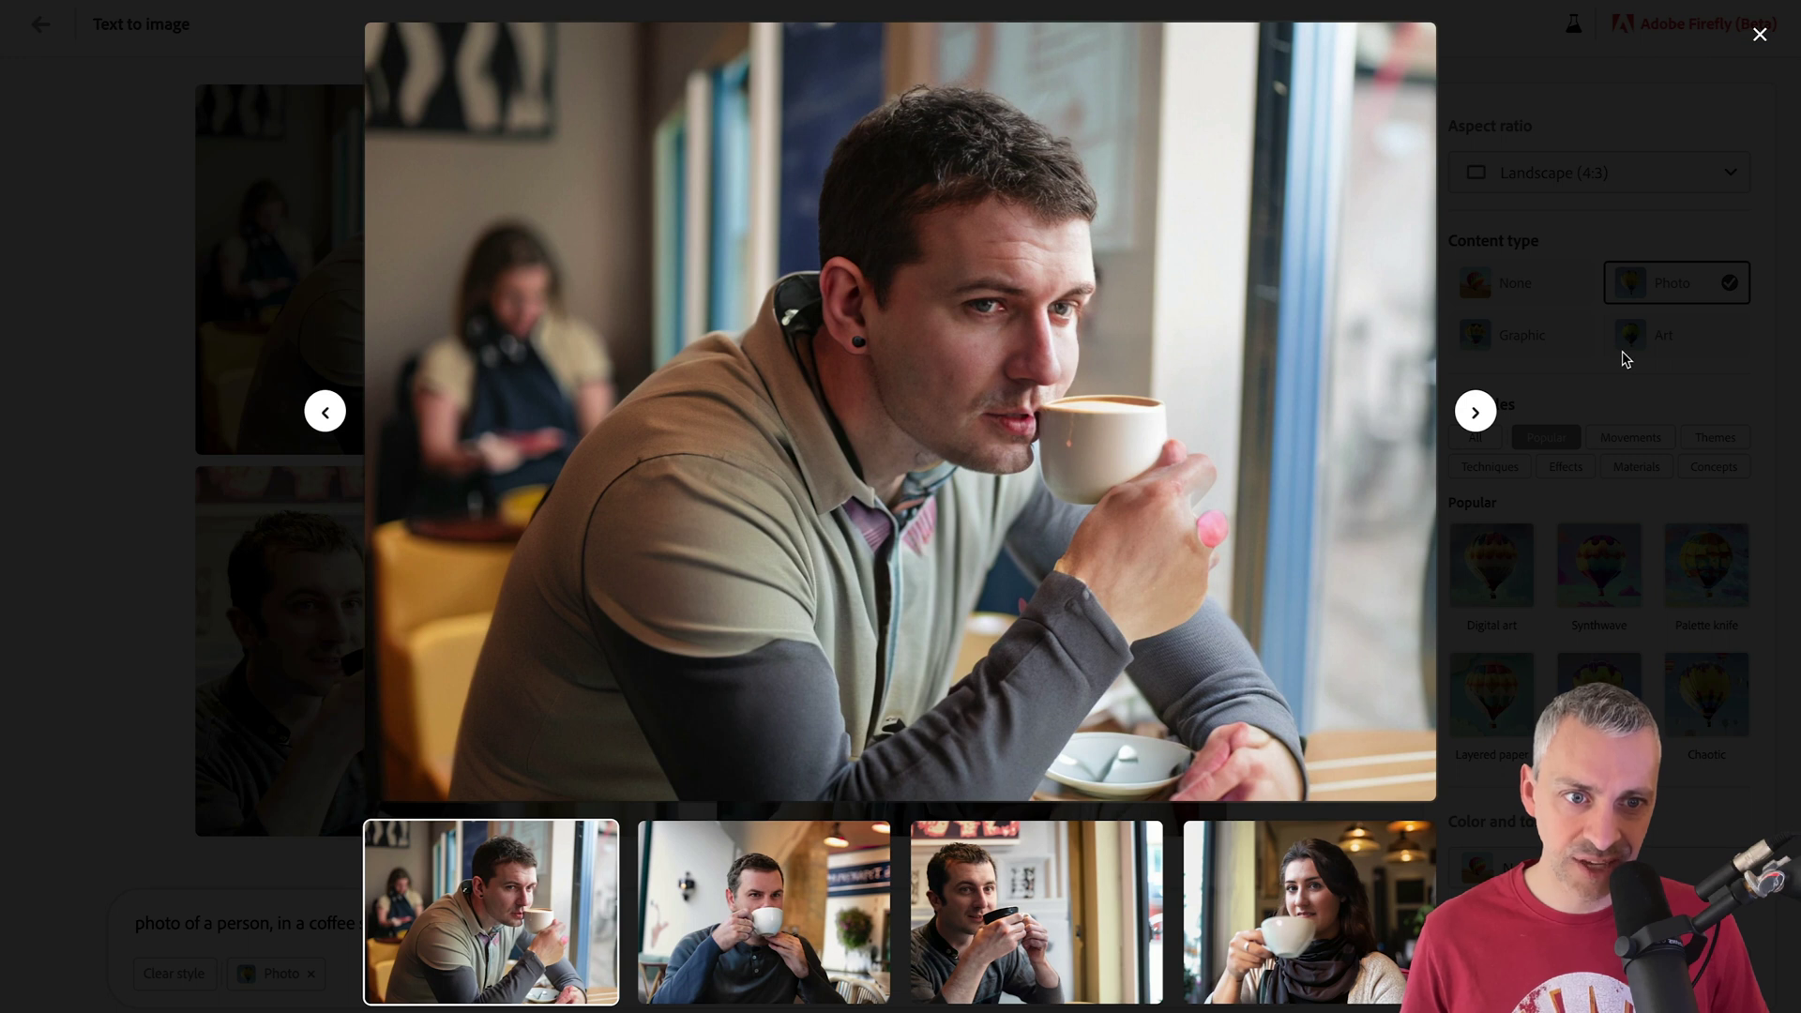
mouse_move(1021, 441)
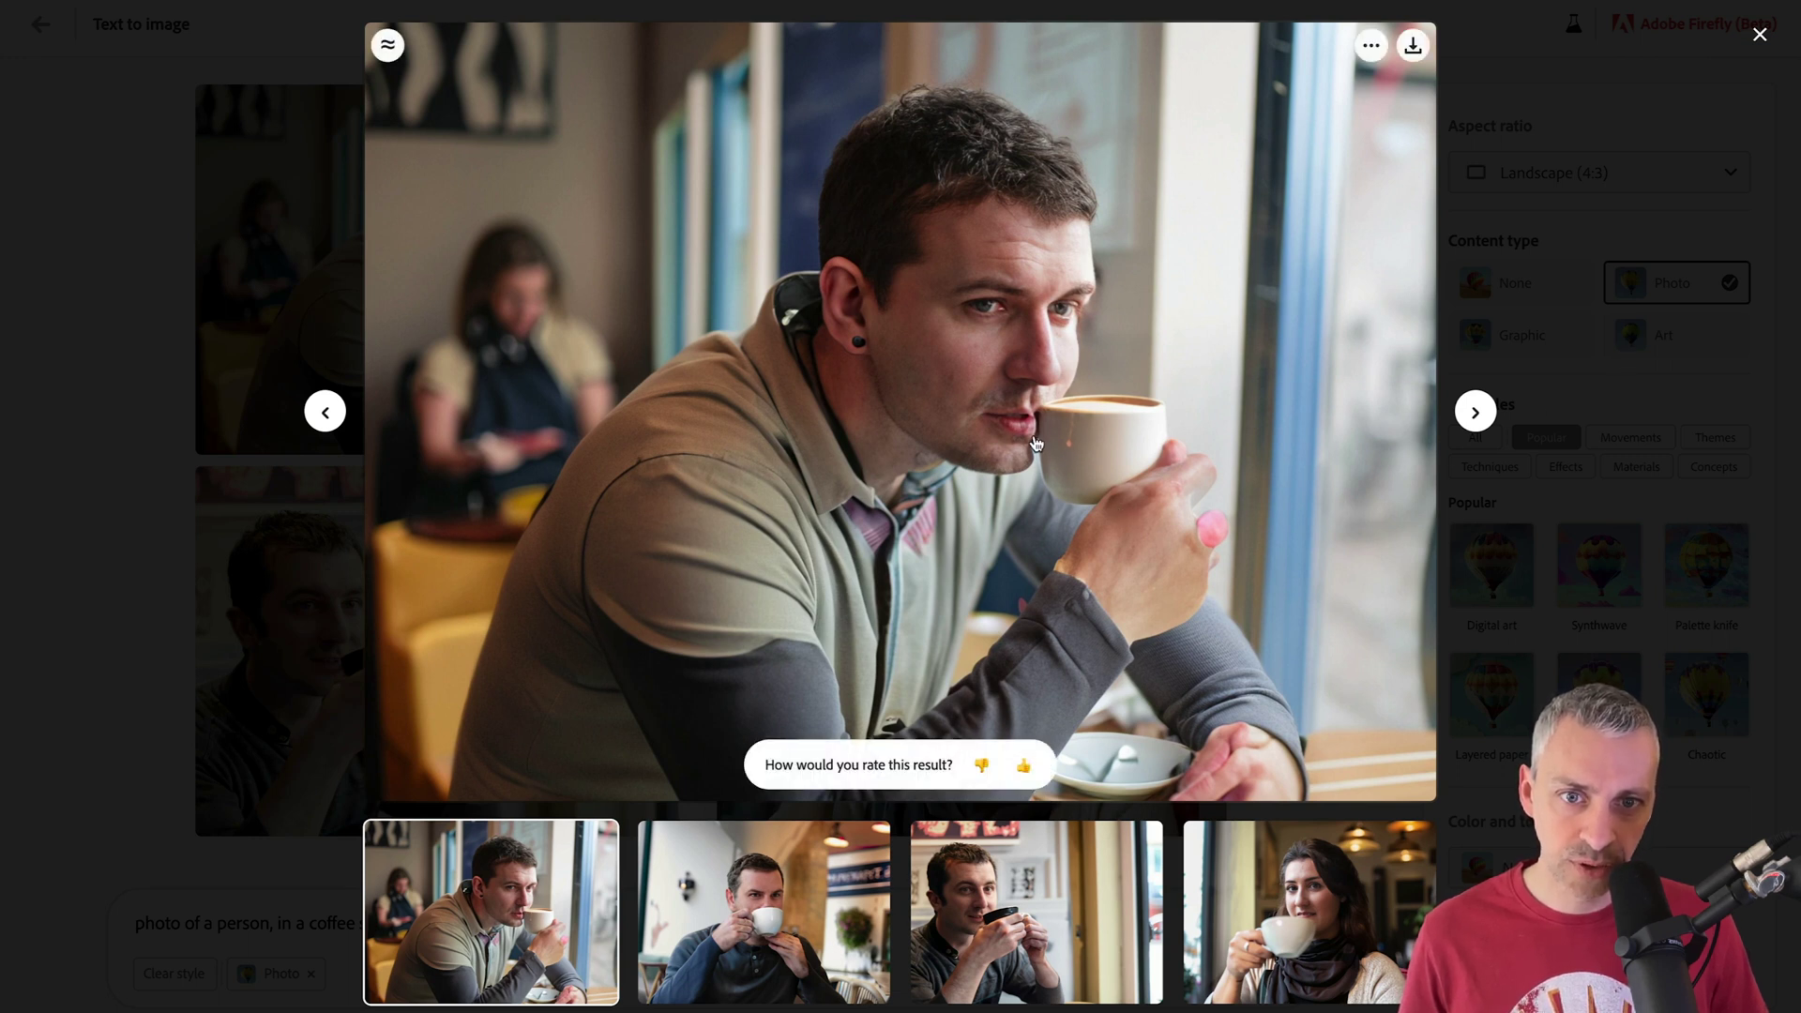
left_click(1476, 412)
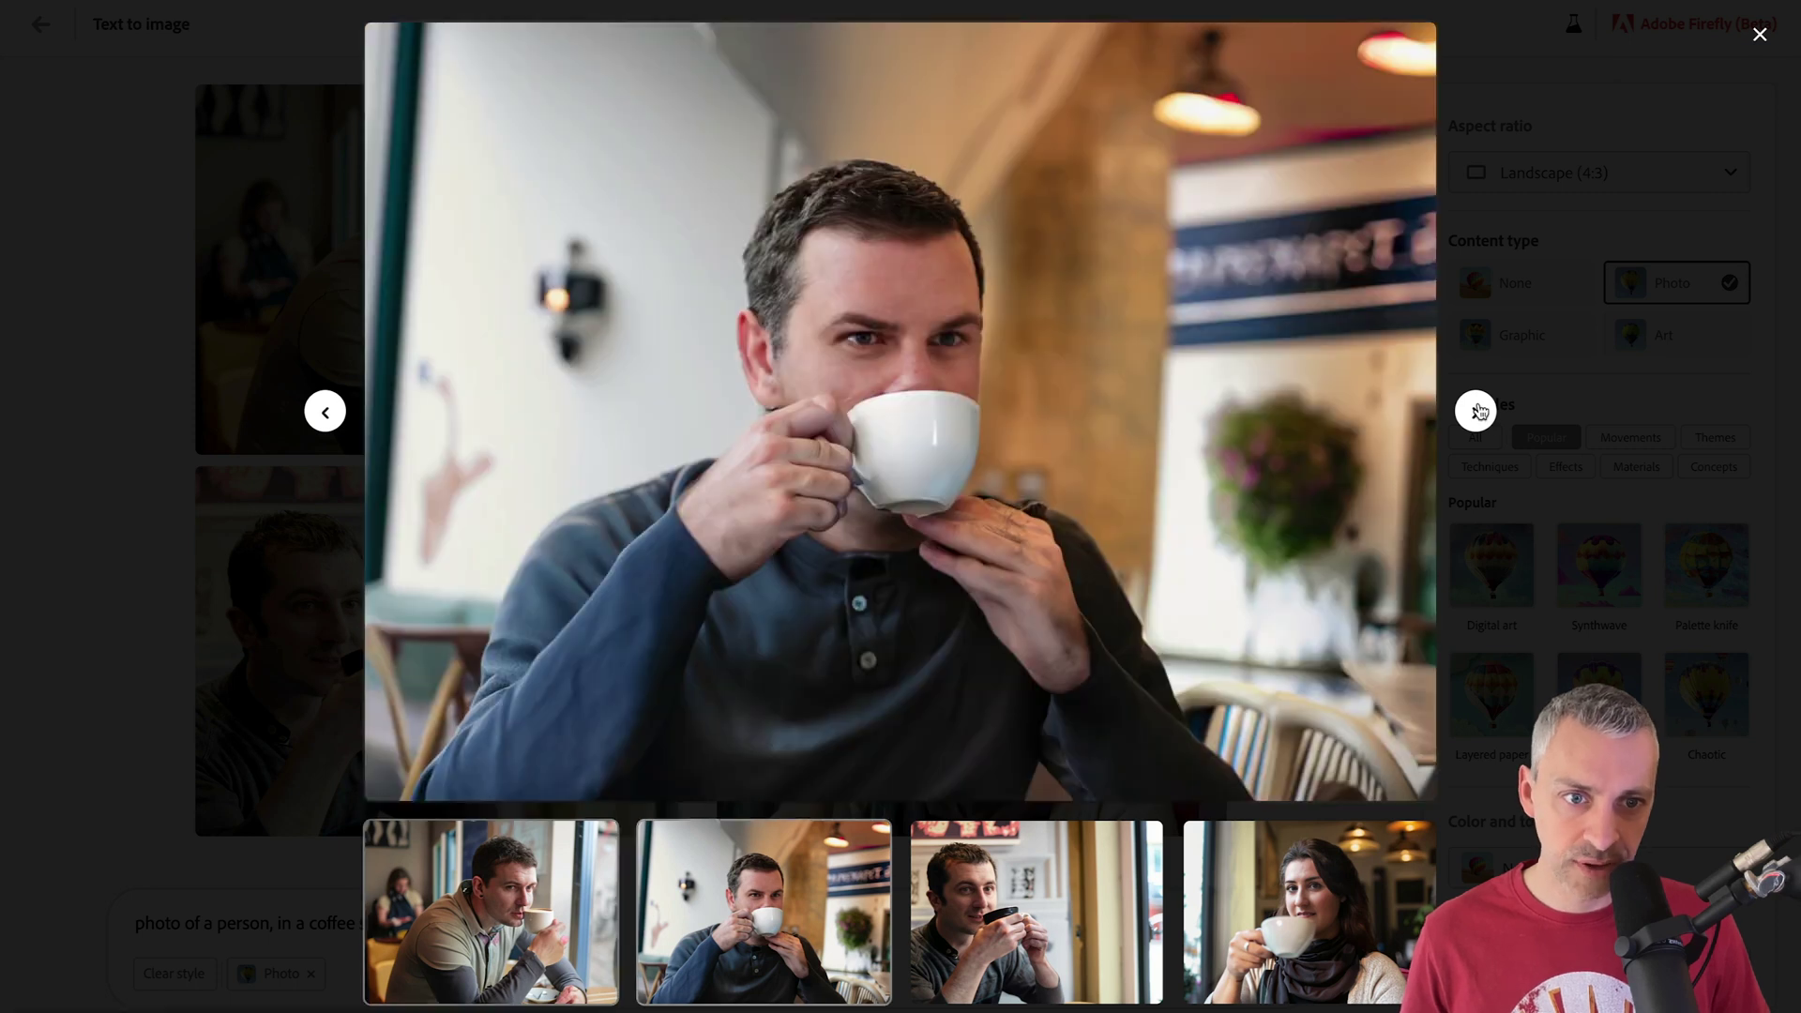
mouse_move(1080, 443)
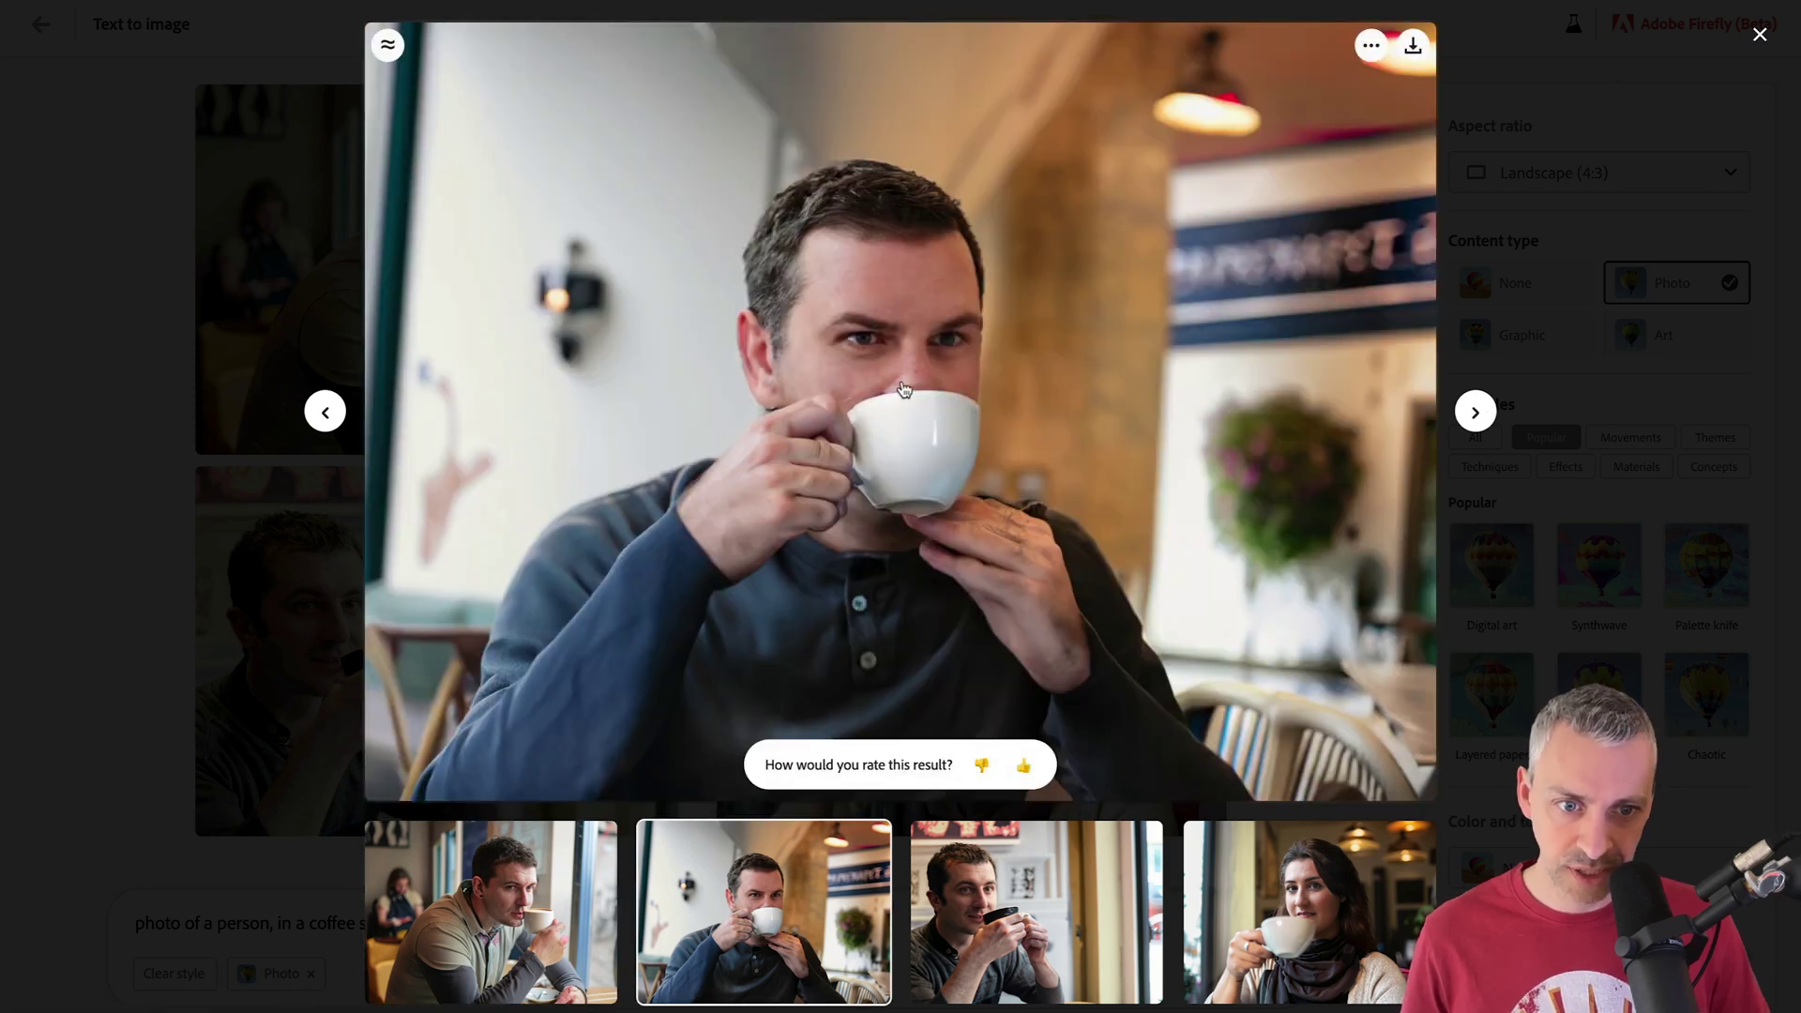
left_click(1473, 412)
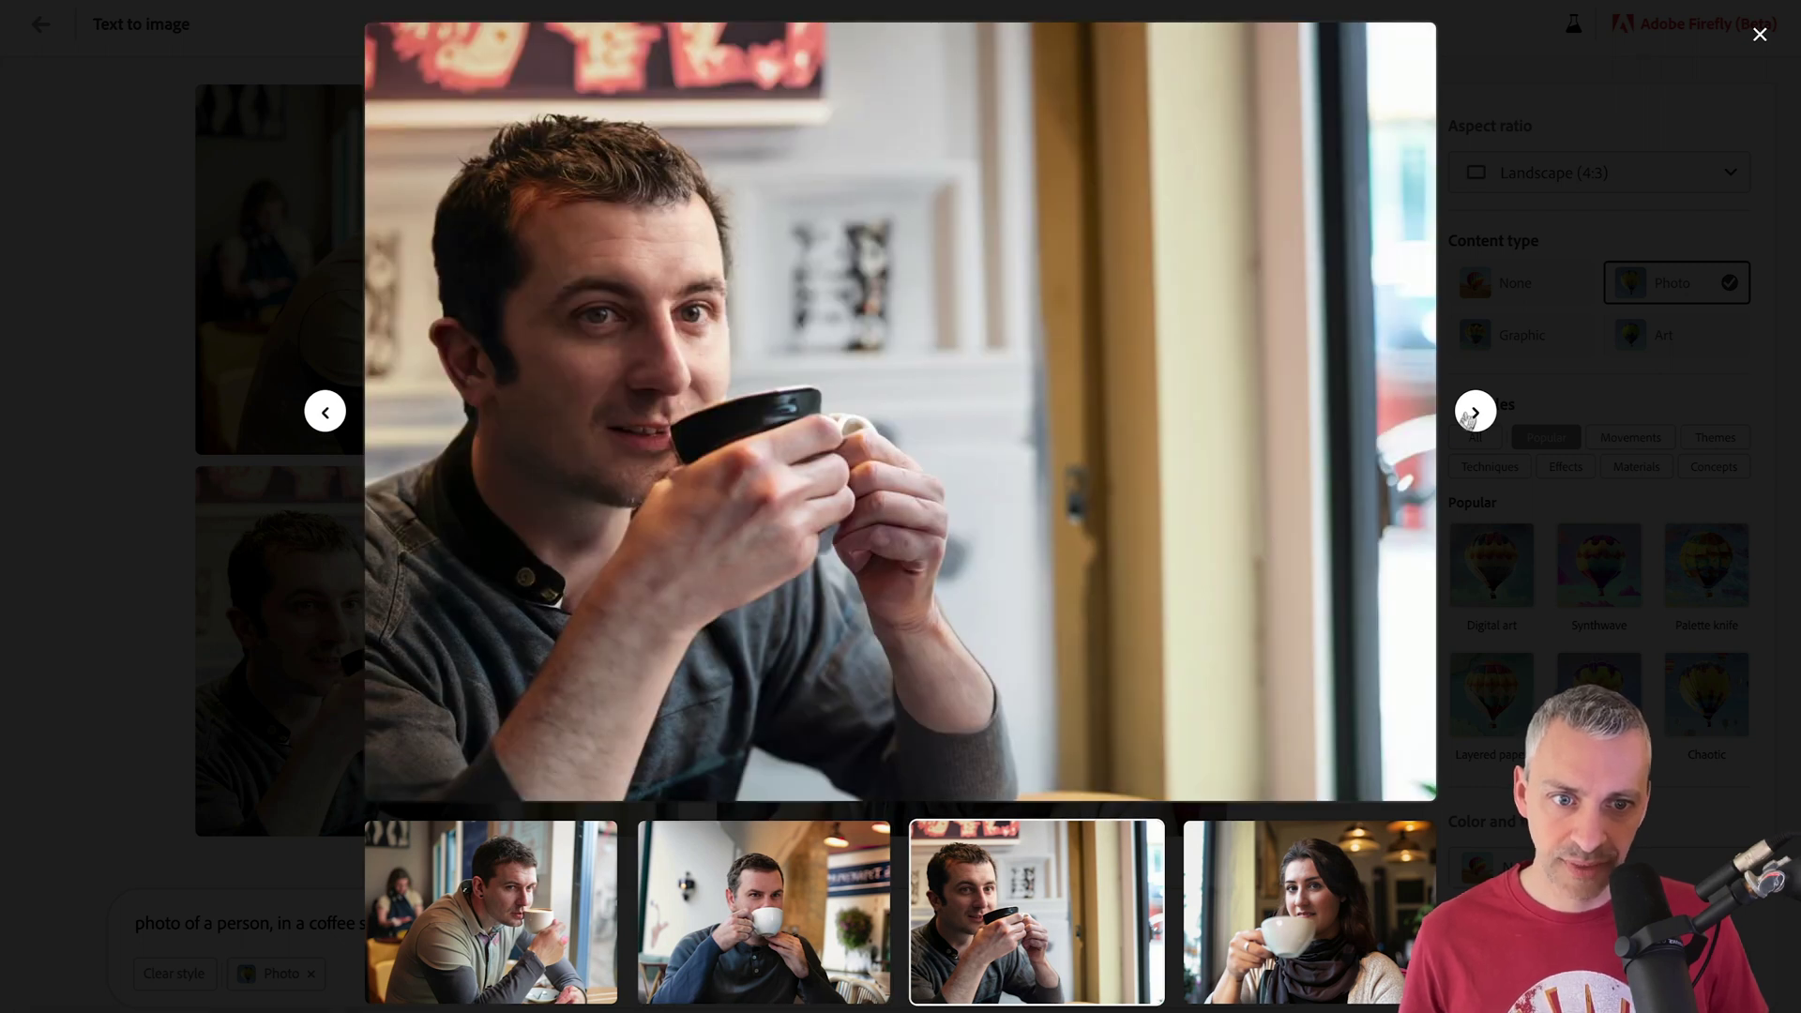
mouse_move(1047, 566)
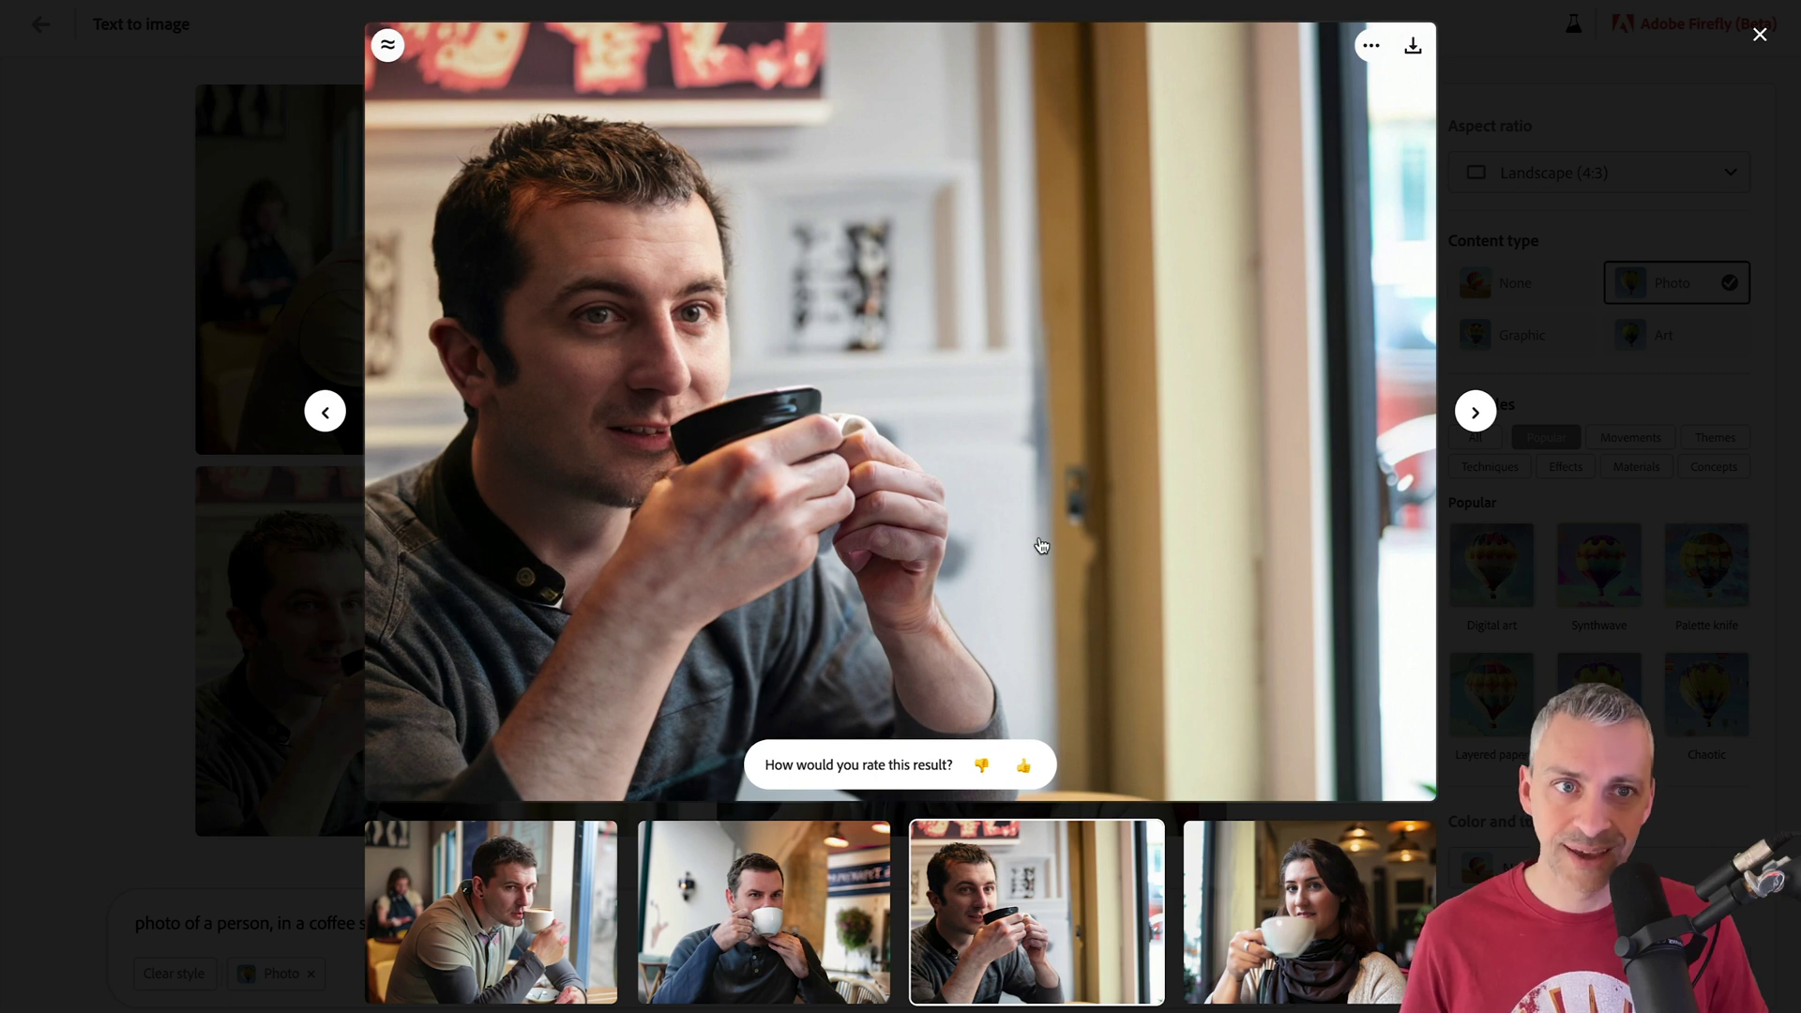
left_click(1475, 412)
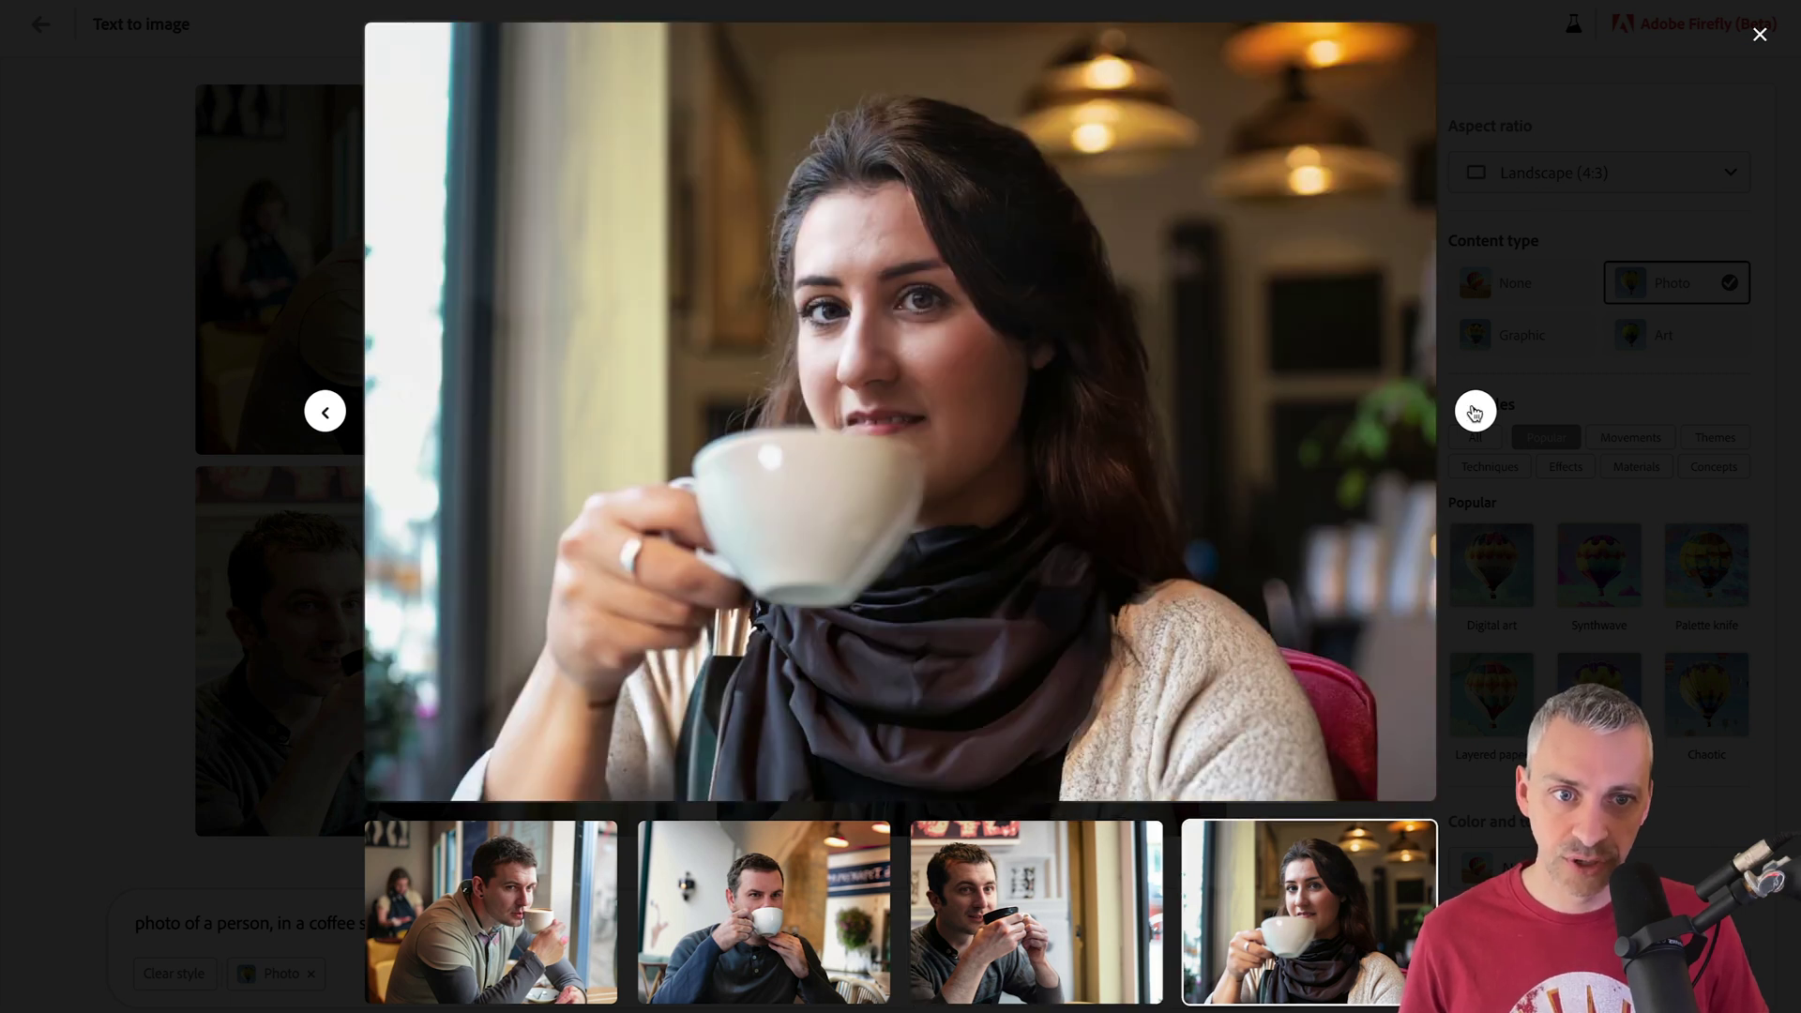
Examine the face in the enlarged photo of the woman with the cup, and return to the image grid.
mouse_move(831, 330)
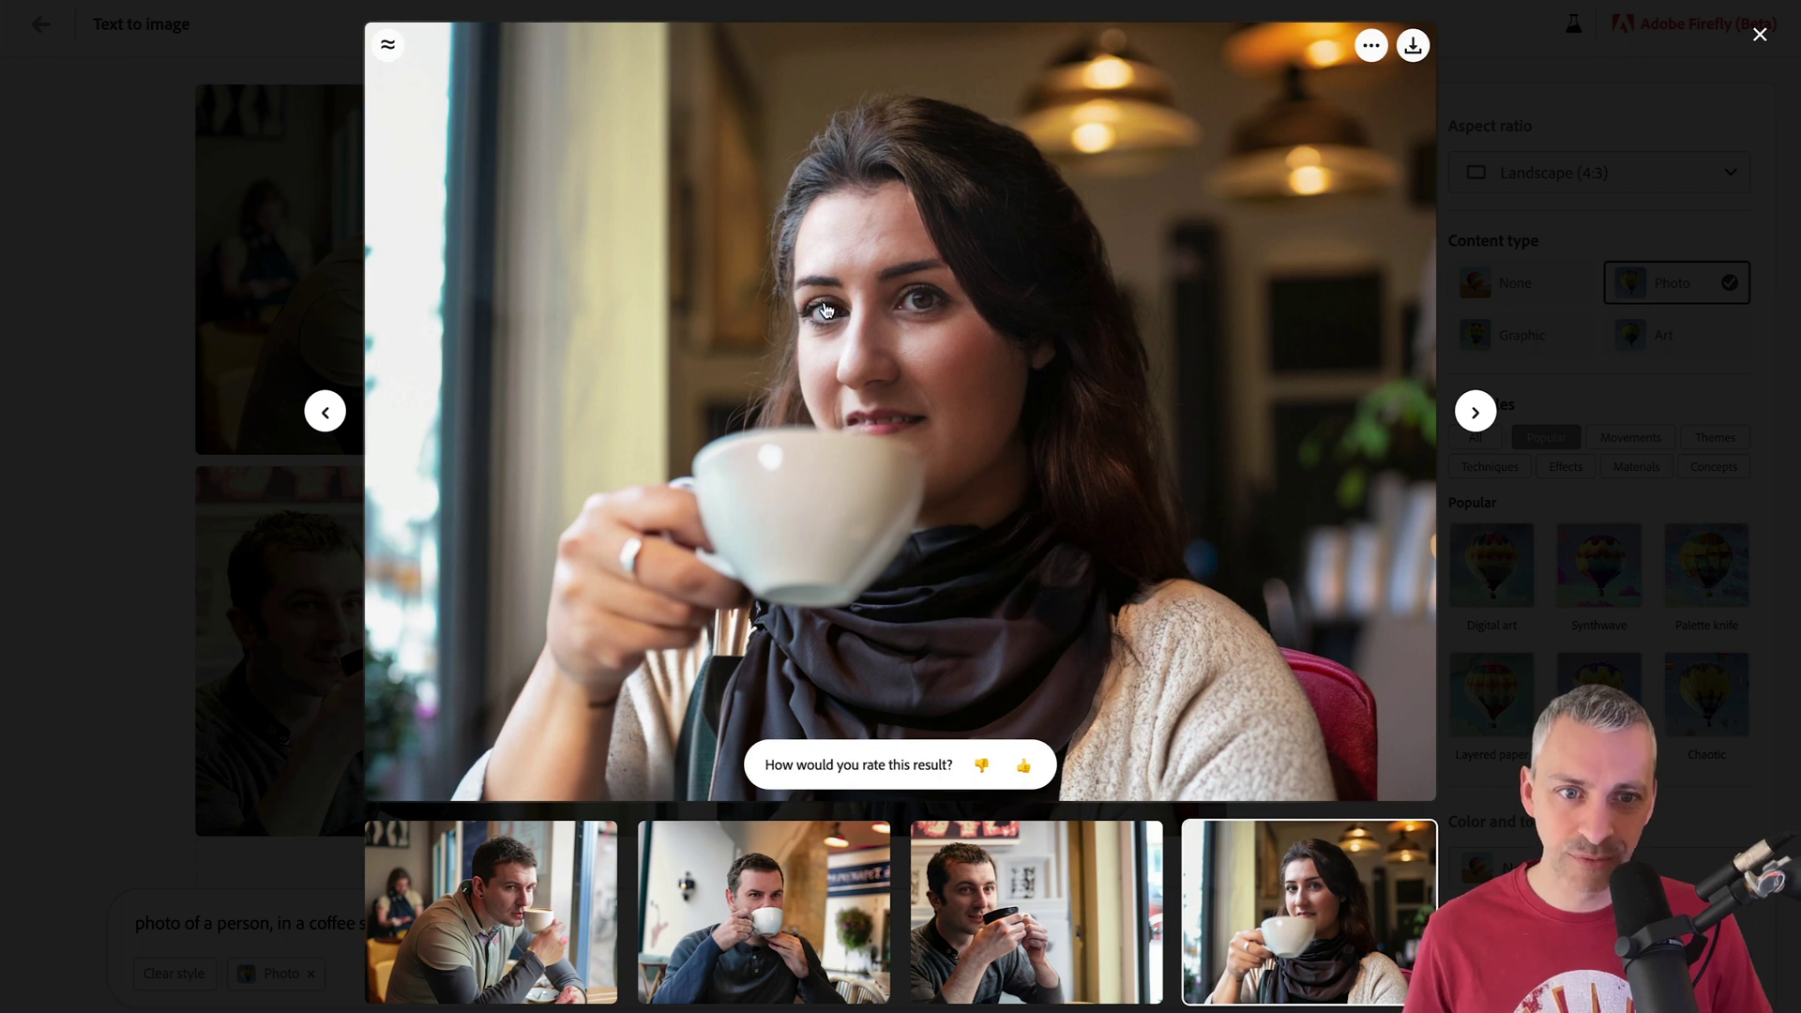
left_click(1474, 411)
left_click(1546, 205)
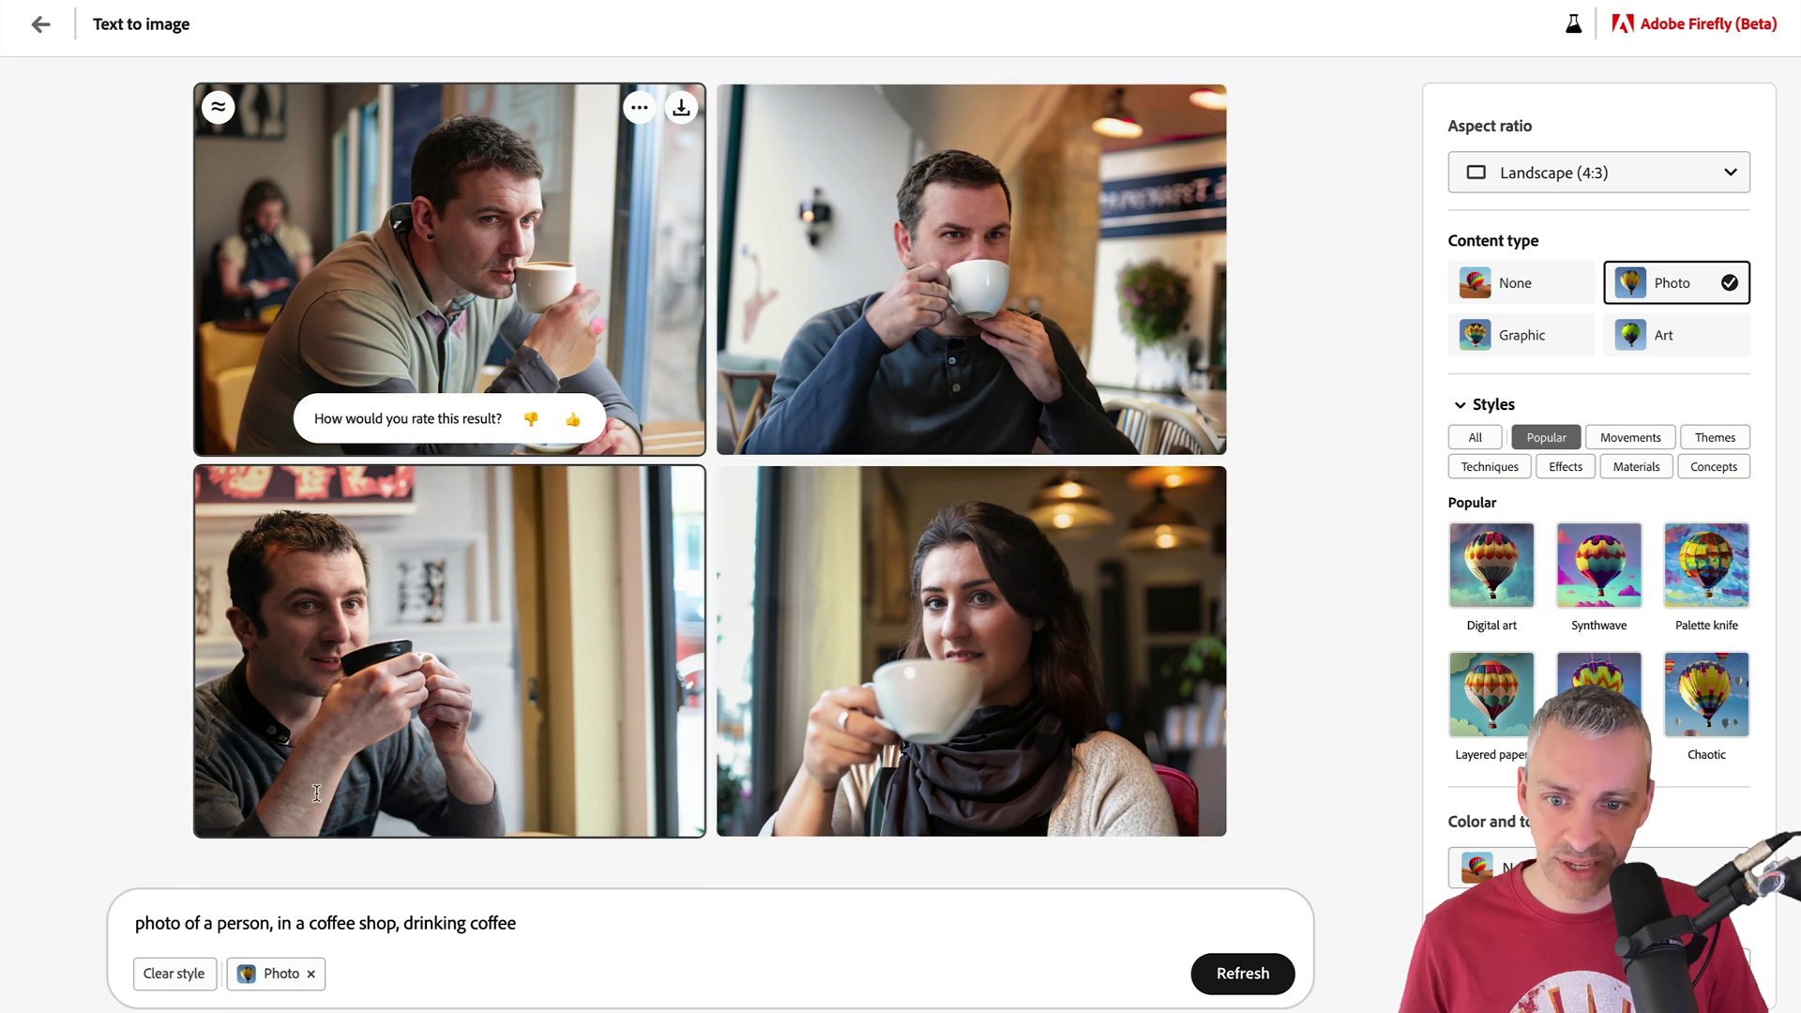
Replace "person" with "lady" in the prompt and generate new coffee shop images.
double_click(233, 925)
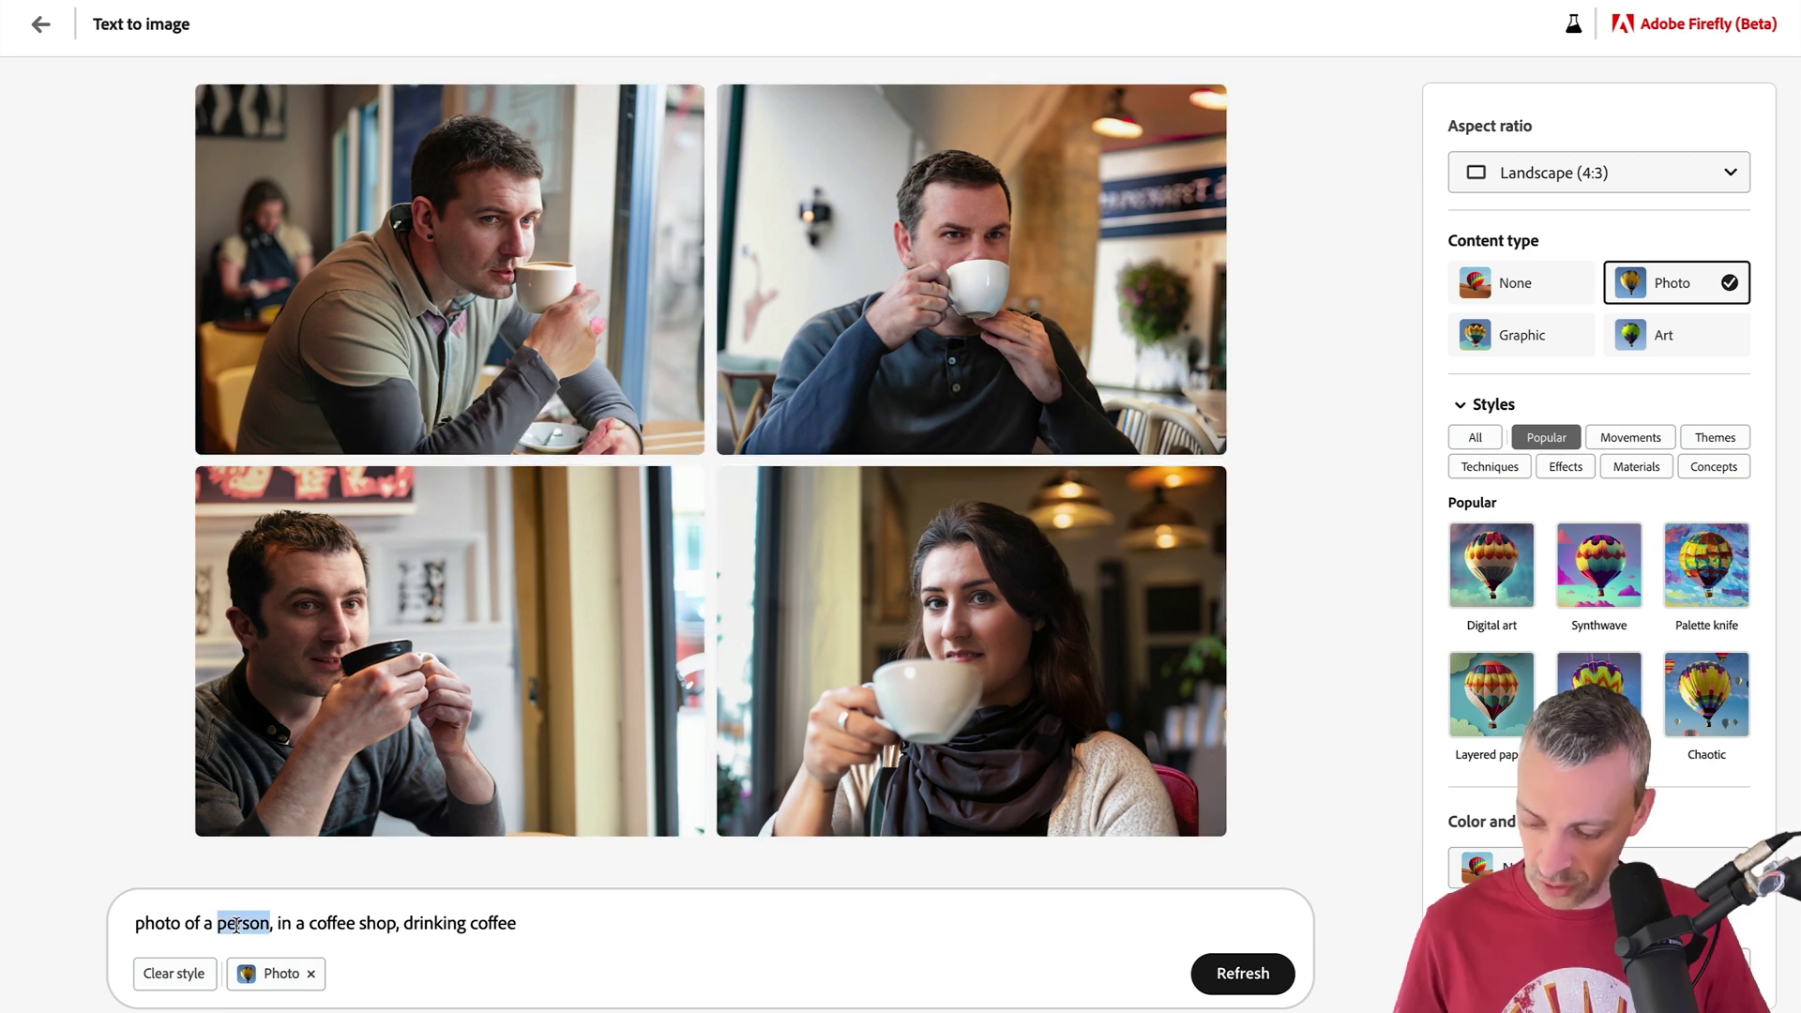
type("lady")
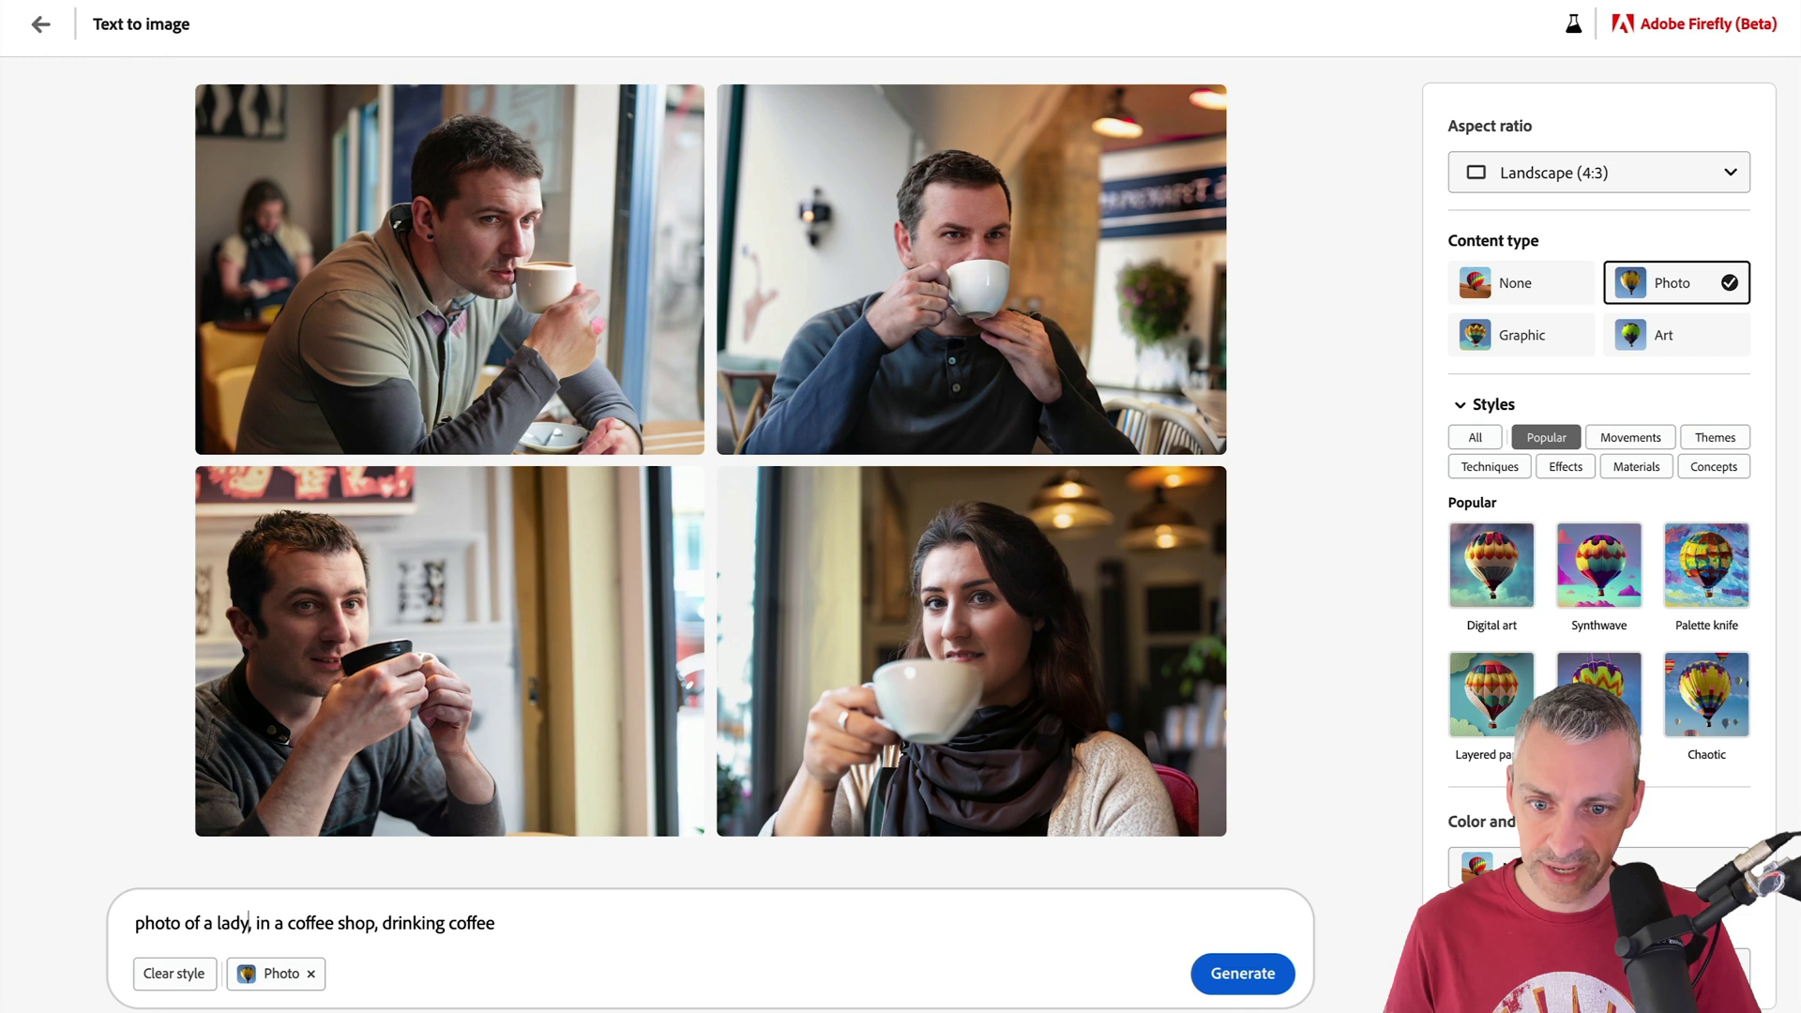
key("Right")
key("Right")
key("Right")
key("Right")
key("Right")
key("Right")
key("Right")
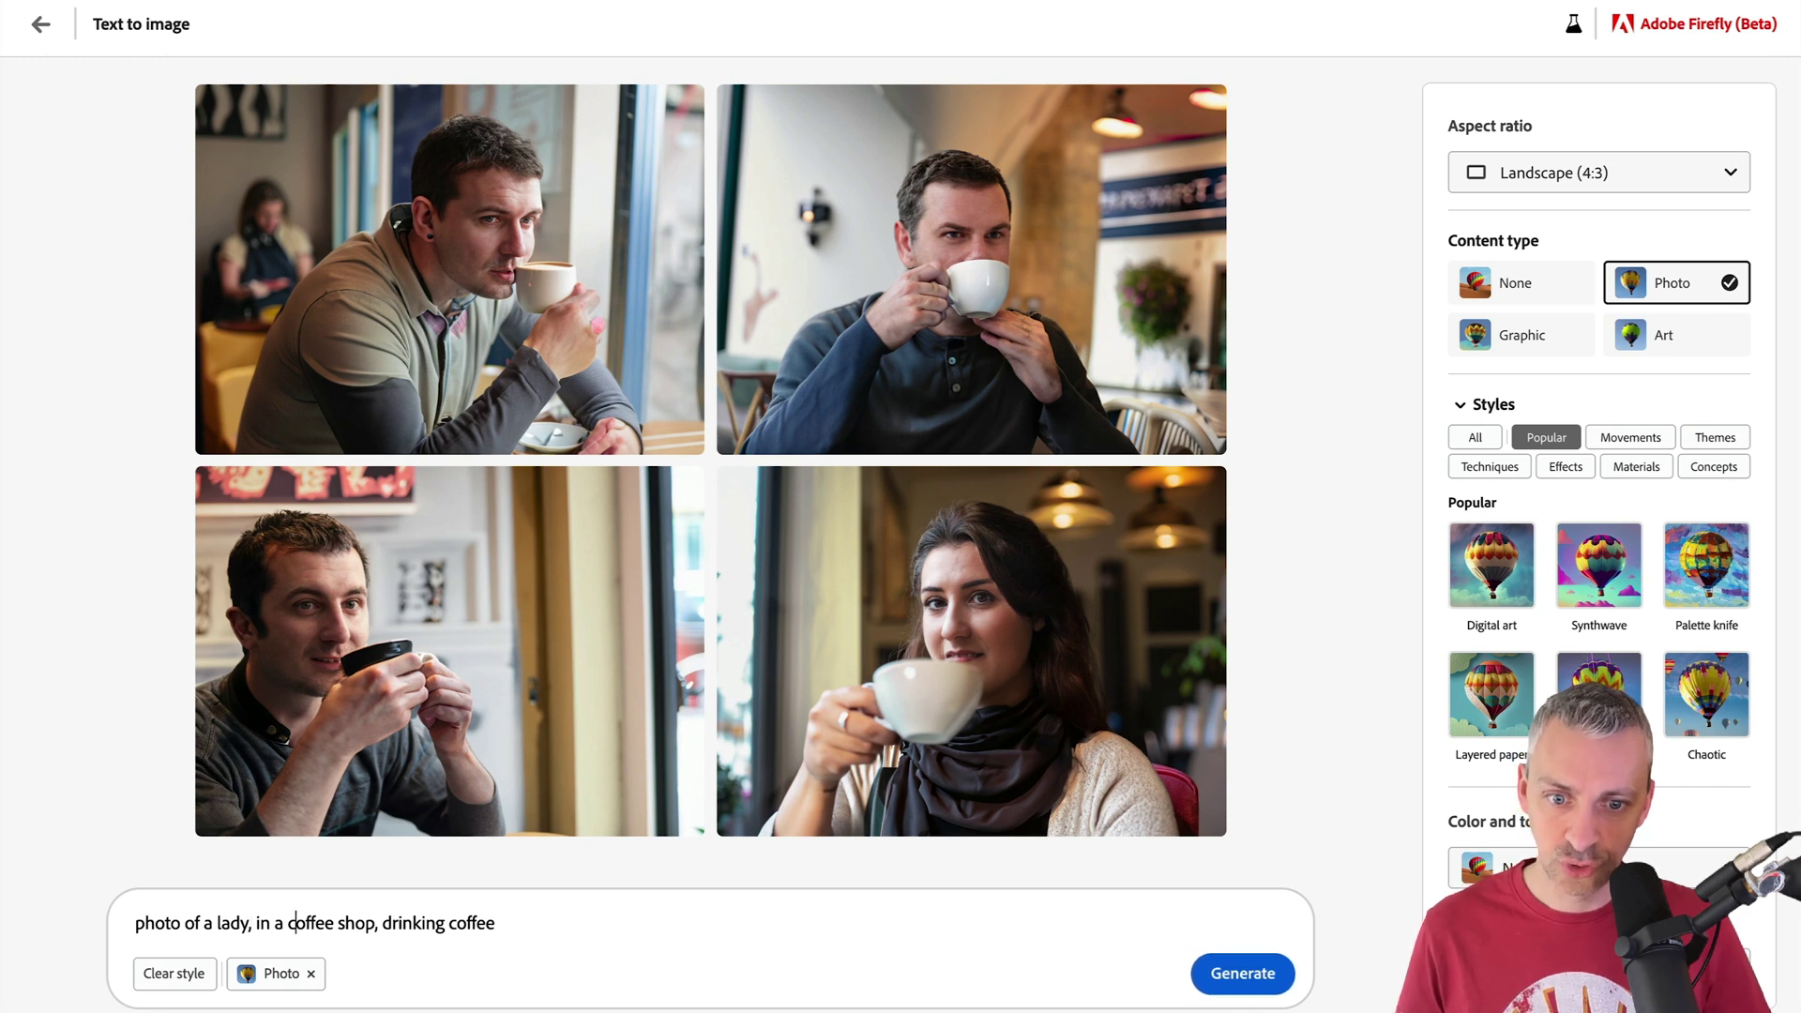
left_click(1201, 977)
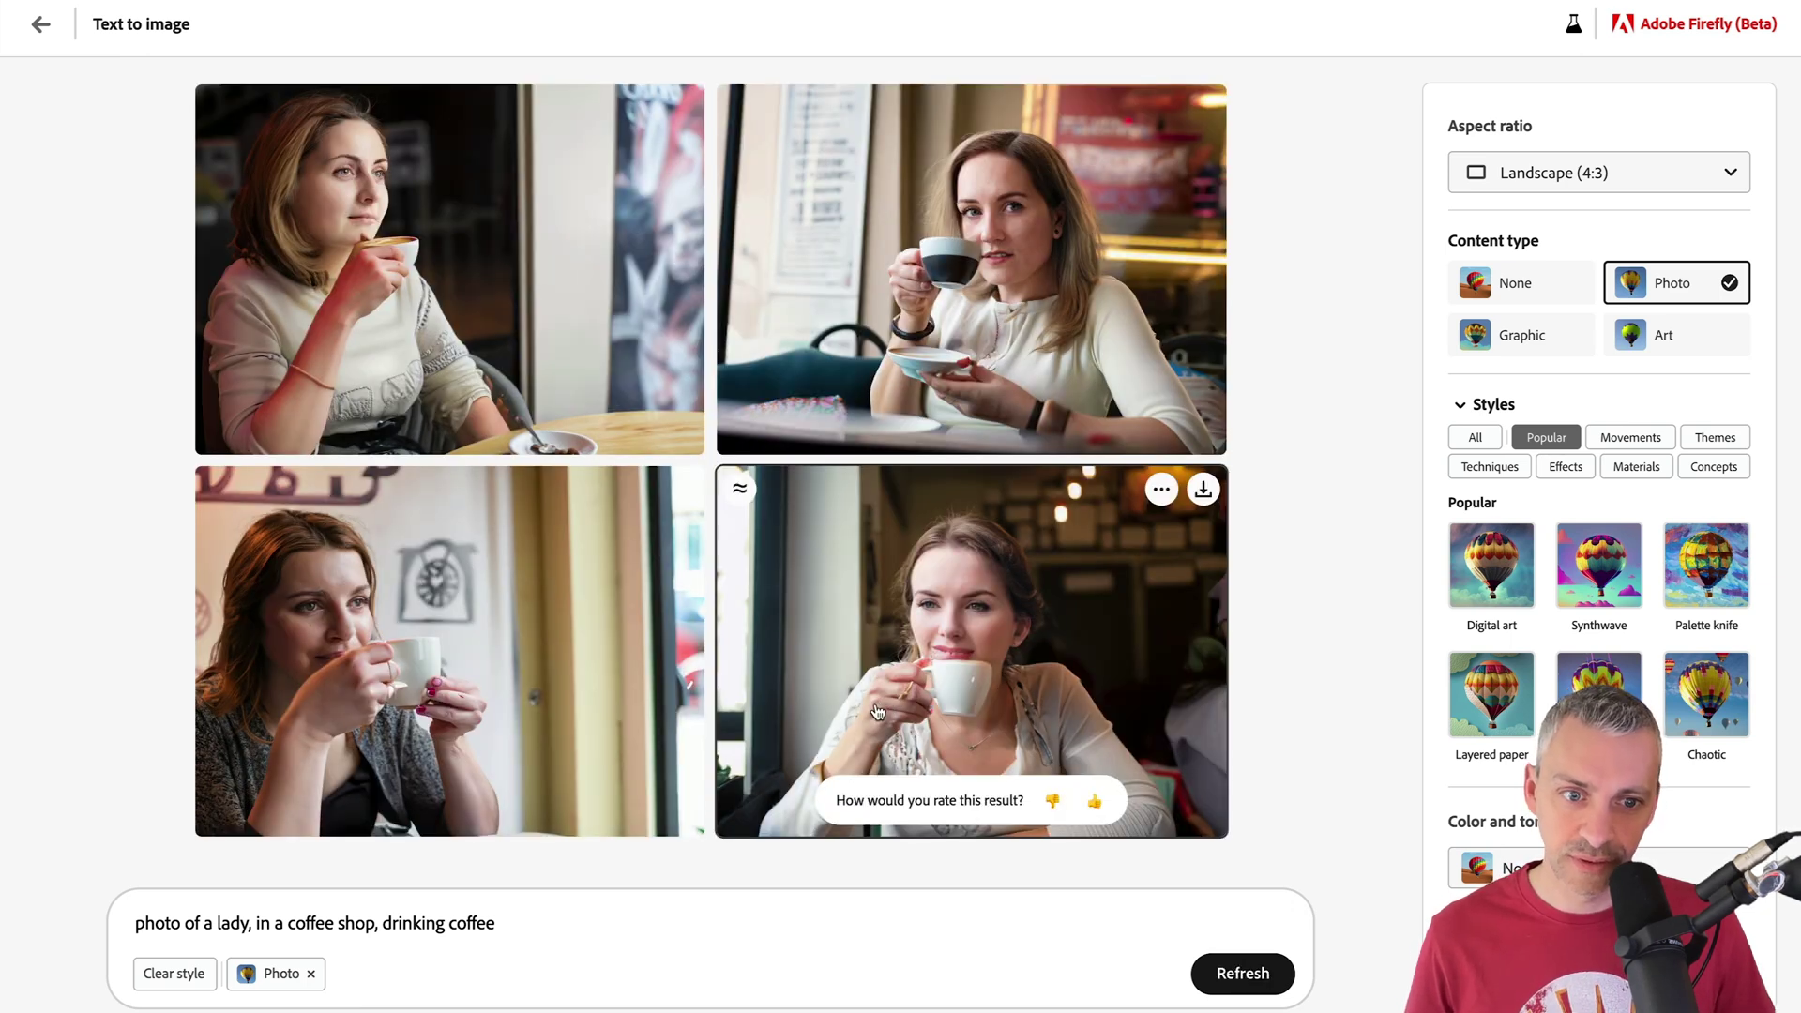
View the four photos of the lady drinking coffee enlarged, one after another, and return to the image grid.
left_click(507, 286)
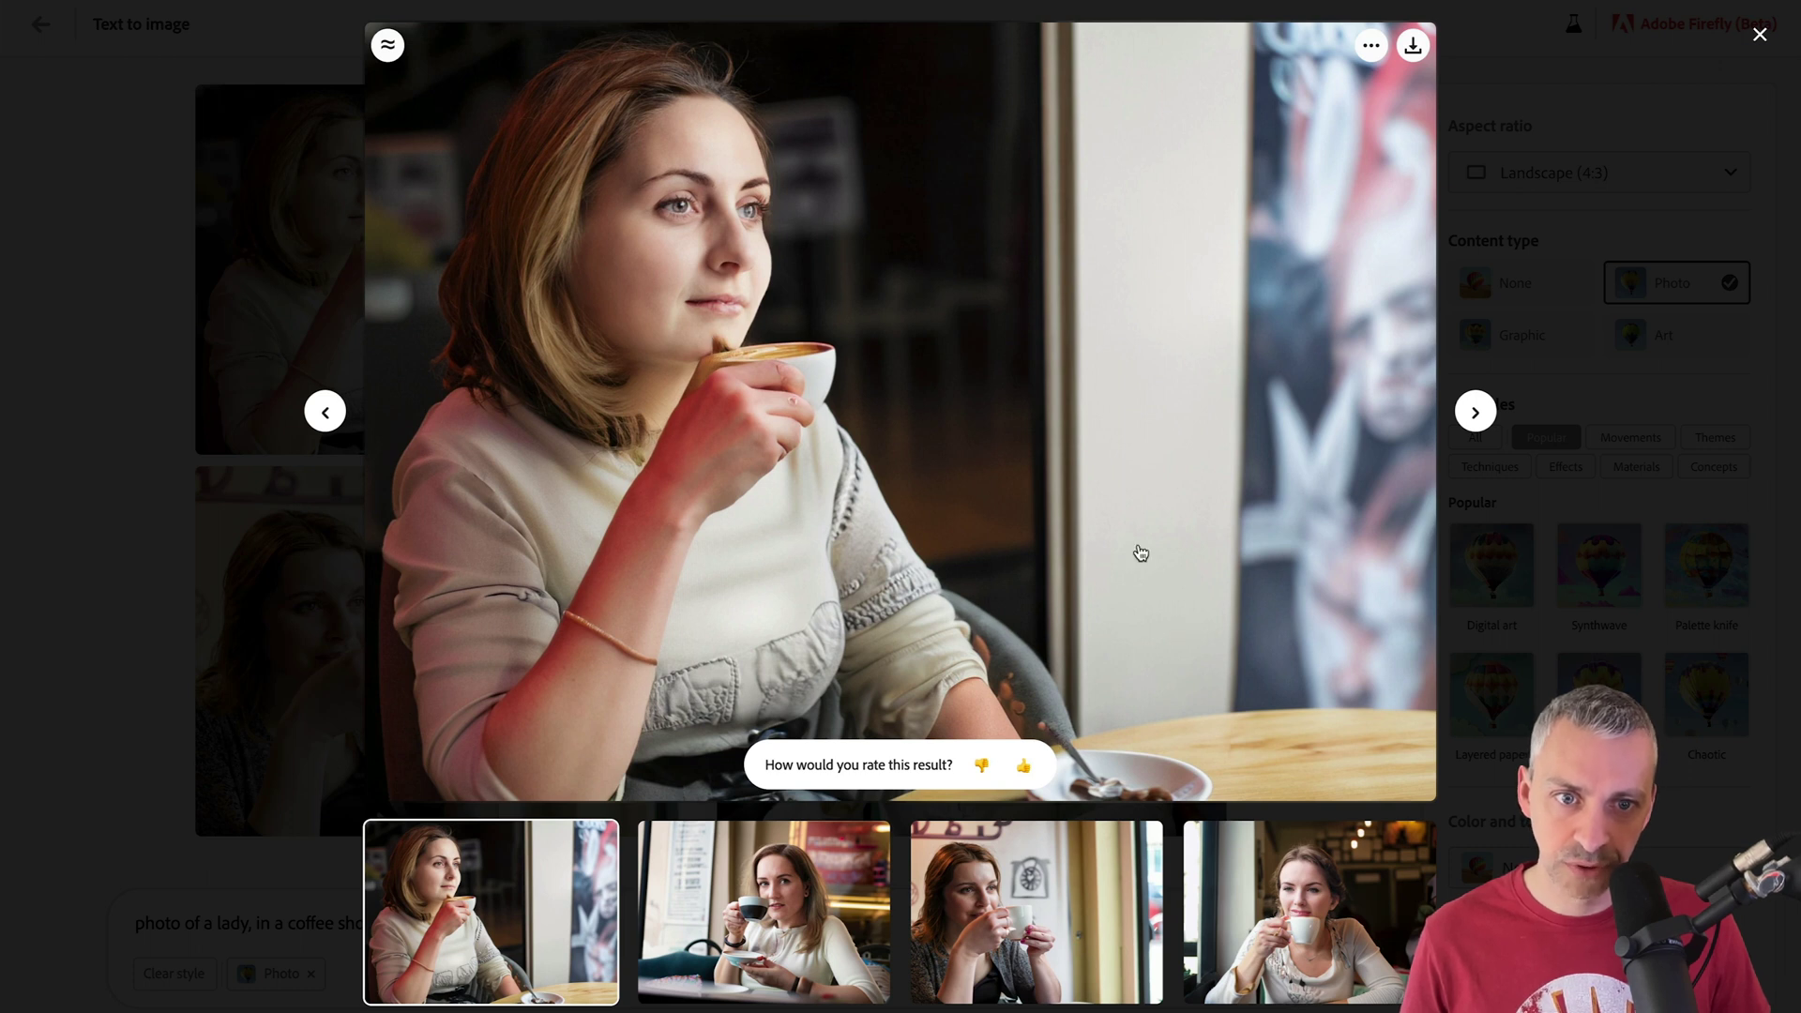
left_click(1469, 413)
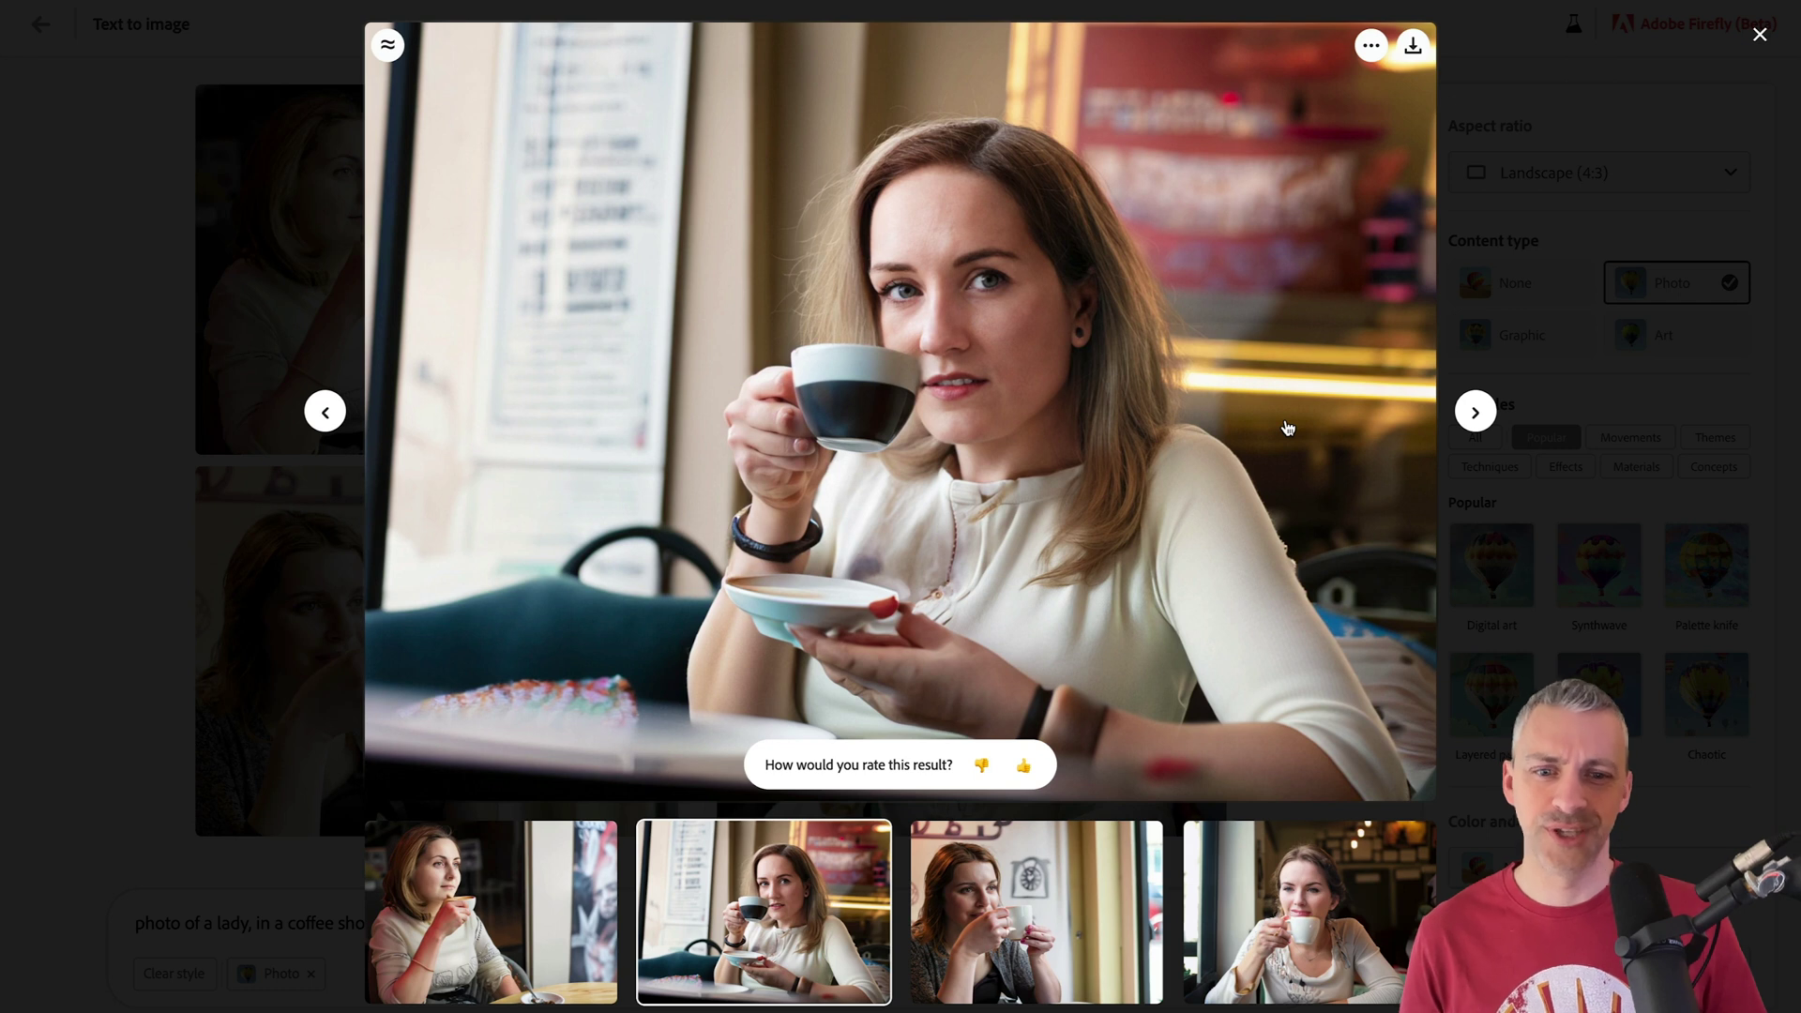
left_click(1475, 413)
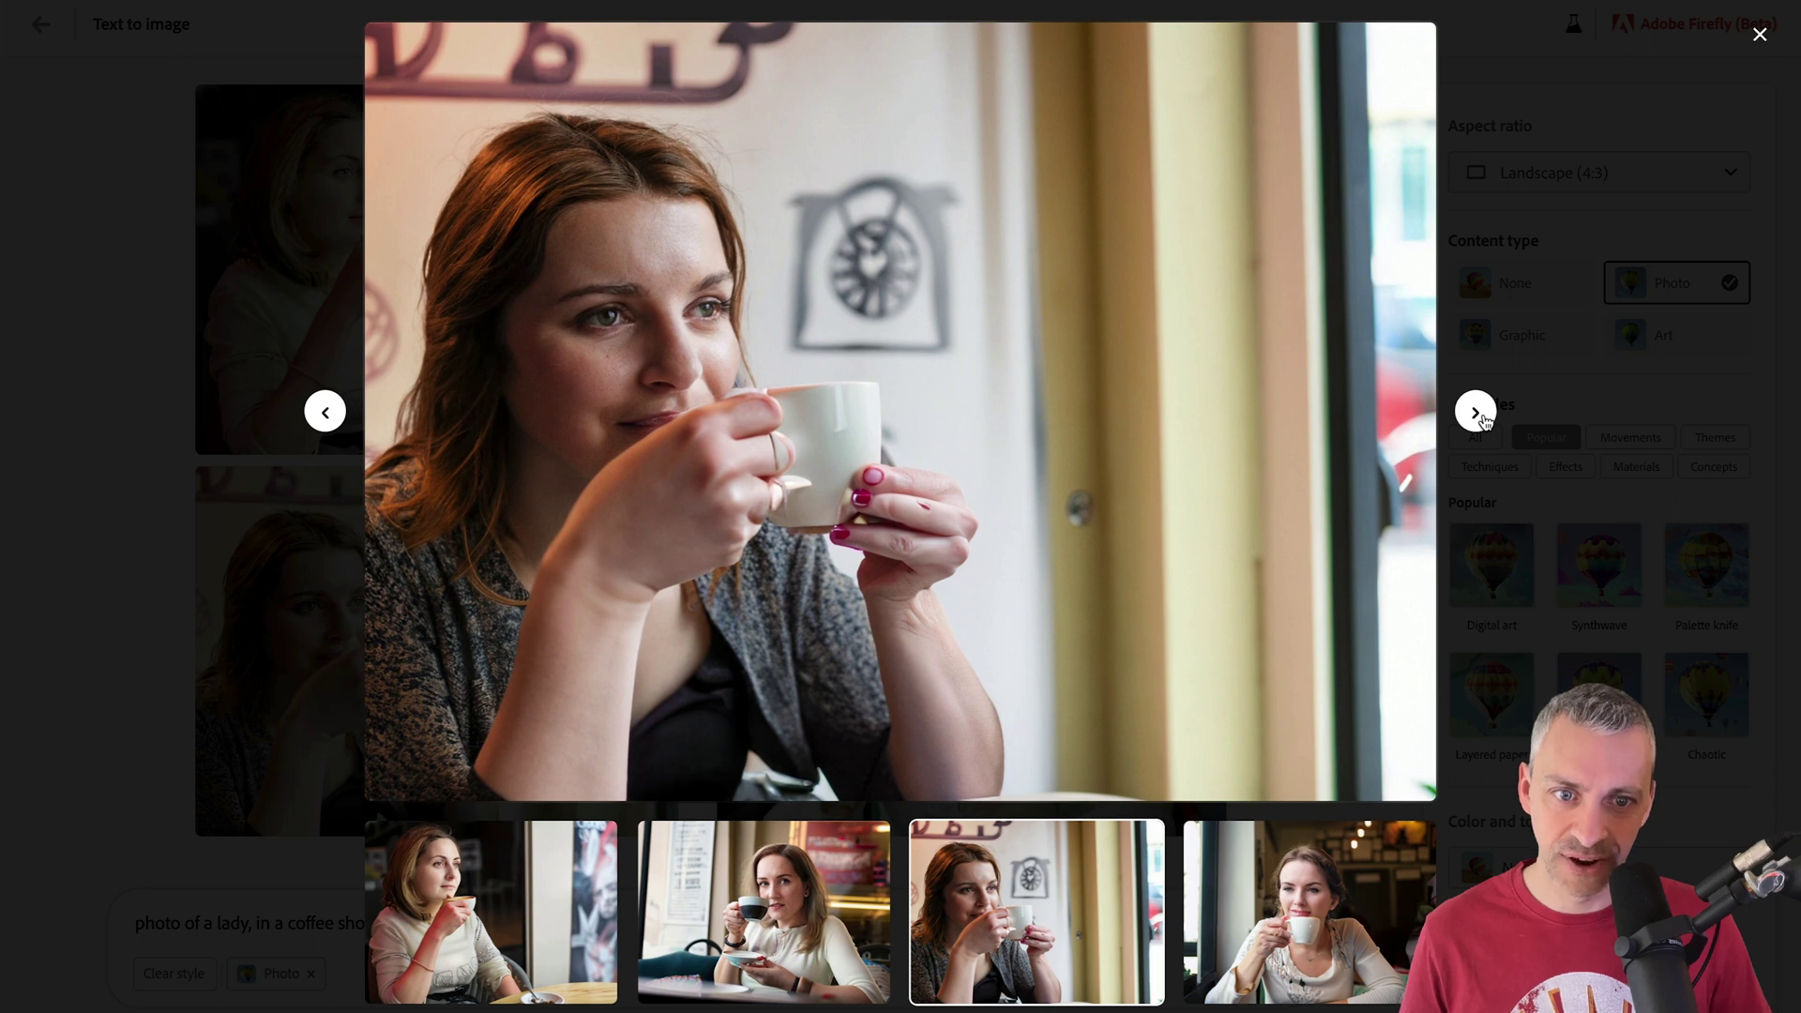
left_click(1473, 415)
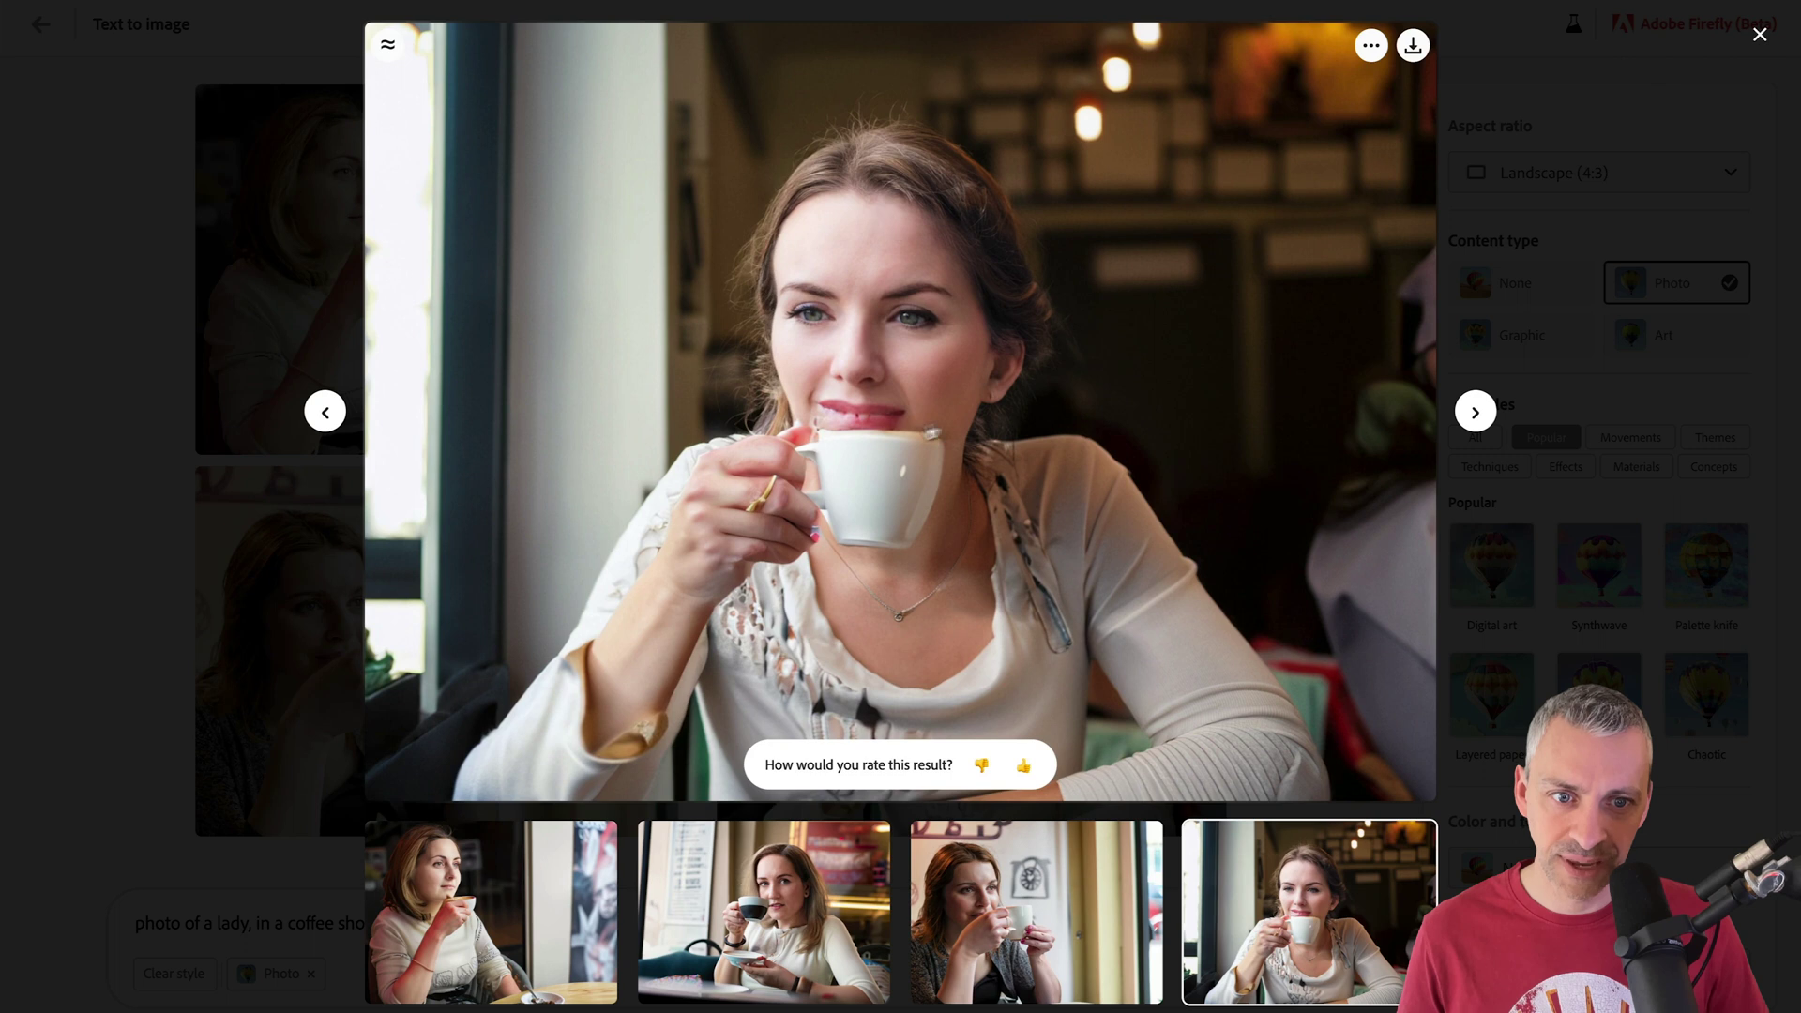
left_click(1474, 413)
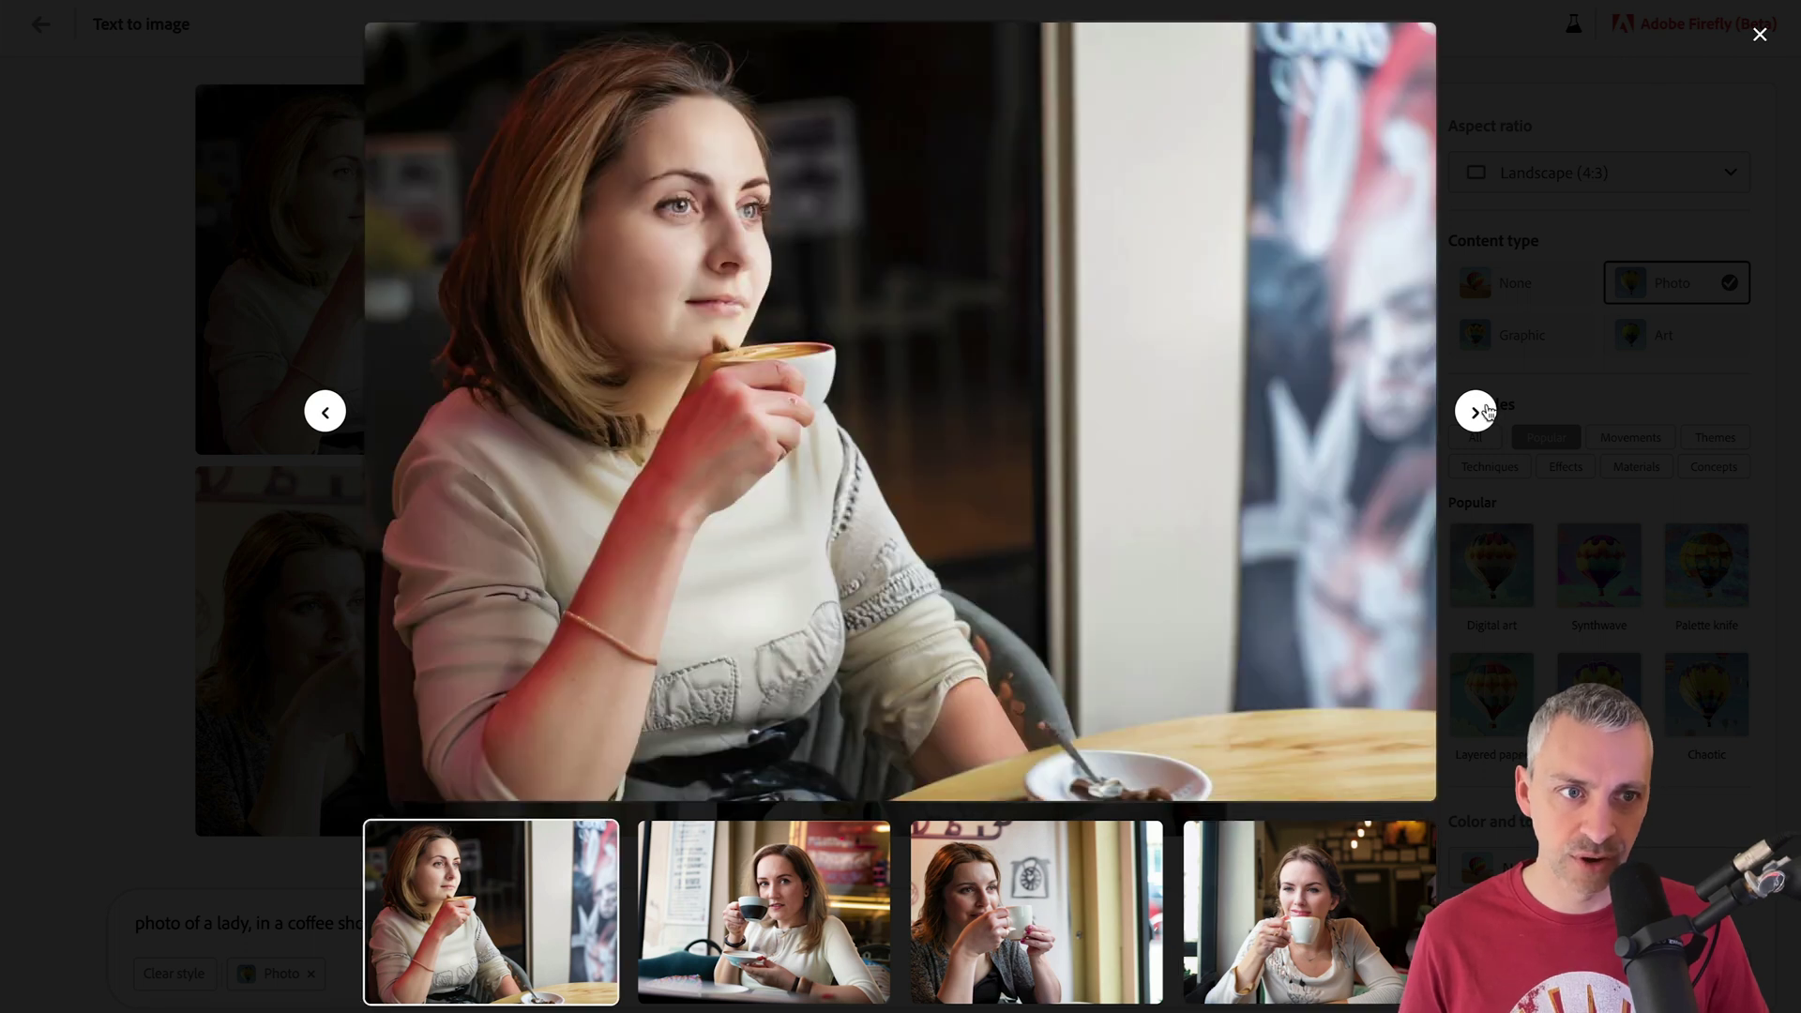
left_click(1760, 35)
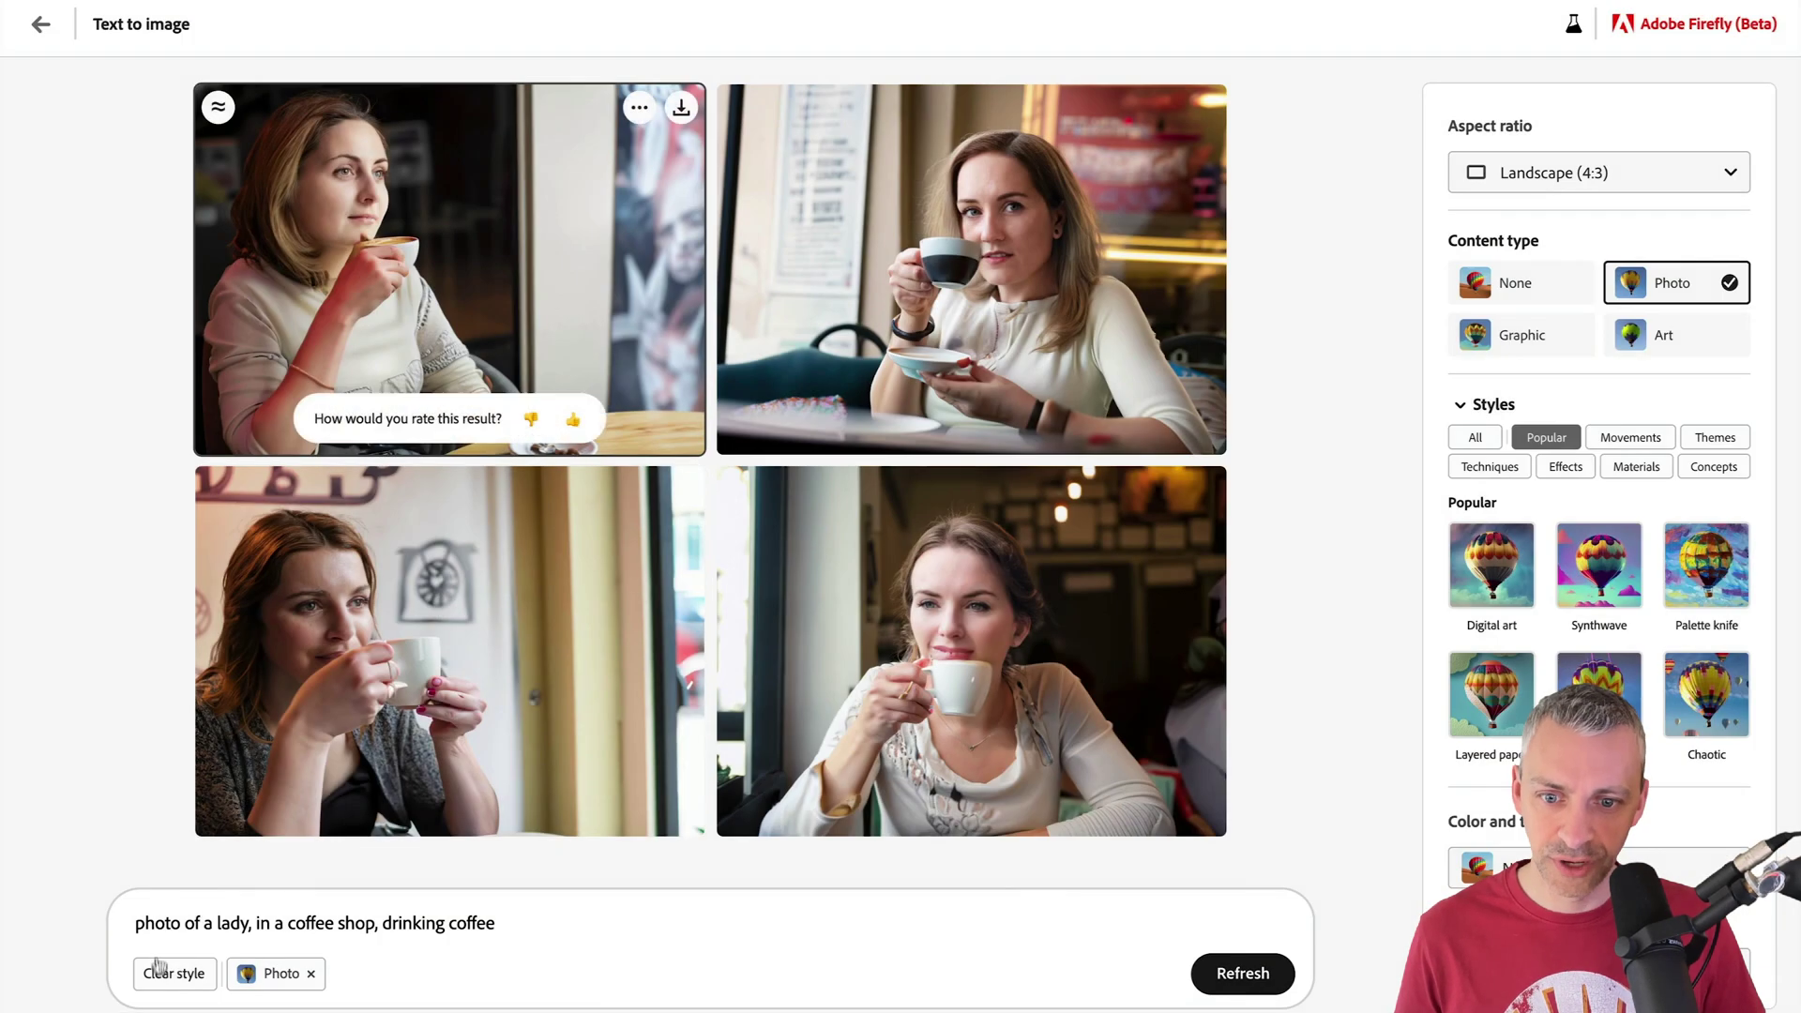
Replace "lady" with "cute furry green monster" in the prompt and generate the images.
double_click(230, 924)
type("cute furry ")
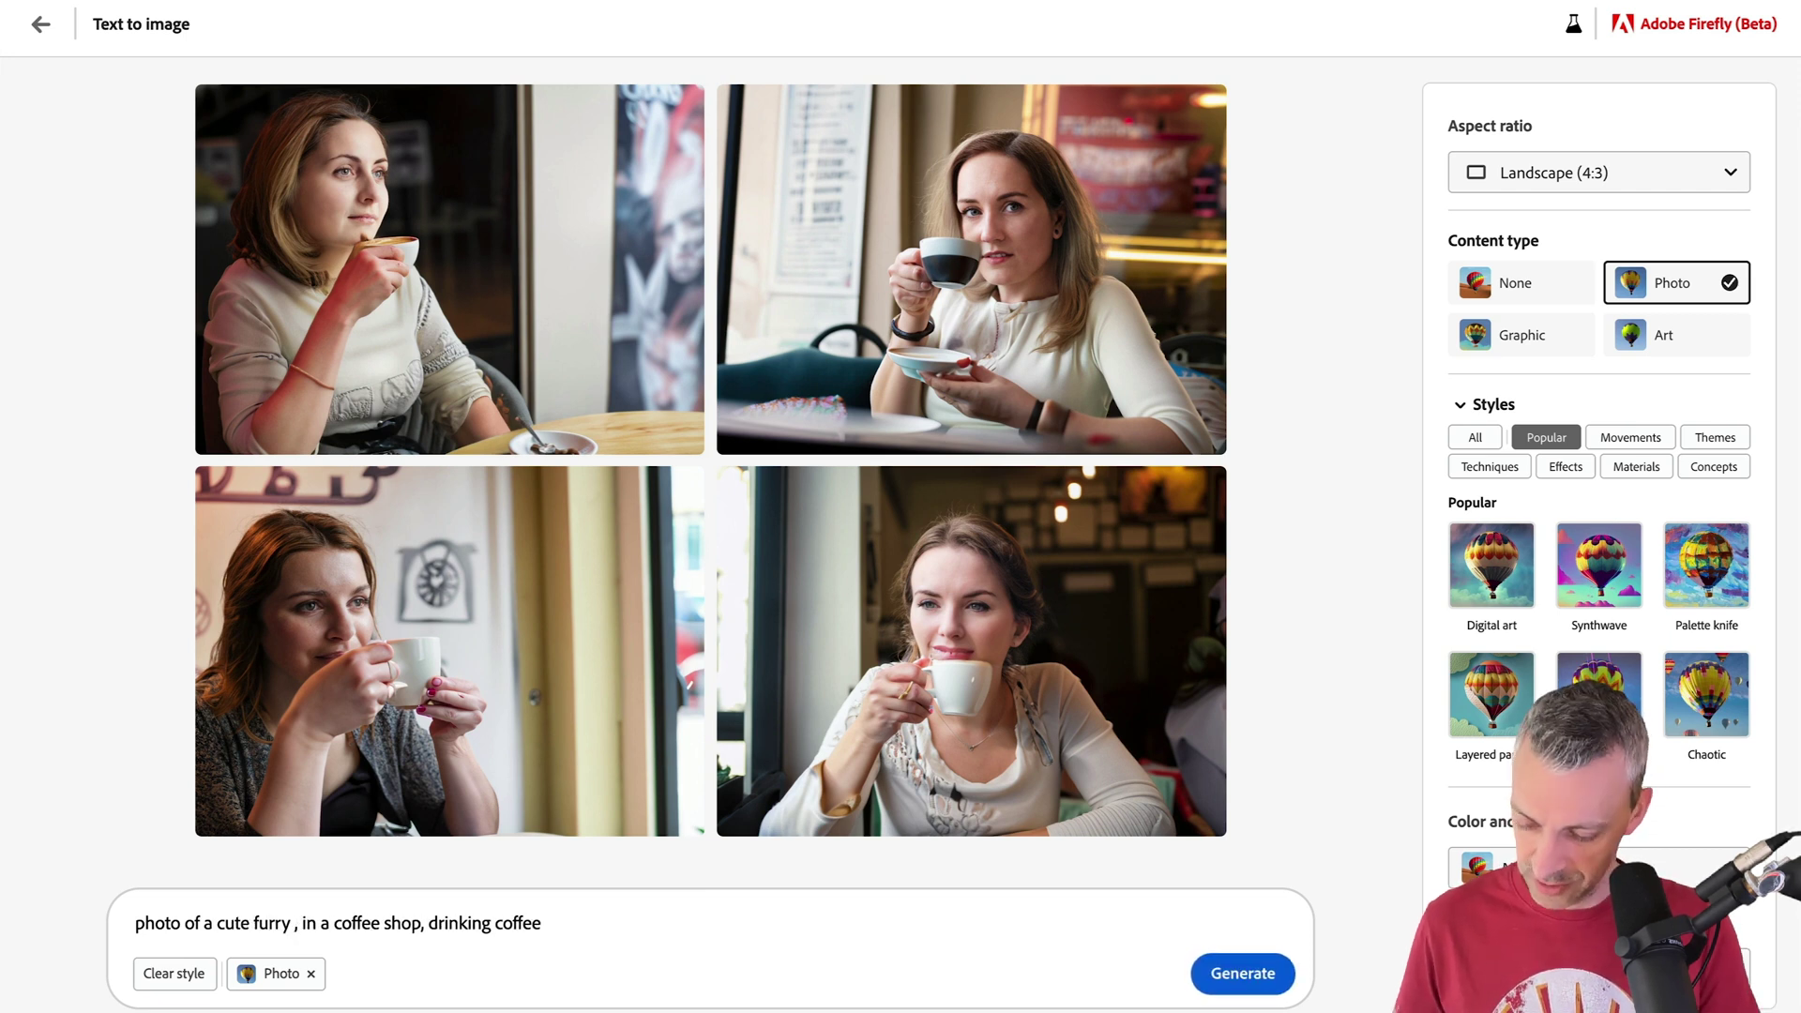
type("green monster")
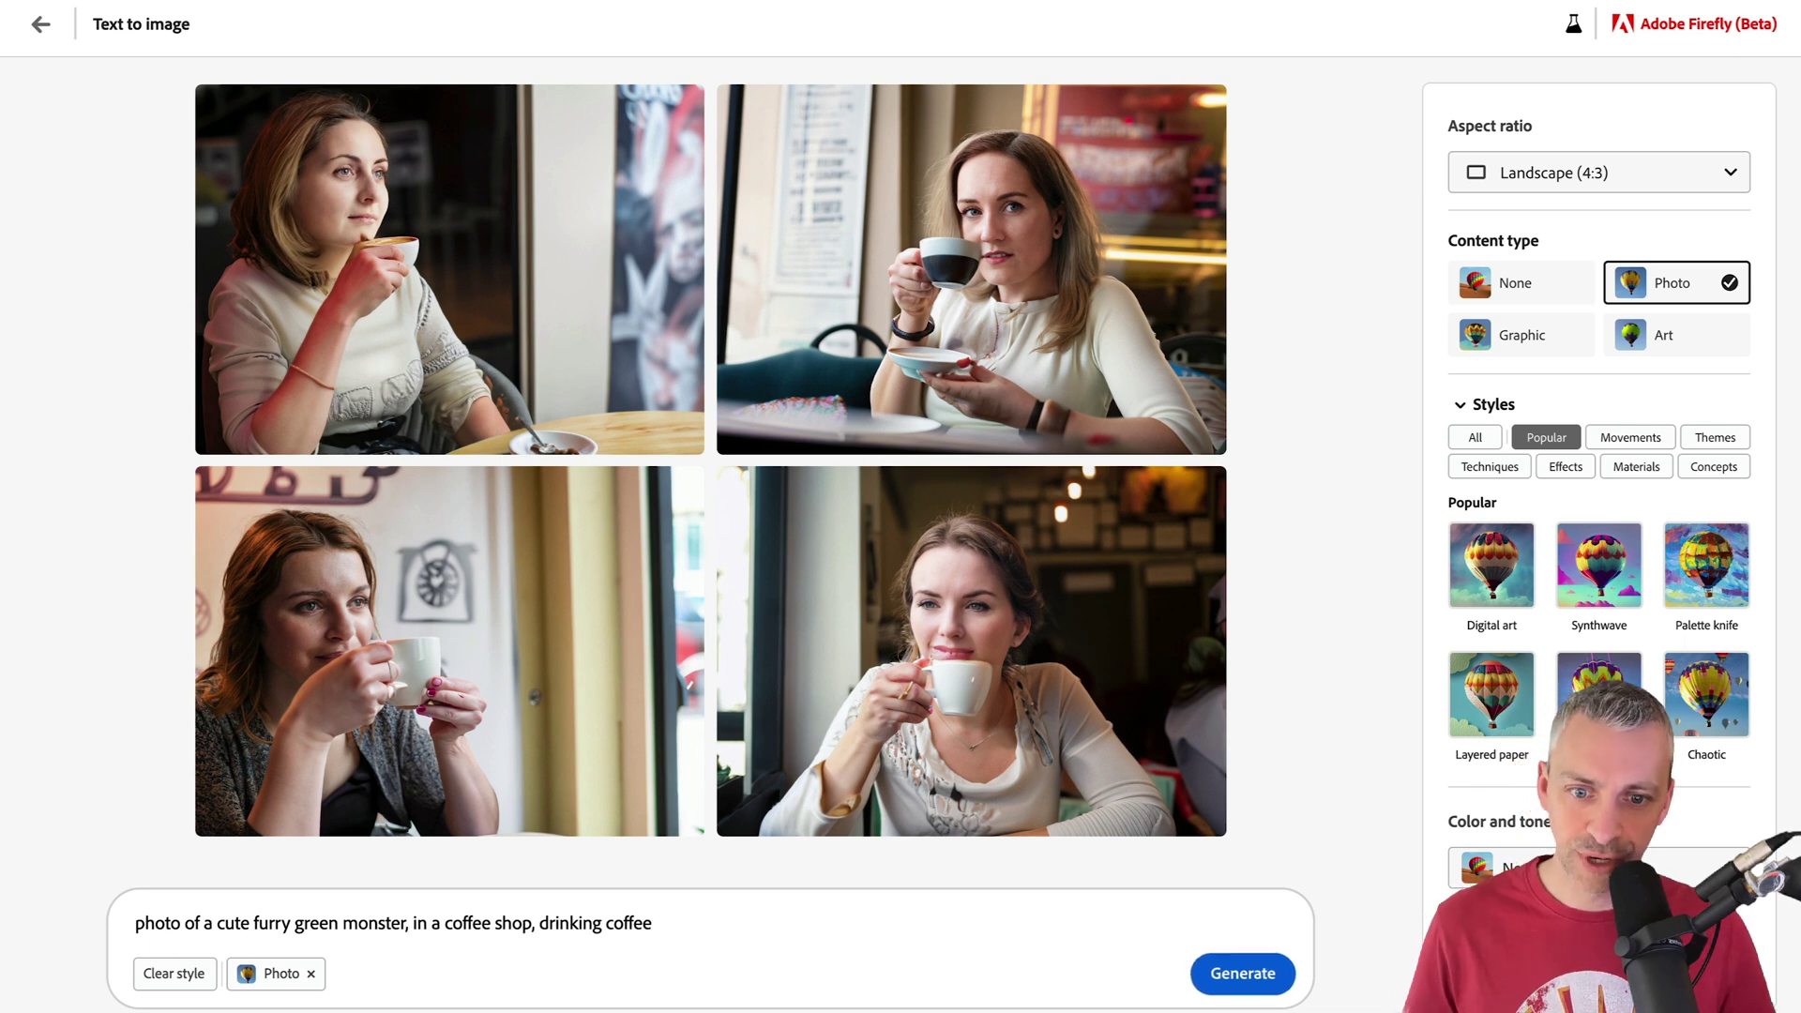
left_click(1270, 976)
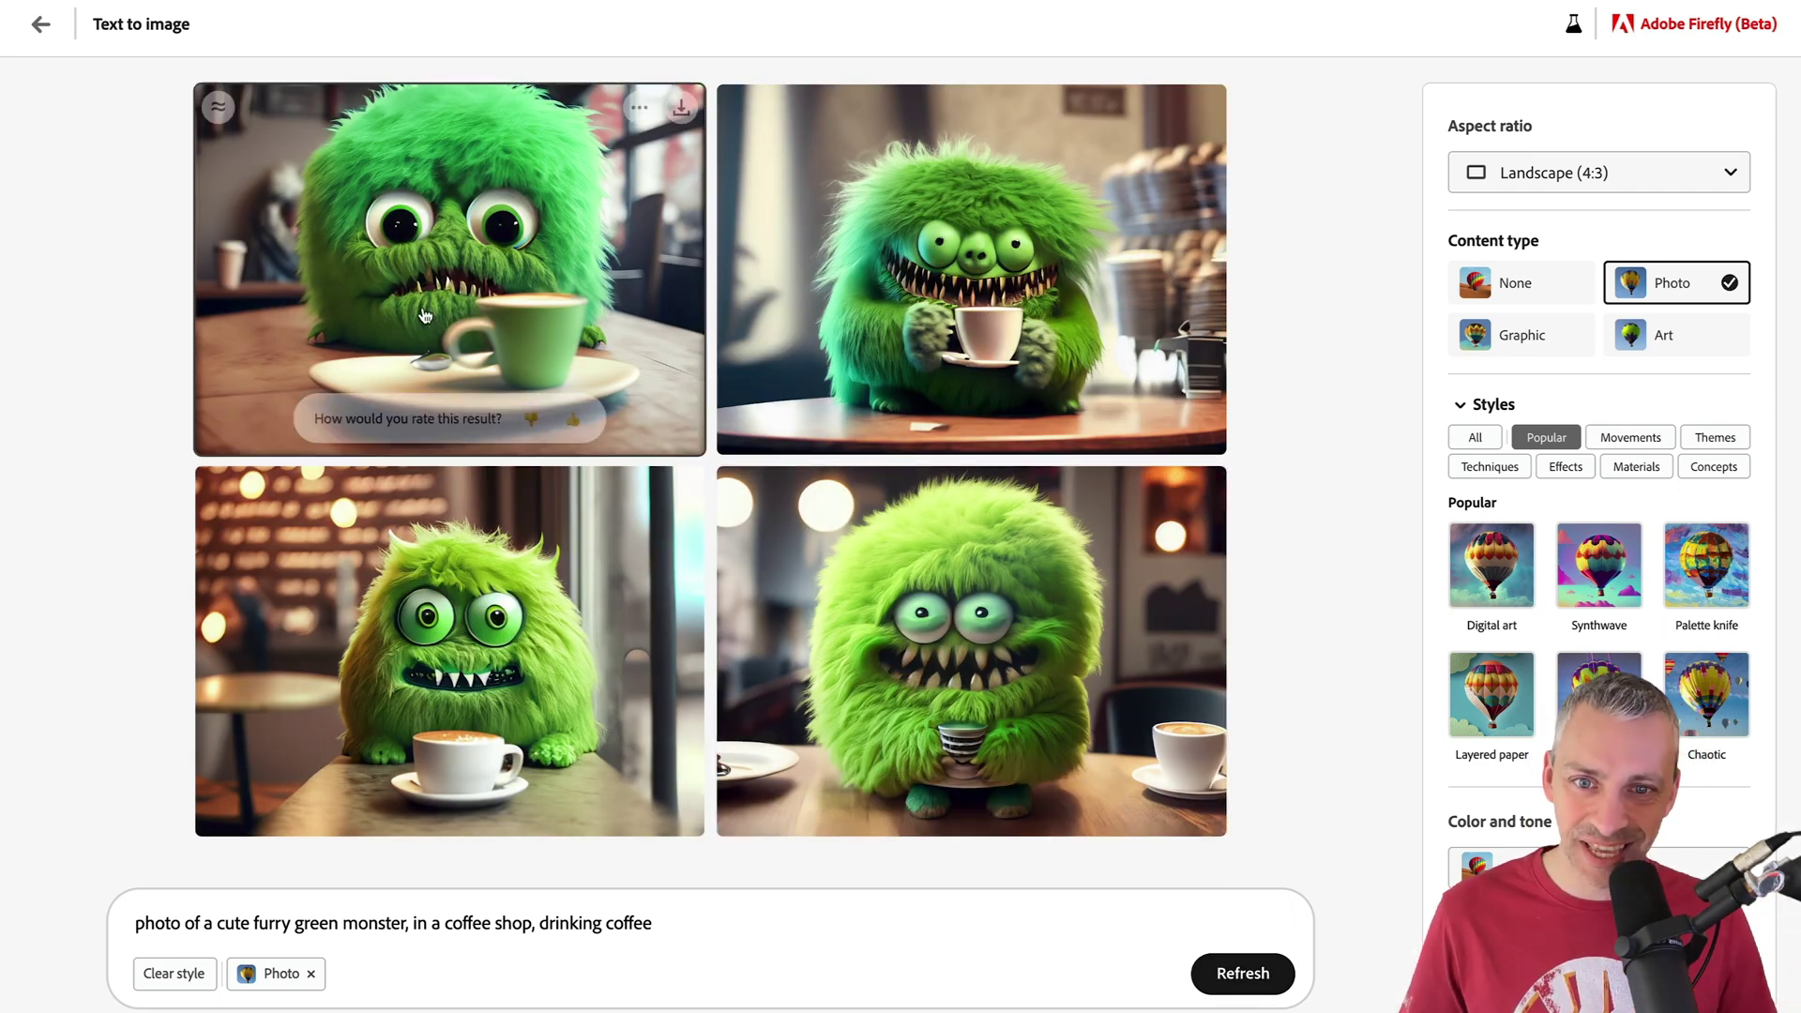
View the four green monster images enlarged, one after another, and return to the image grid.
left_click(463, 316)
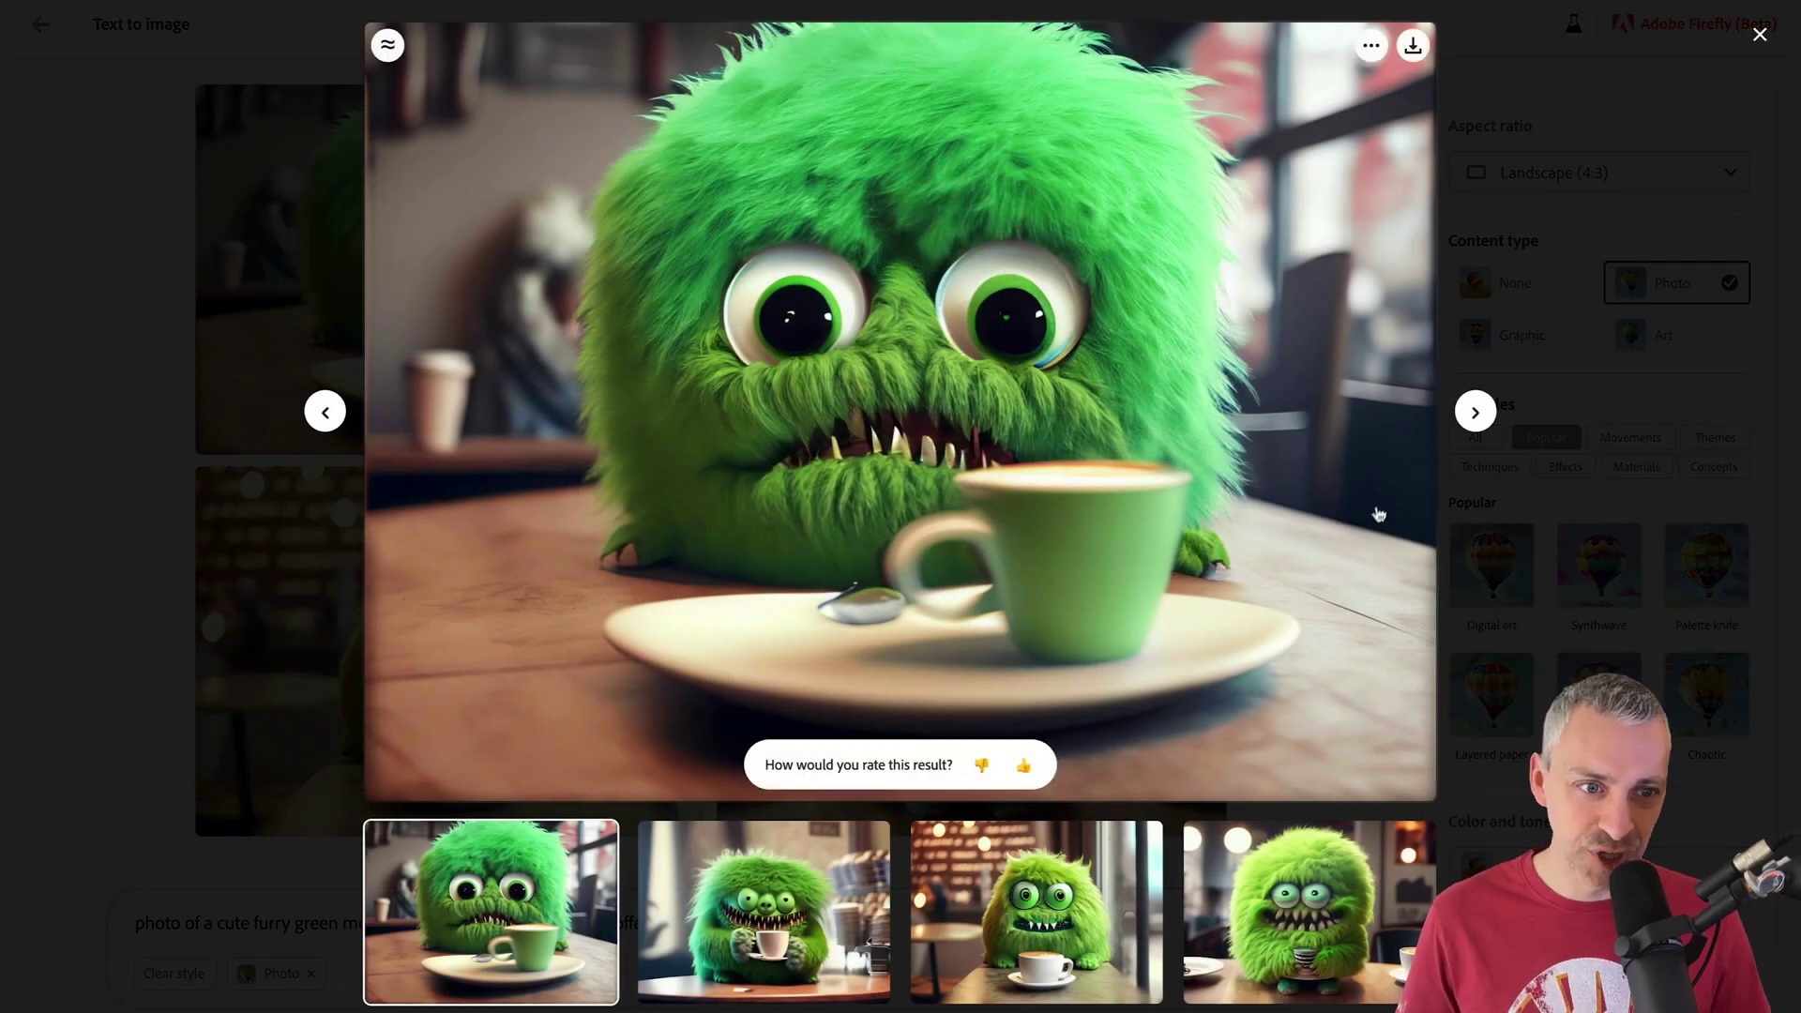
left_click(1474, 414)
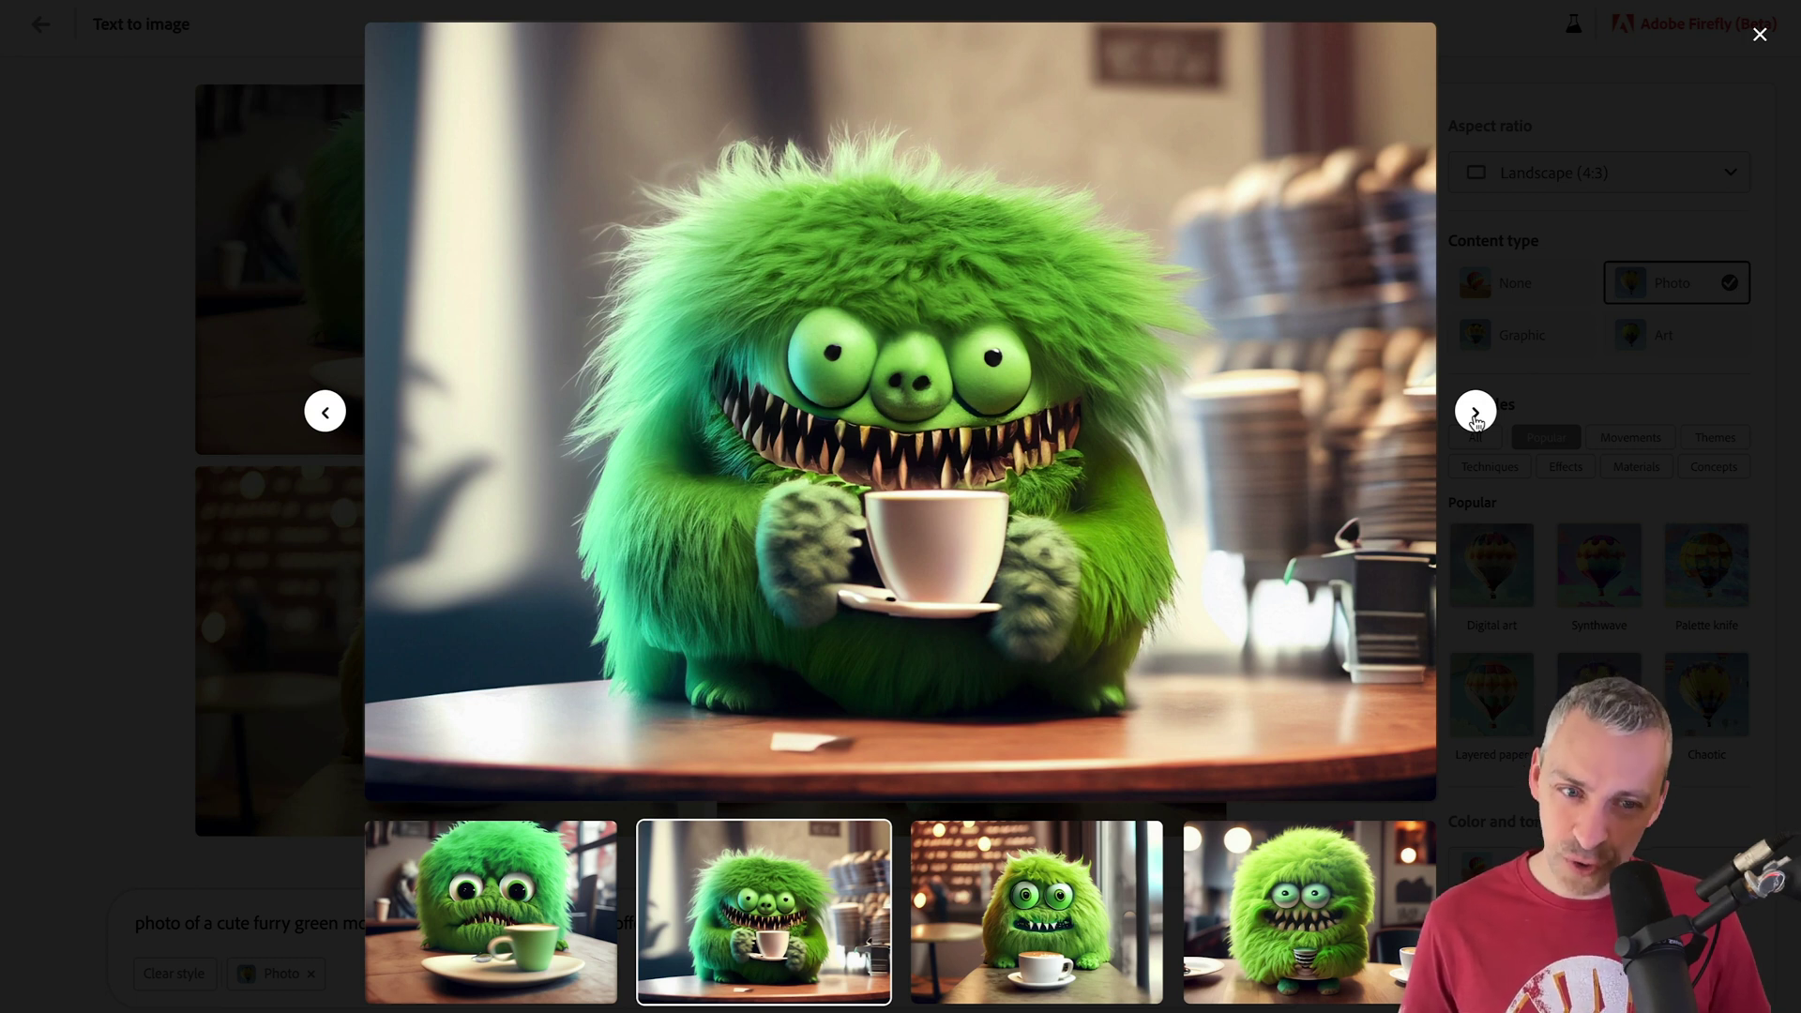
left_click(1475, 413)
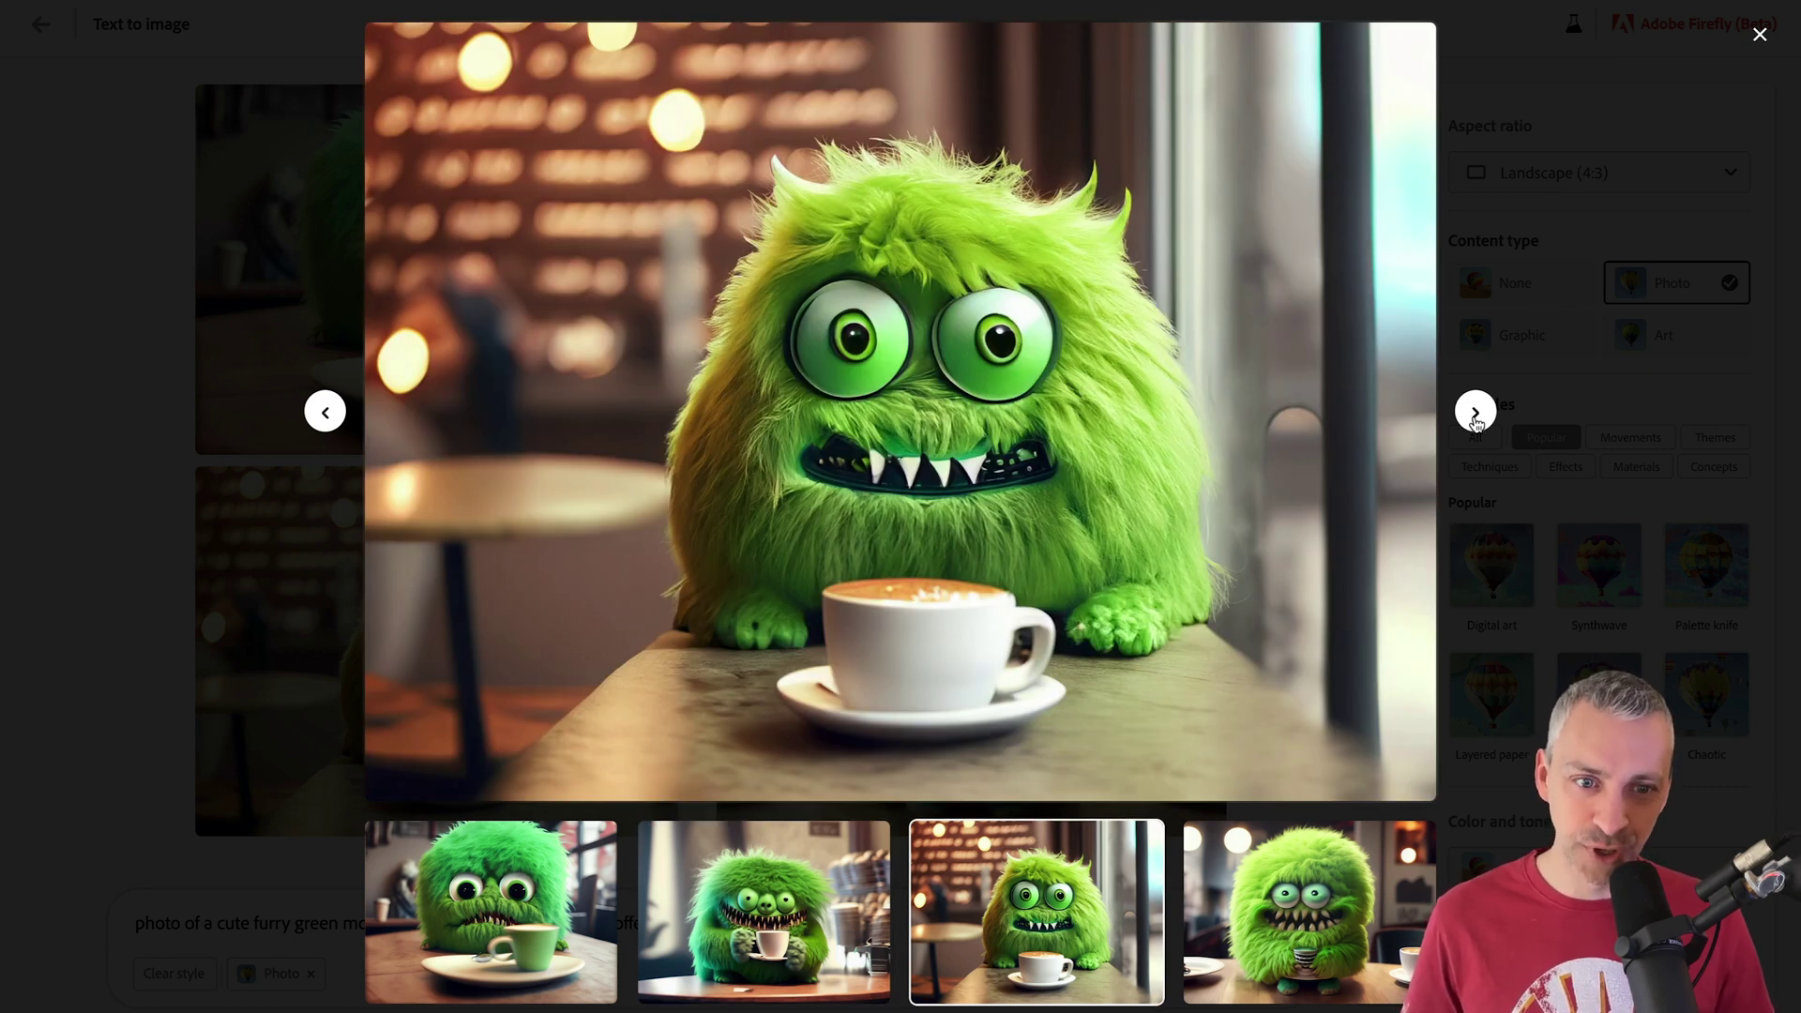
left_click(1475, 414)
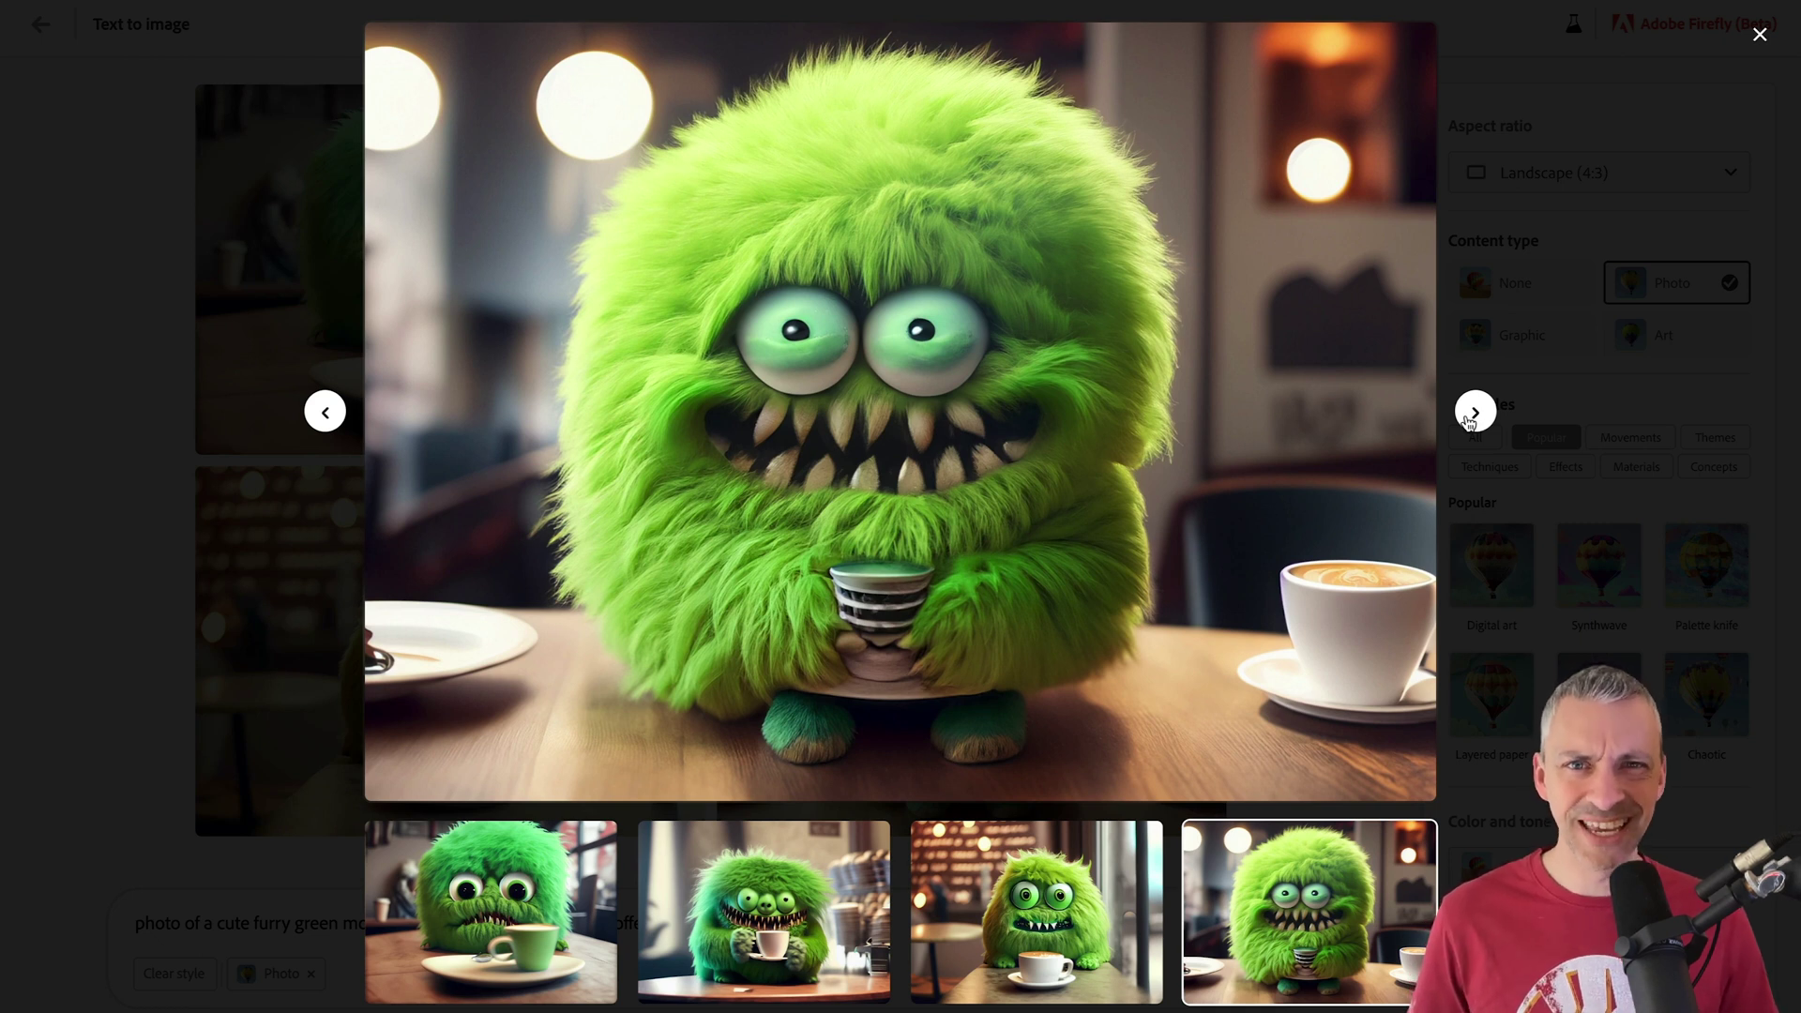
left_click(1504, 263)
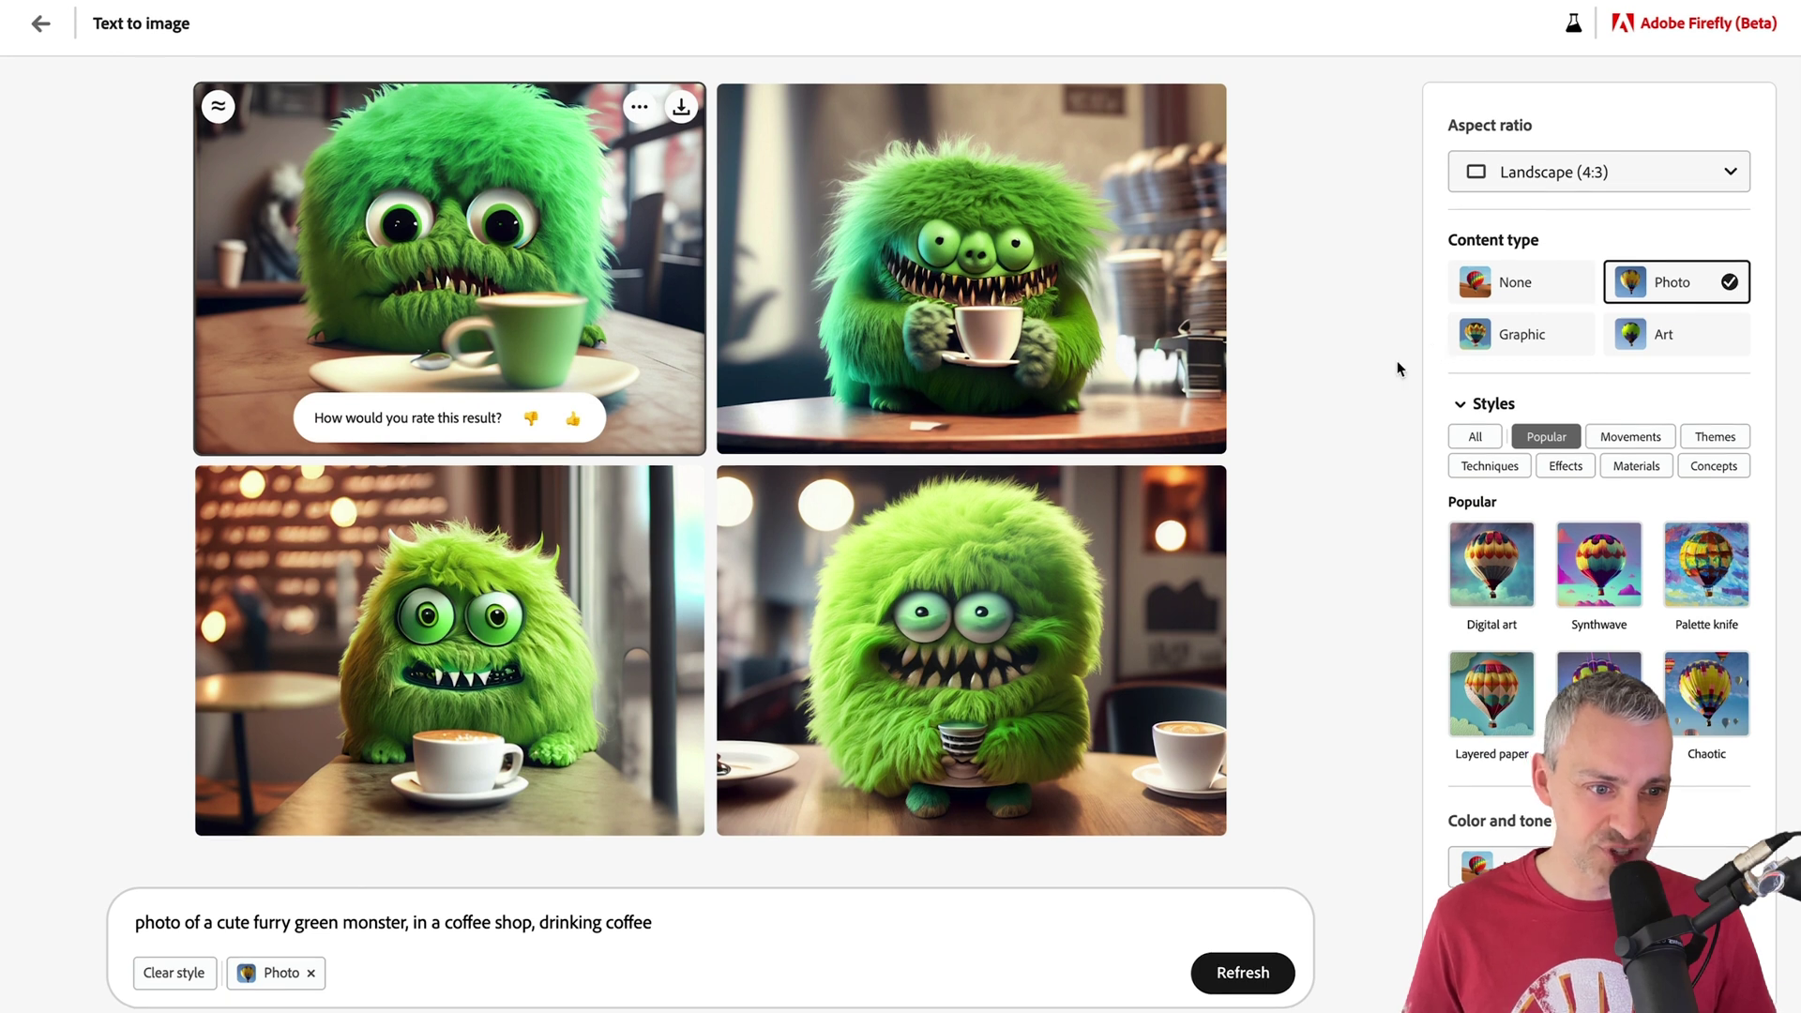
Switch the monster images to the Graphic content type and add the Science fiction, Concept art and Digital art styles.
left_click(1520, 336)
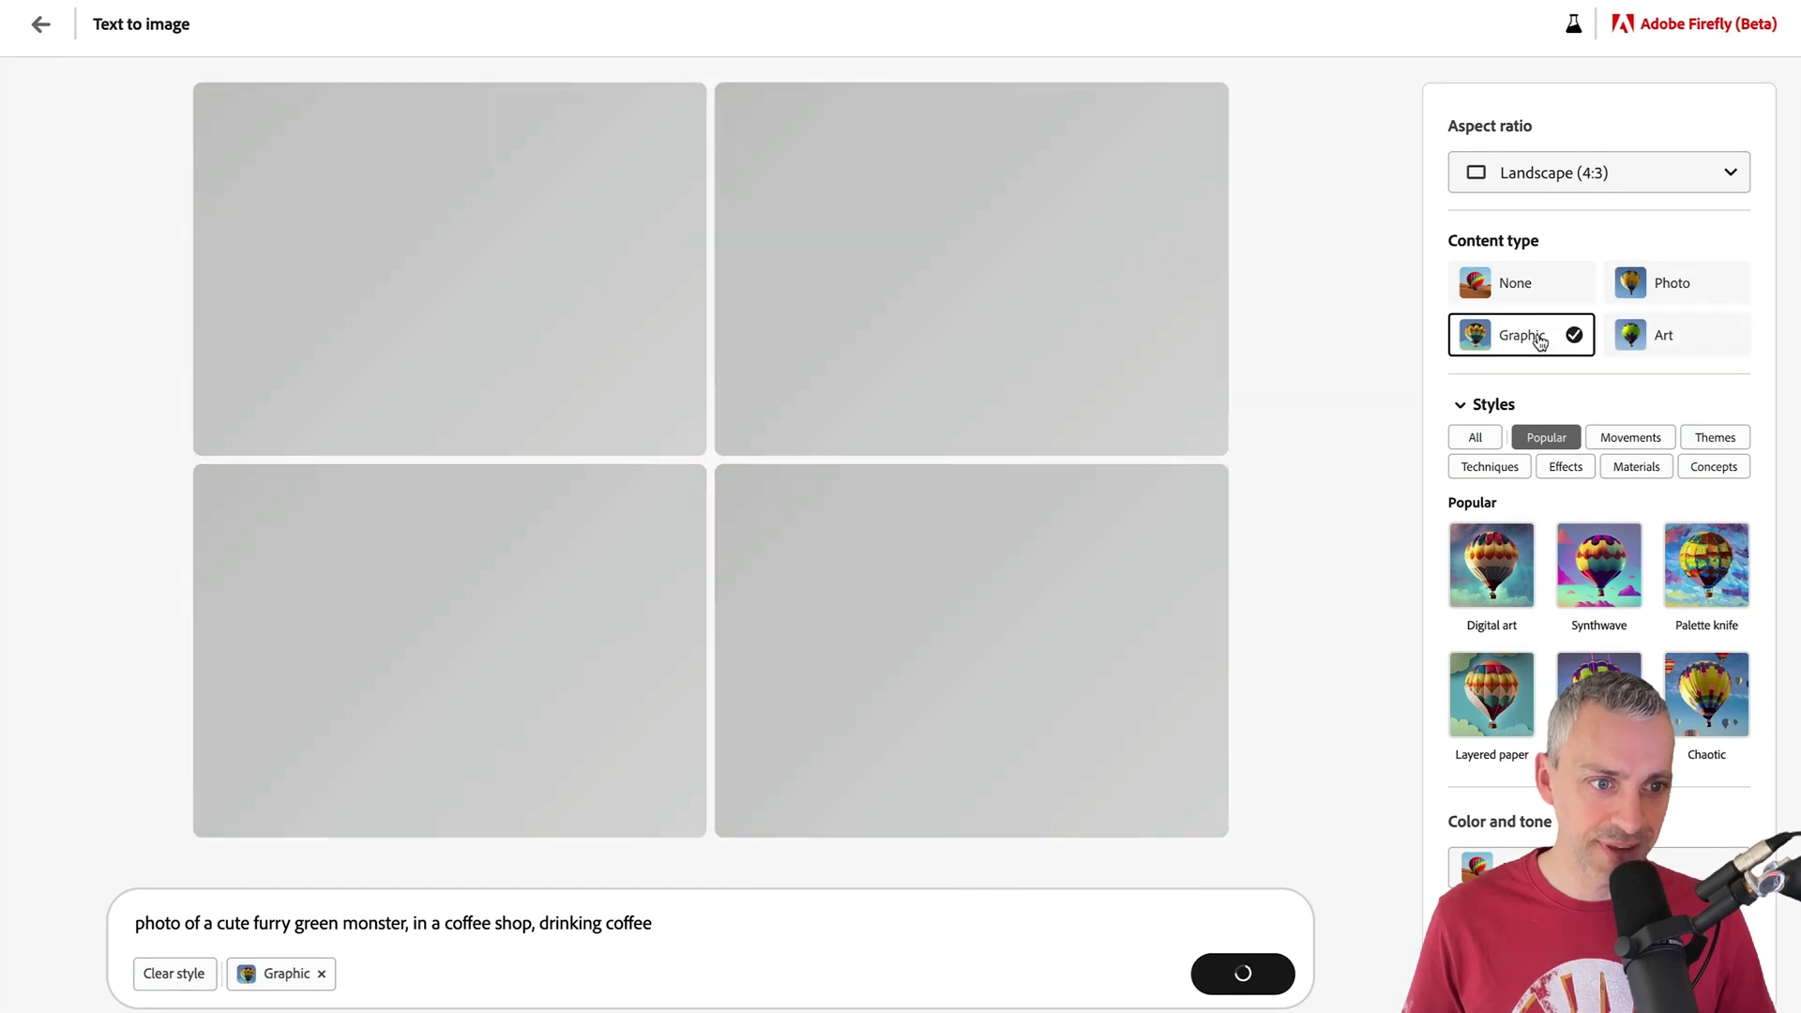
left_click(1479, 439)
scroll(1537, 503, "down", 1)
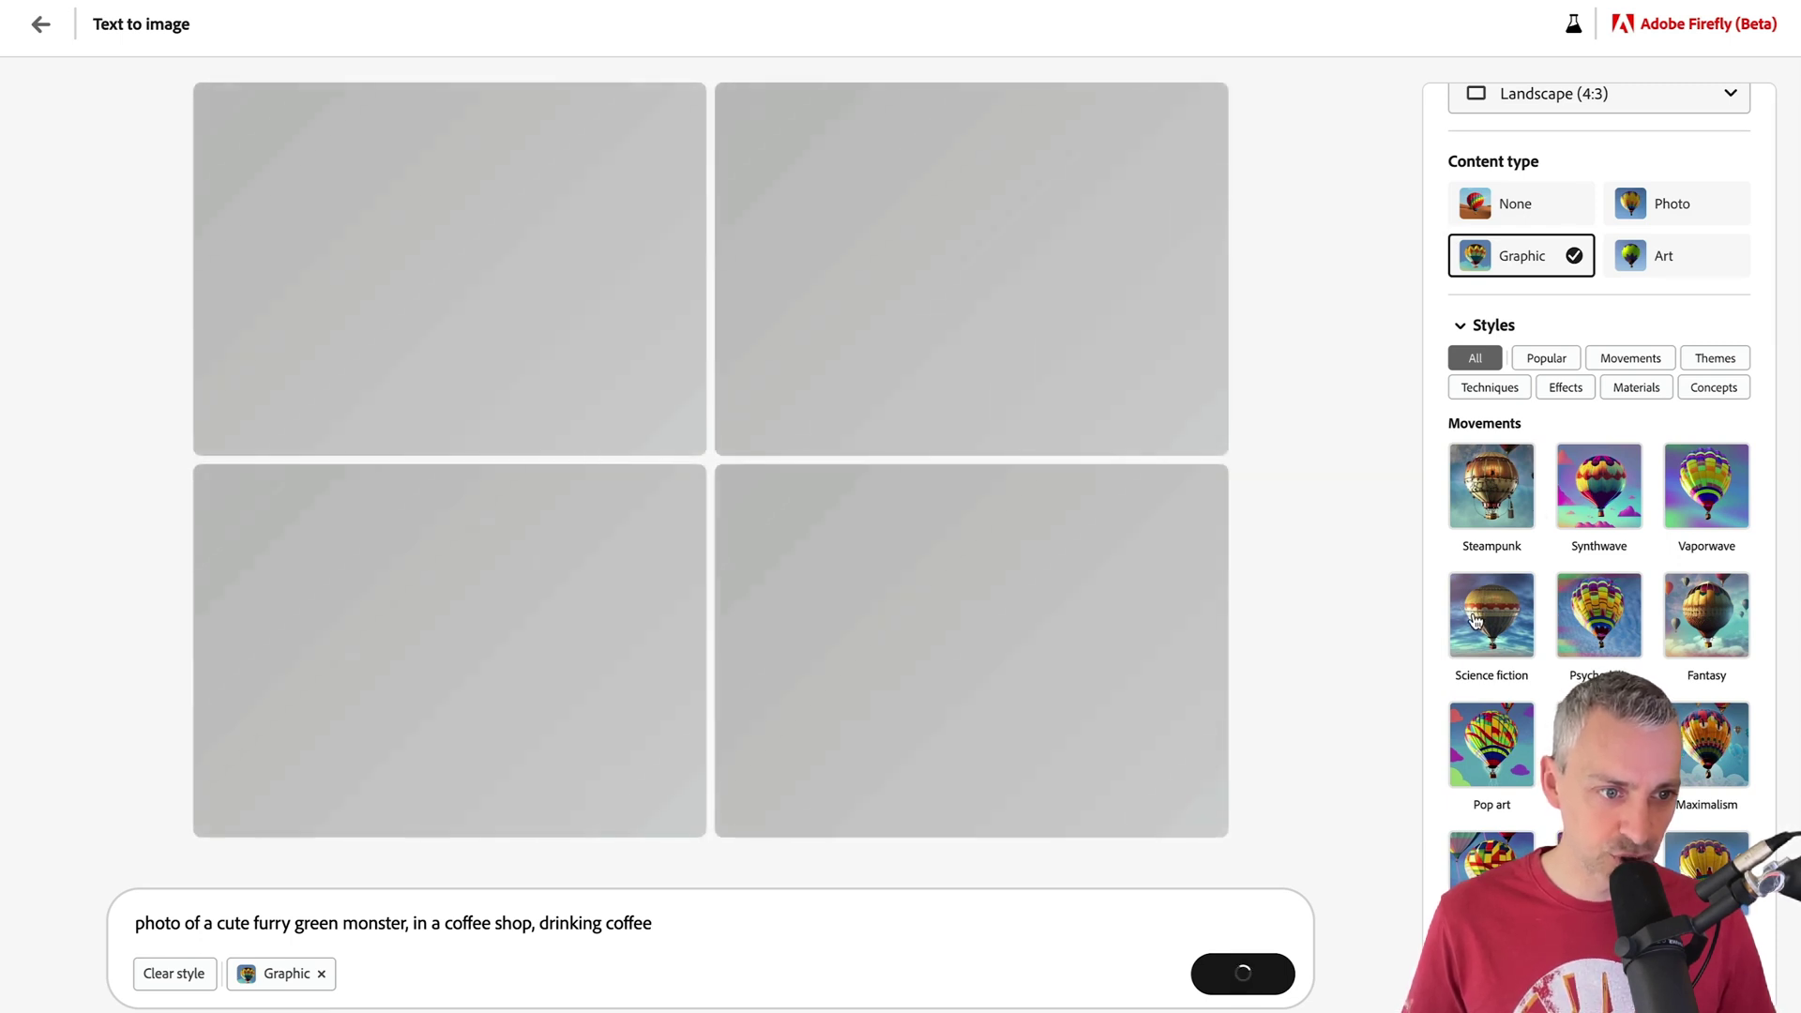
left_click(1492, 614)
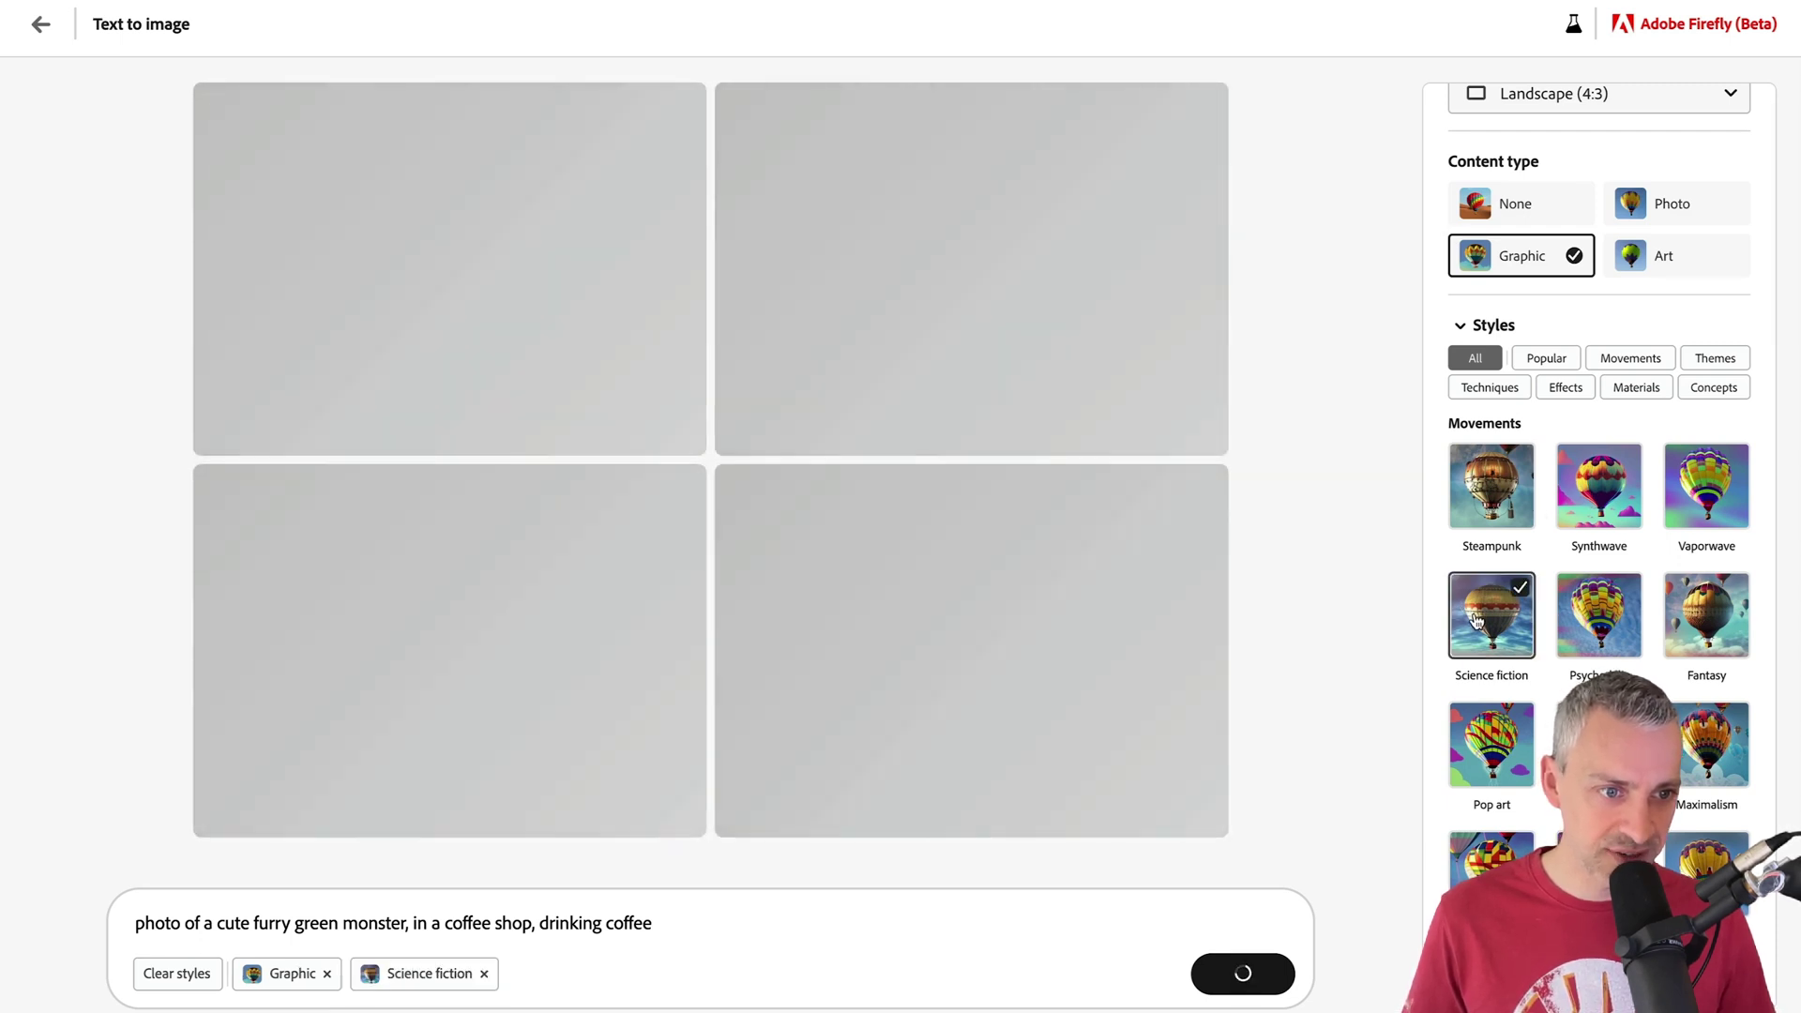
scroll(1463, 619, "down", 3)
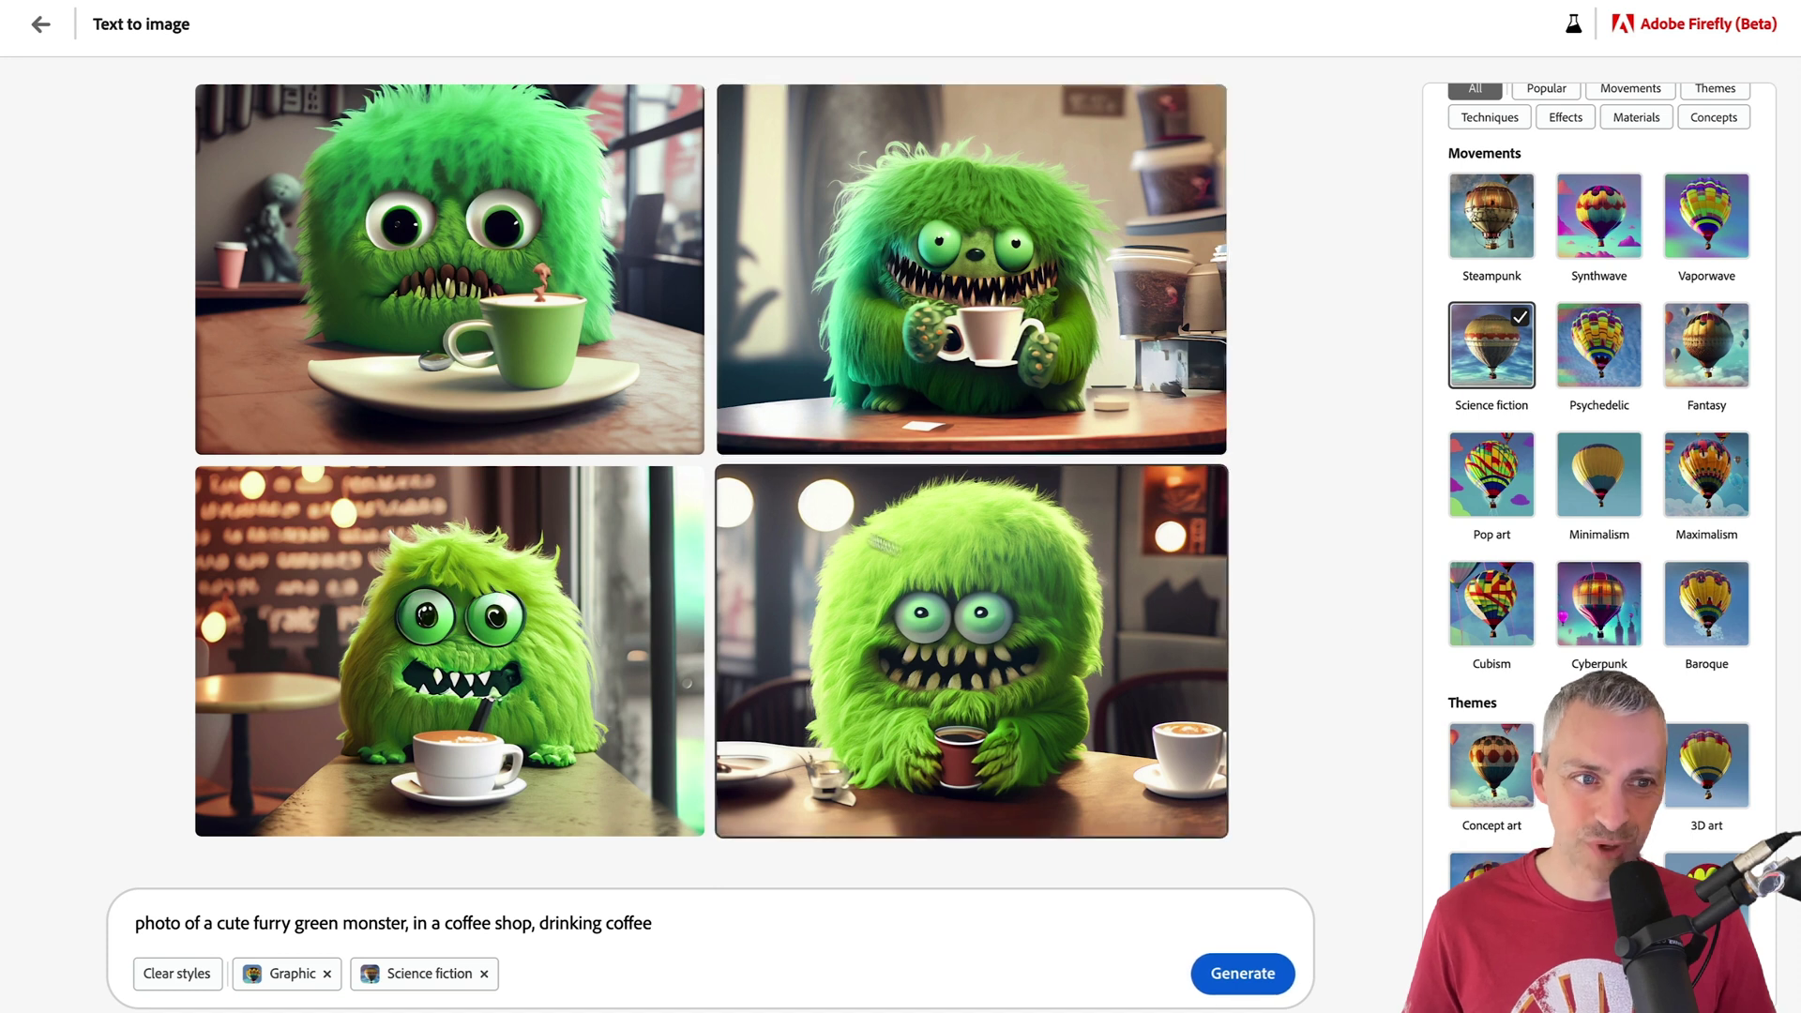
left_click(1484, 786)
scroll(1484, 788, "down", 3)
scroll(1492, 798, "down", 1)
left_click(1495, 808)
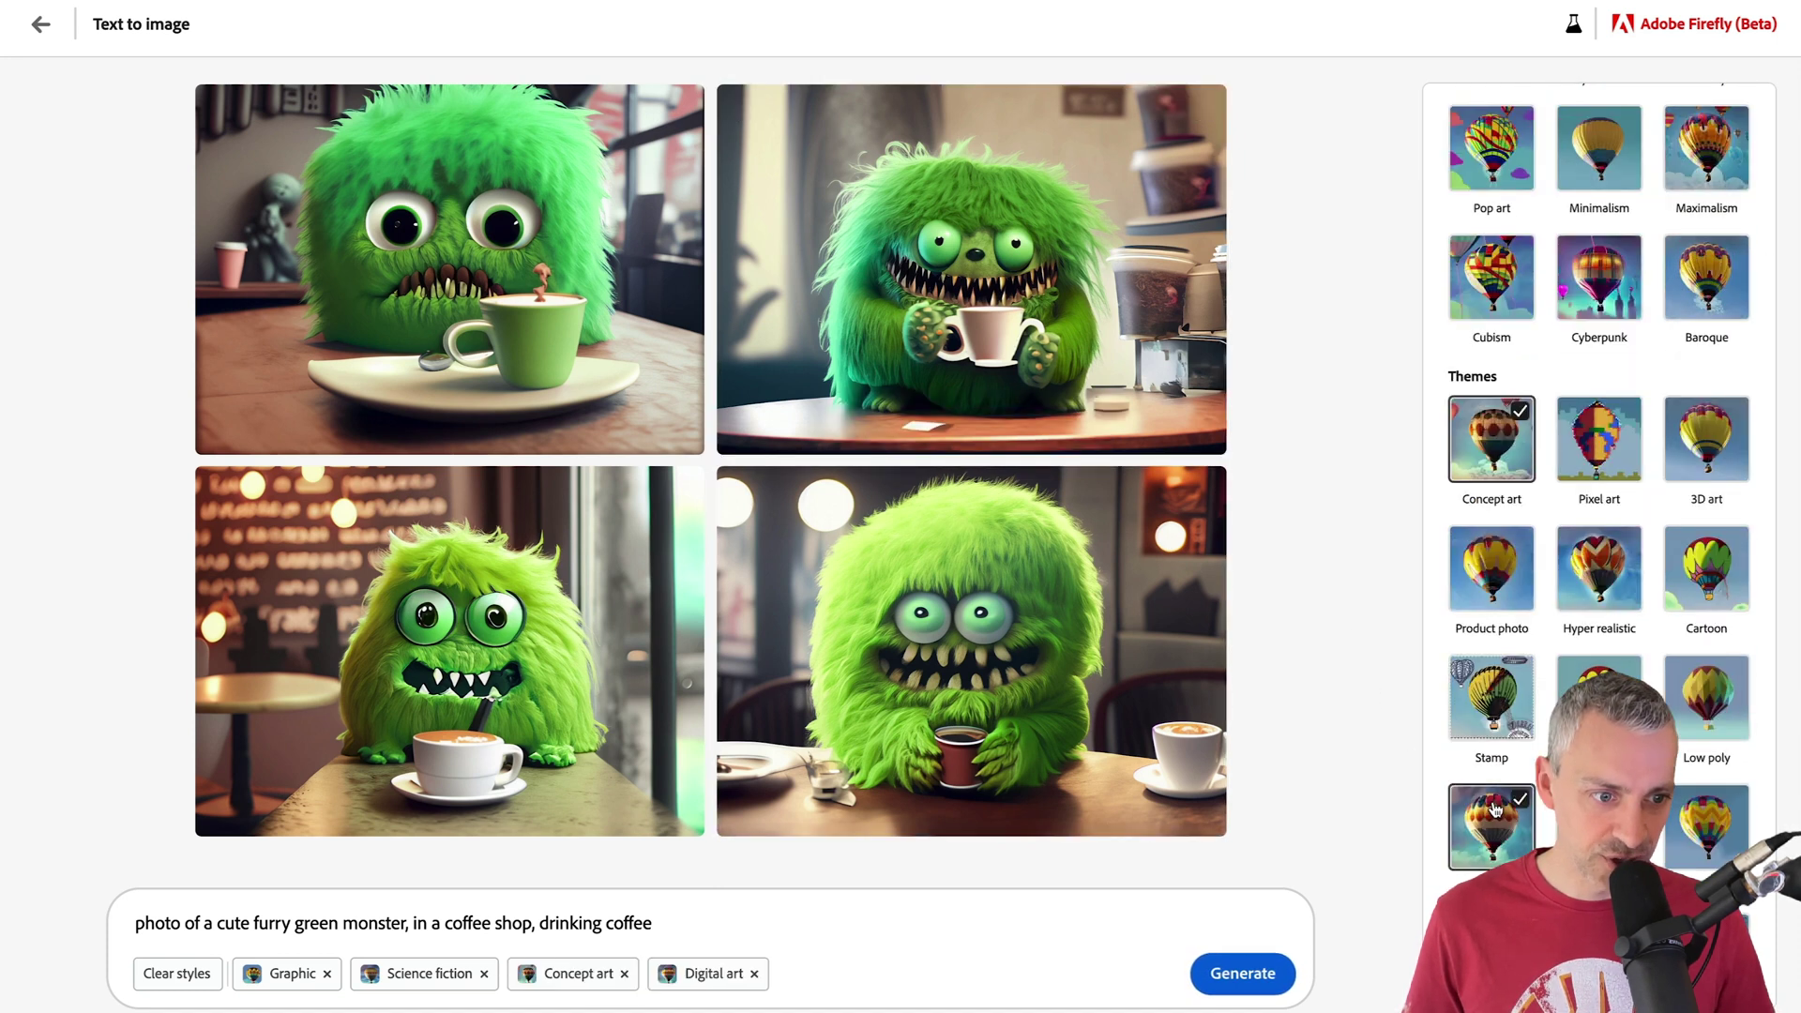
Add the Bokeh effect, Fur, Nostalgic and Chaotic styles to the green monster prompt.
scroll(1494, 808, "down", 6)
scroll(1494, 809, "down", 4)
left_click(1498, 628)
scroll(1500, 631, "down", 2)
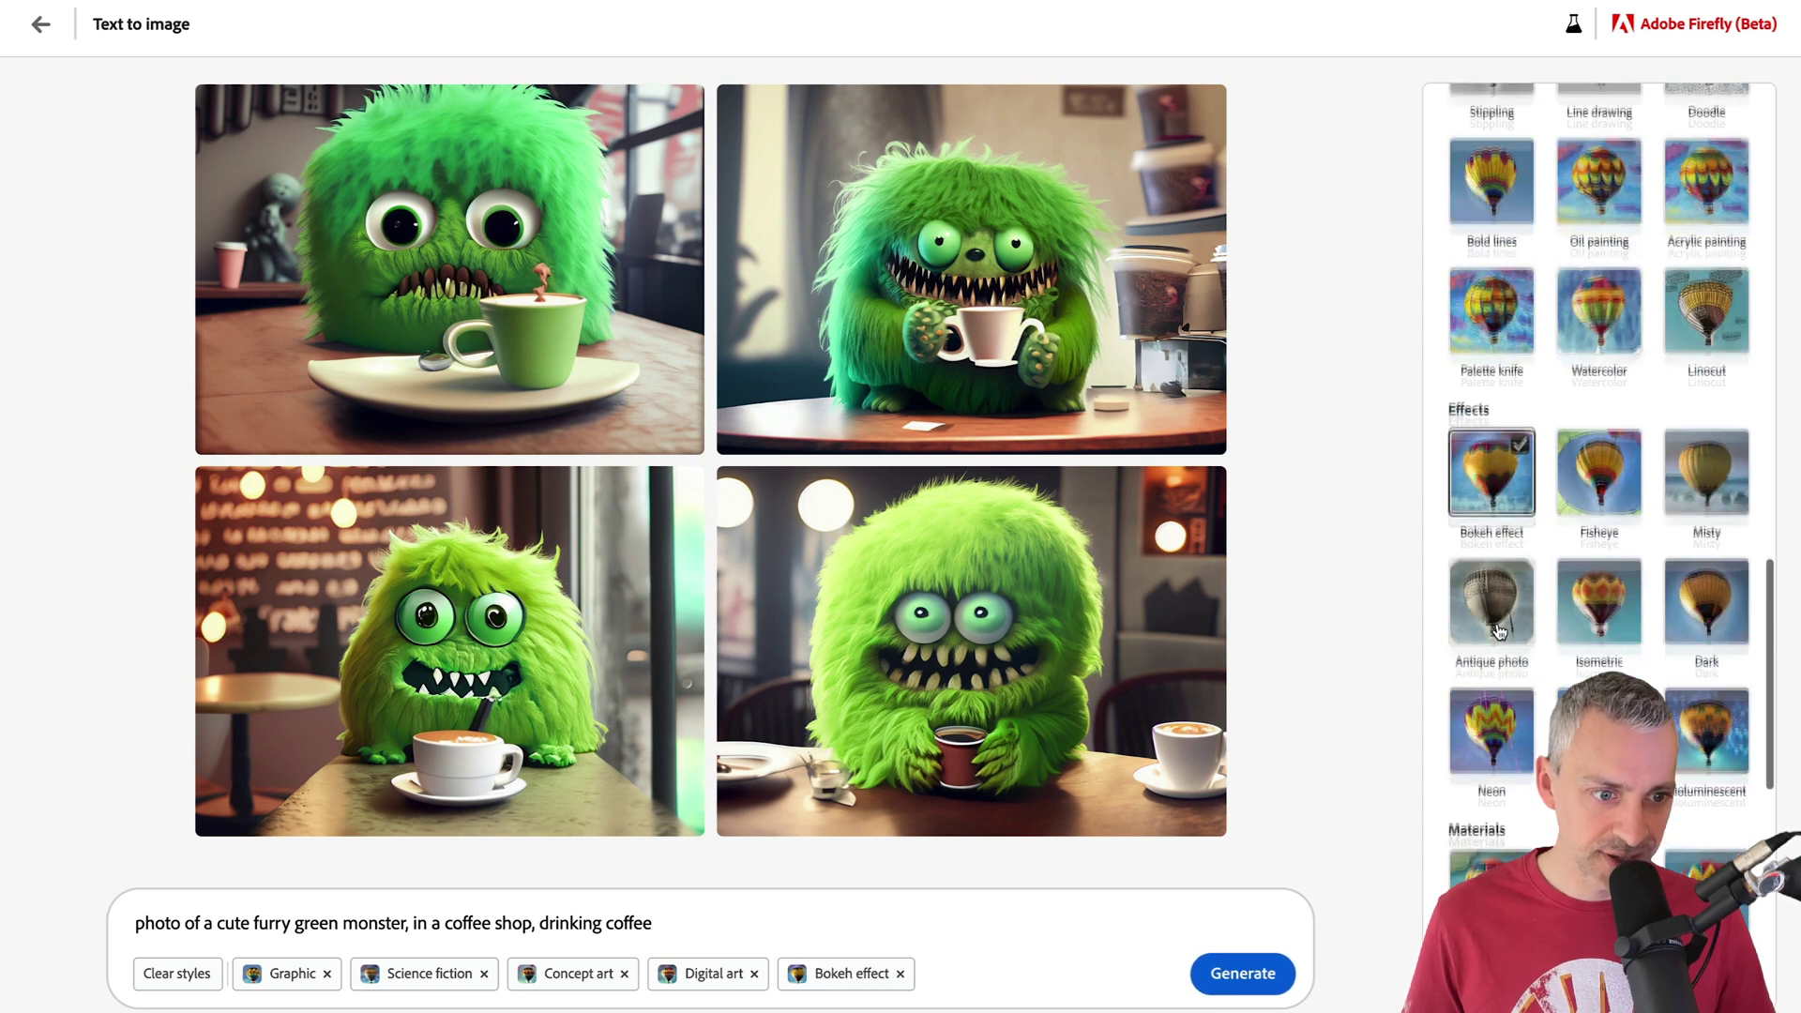
scroll(1499, 631, "down", 6)
left_click(1501, 448)
scroll(1501, 448, "down", 2)
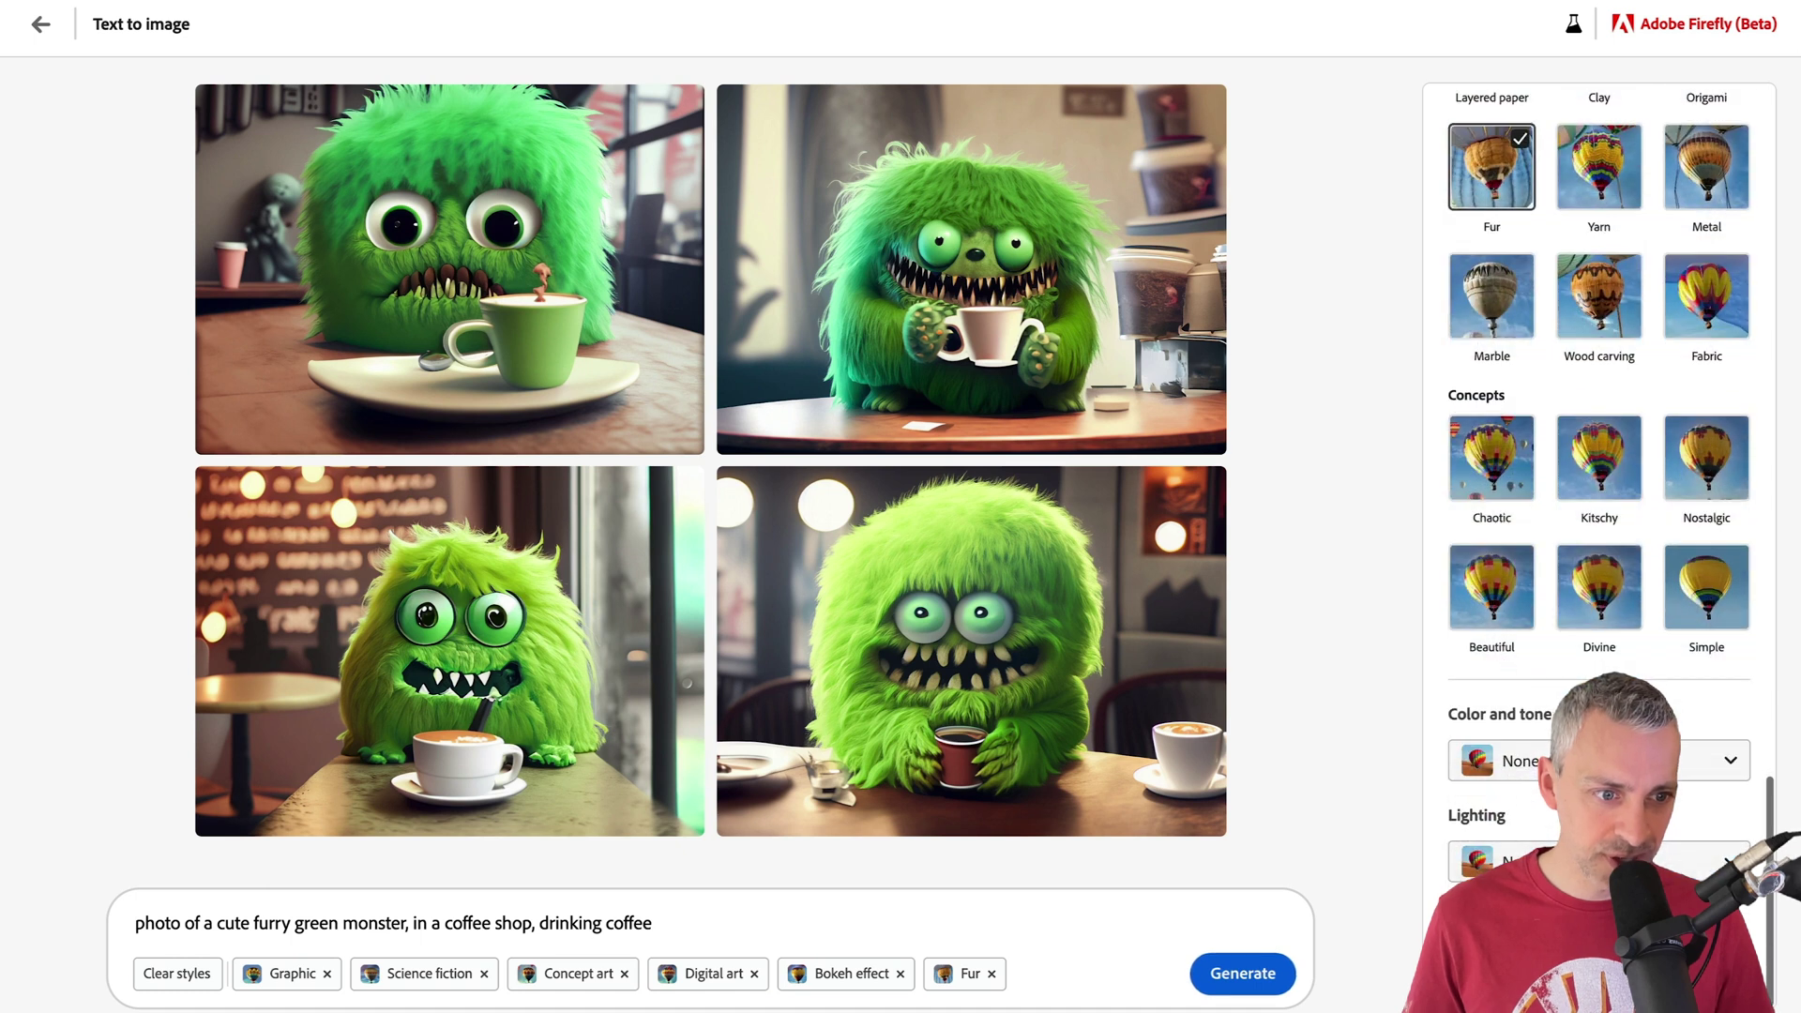
left_click(1707, 469)
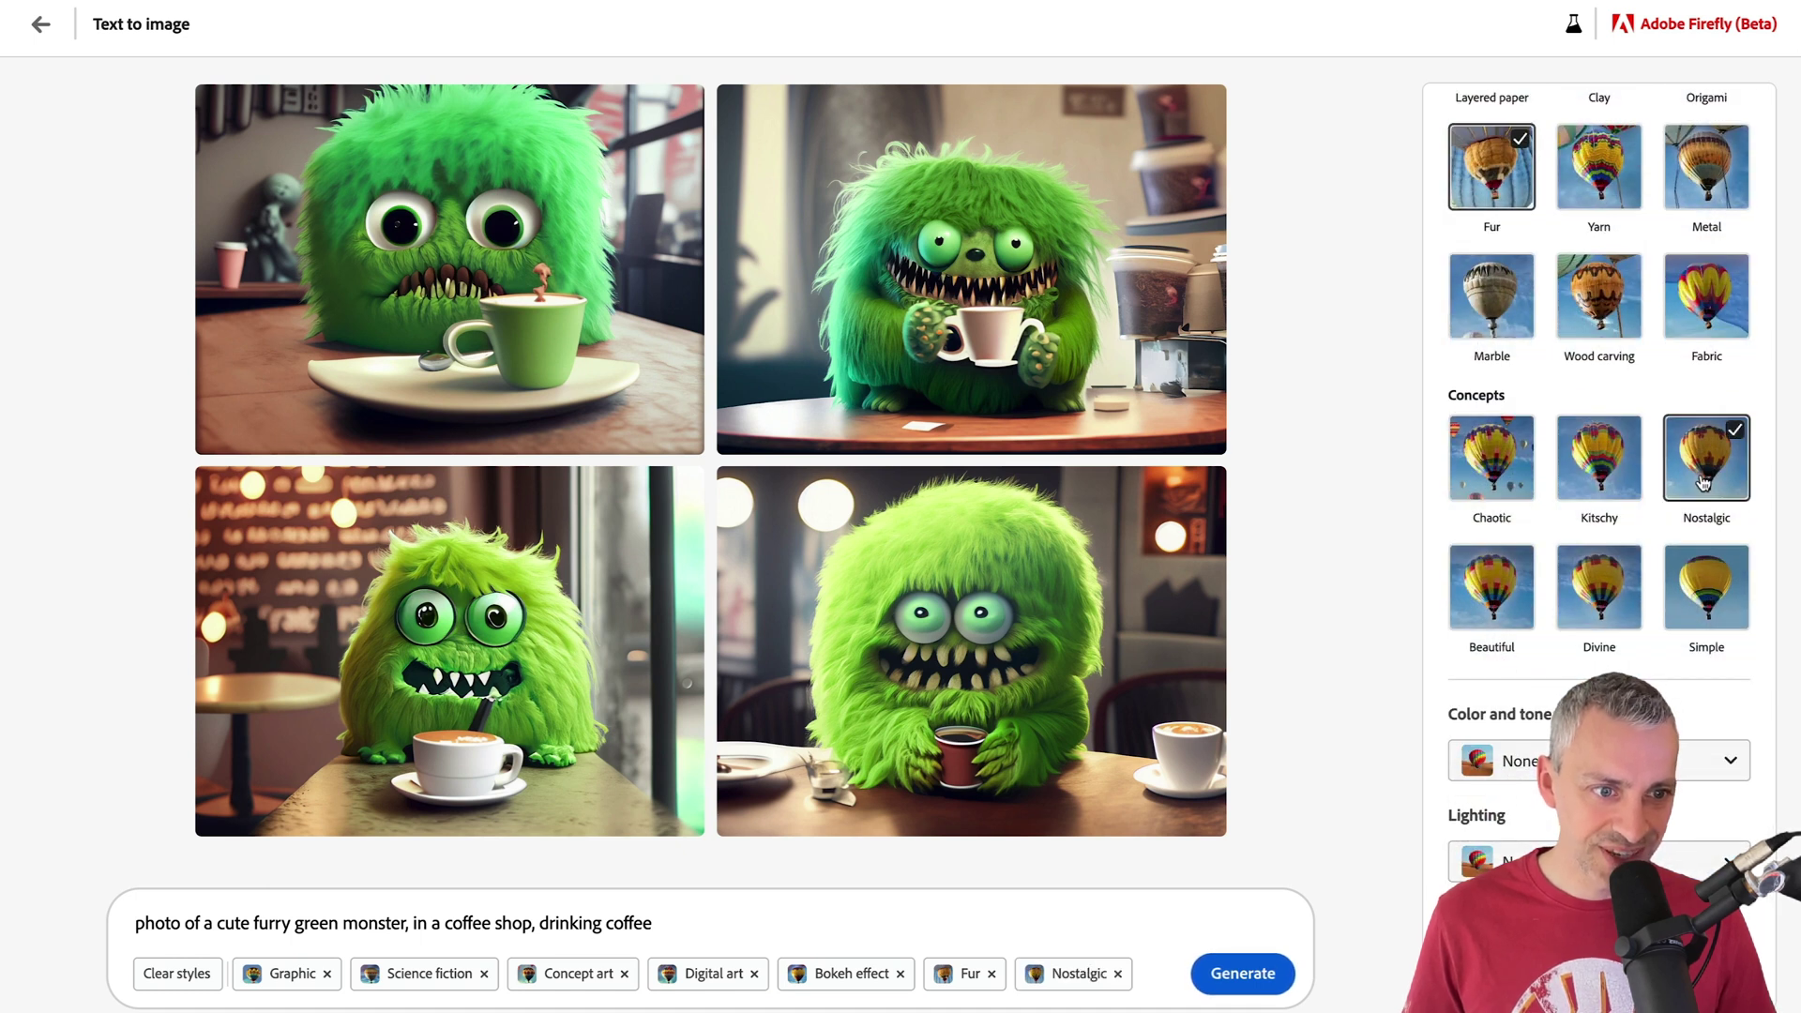
left_click(1513, 507)
Regenerate the monster images with Muted color, Dramatic lighting and the Shot from below composition.
left_click(1501, 761)
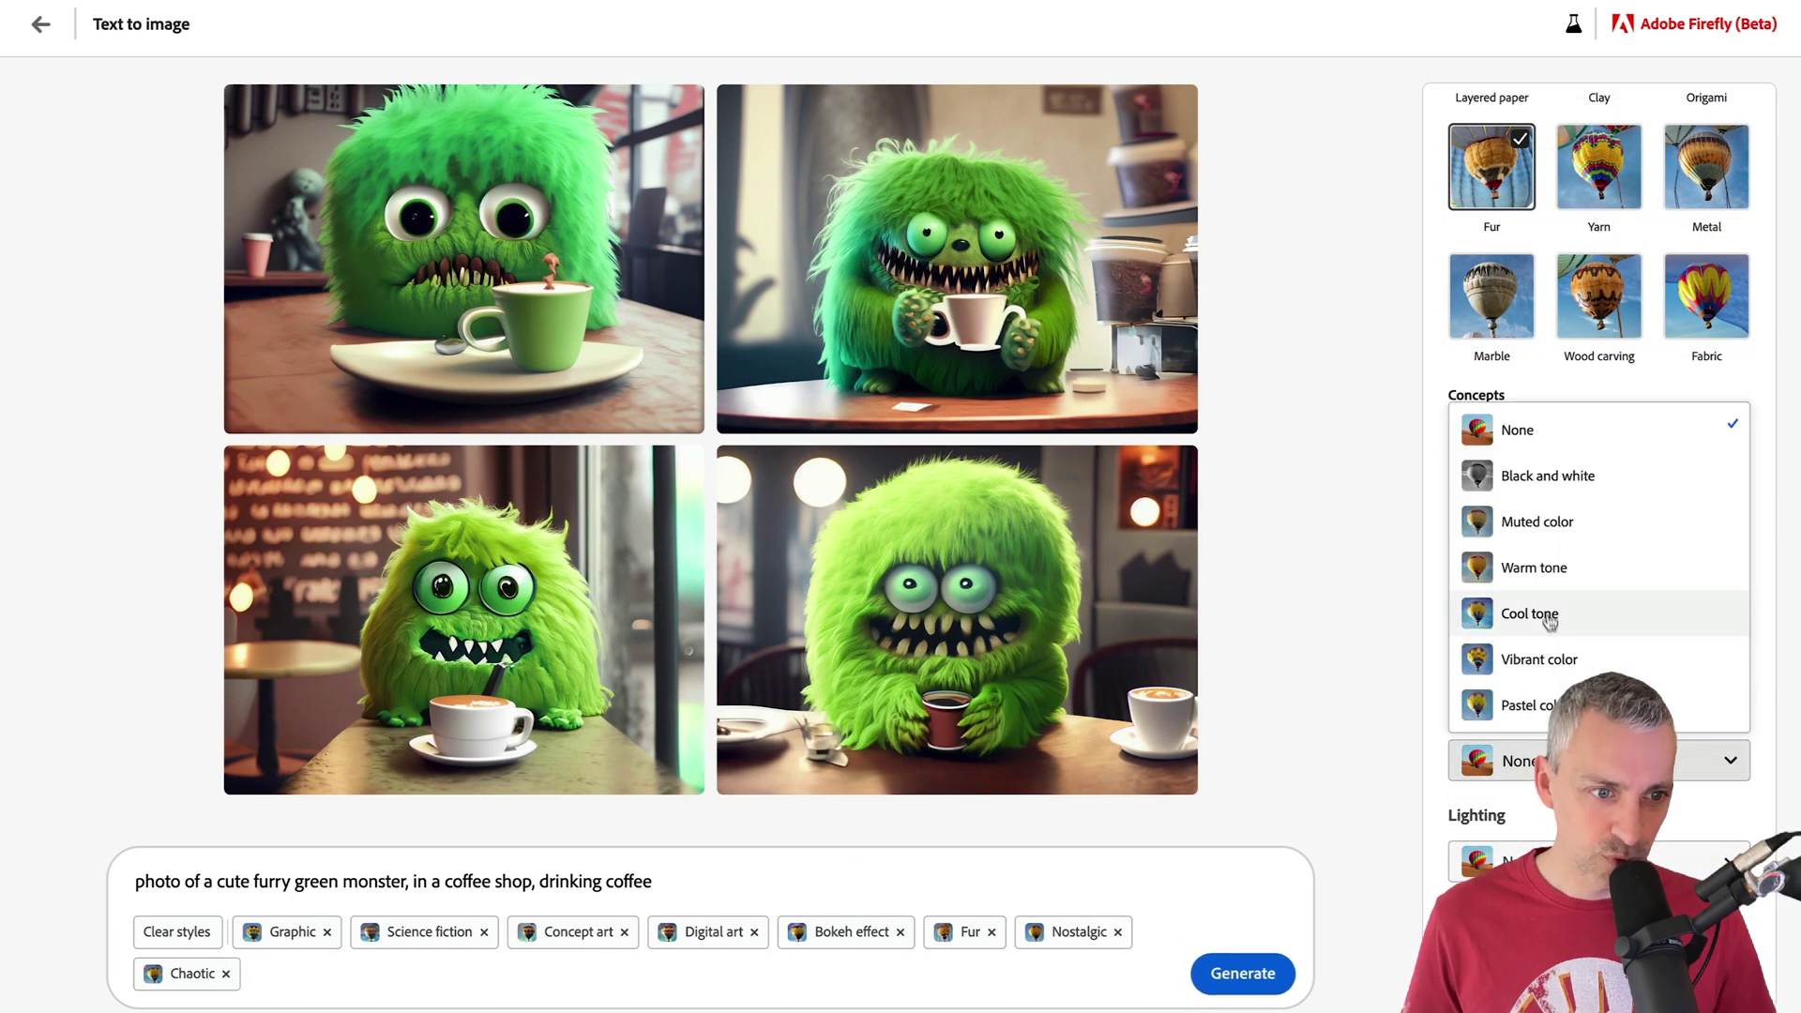
left_click(1546, 525)
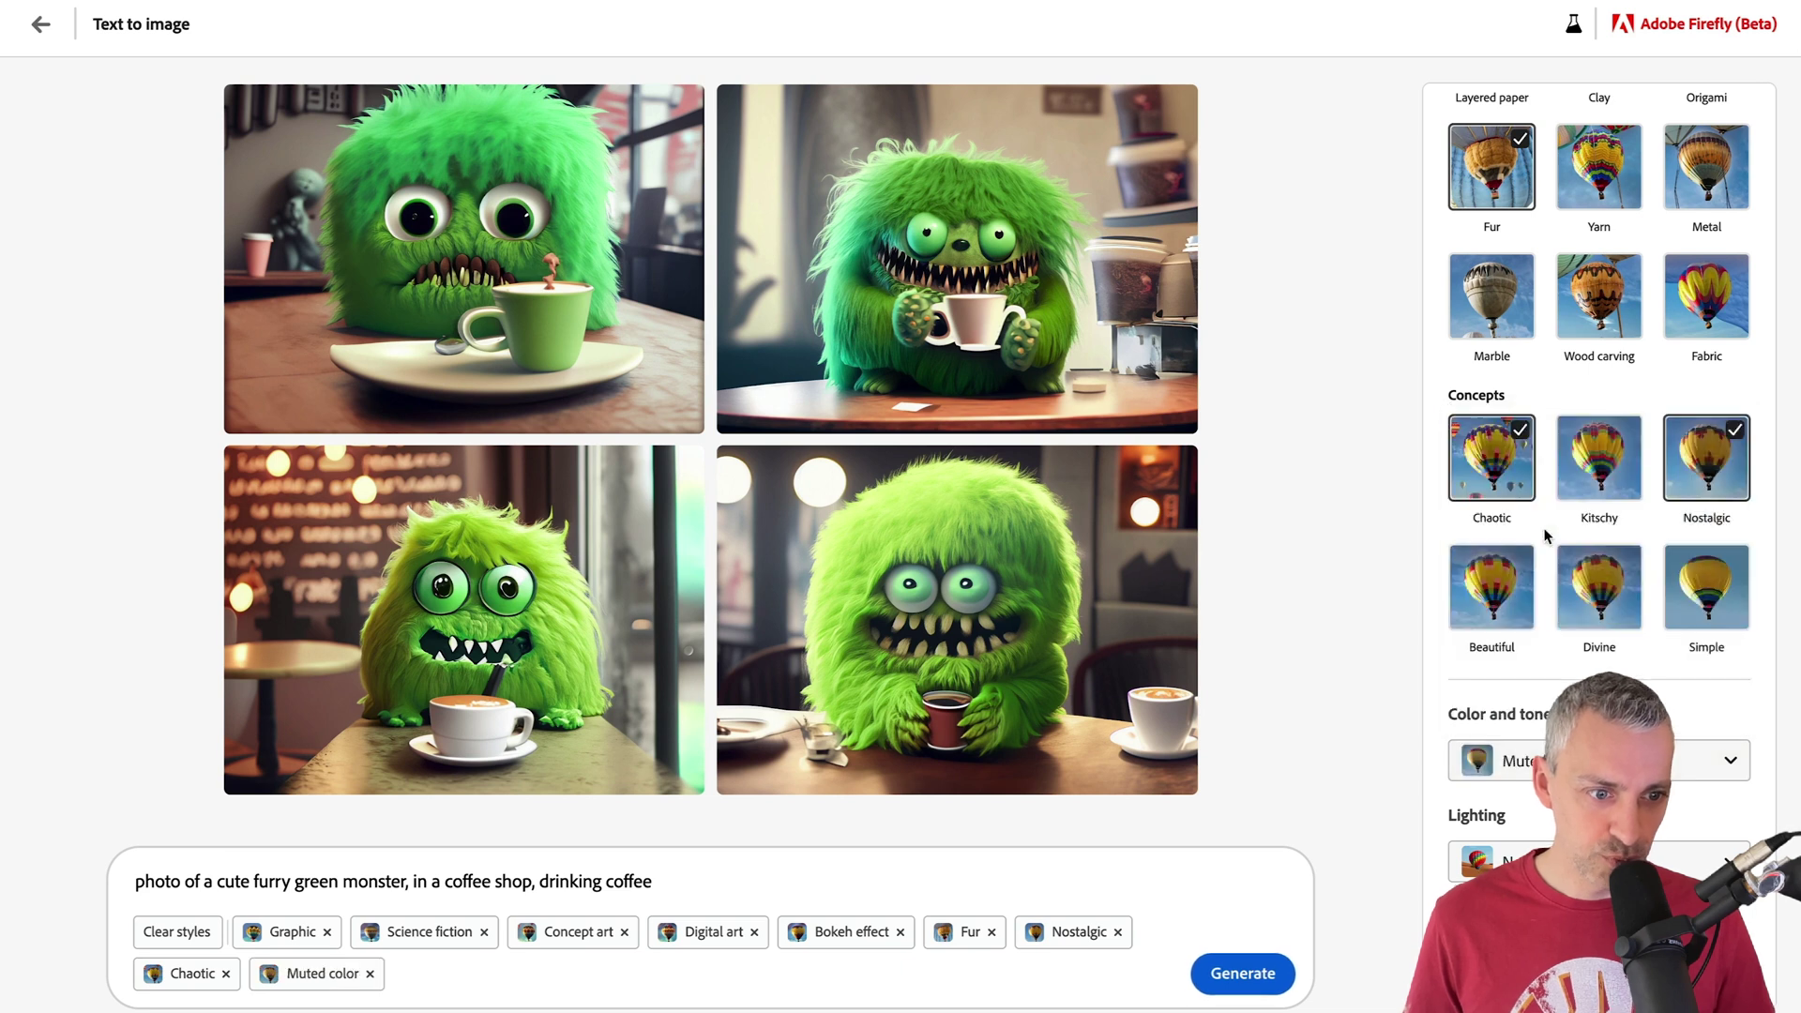
left_click(1511, 861)
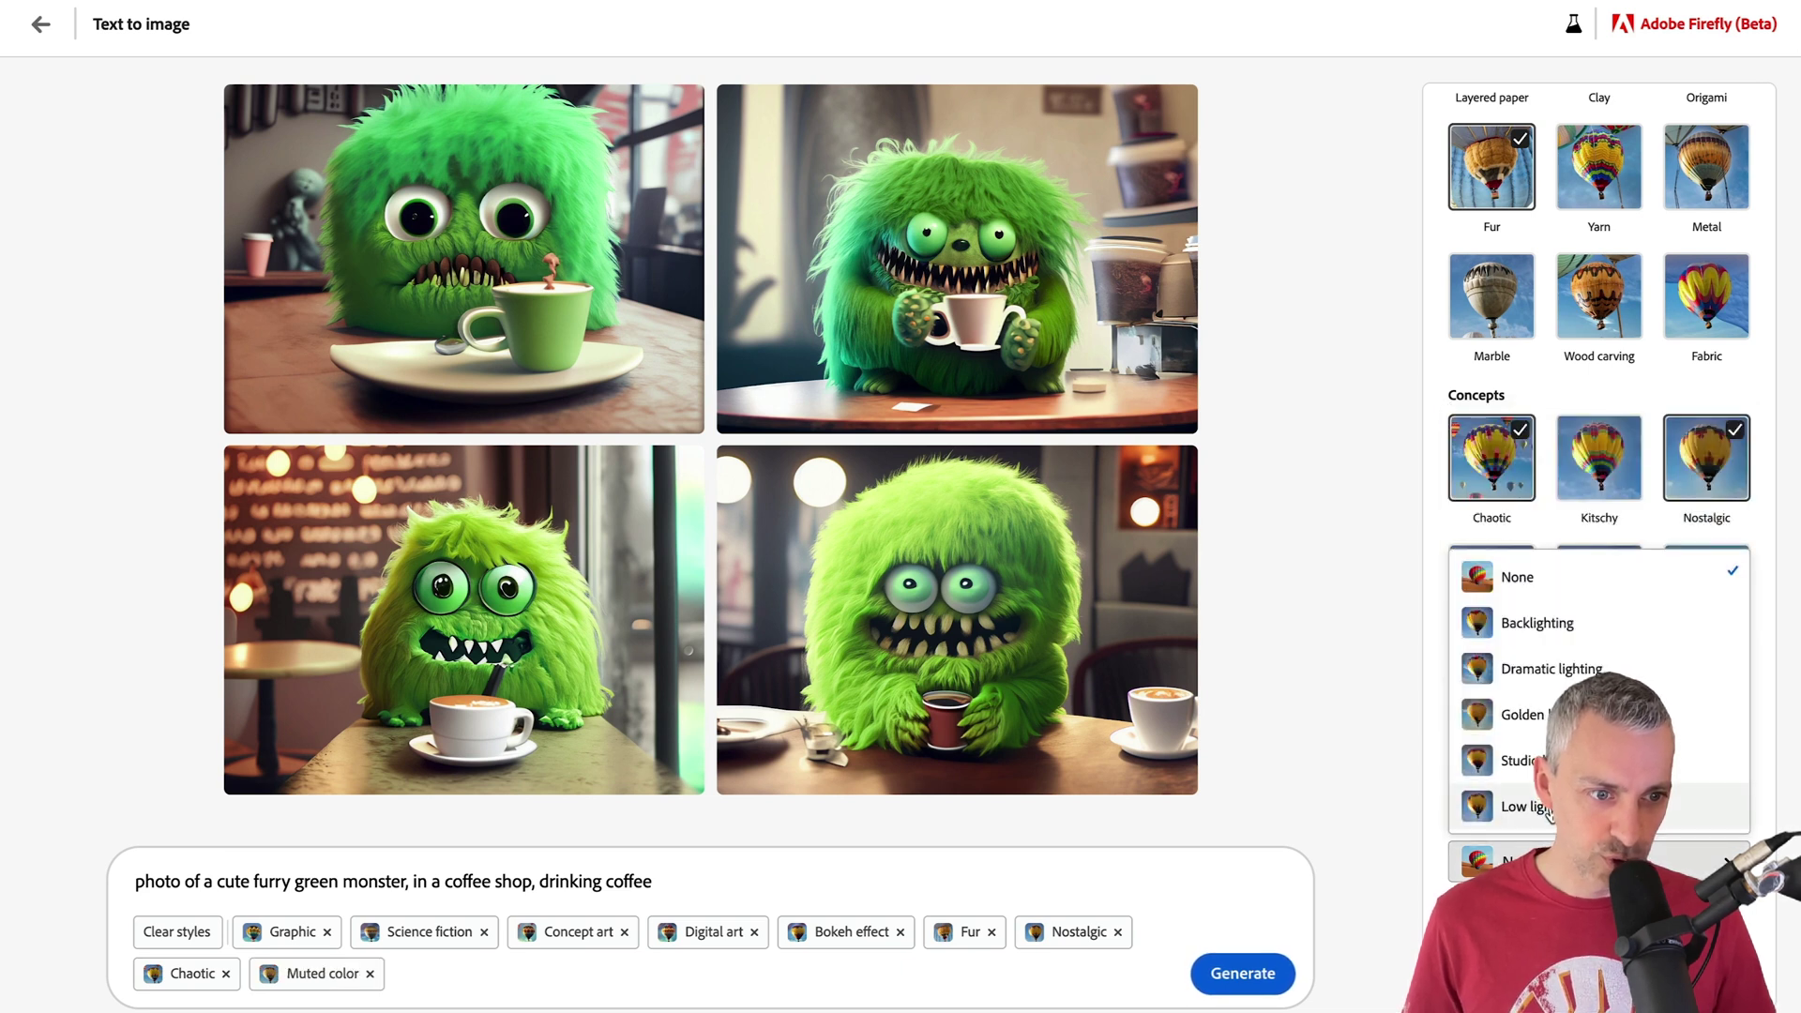
left_click(1551, 669)
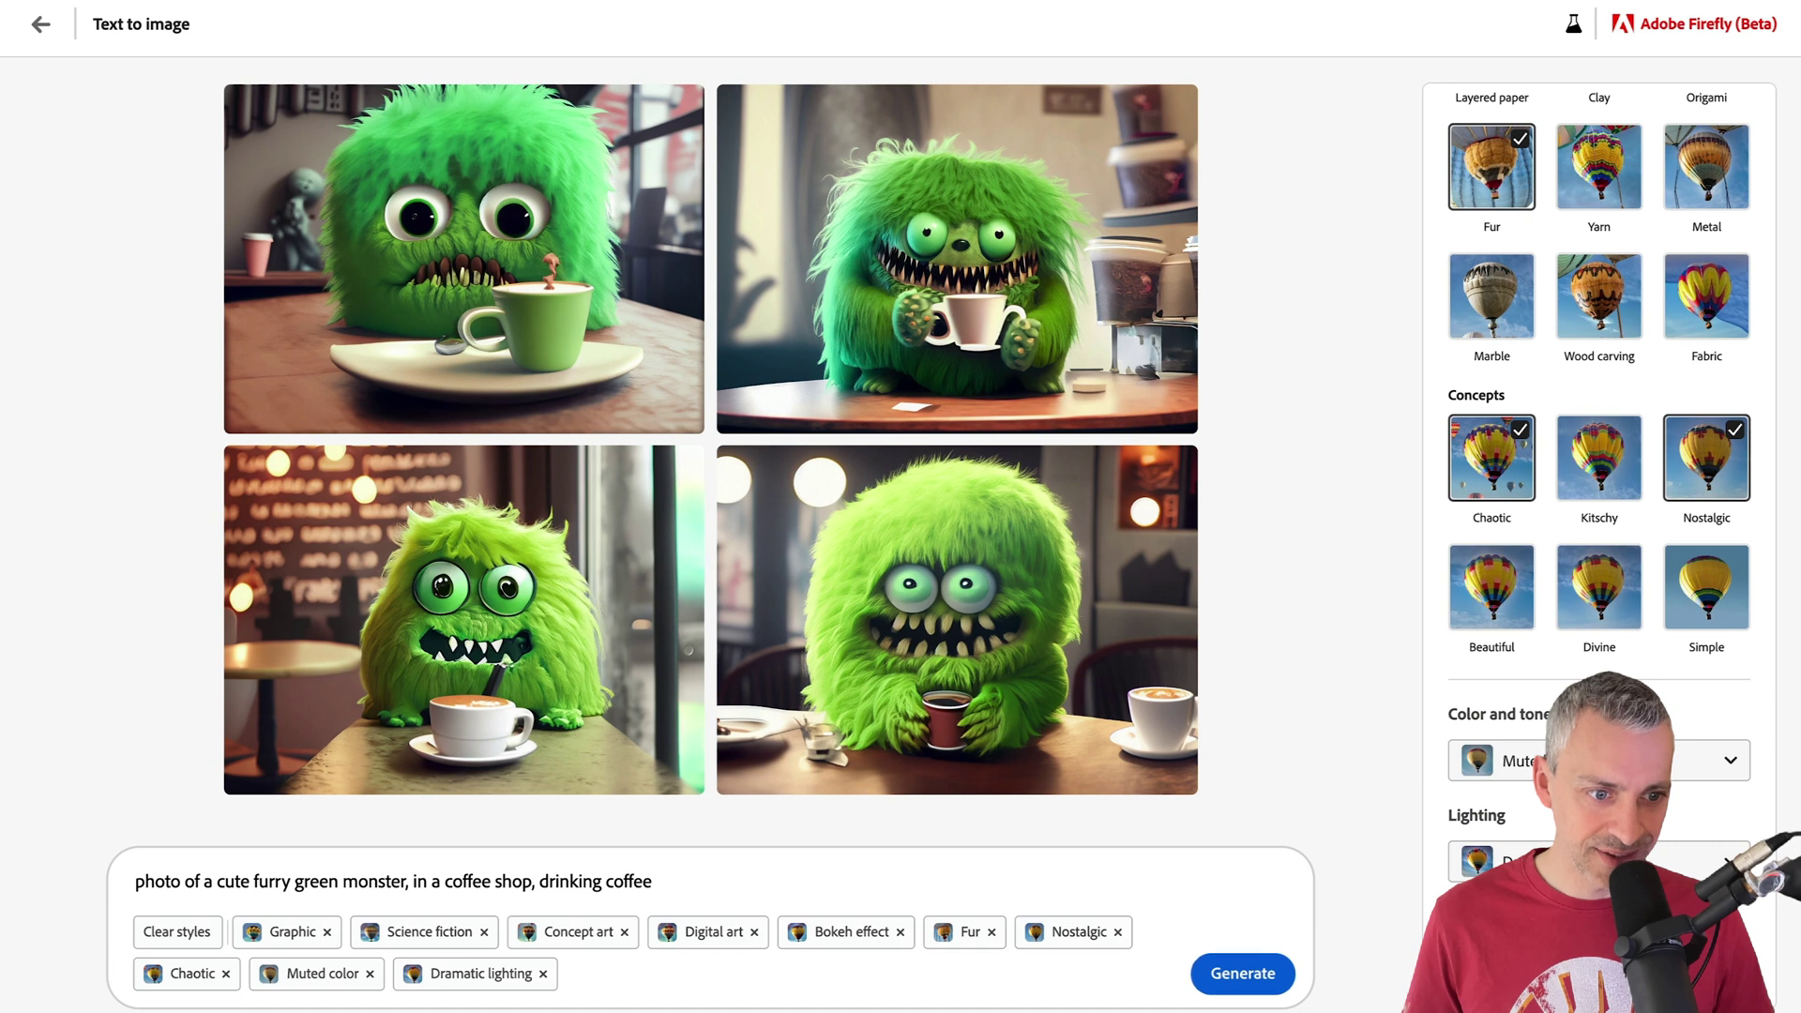
left_click(1594, 961)
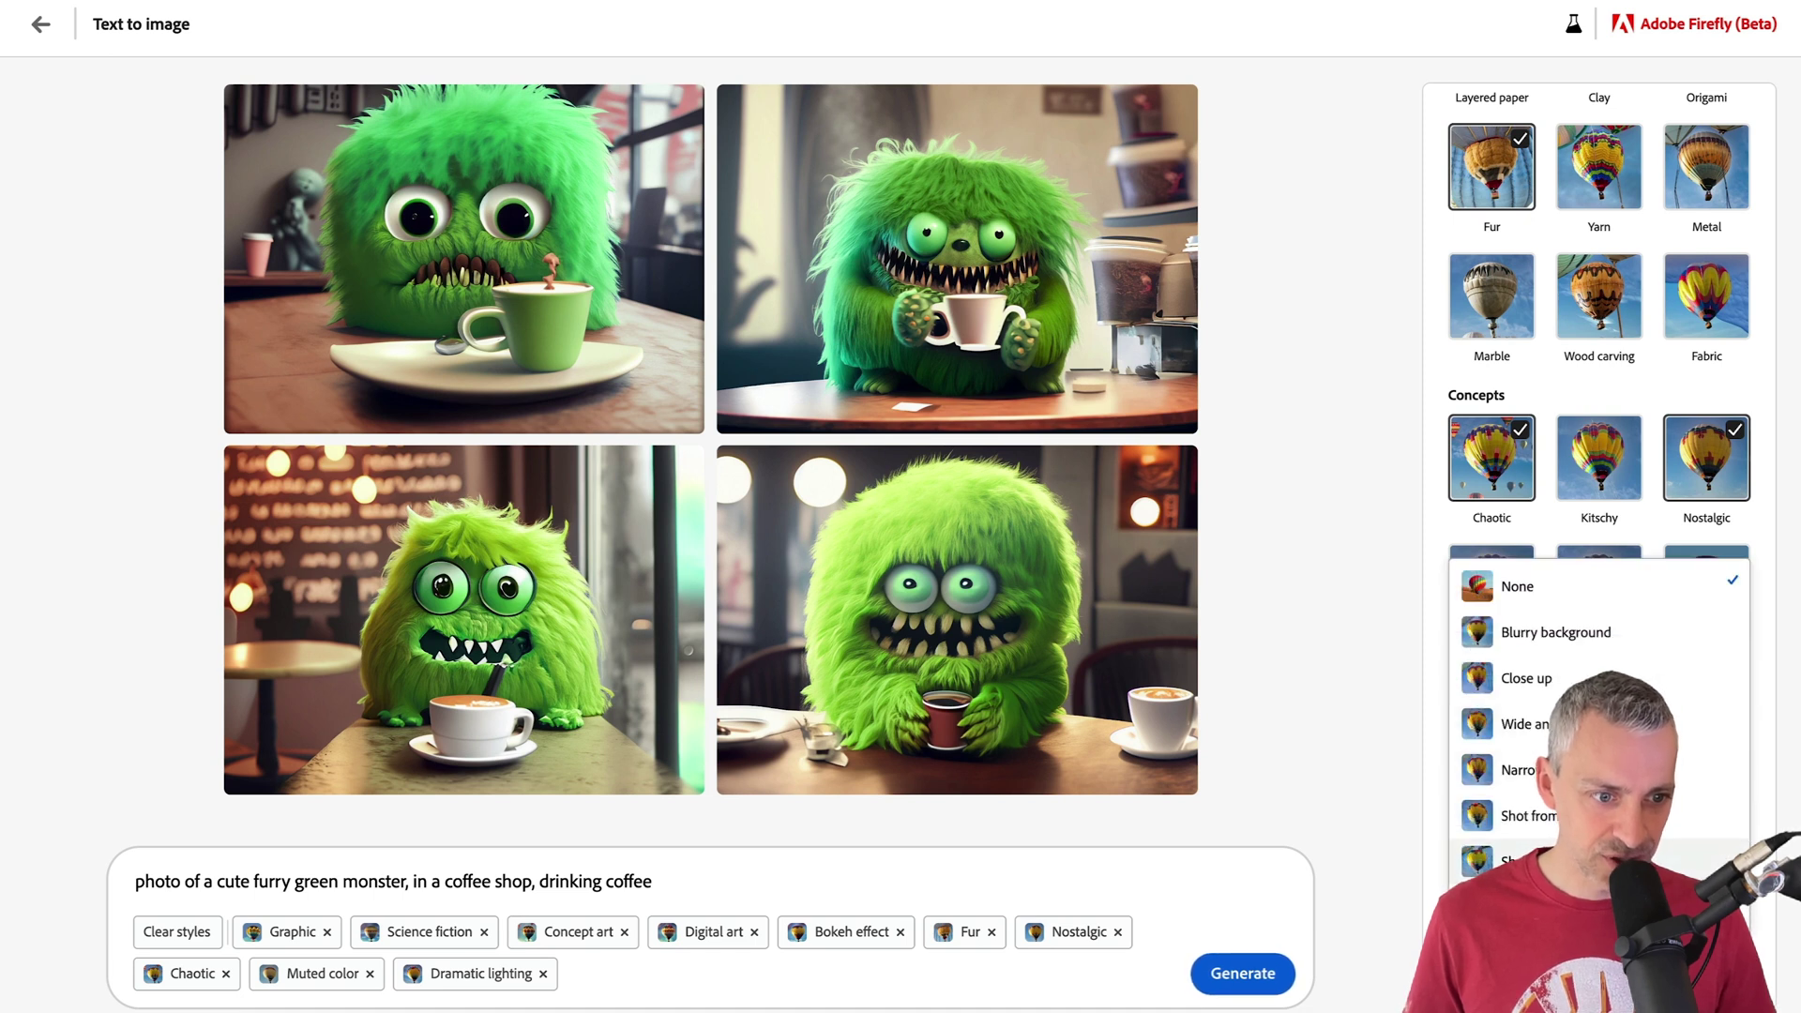
left_click(1549, 816)
left_click(1248, 973)
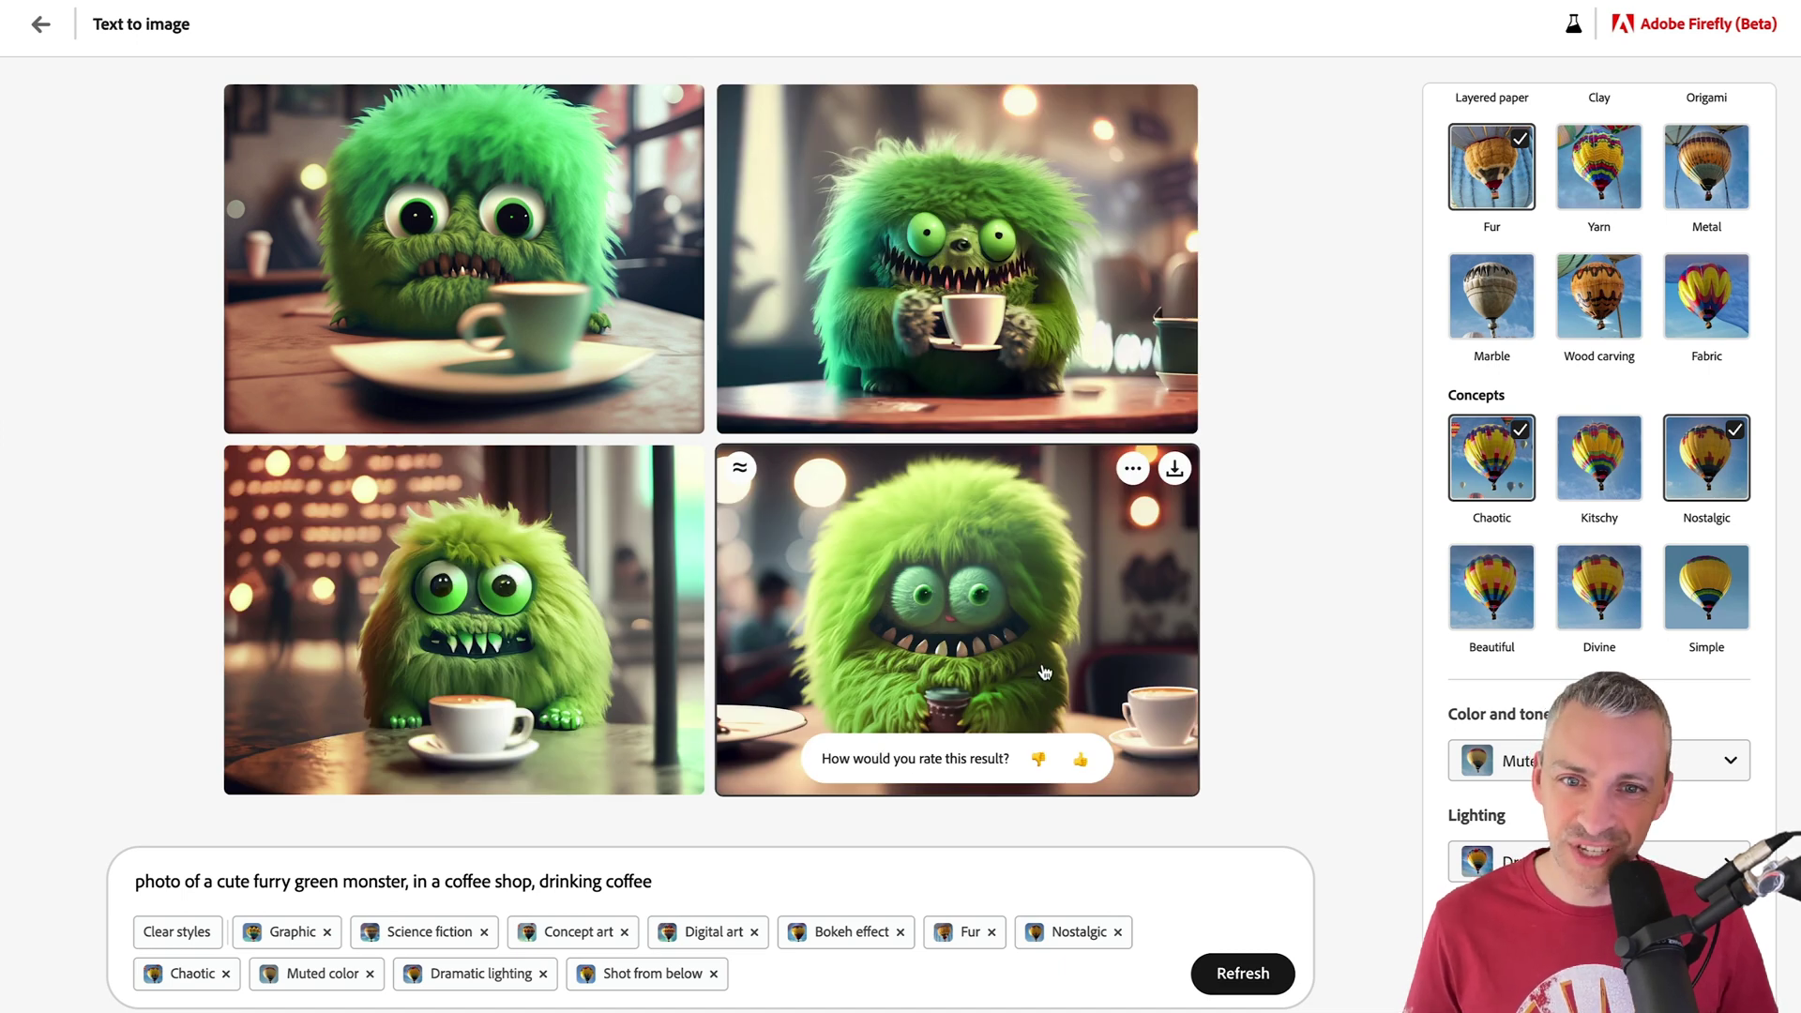
View the first regenerated green monster image enlarged and return to the image grid.
left_click(526, 408)
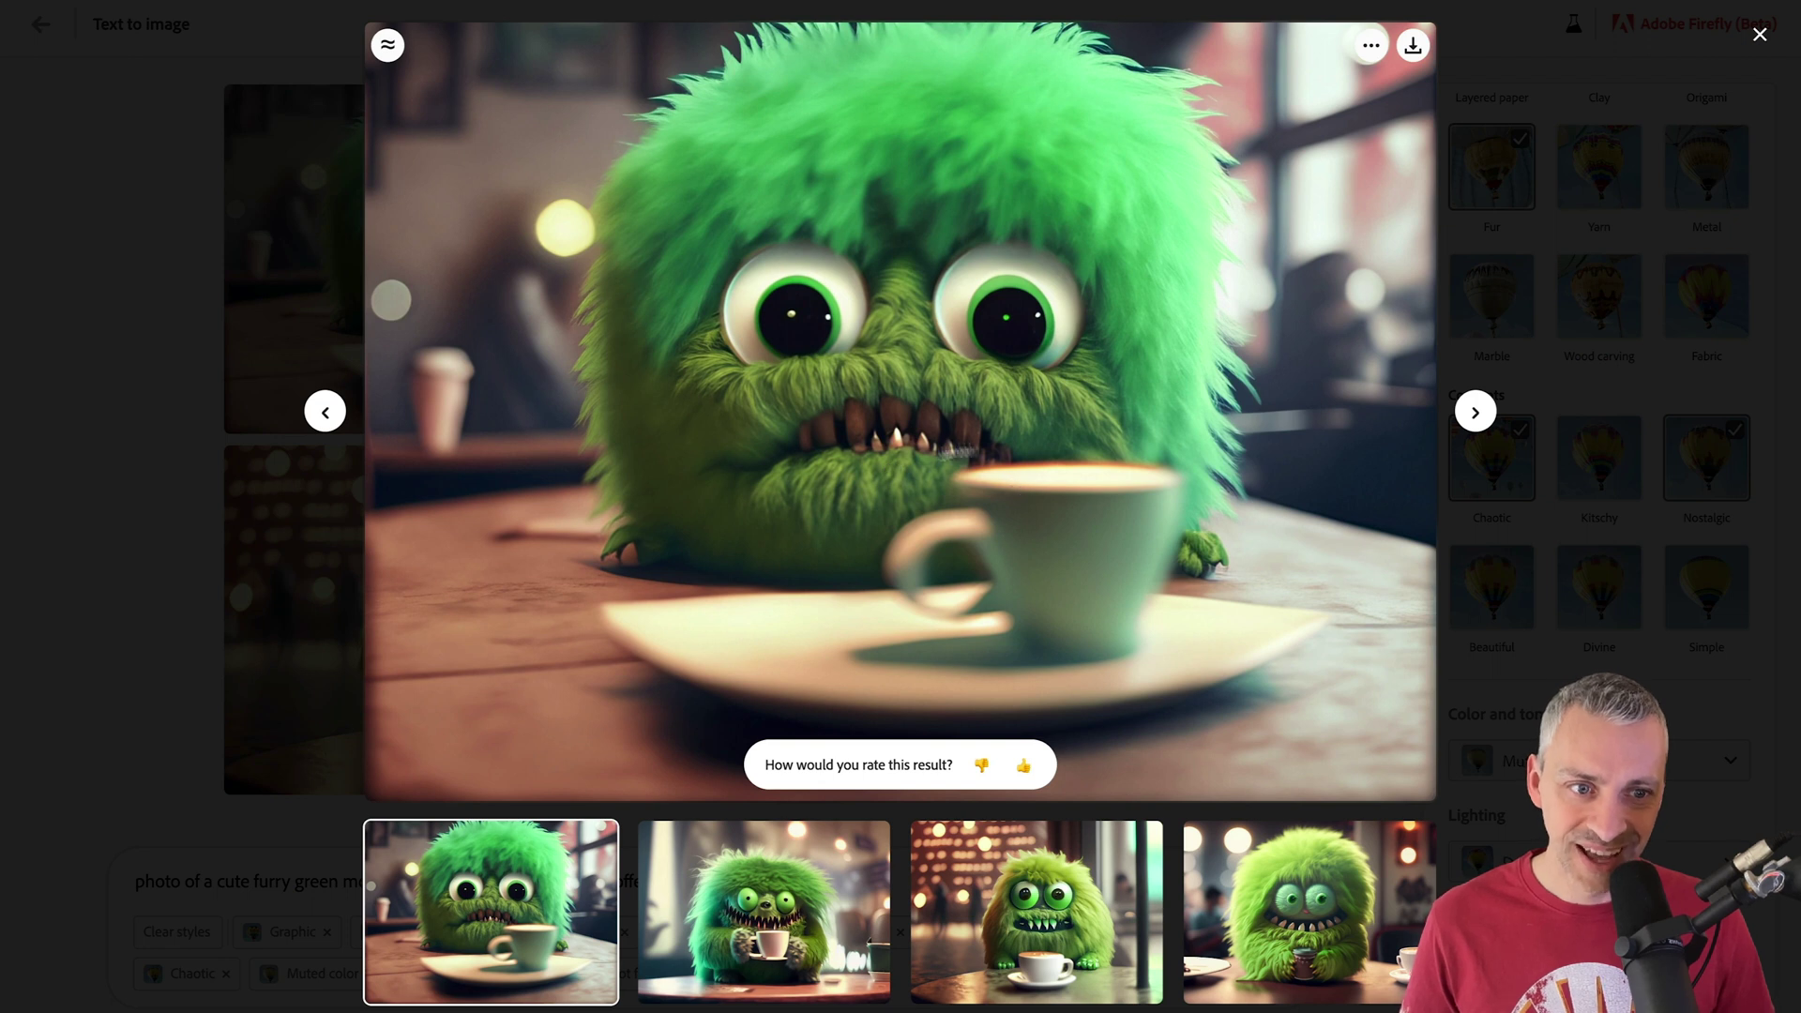
left_click(1489, 97)
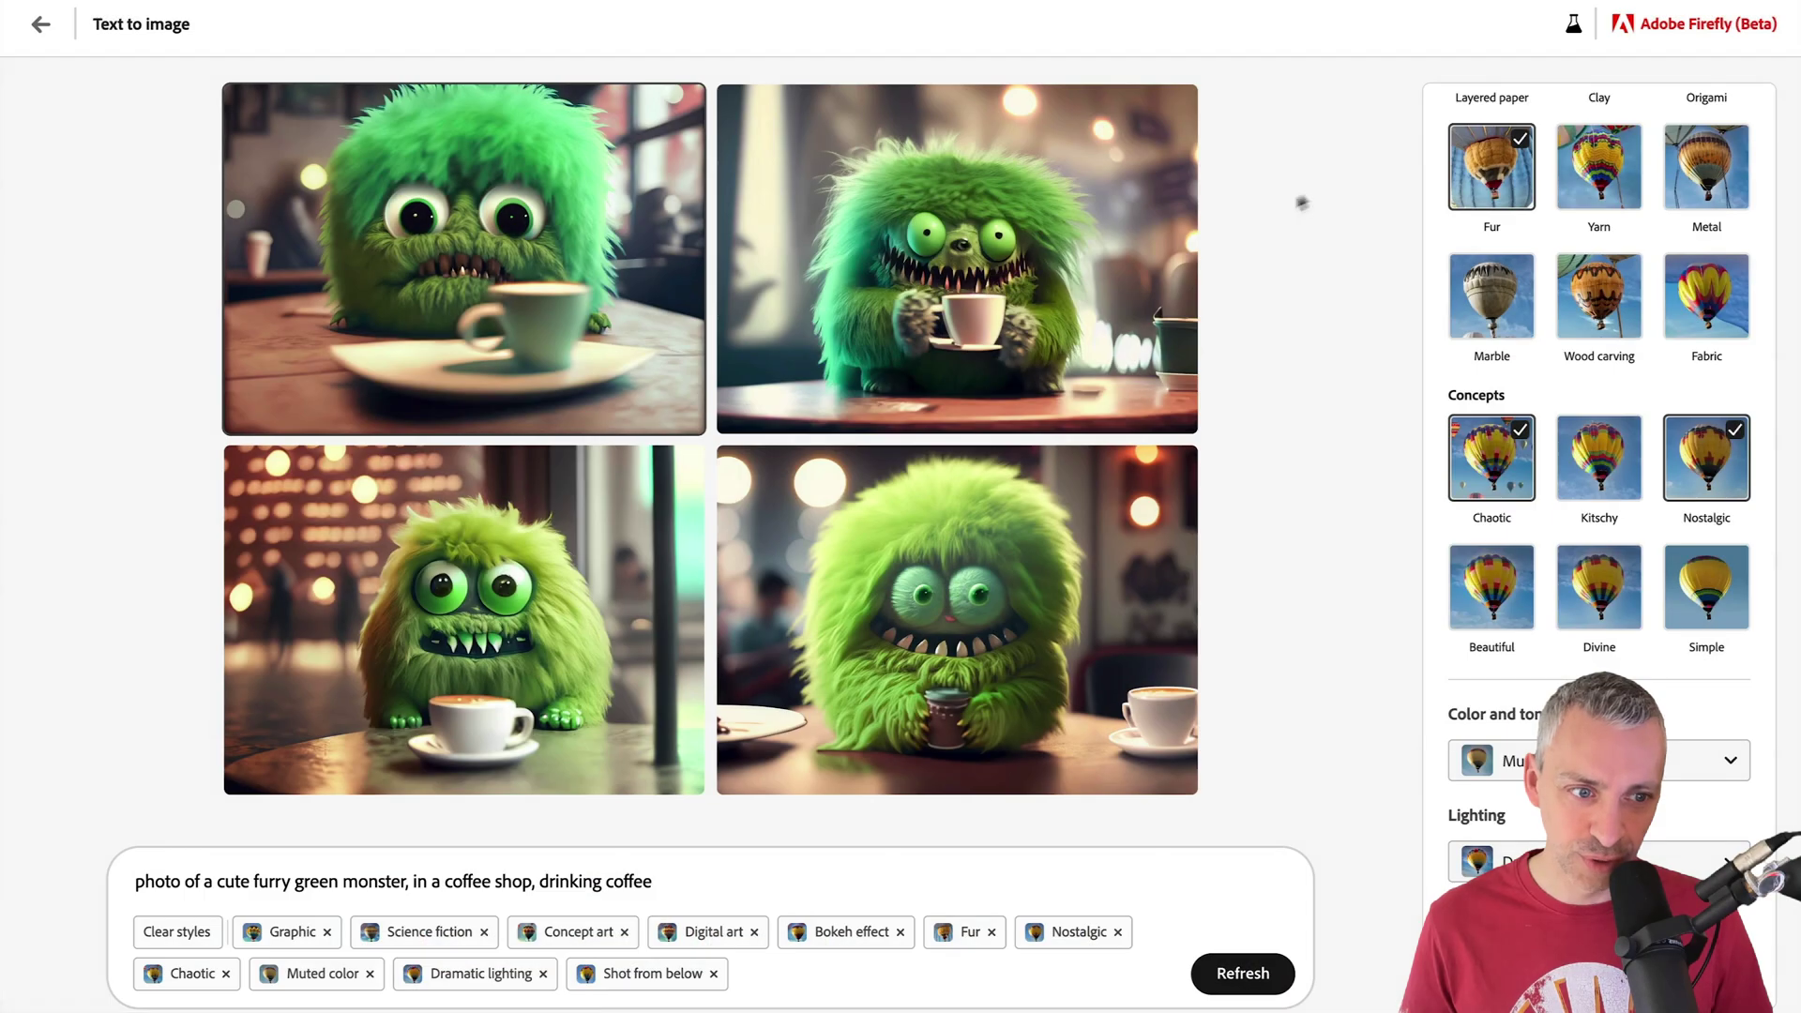
Clear all styles and generate images of a steampunk laboratory where scientists in goggles and lab coats experiment on a giant octopus with metallic tentacles and glowing eyes.
left_click(184, 935)
left_click_drag(655, 978, 17, 844)
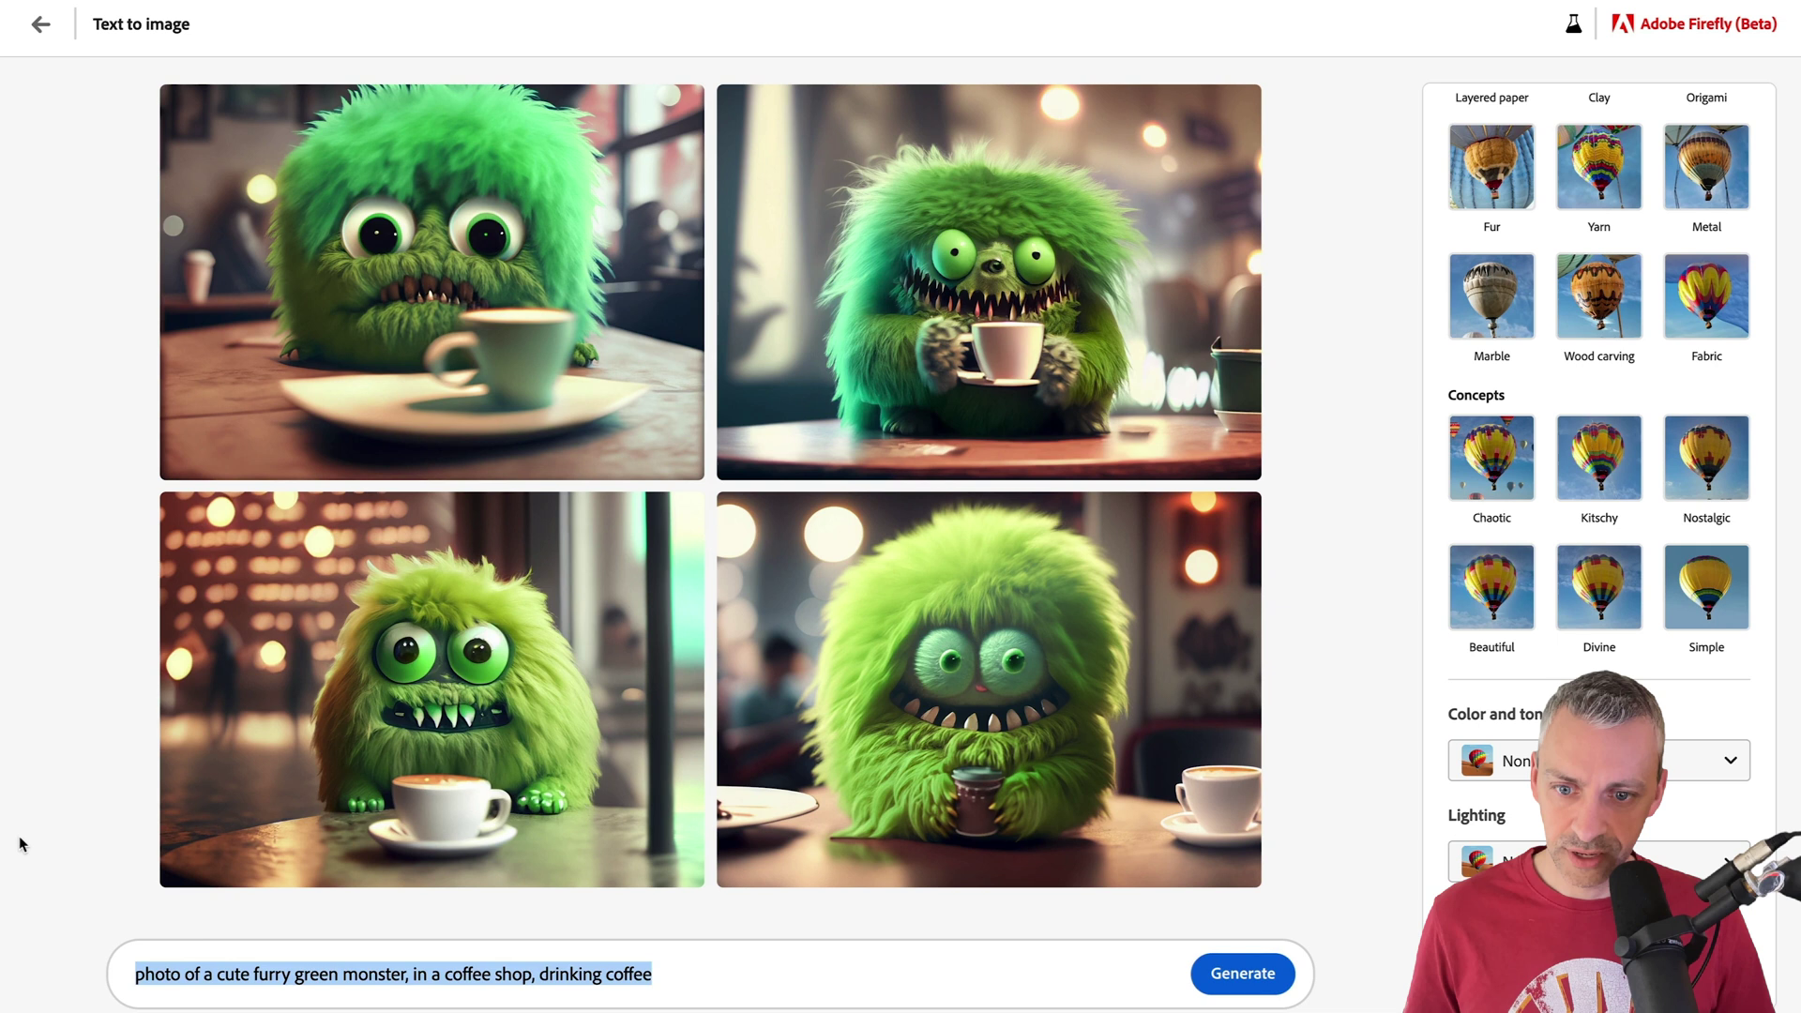
type("image of a steampunk laboratory where a group of scientists are conducting experiments on a giant octopus. The octopus has metallic tentacles and glowing eyes, and the scientists are wearing goggles and lab coats.")
mouse_move(309, 807)
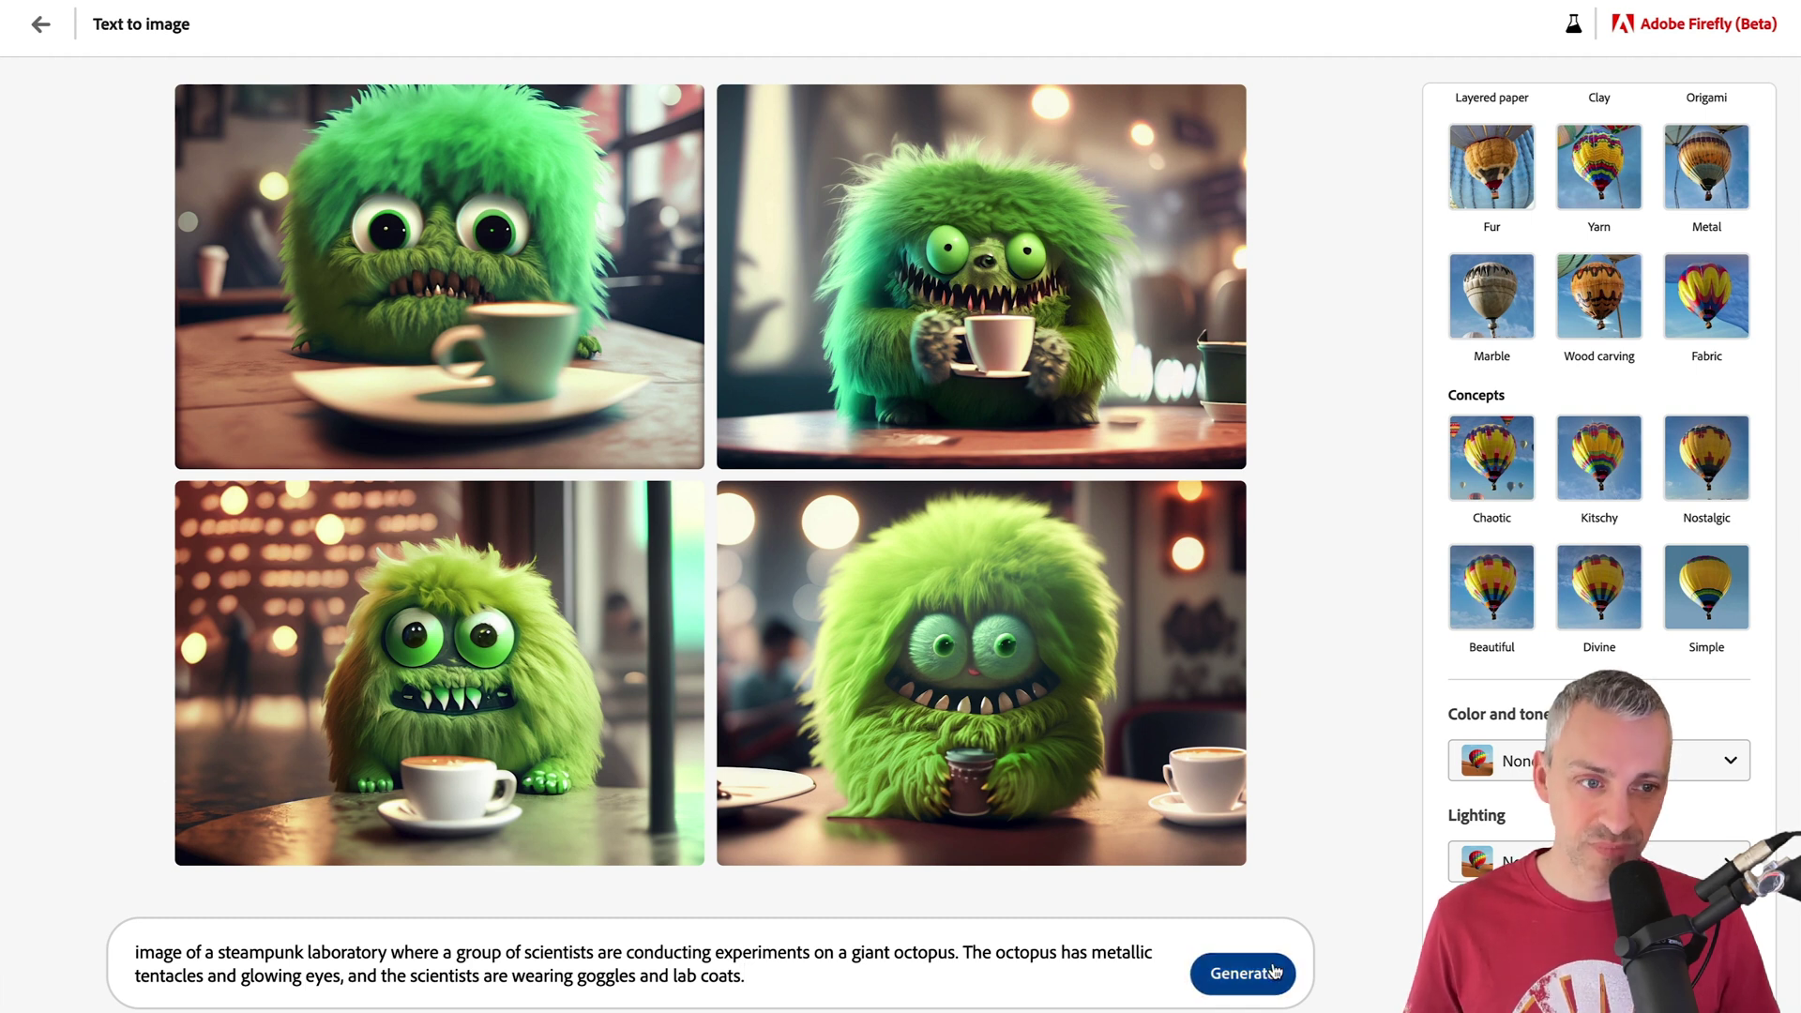
key("Return")
scroll(1499, 413, "up", 20)
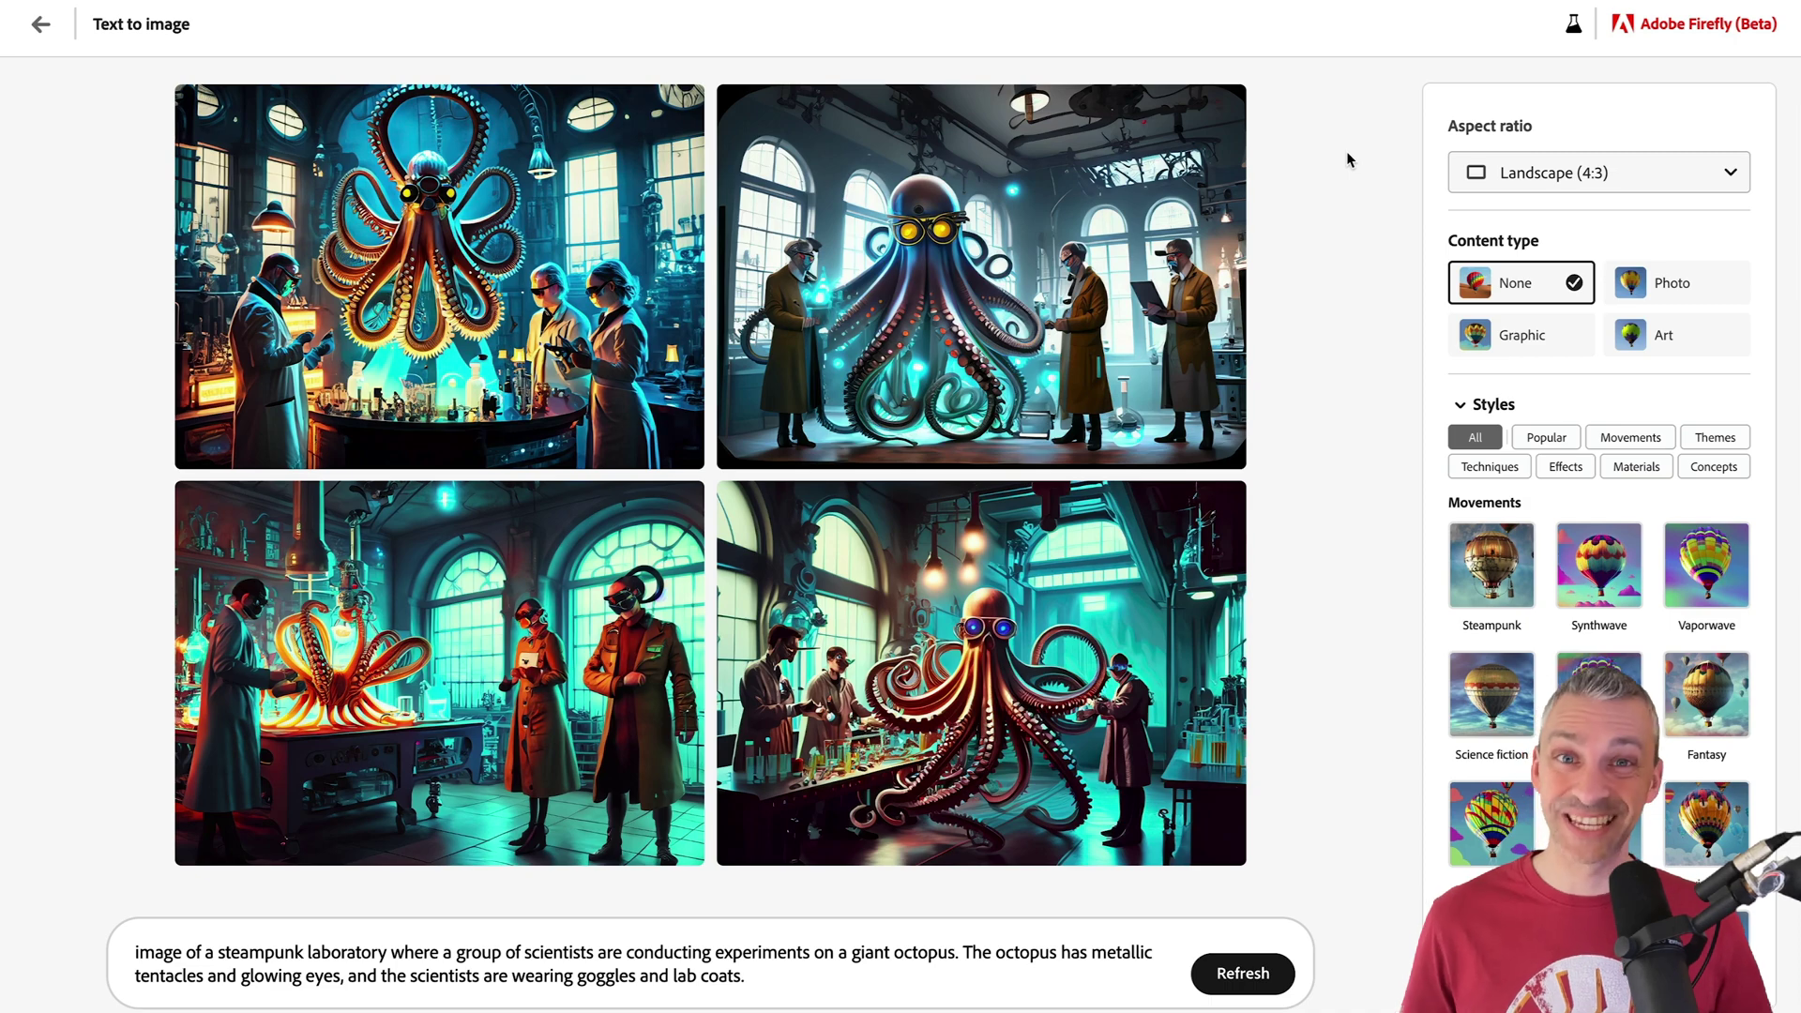
View the four steampunk octopus images enlarged, one after another, and return to the image grid.
left_click(441, 282)
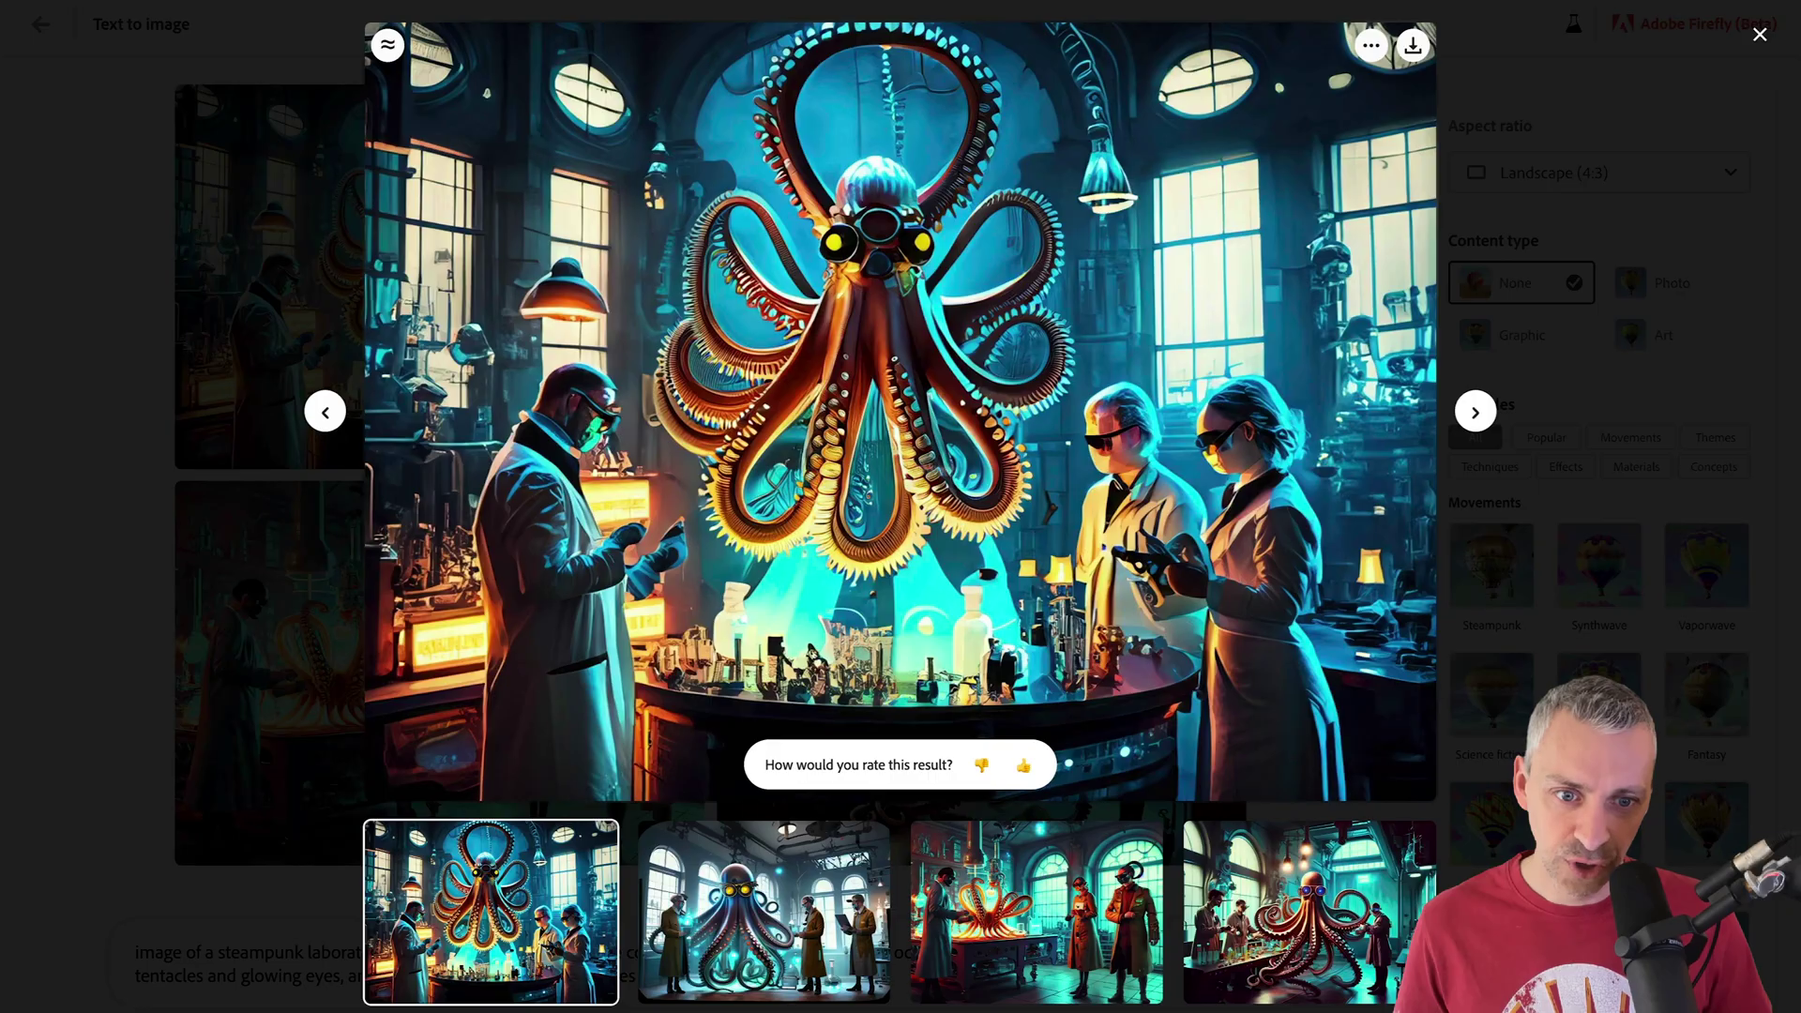
left_click(1476, 411)
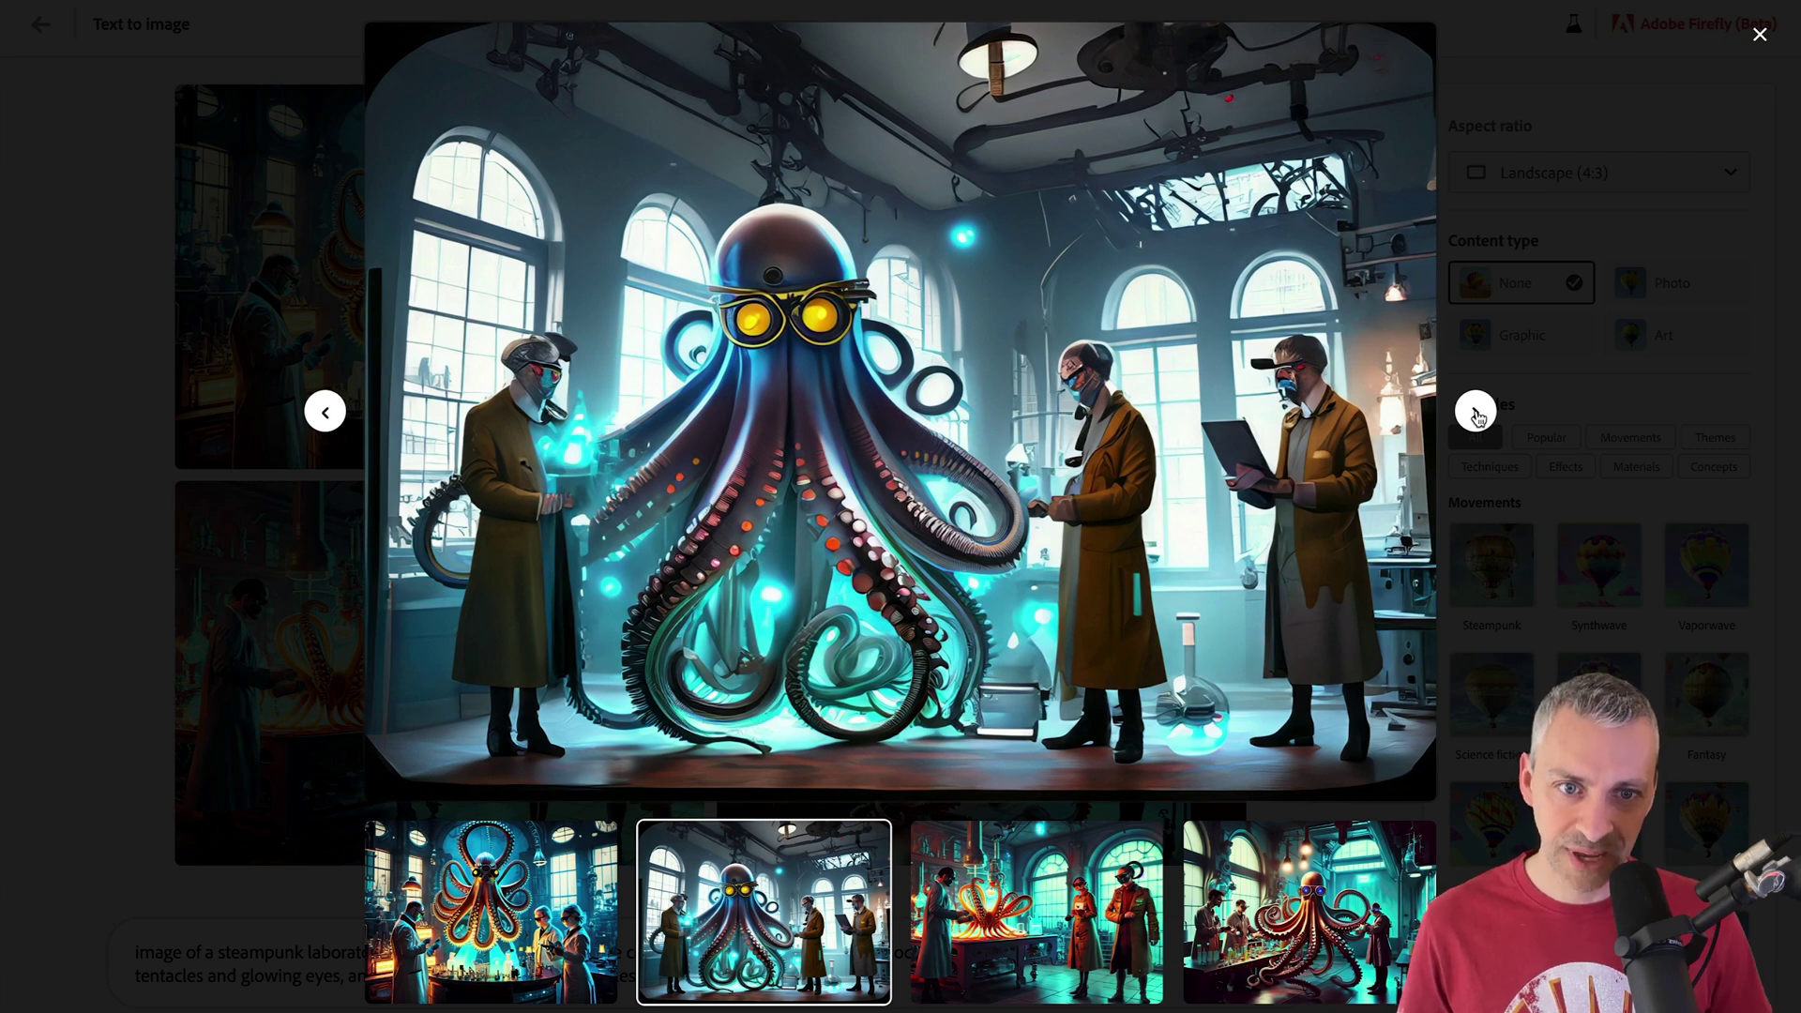
mouse_move(840, 410)
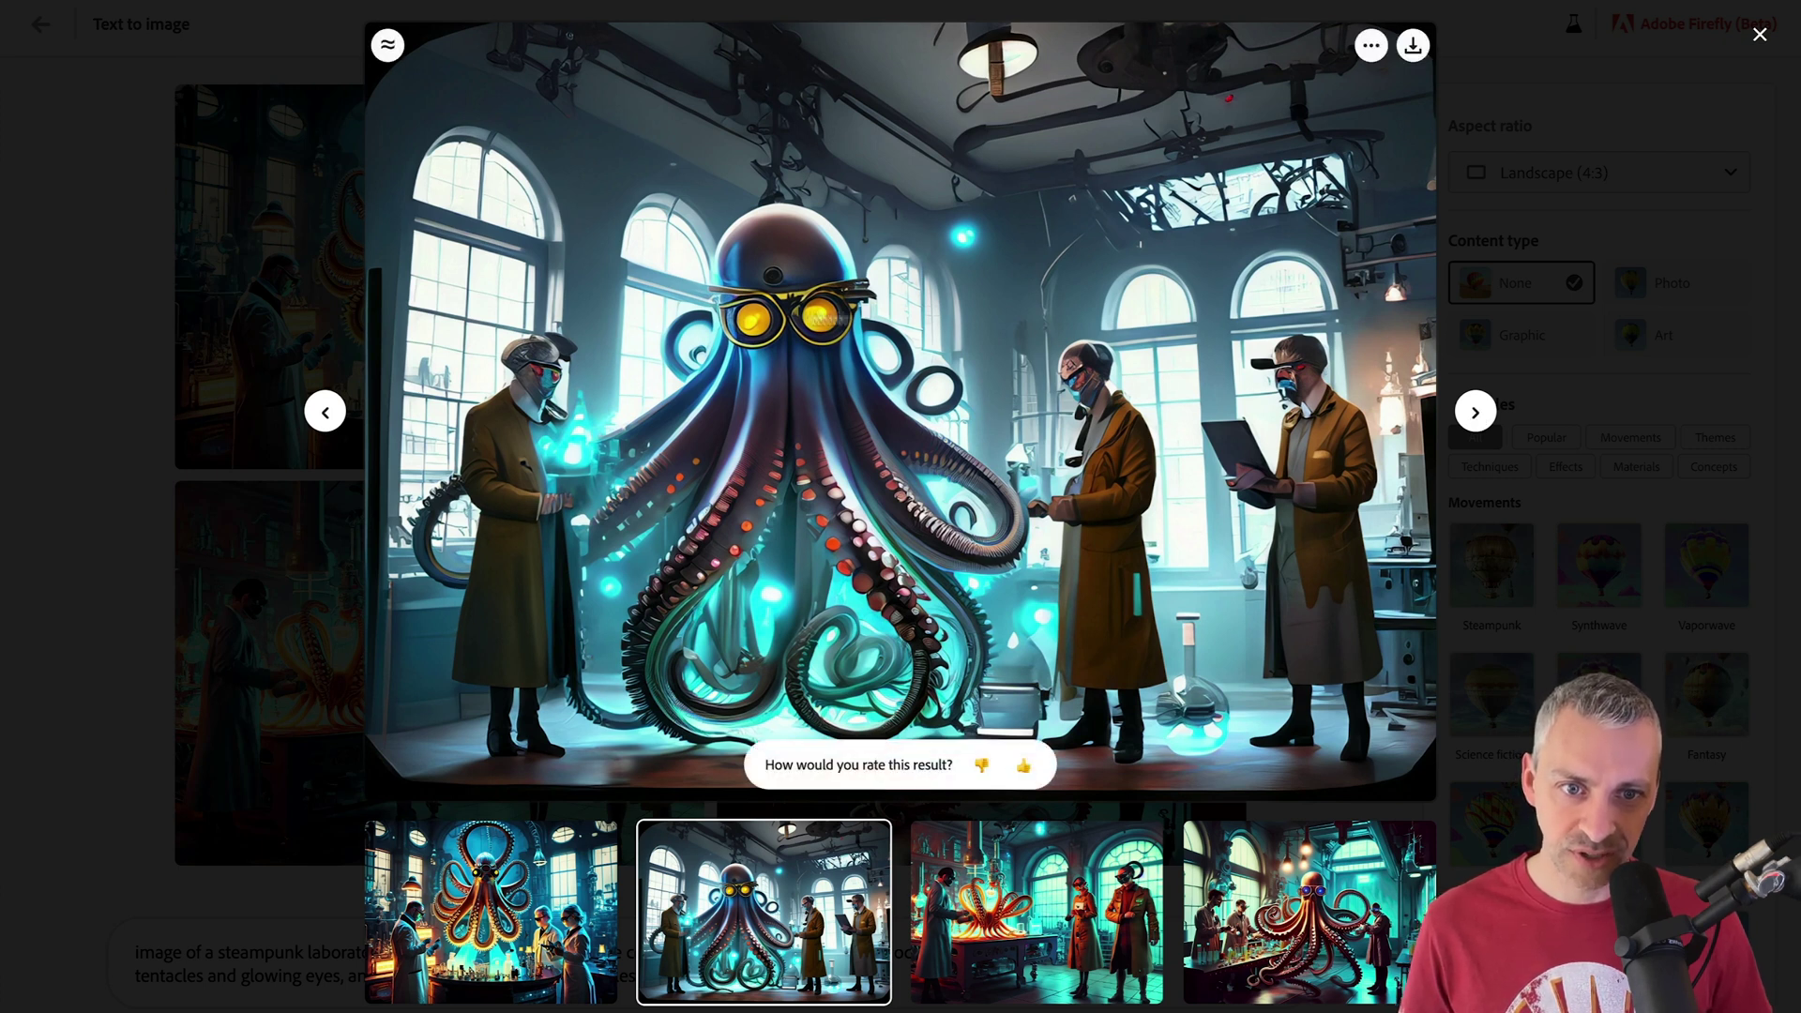
left_click(1476, 418)
left_click(1477, 418)
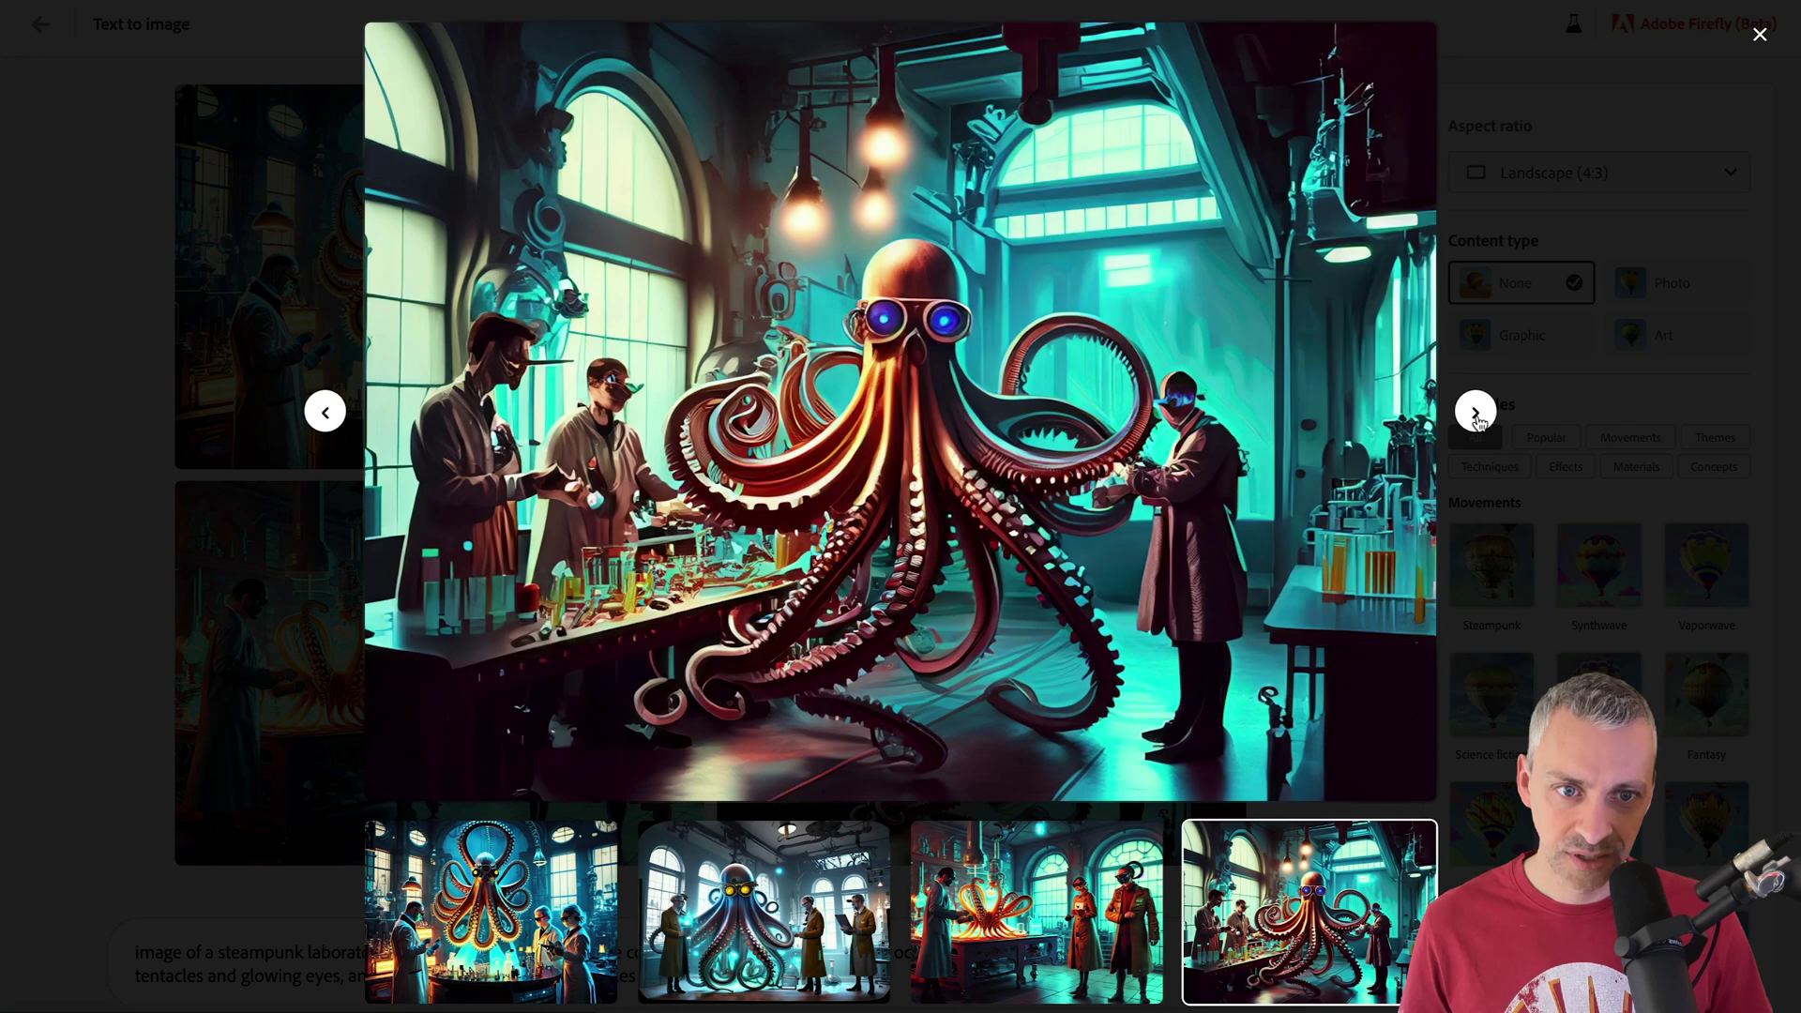
left_click(1477, 418)
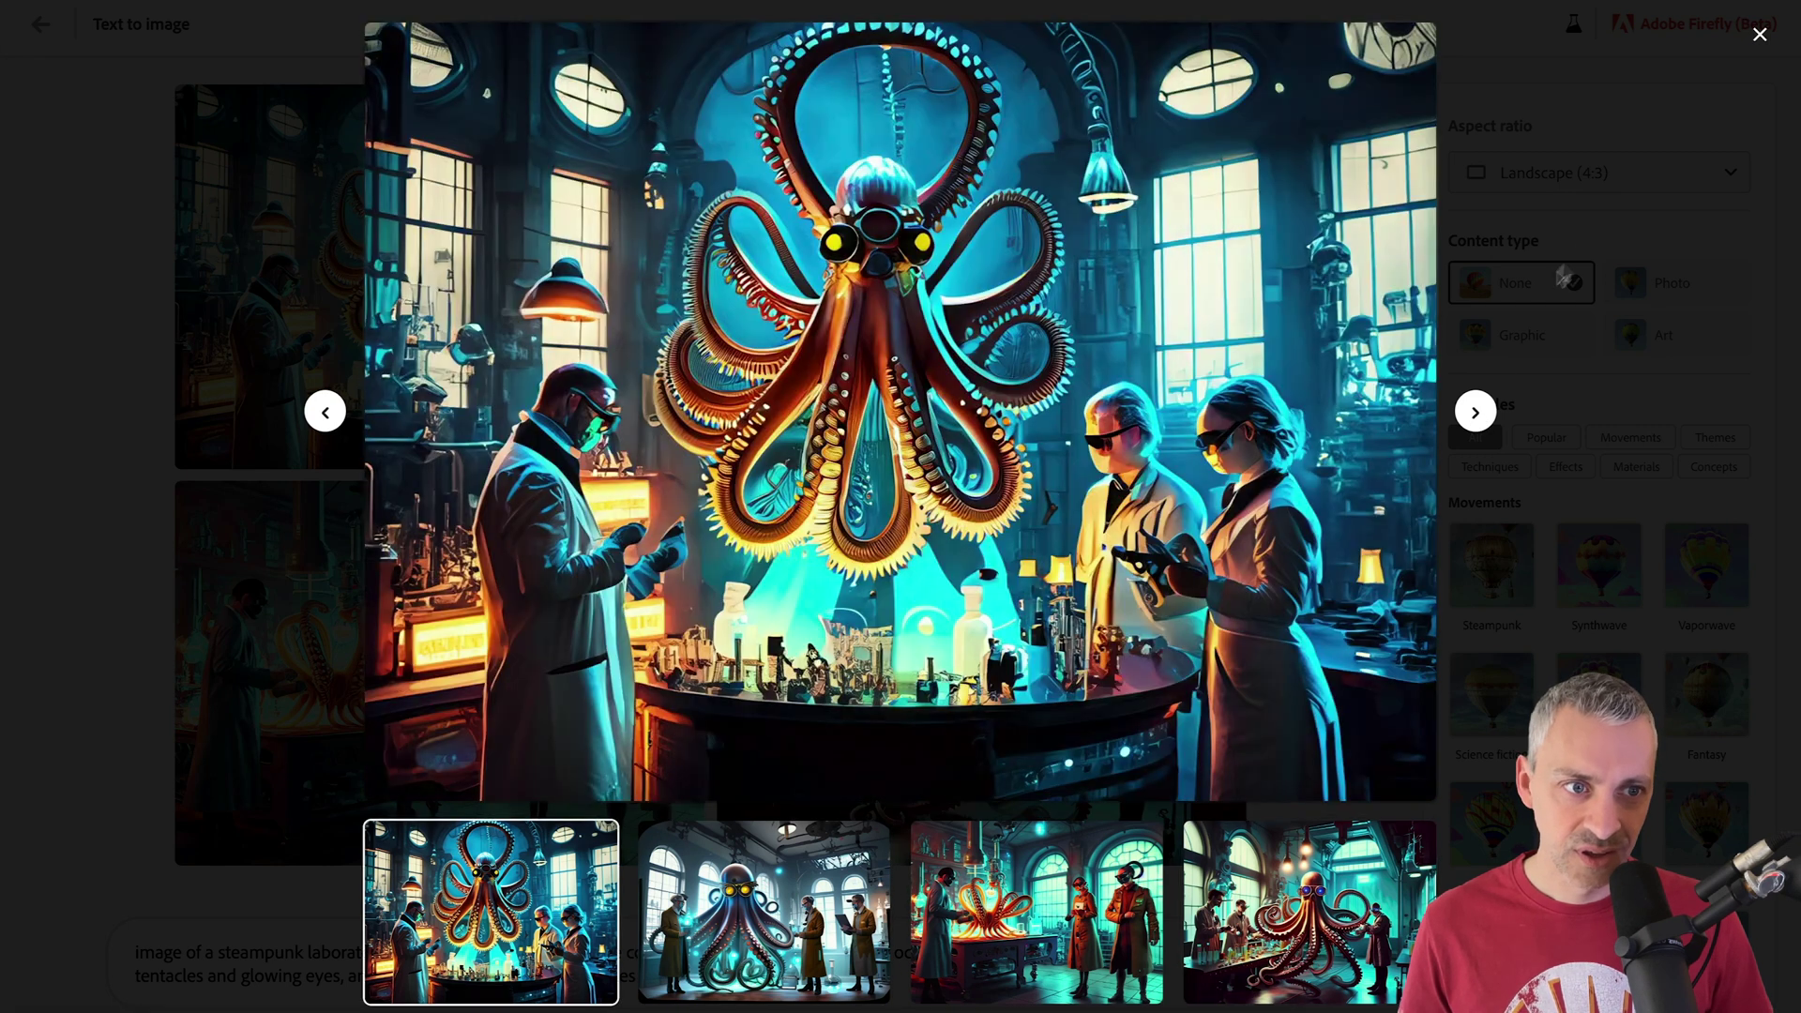
left_click(1586, 253)
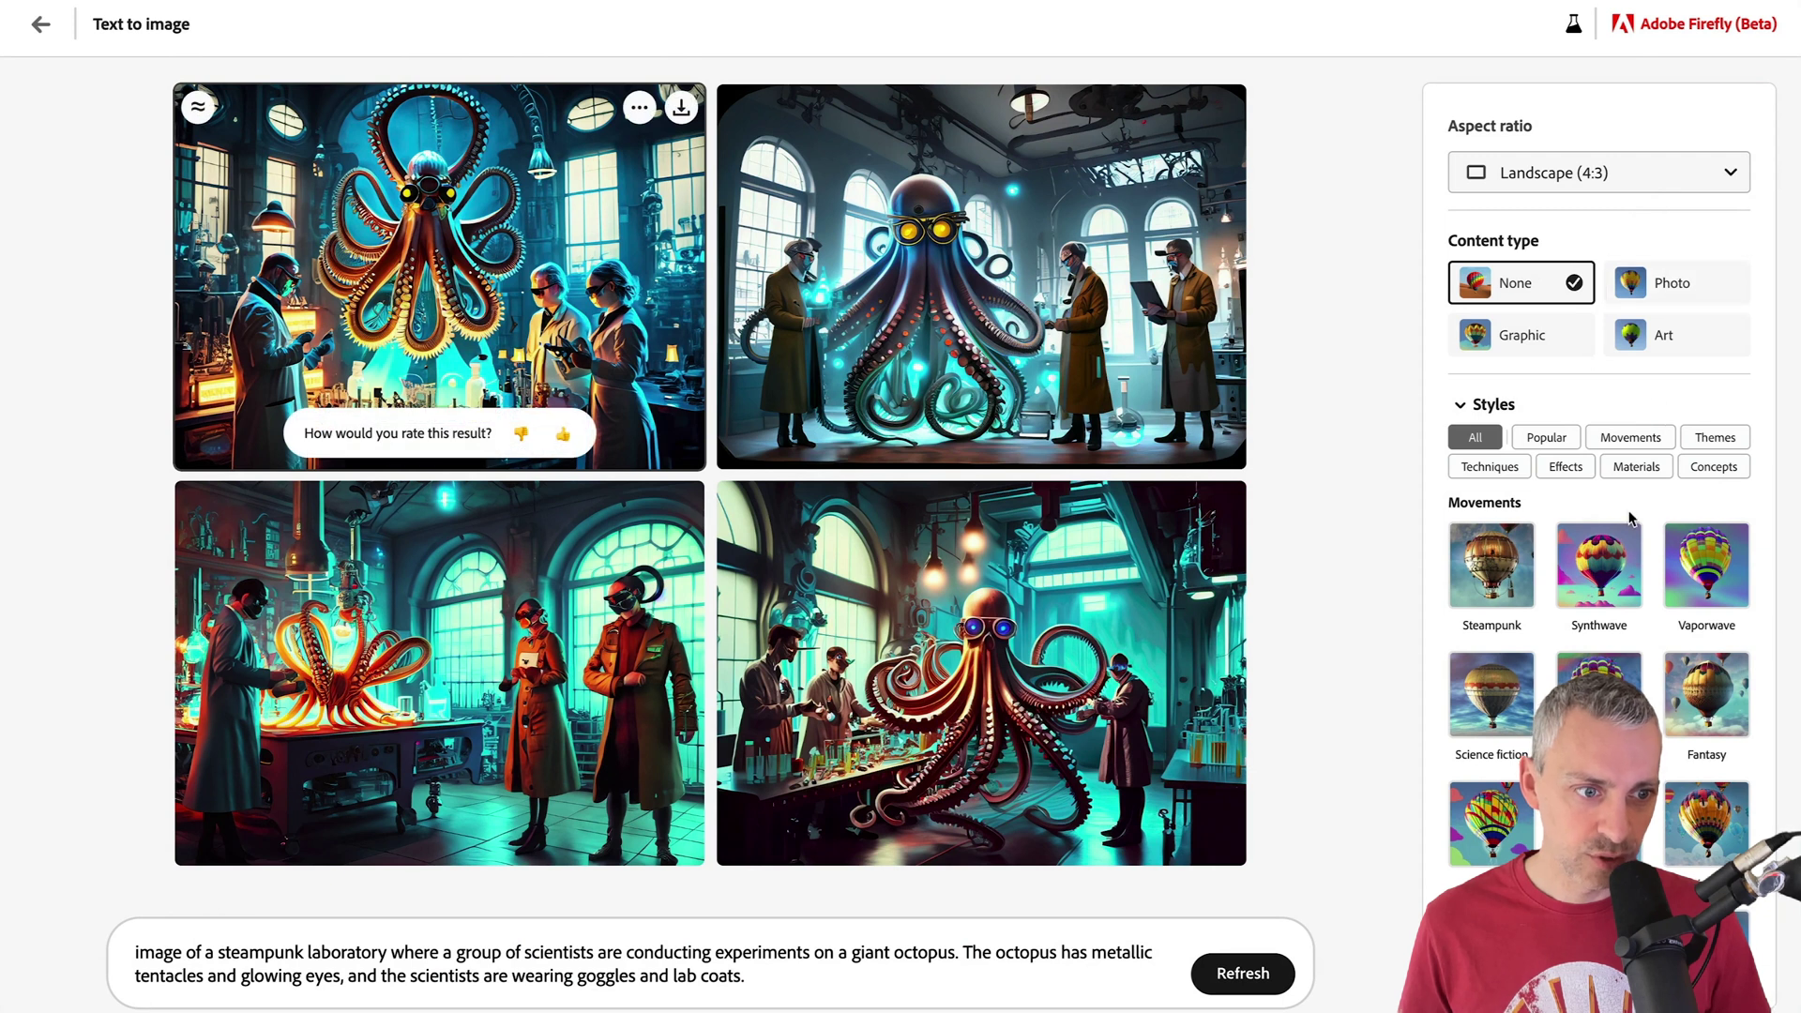
Regenerate the octopus laboratory images with the Vaporwave, Science fiction, Psychedelic and Concept art styles.
left_click(1706, 557)
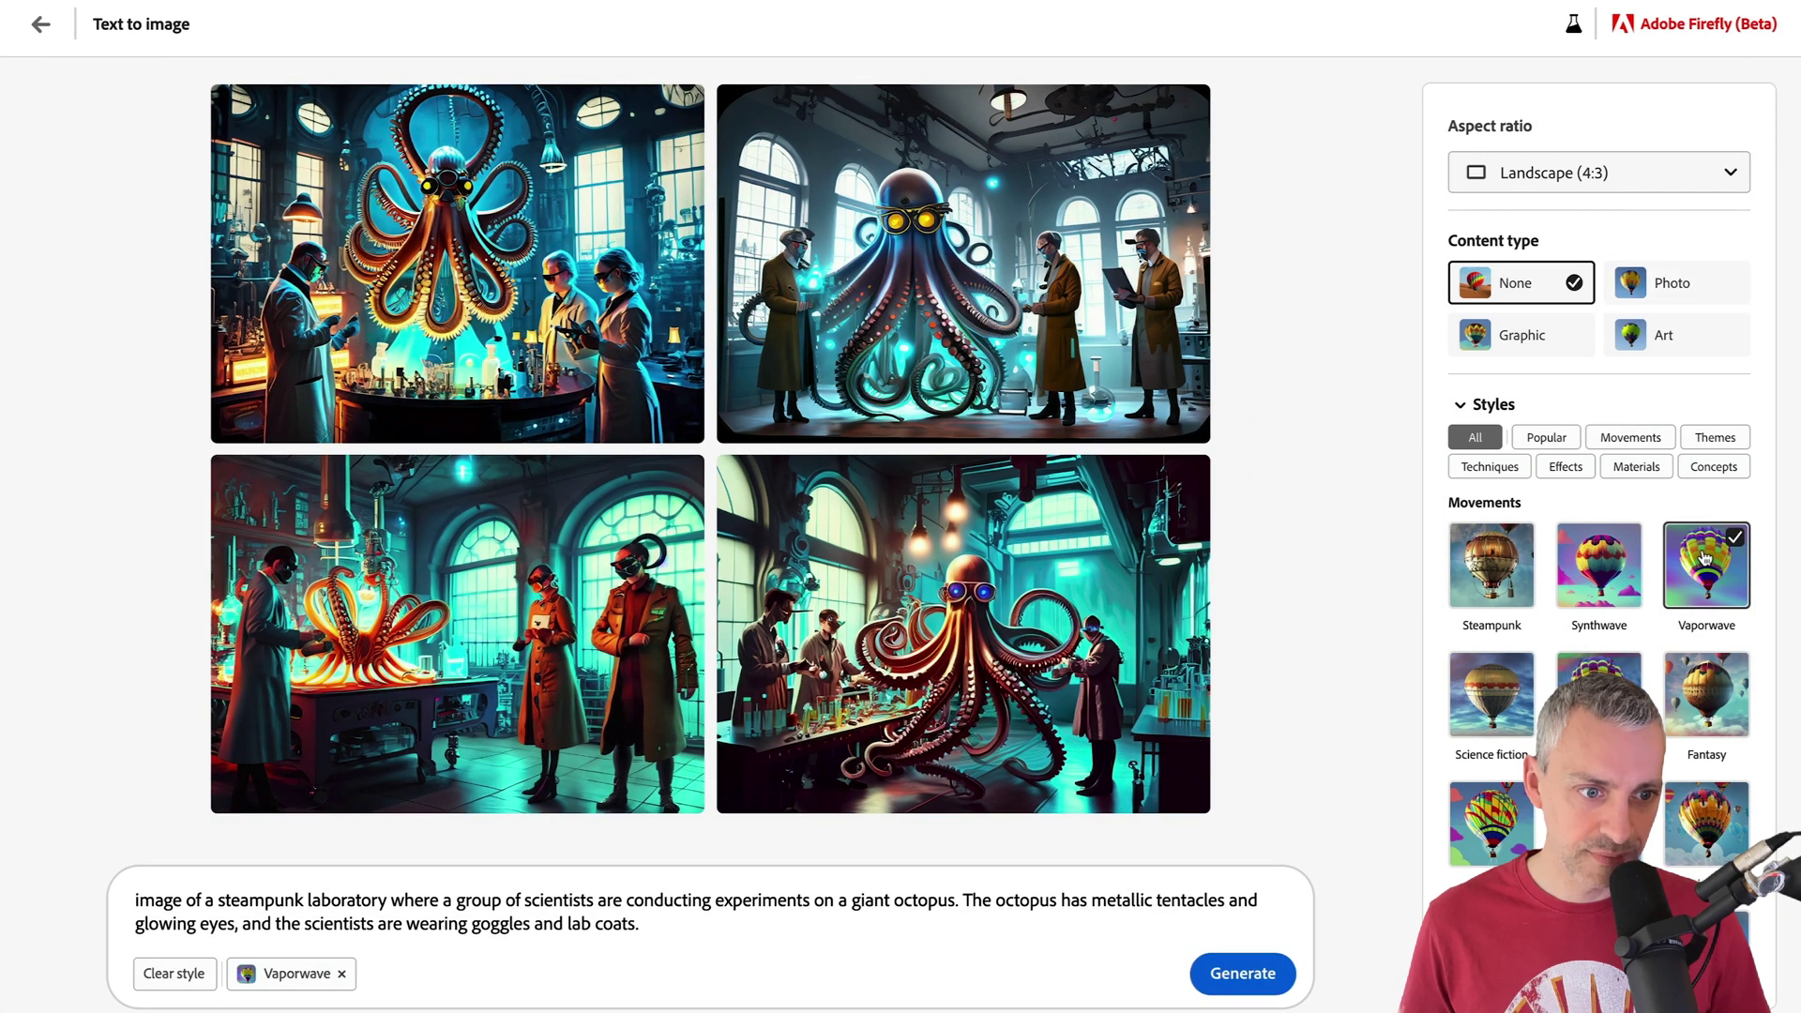
left_click(1491, 694)
scroll(1592, 412, "down", 3)
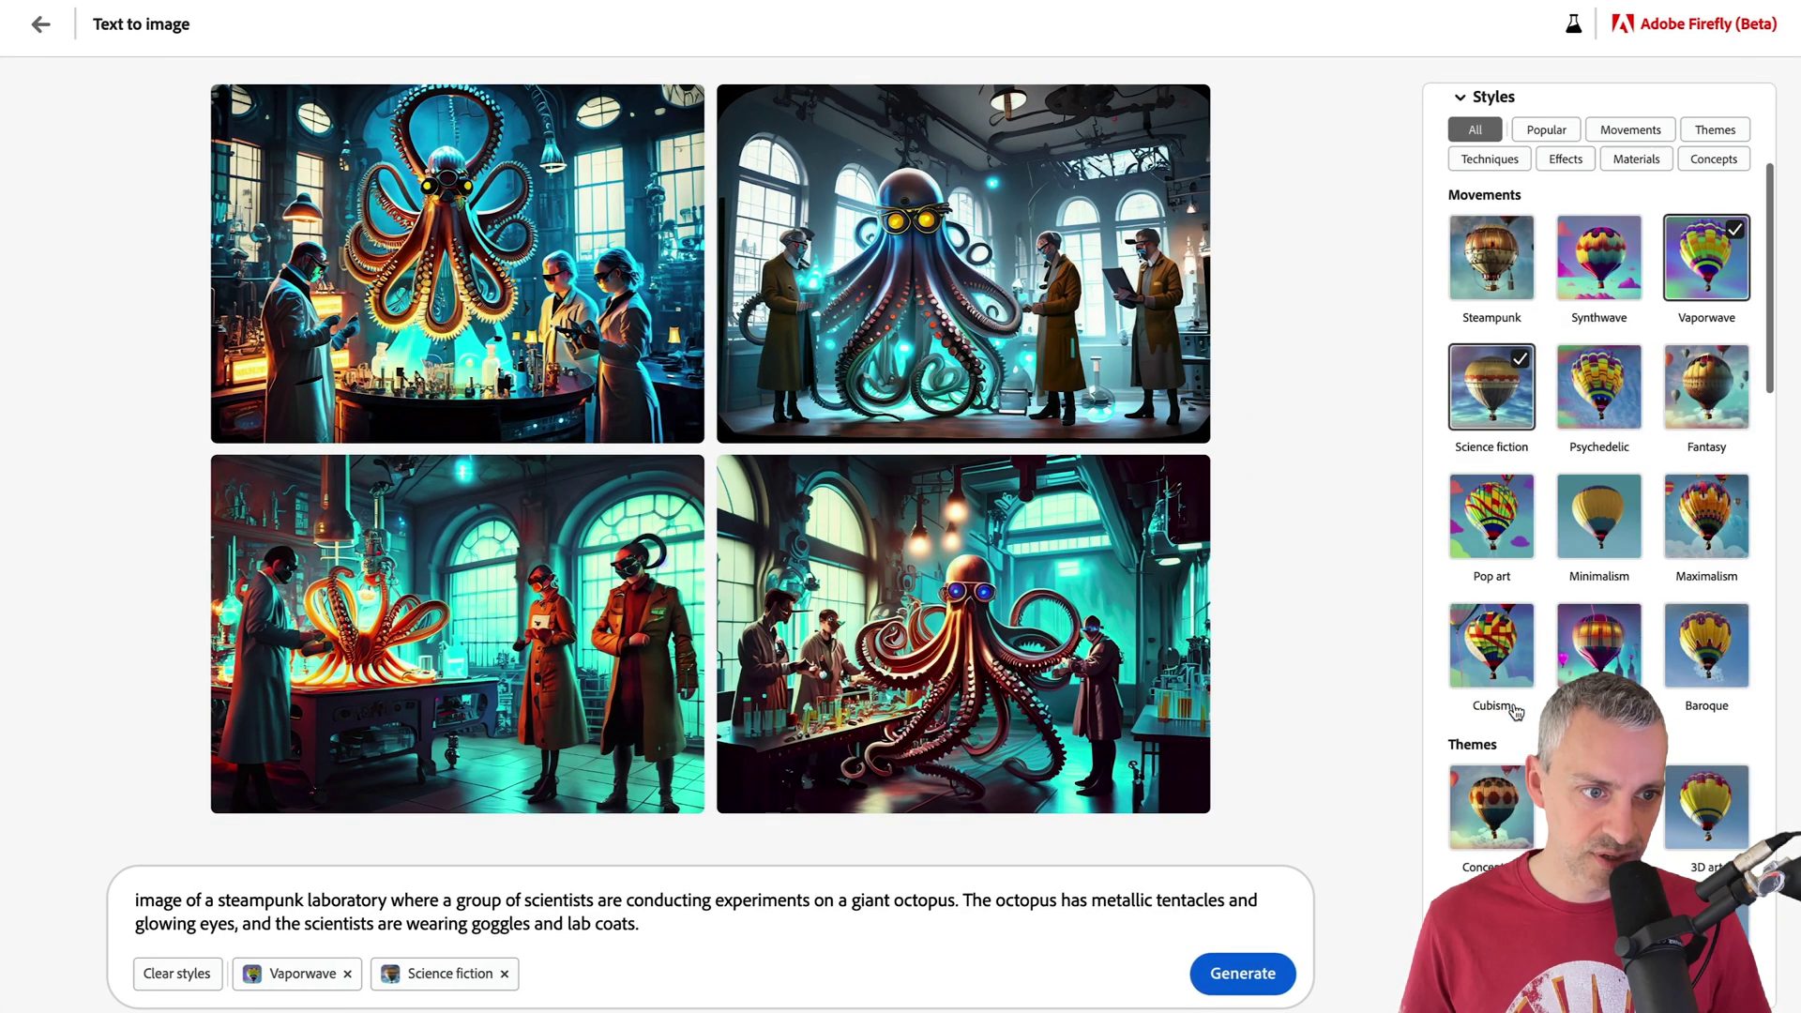
left_click(1592, 413)
scroll(1499, 480, "down", 5)
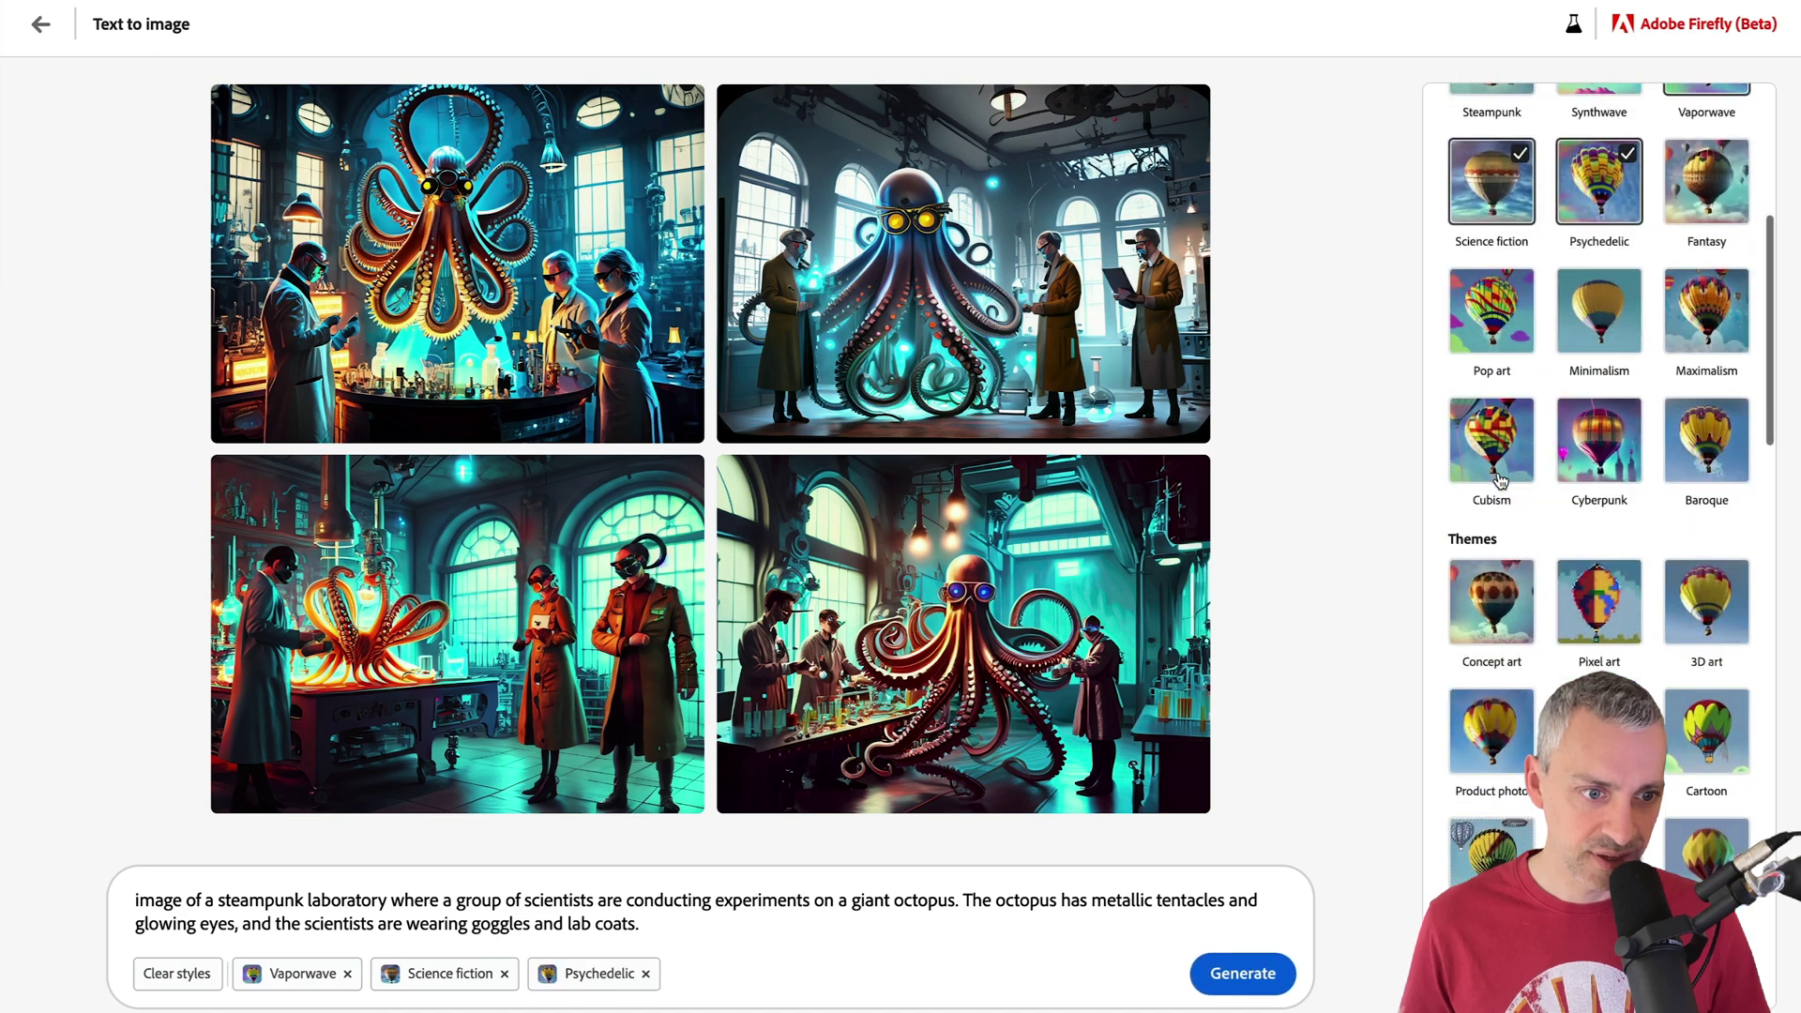
left_click(1493, 443)
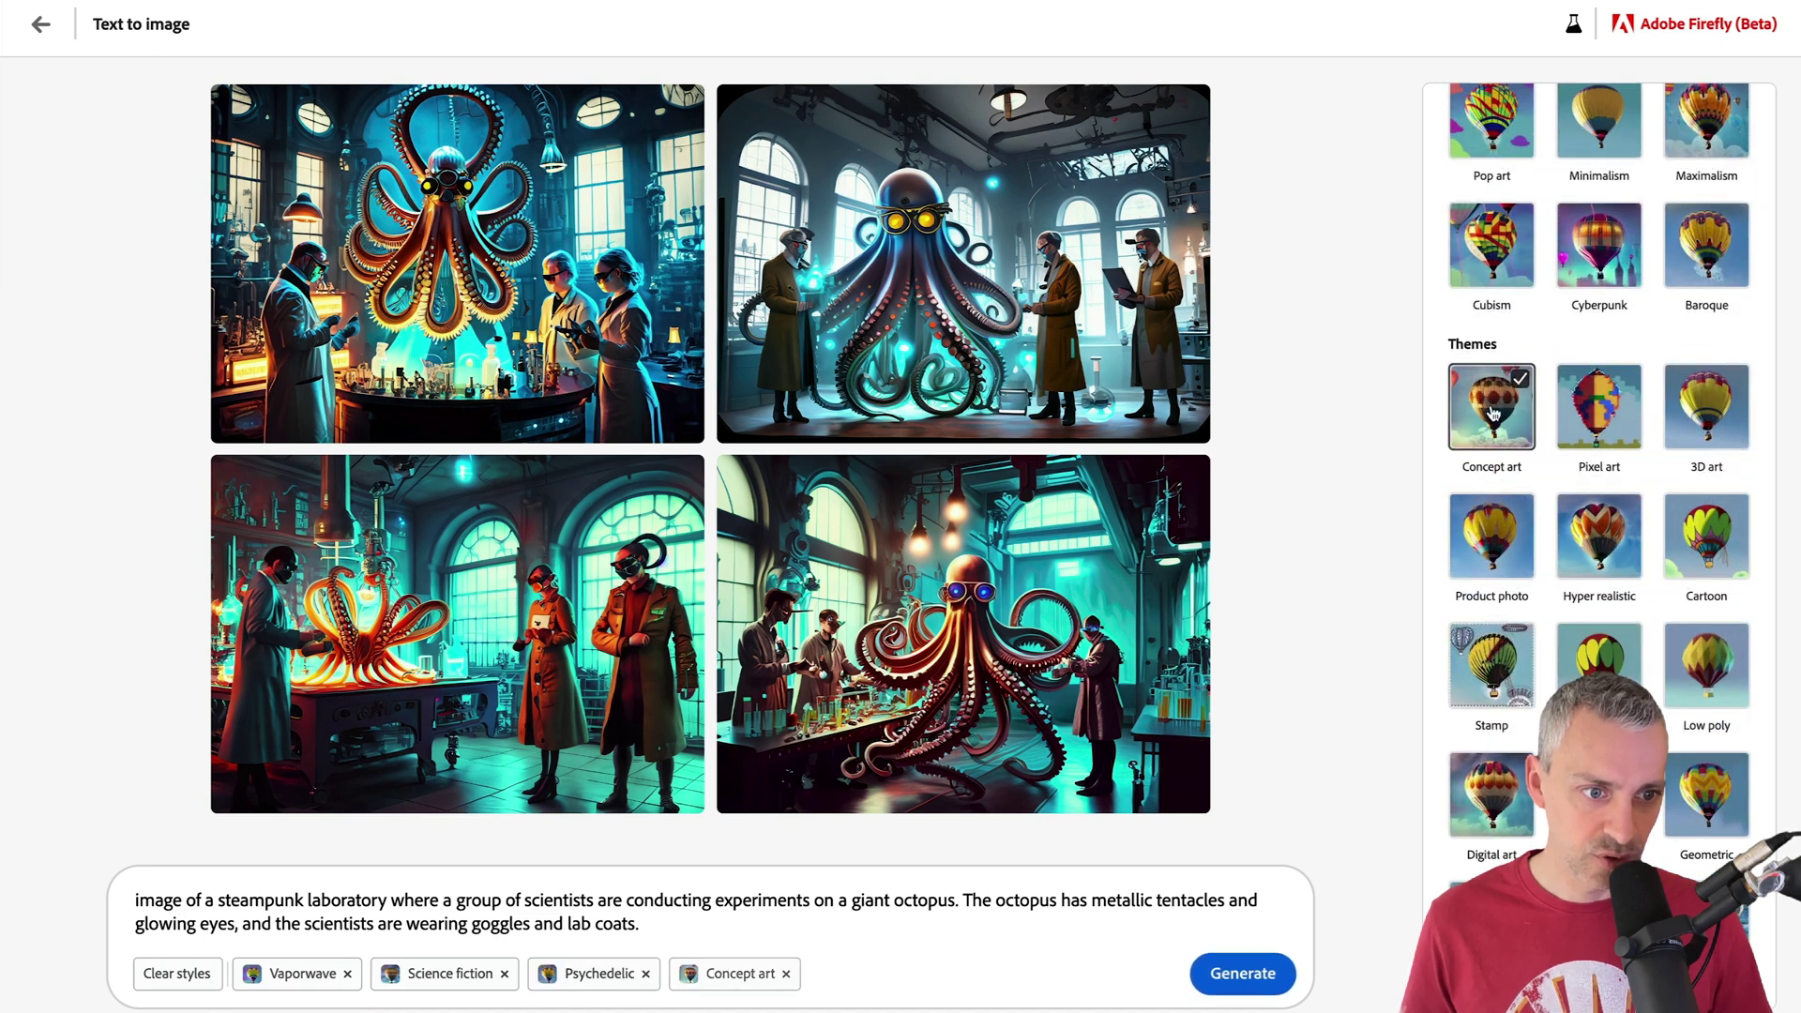
scroll(1471, 690, "down", 2)
left_click(1243, 973)
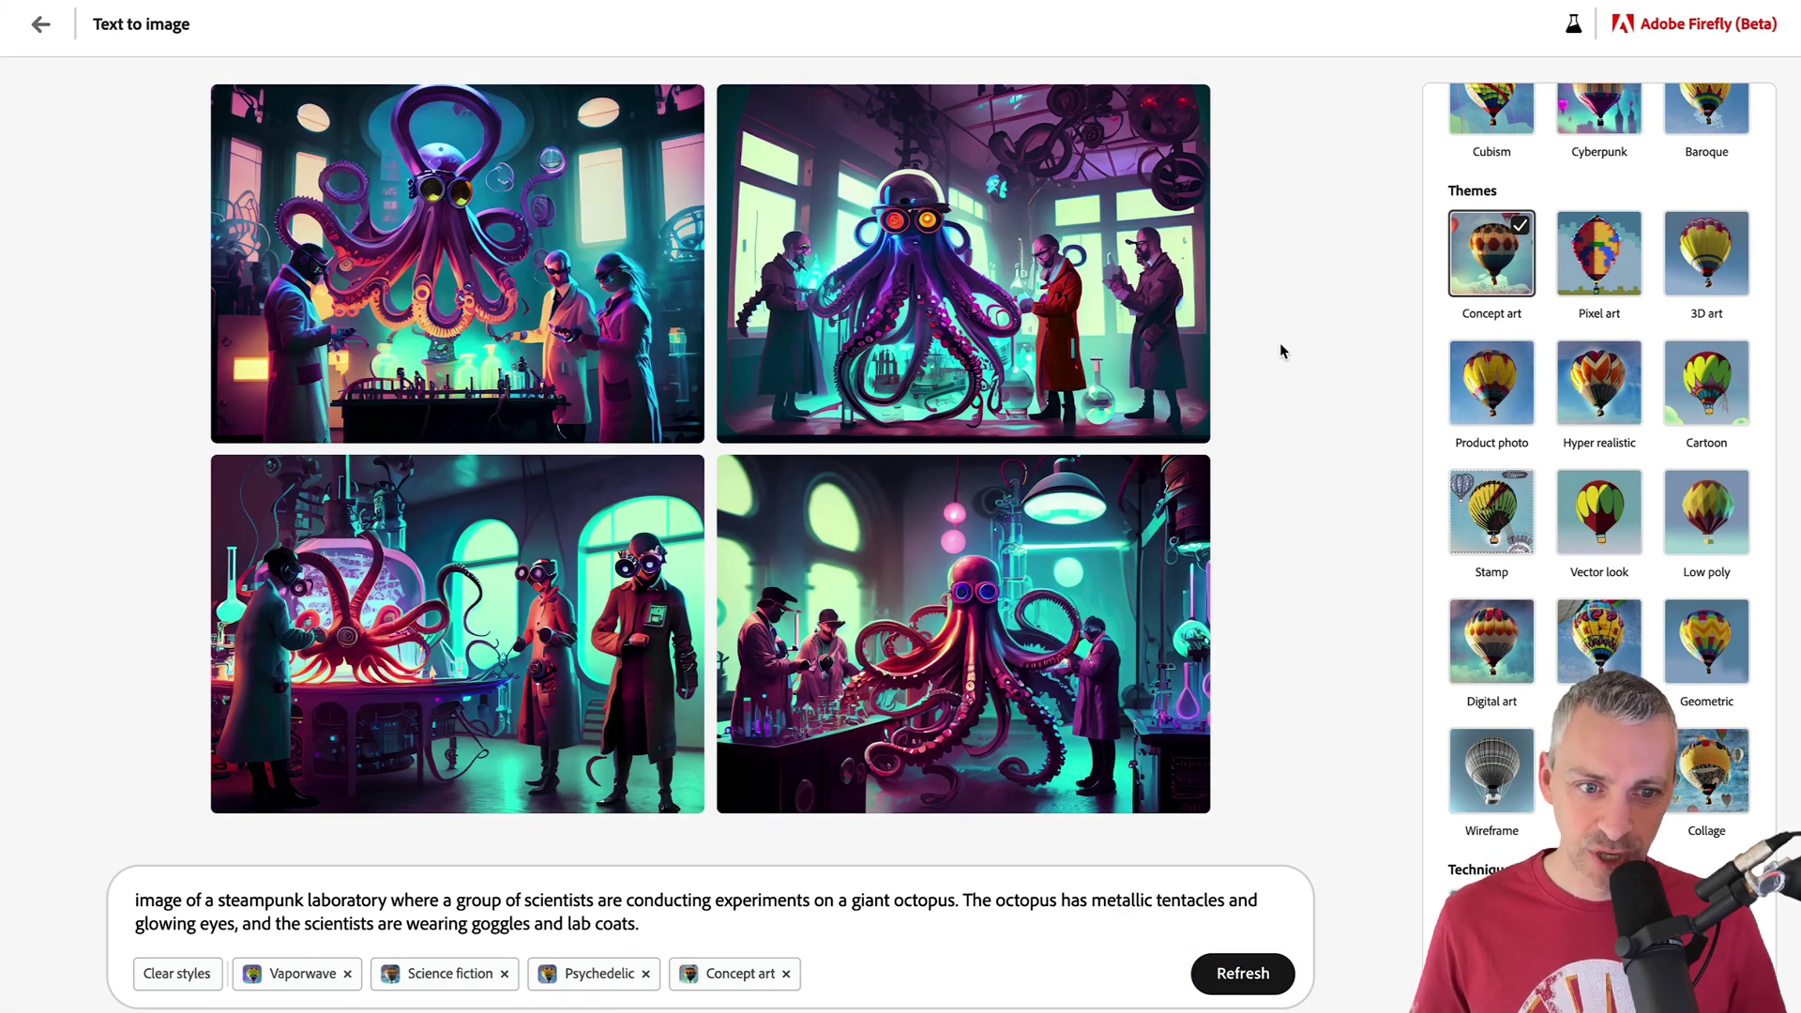
Clear the styles and generate Photo-type images of the breathtaking cliffs of Hawaii, with sunset casting warm colors over the towering cliffs and clear water below.
left_click(199, 961)
left_click_drag(766, 978, 159, 896)
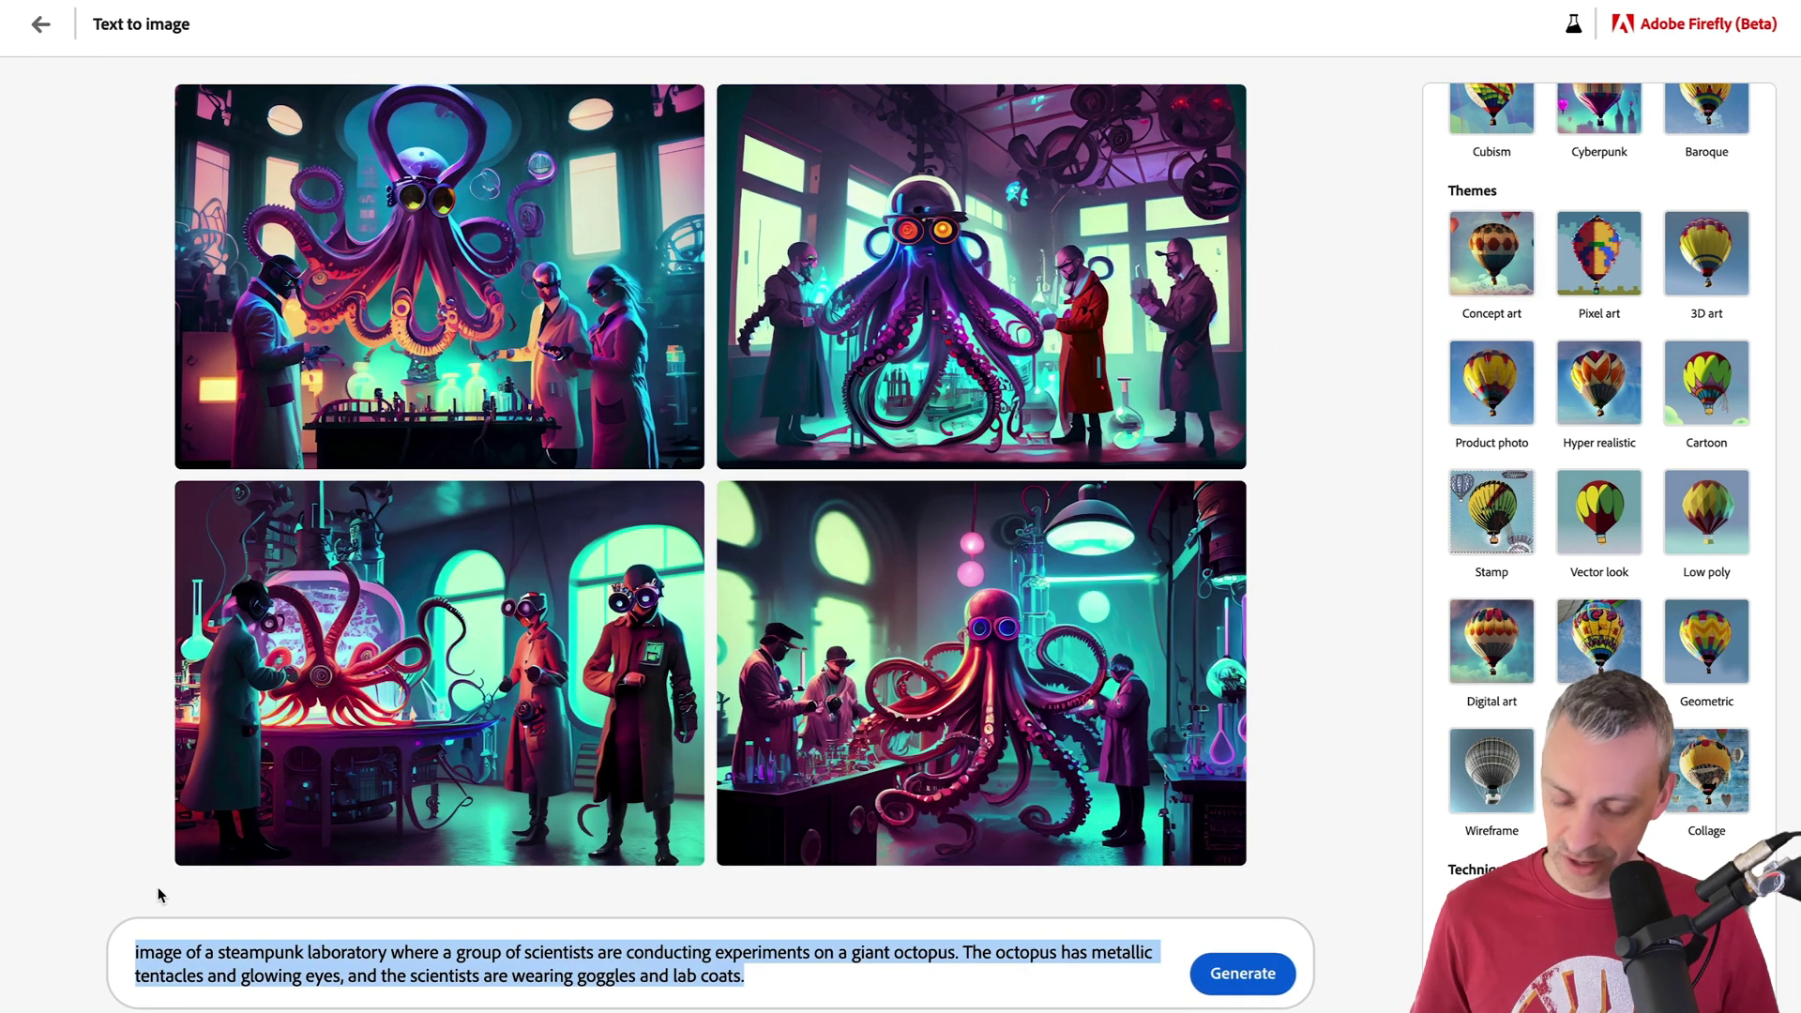
type("Generate an image of the breathtaking cliffs of Hawaii. The sun sets over the ocean, casting warm colors over the towering cliffs and clear water below.")
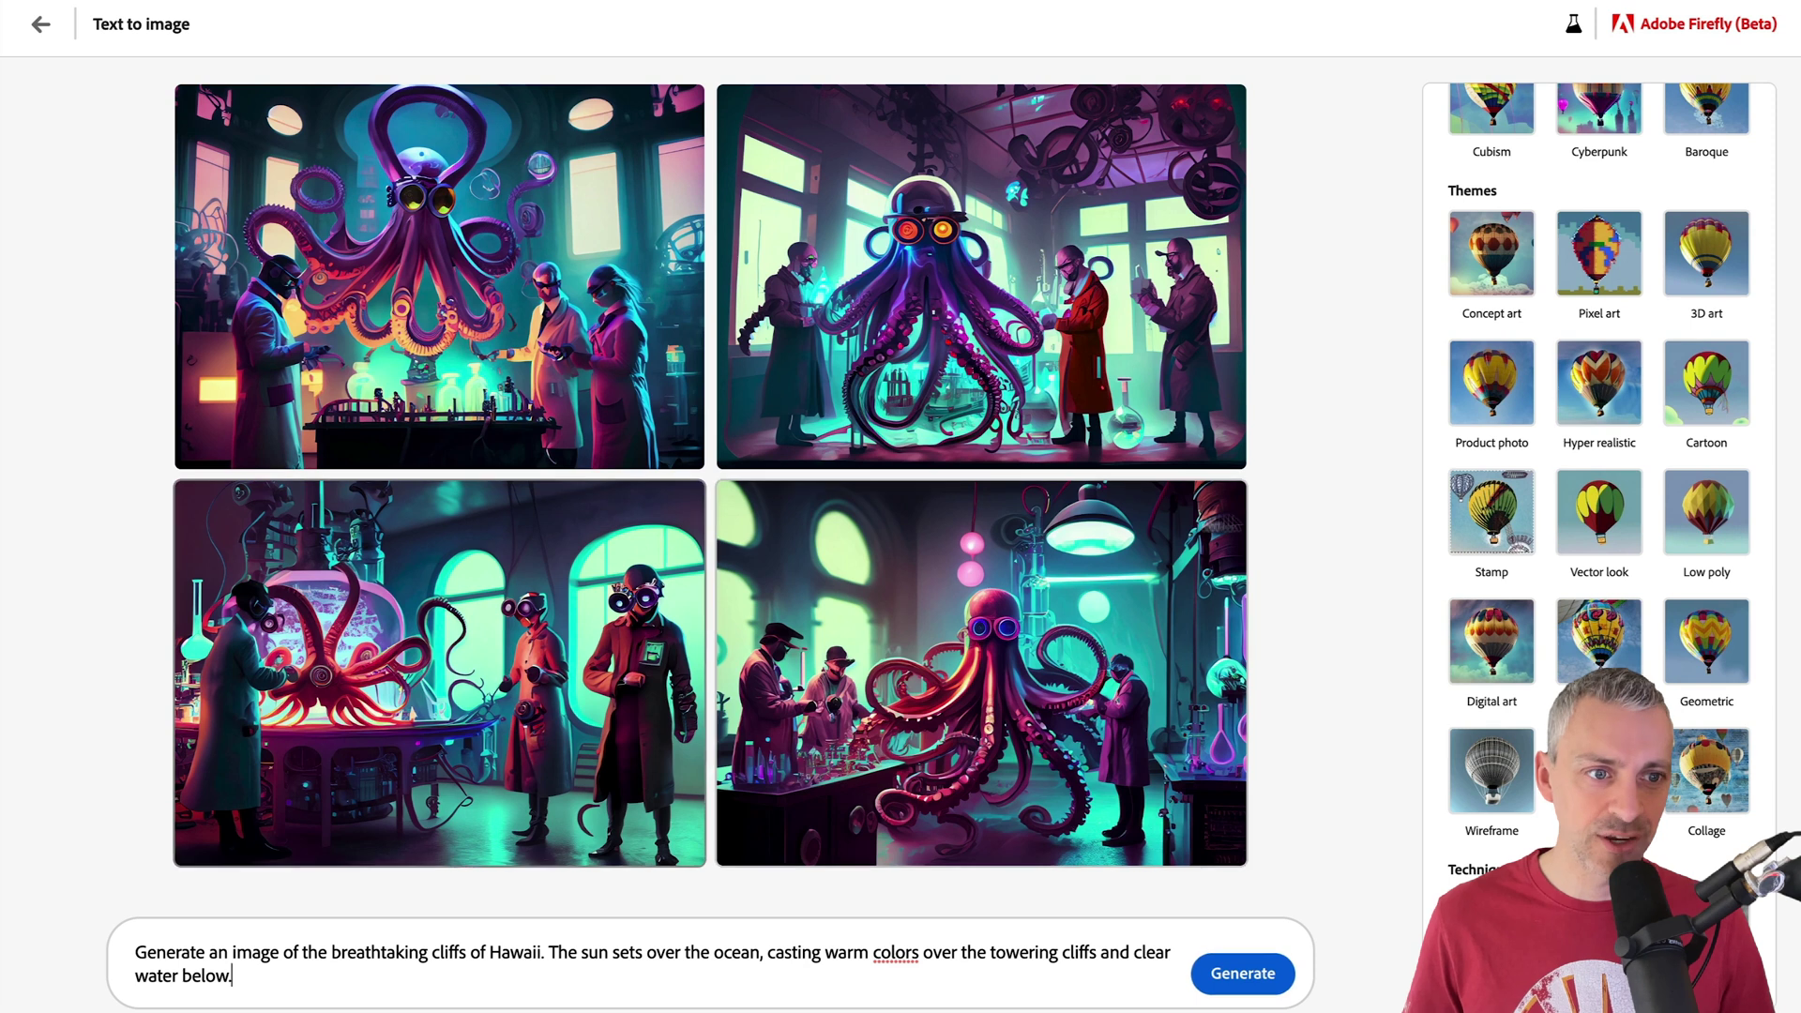
scroll(1489, 235, "up", 15)
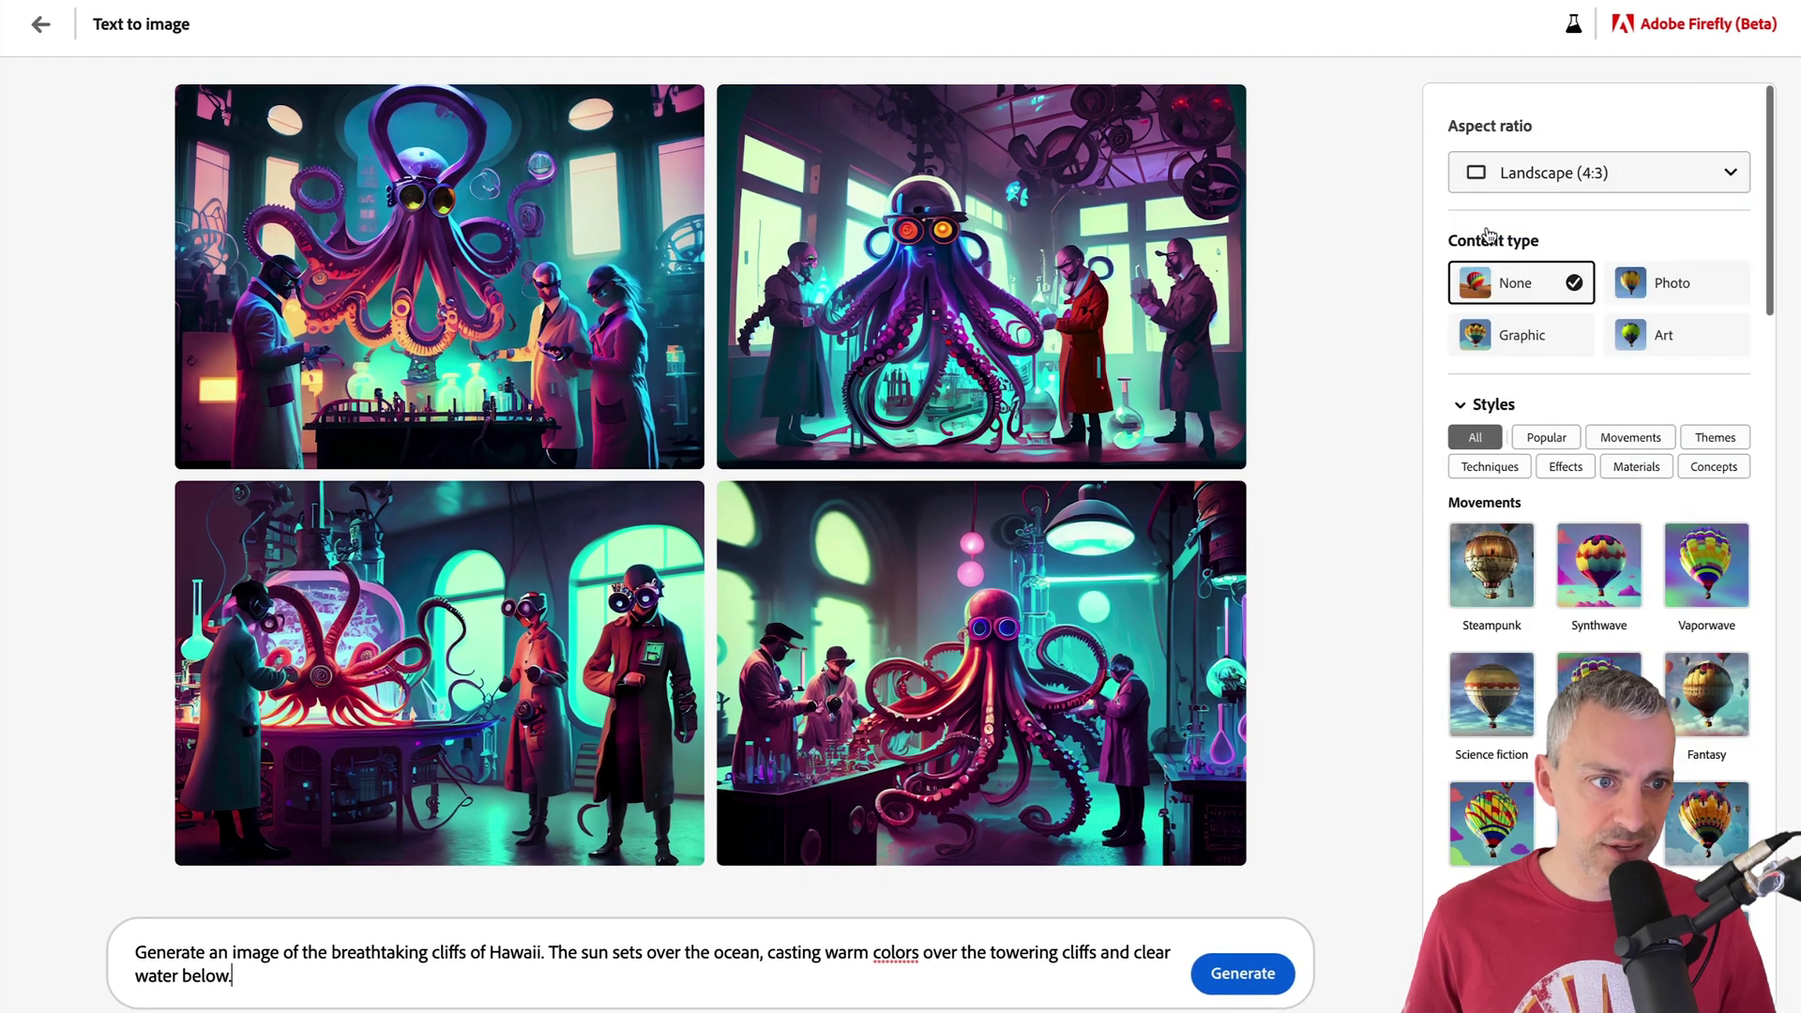
left_click(1698, 295)
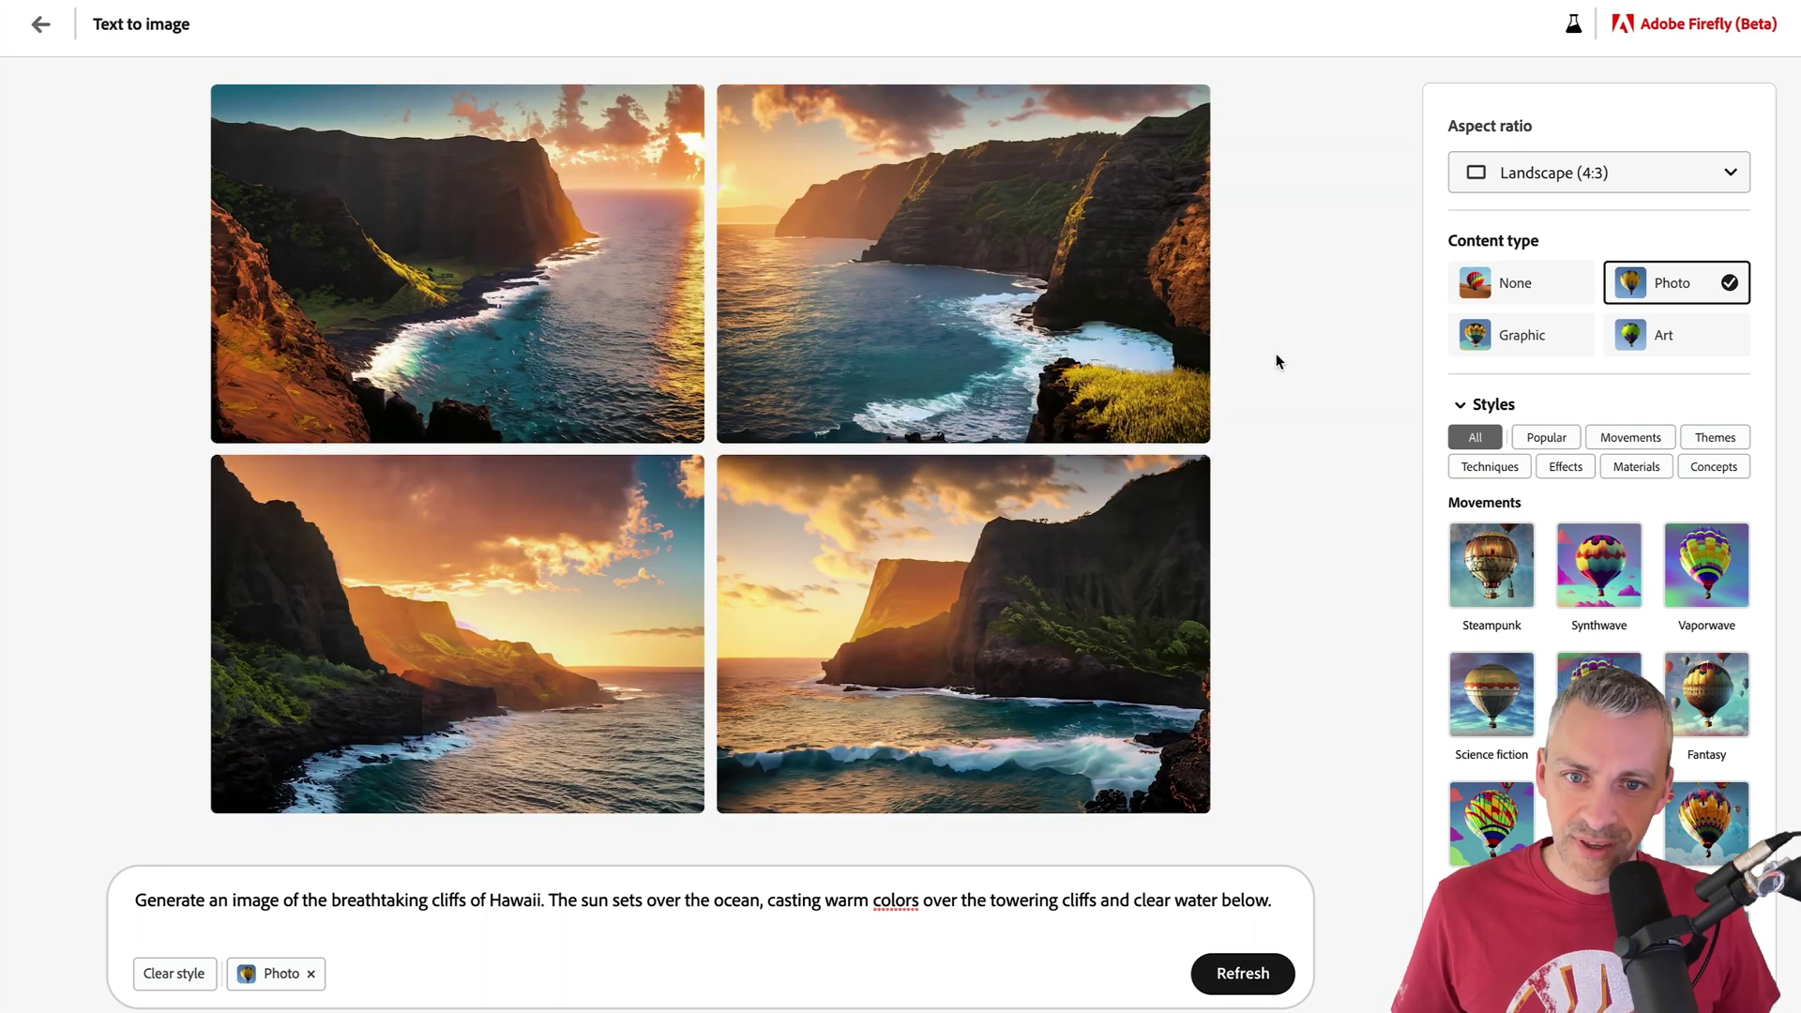
View the four Hawaii cliff images enlarged, one after another, and return to the image grid.
left_click(491, 382)
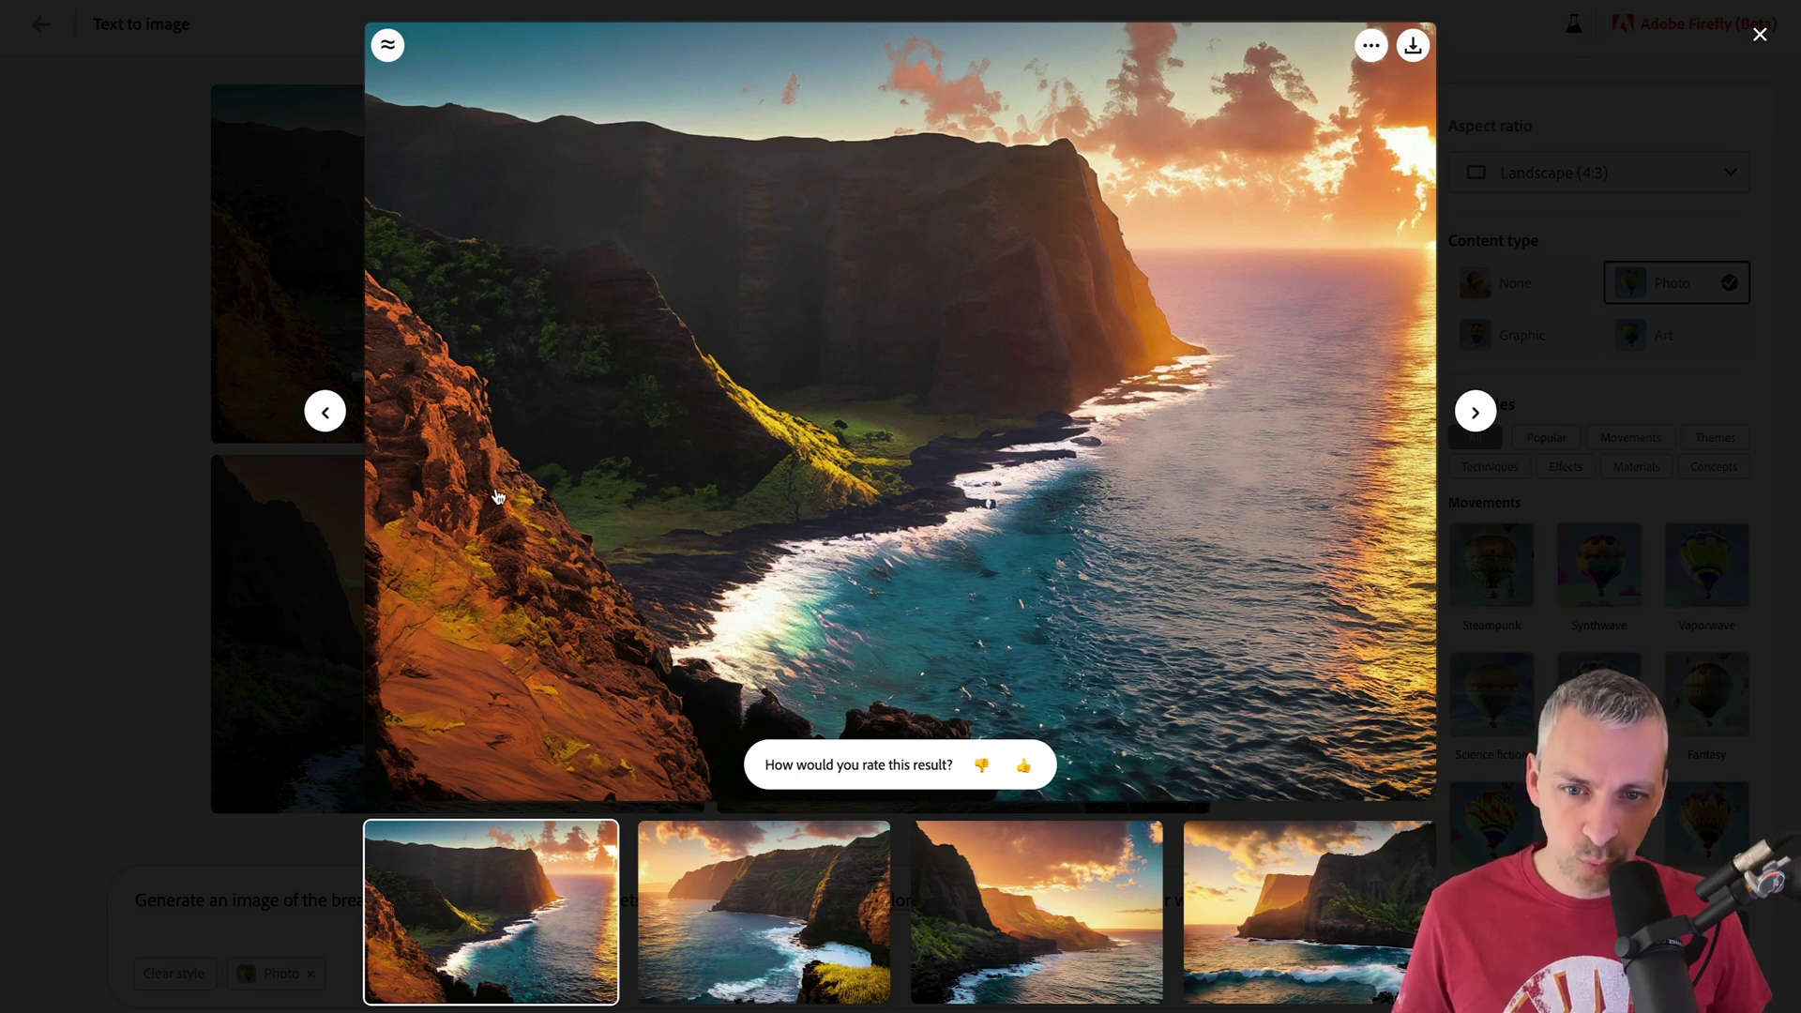
left_click(1475, 412)
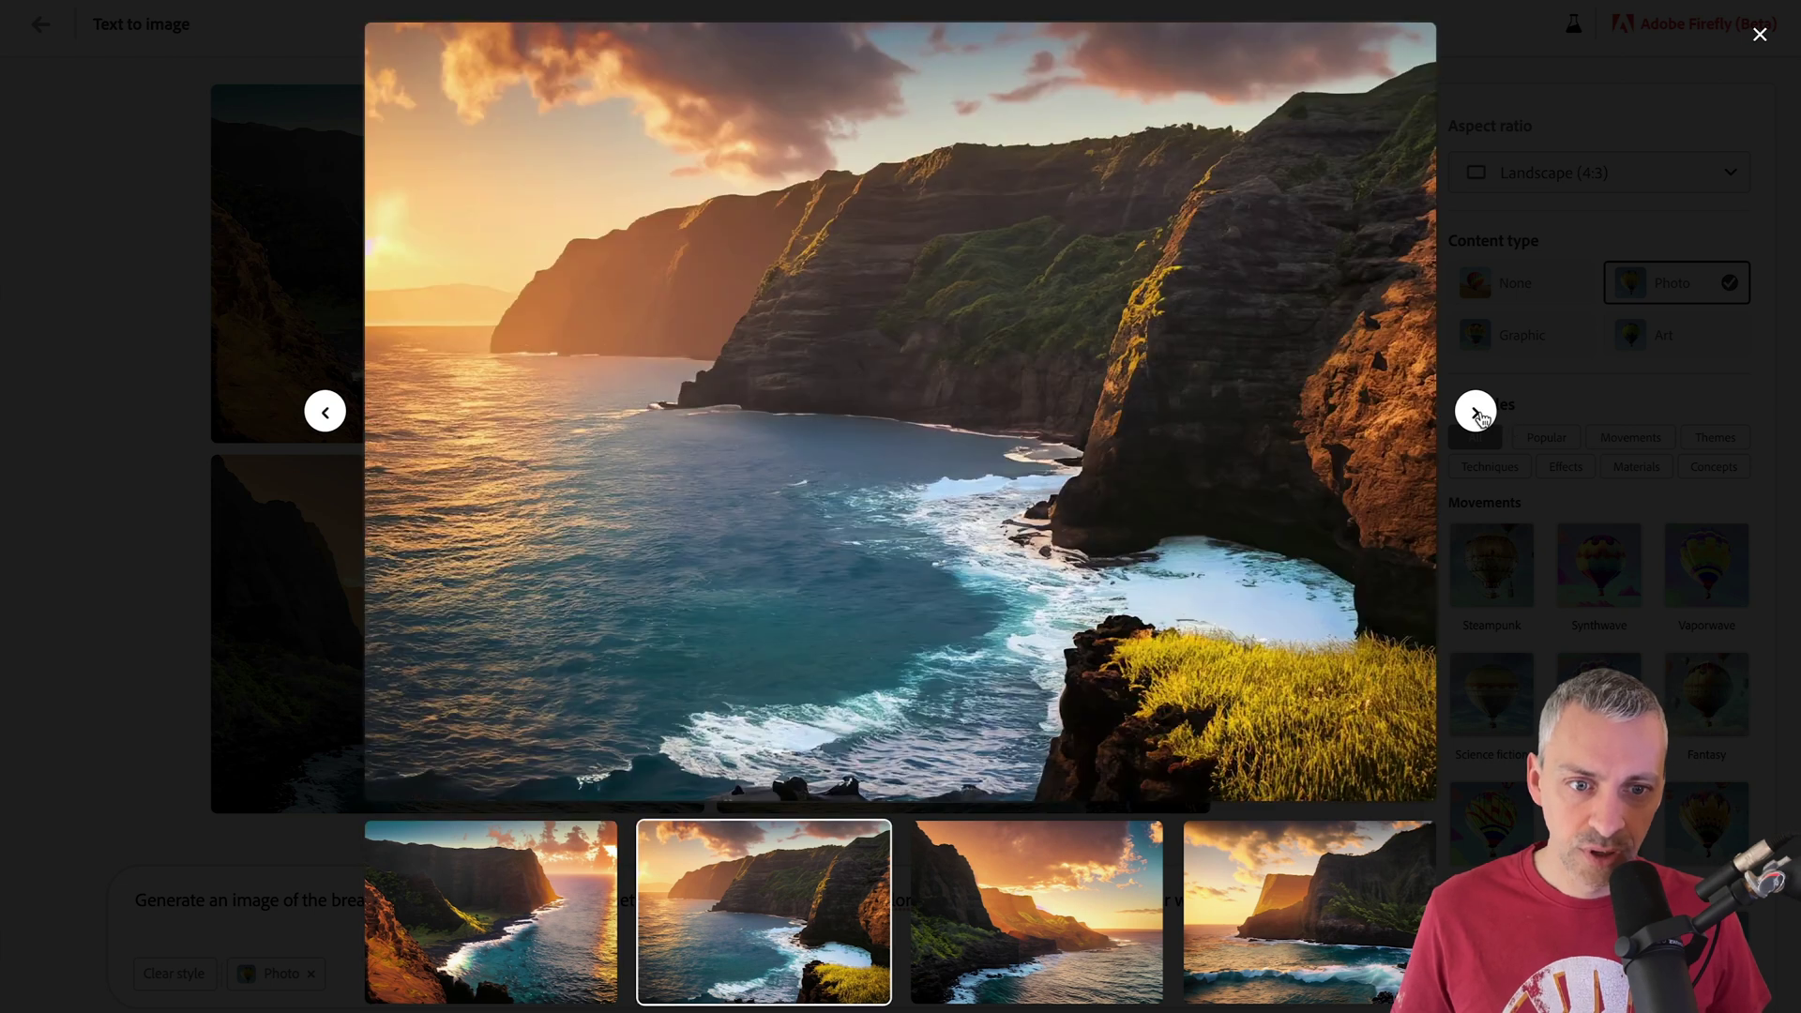
left_click(1475, 412)
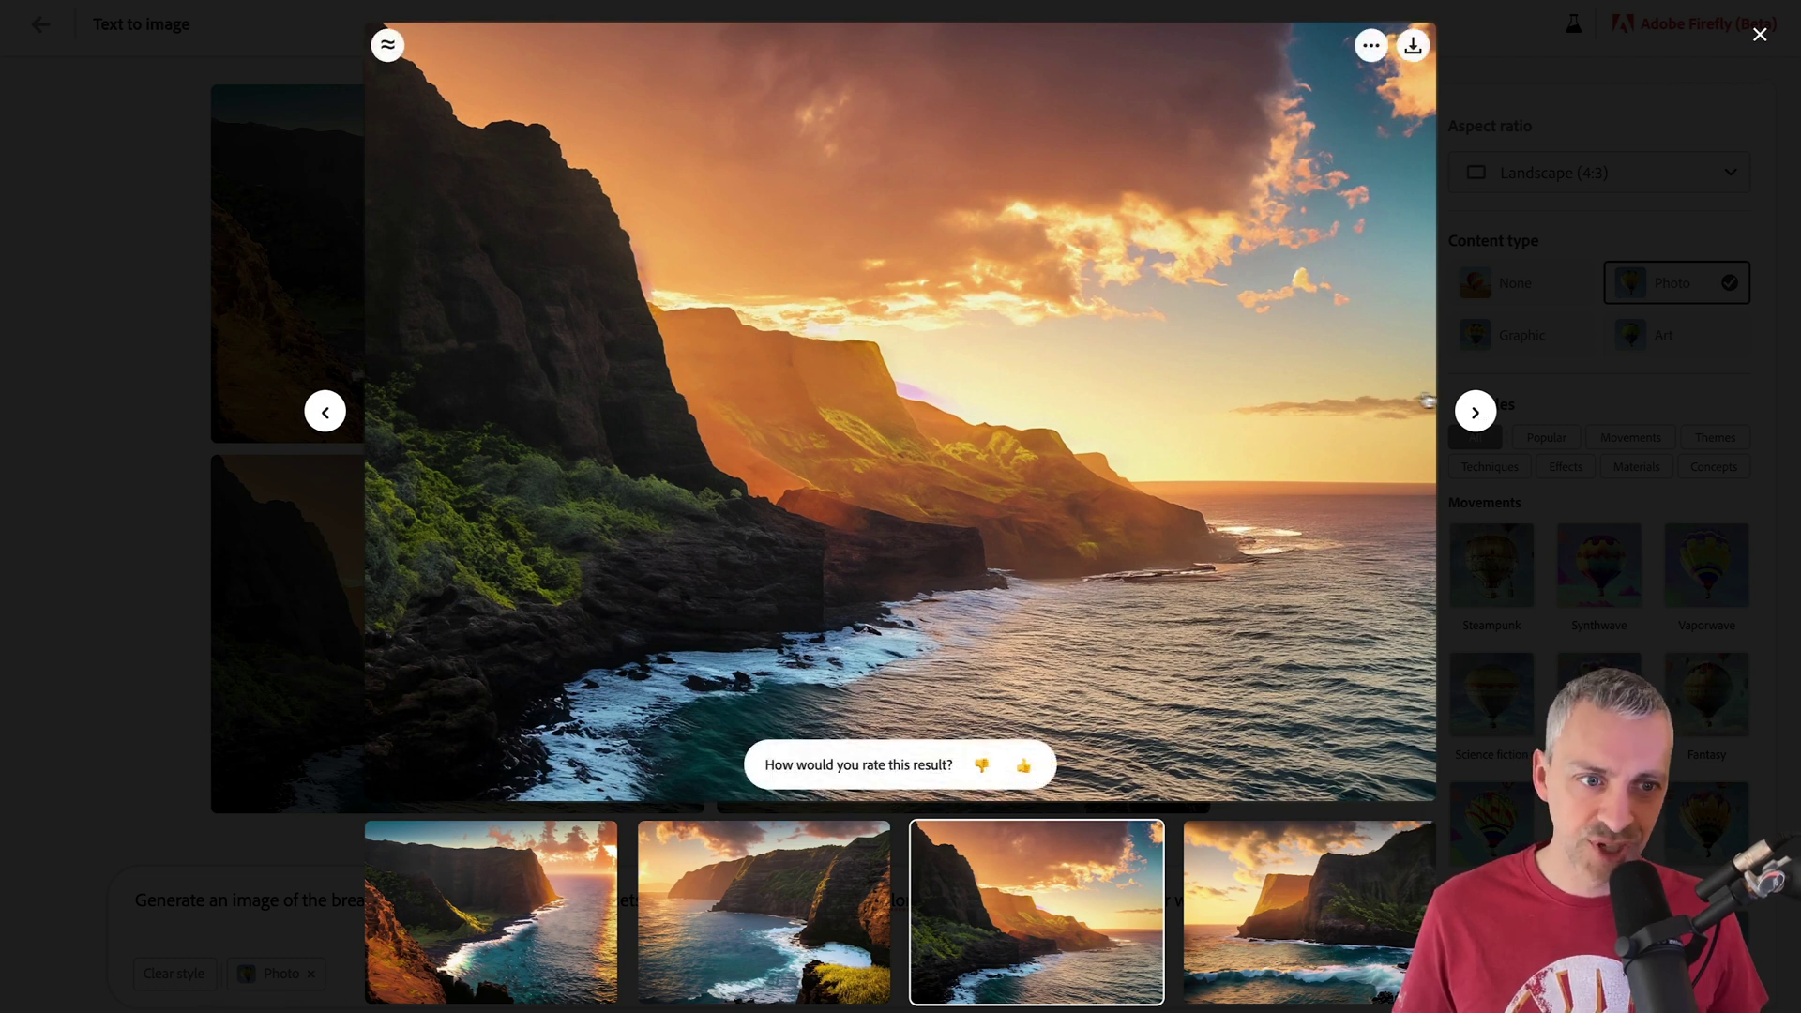
left_click(1475, 411)
left_click(1475, 411)
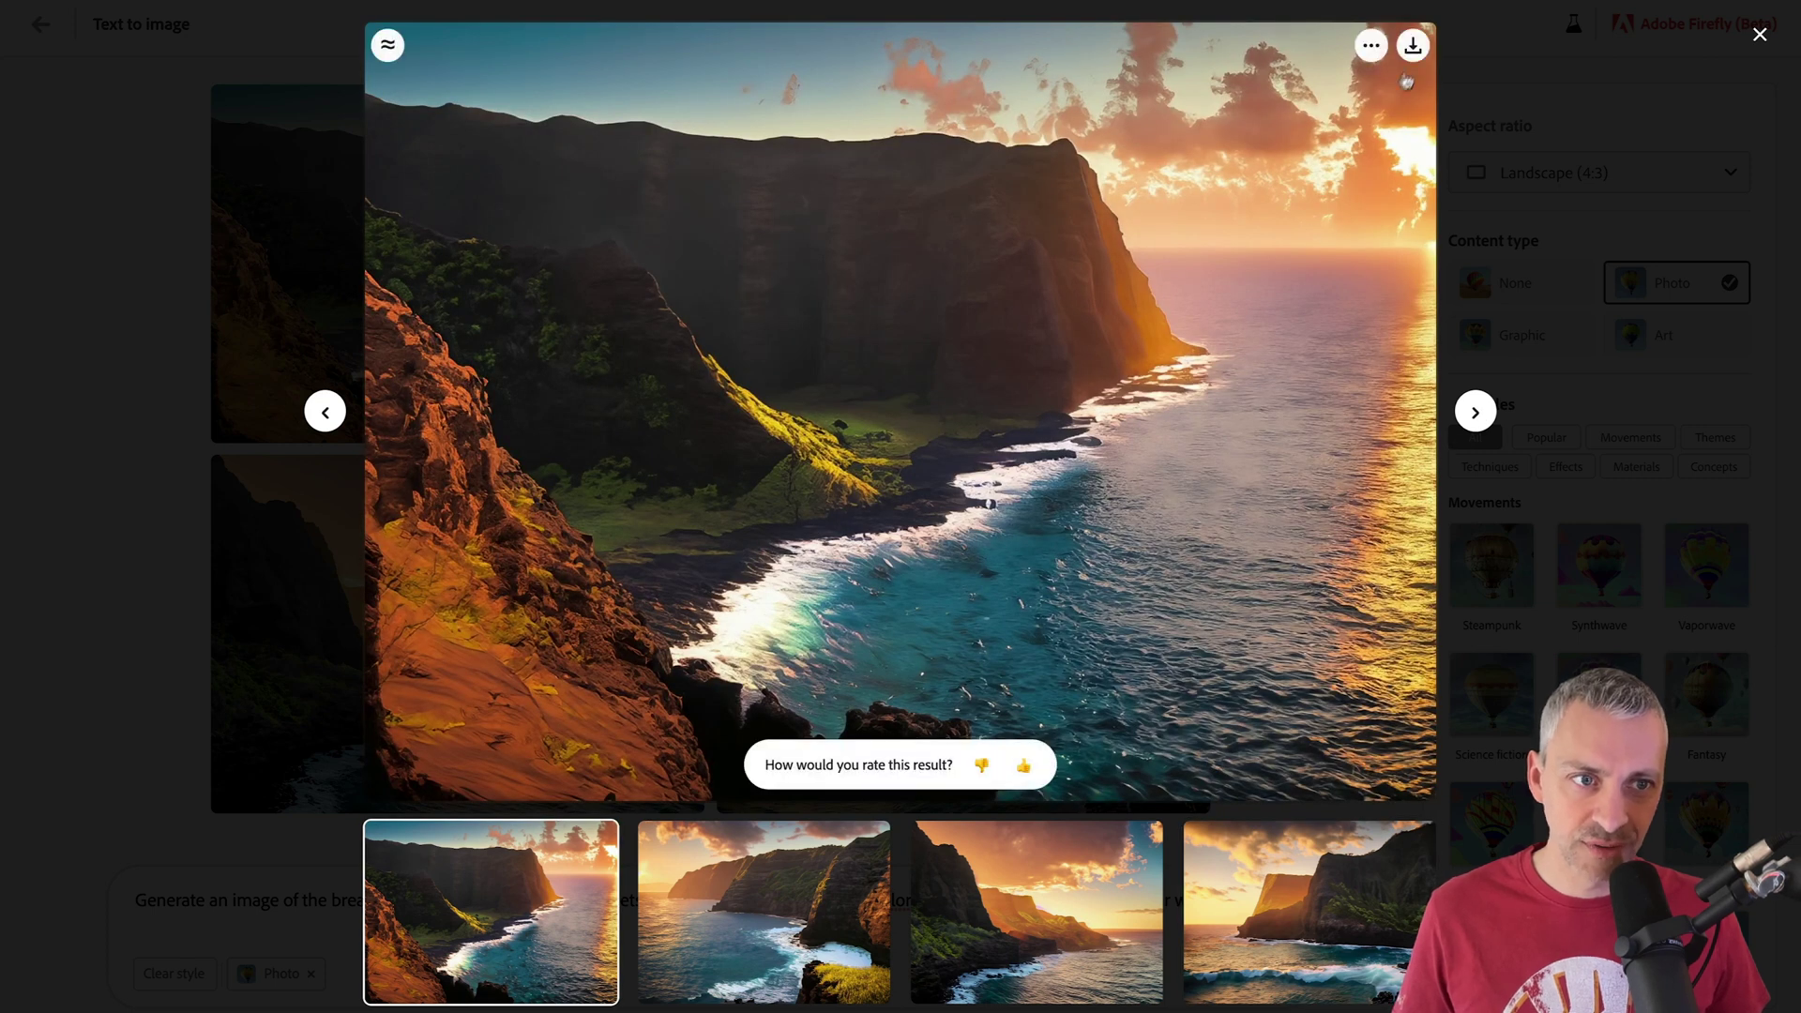
left_click(1412, 46)
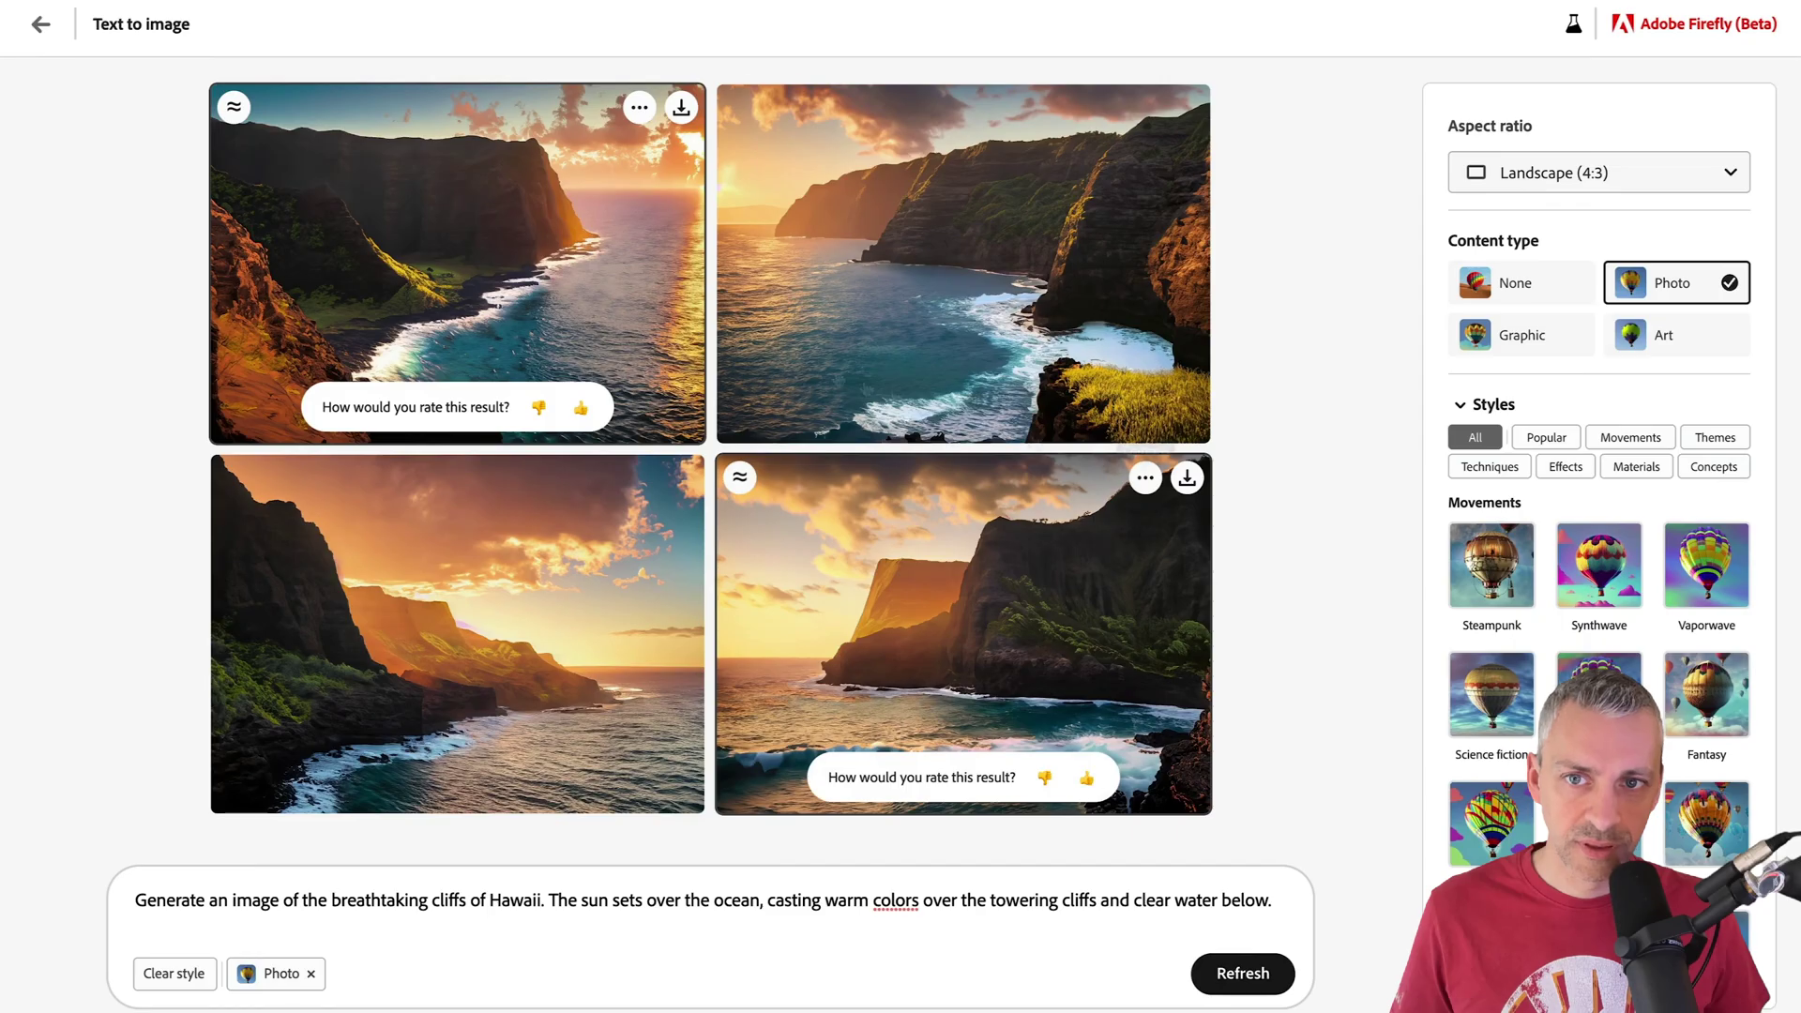
Leave the cliff results to browse the sample images in the Text to image gallery, and return to the home page.
left_click(40, 26)
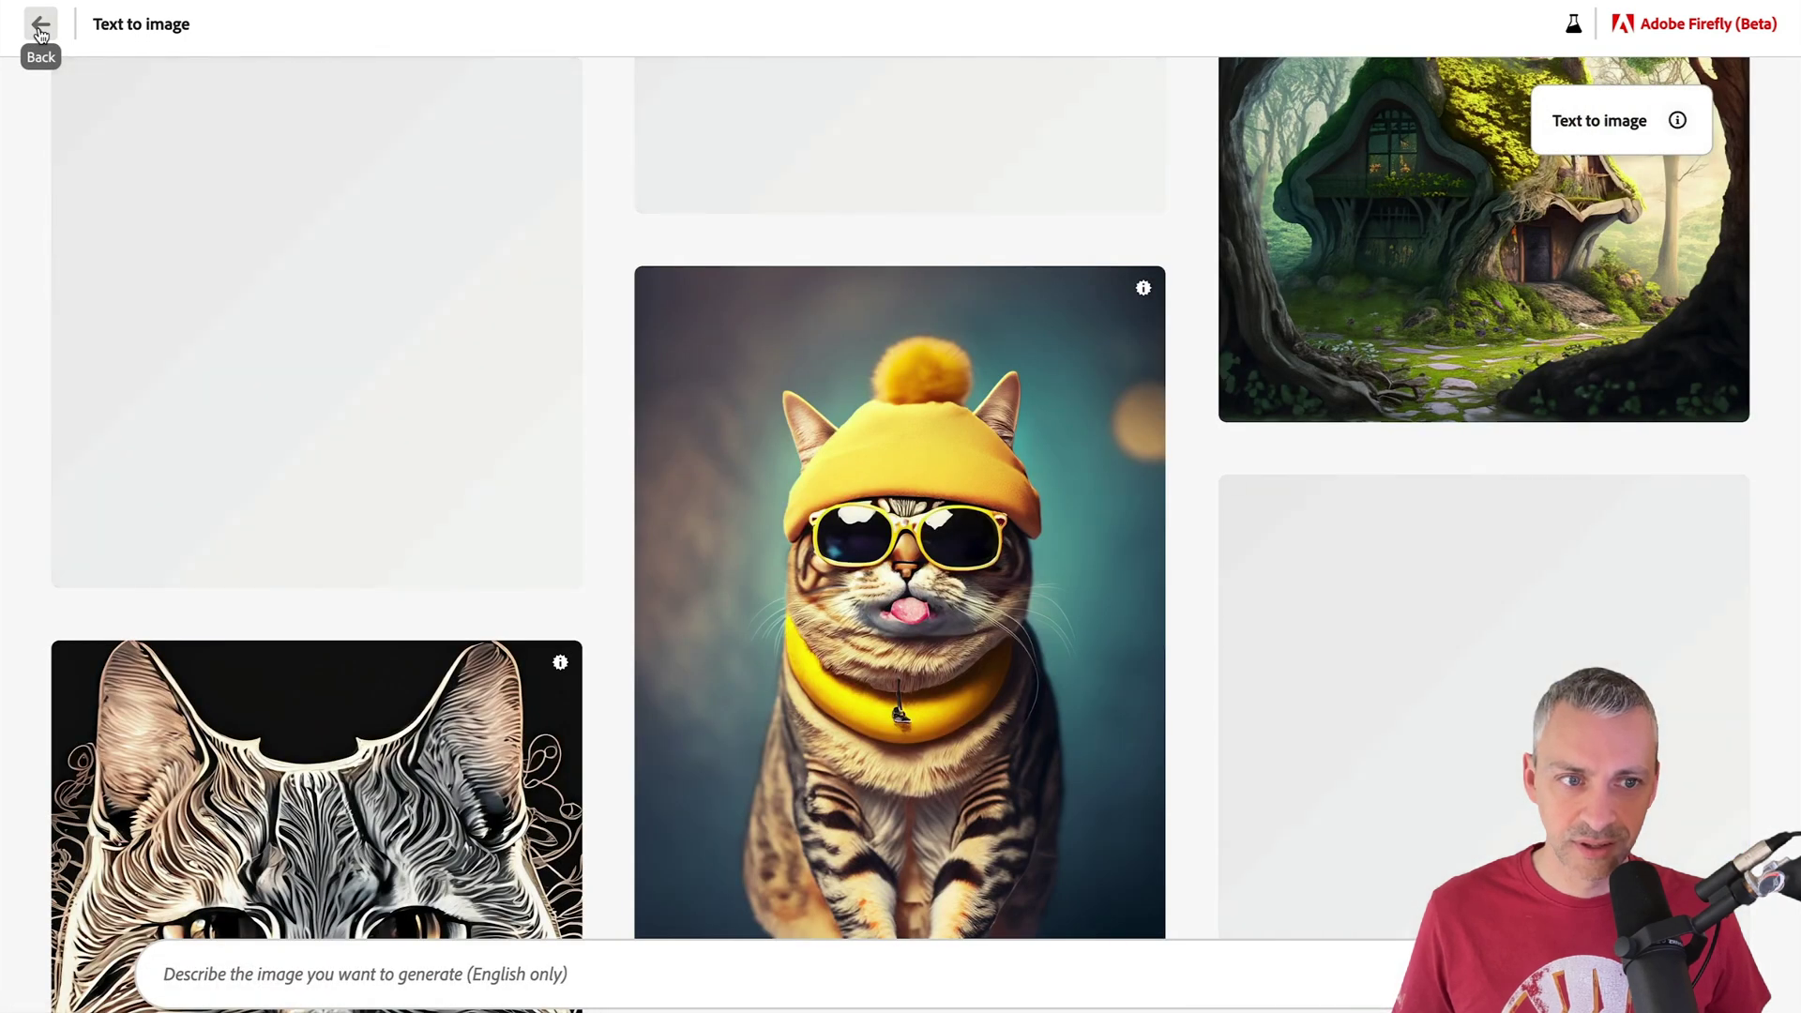
scroll(744, 537, "down", 5)
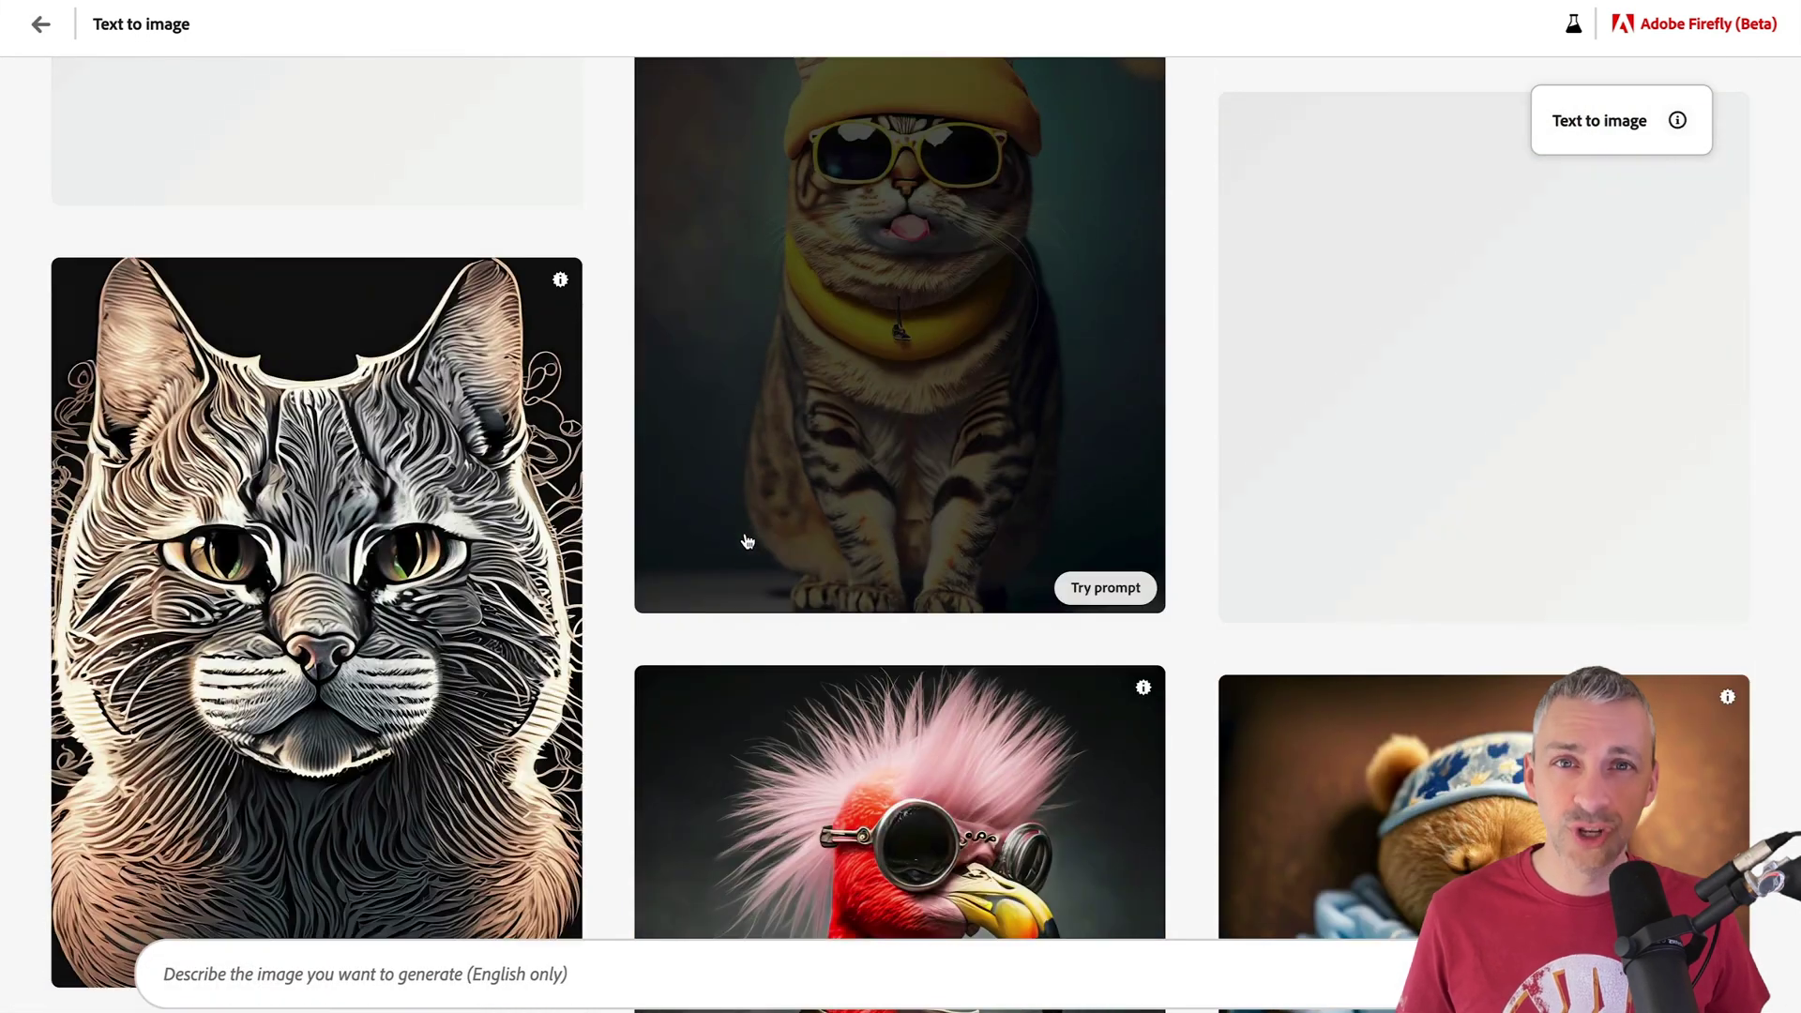
scroll(748, 541, "down", 6)
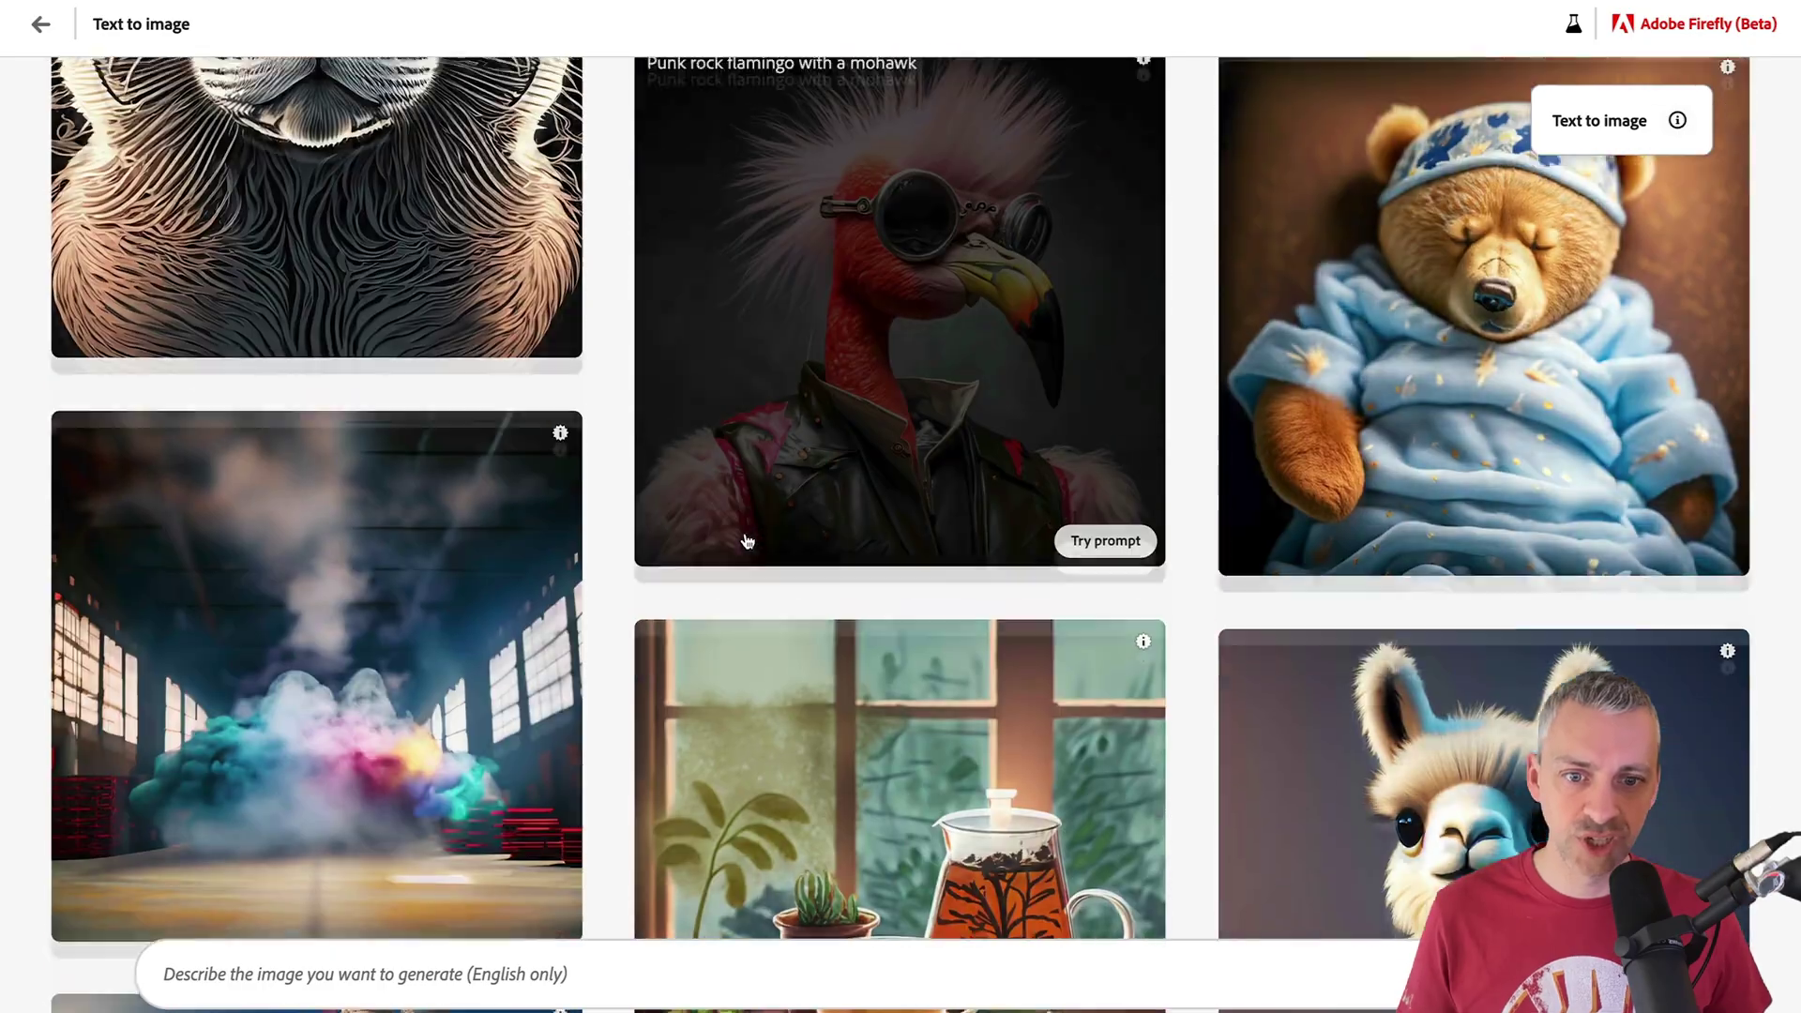
scroll(748, 541, "down", 12)
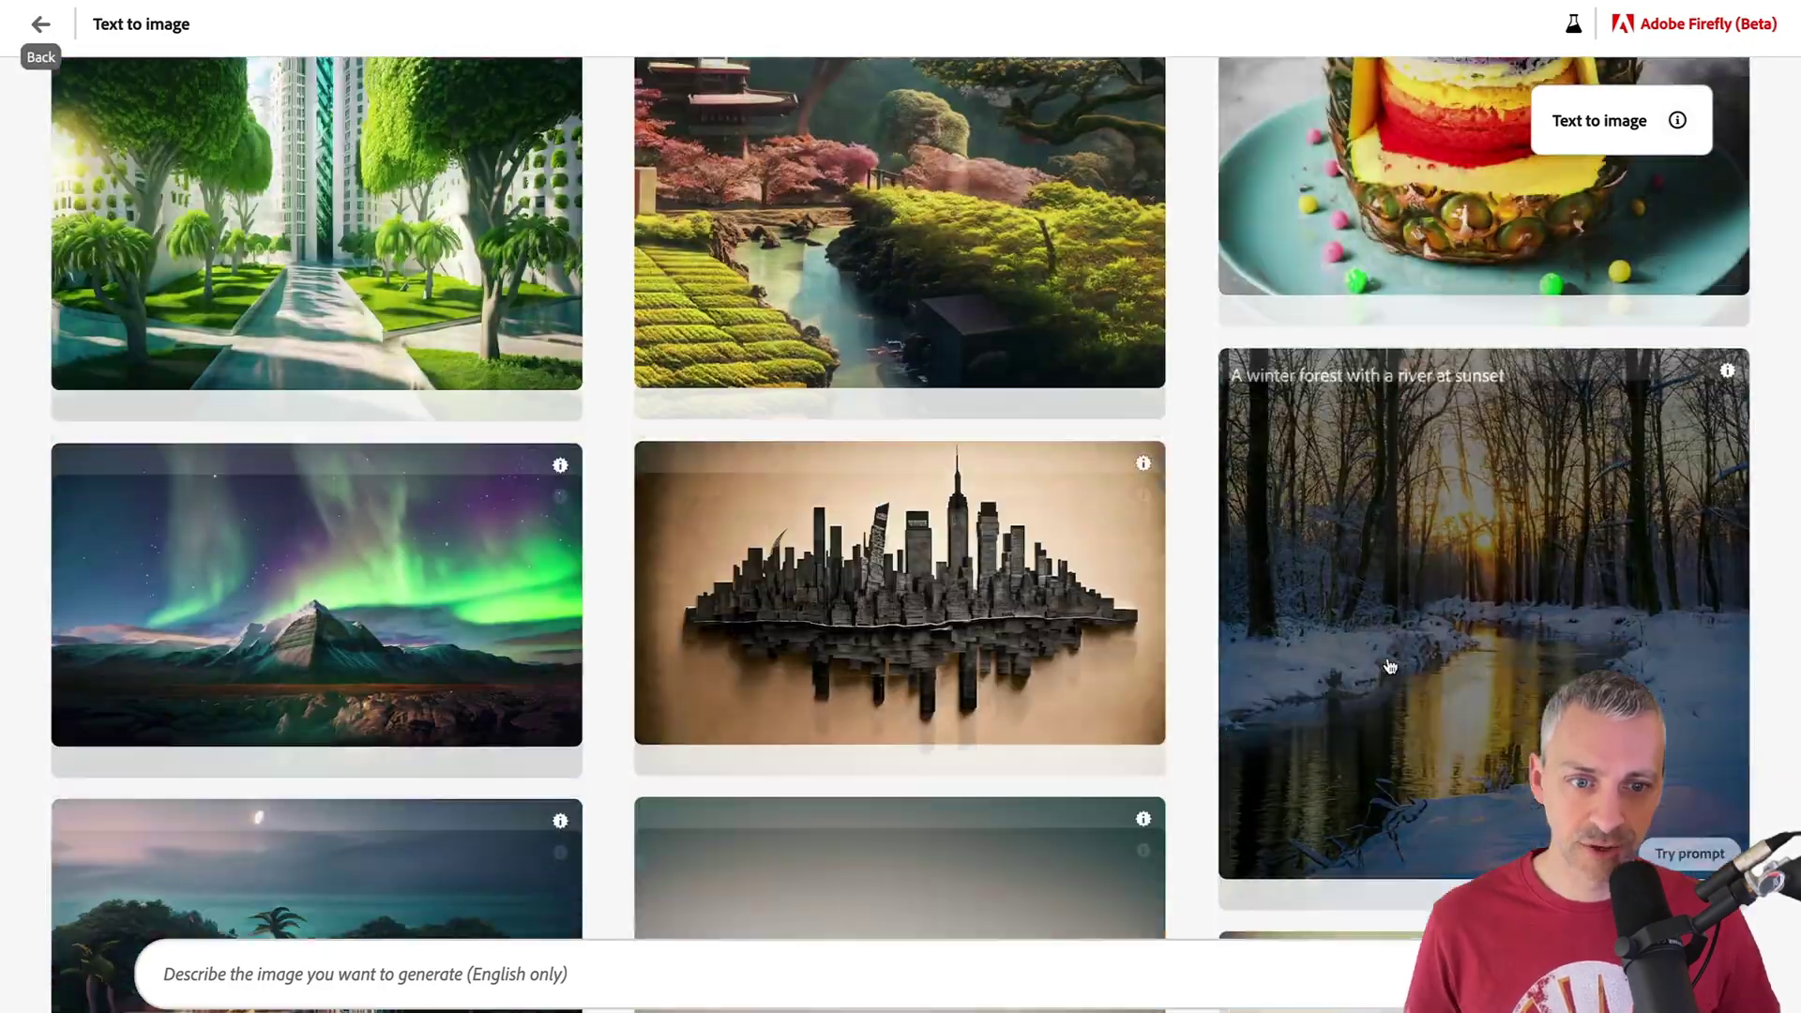
scroll(1390, 666, "down", 6)
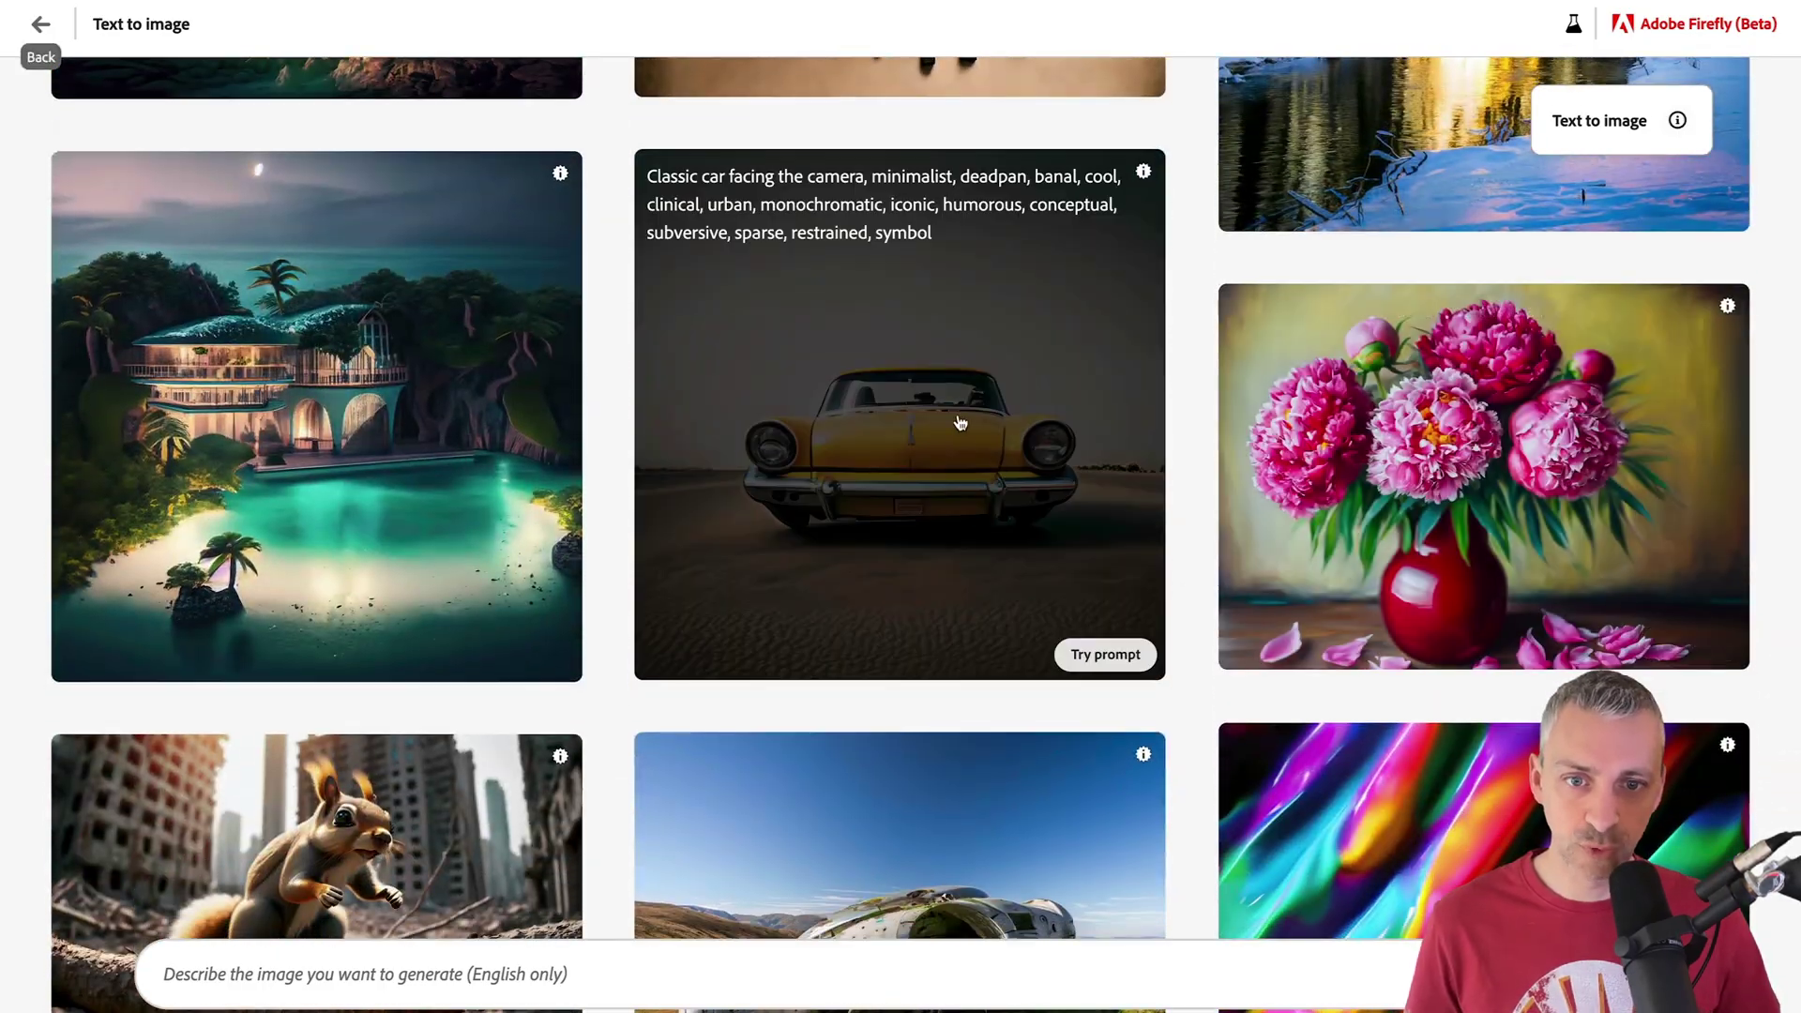
scroll(526, 450, "down", 2)
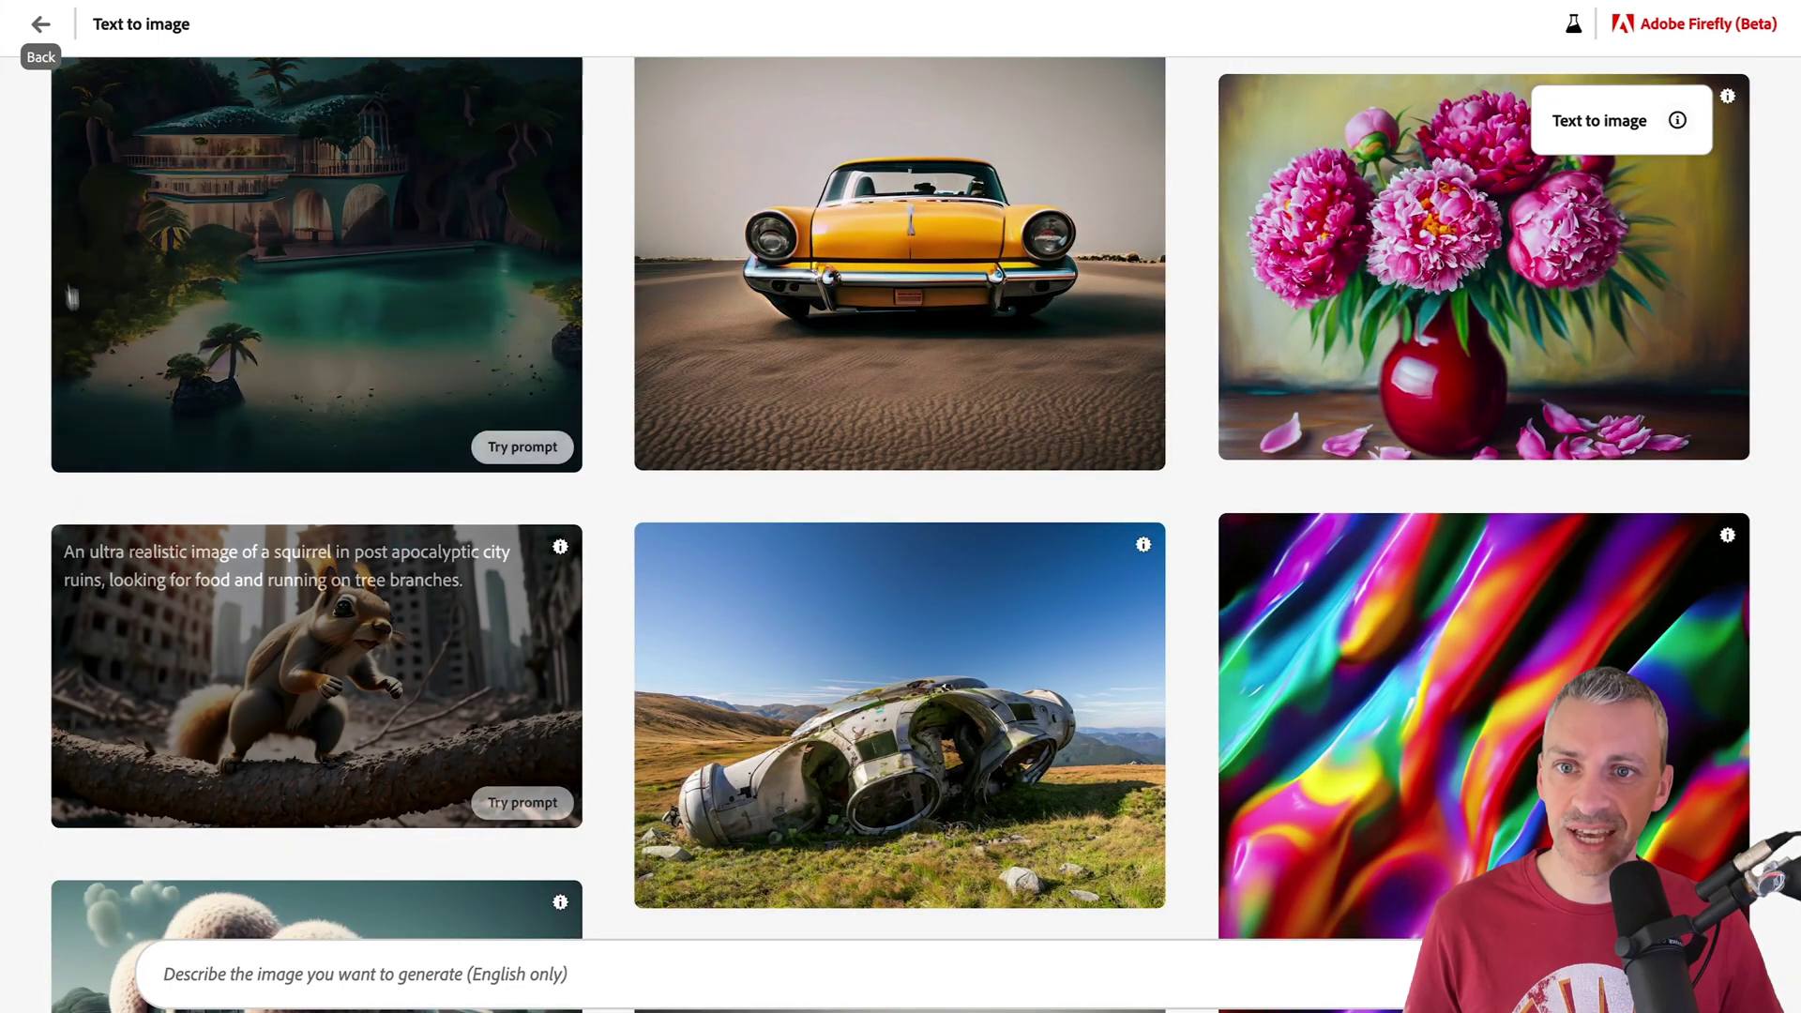
left_click(41, 24)
type("pai")
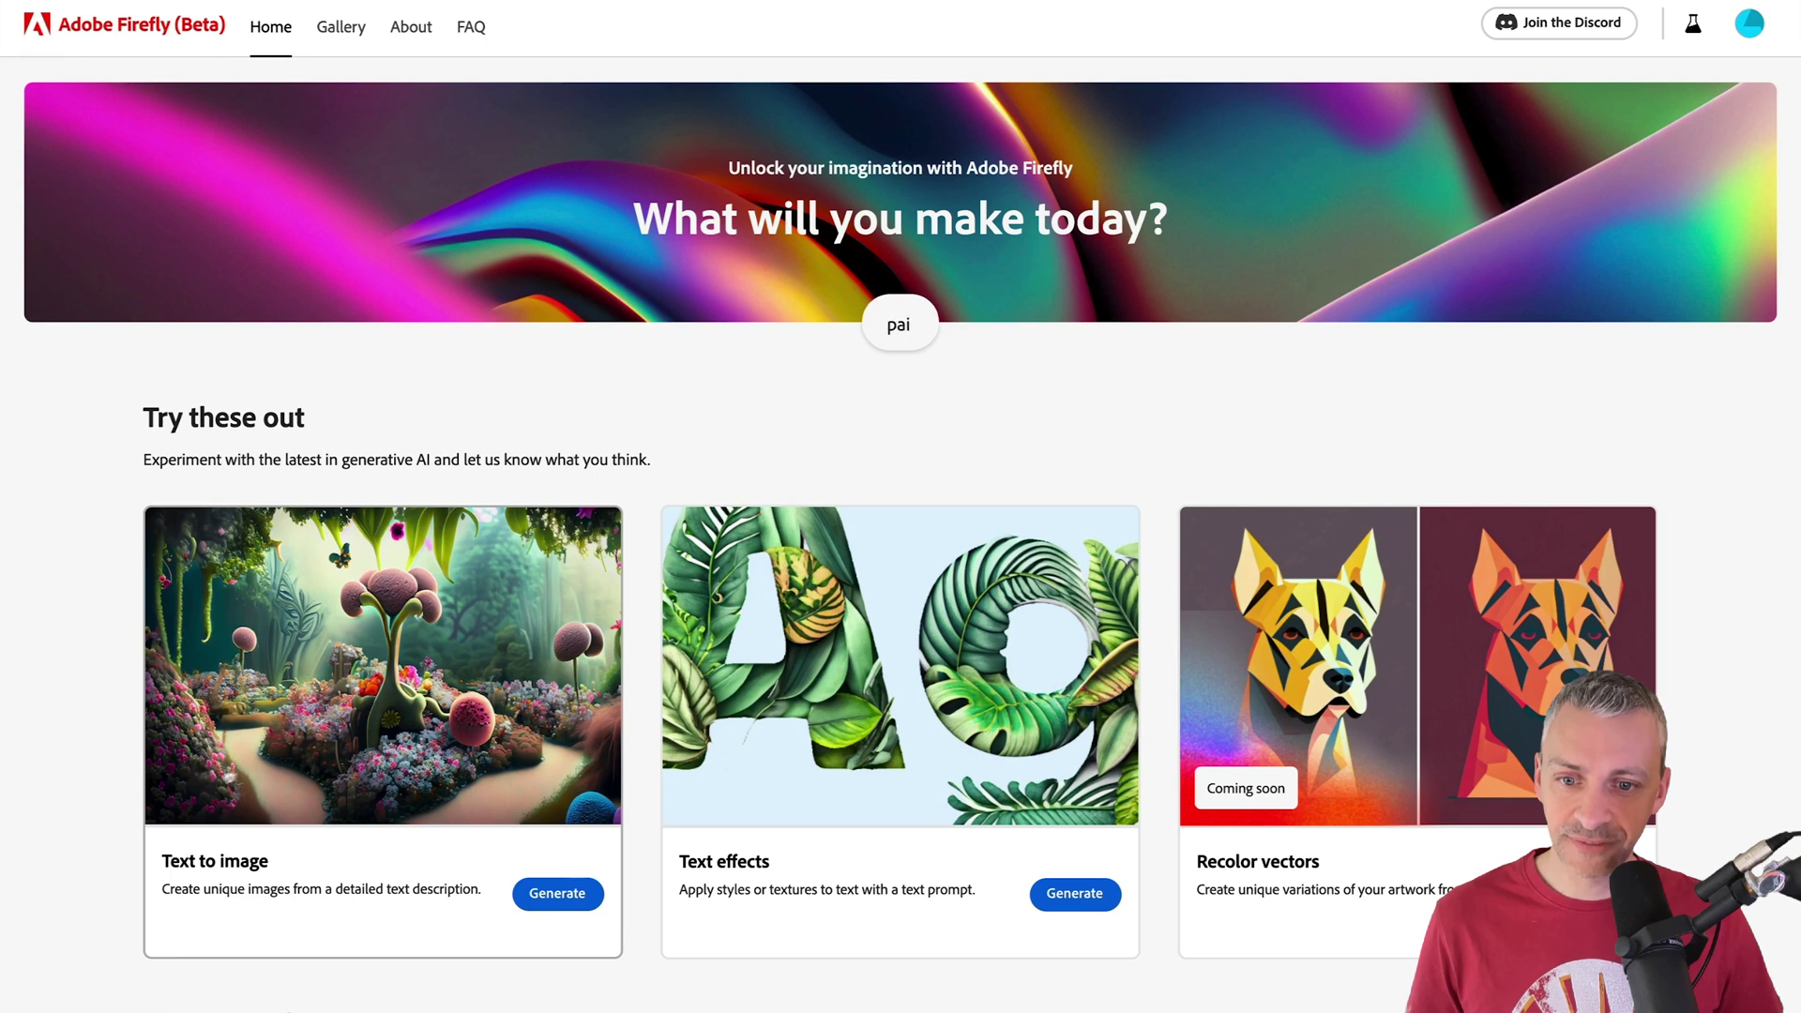
type("nting of mountains and trees")
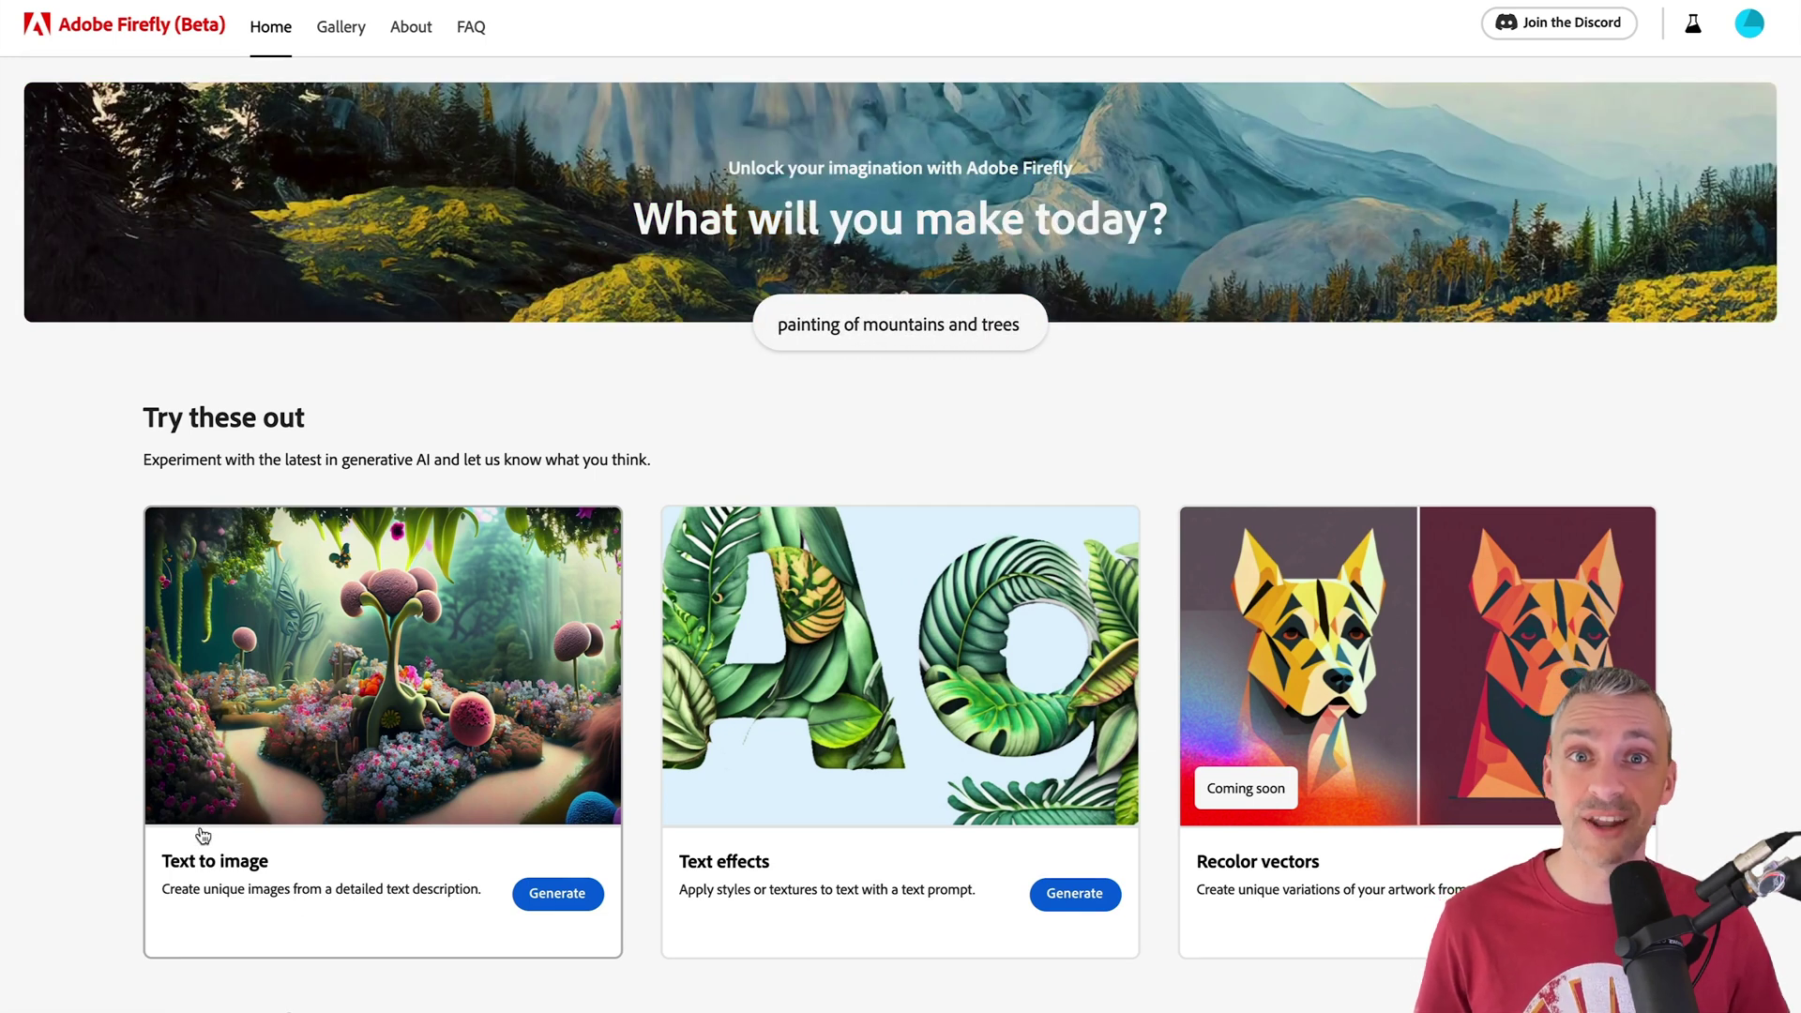